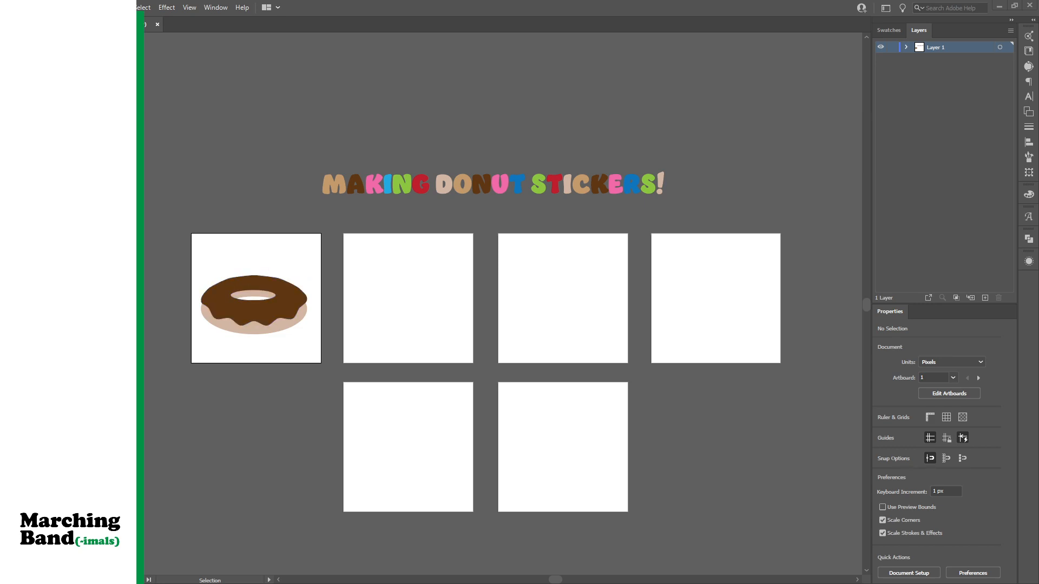
Move the finished chocolate donut off the first artboard onto the canvas beside it
{"action": "left_click_drag", "start_coordinate": [190, 261], "coordinate": [325, 358]}
{"action": "left_click_drag", "start_coordinate": [275, 327], "coordinate": [143, 328]}
{"action": "left_click", "coordinate": [156, 360]}
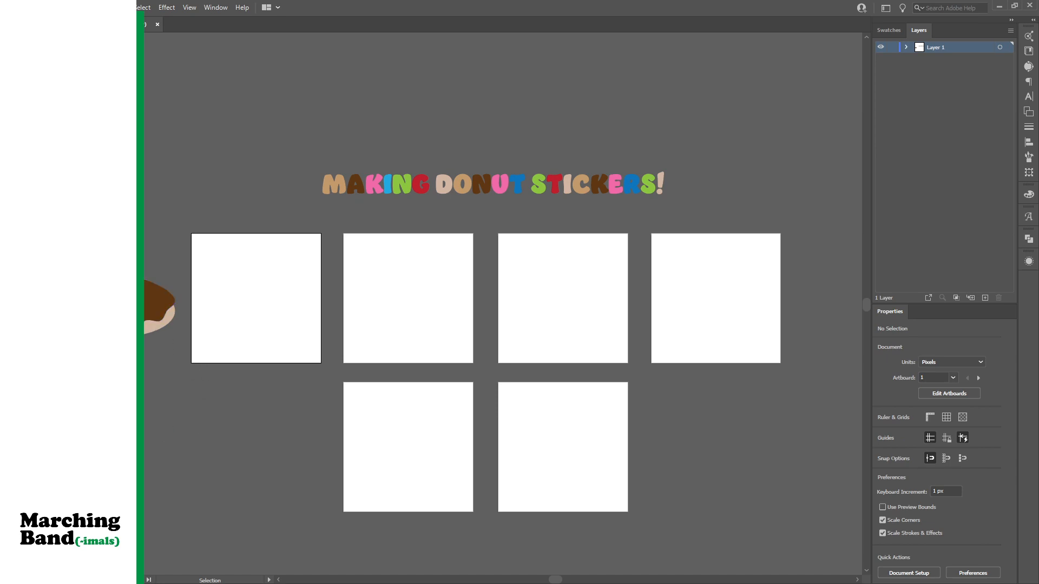
Draw a wide ellipse about 459 by 230 px and centre it horizontally on the first artboard
{"action": "key", "text": "l"}
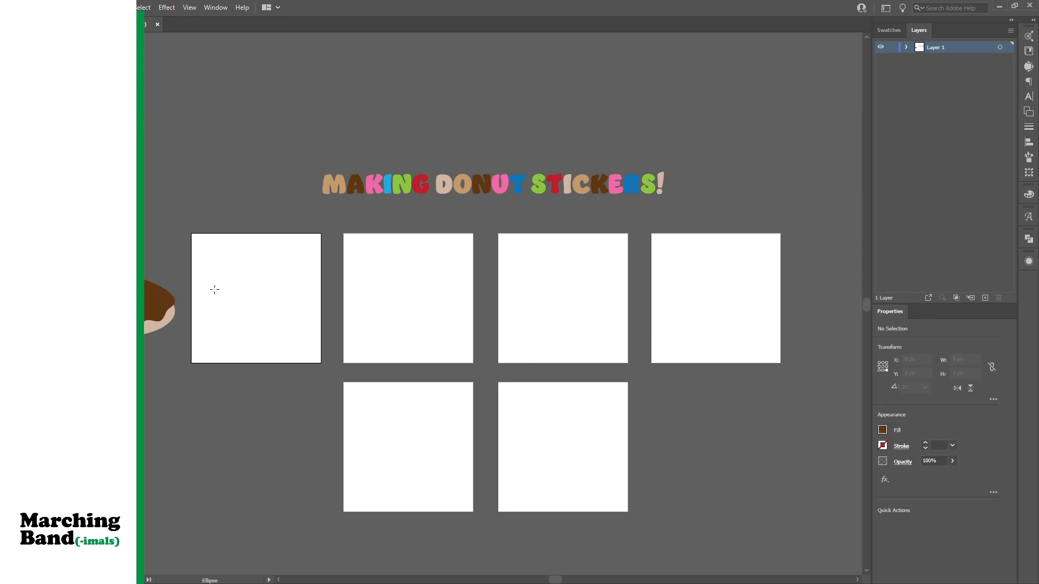
{"action": "left_click_drag", "start_coordinate": [207, 285], "coordinate": [326, 344]}
{"action": "left_click_drag", "start_coordinate": [267, 319], "coordinate": [257, 313]}
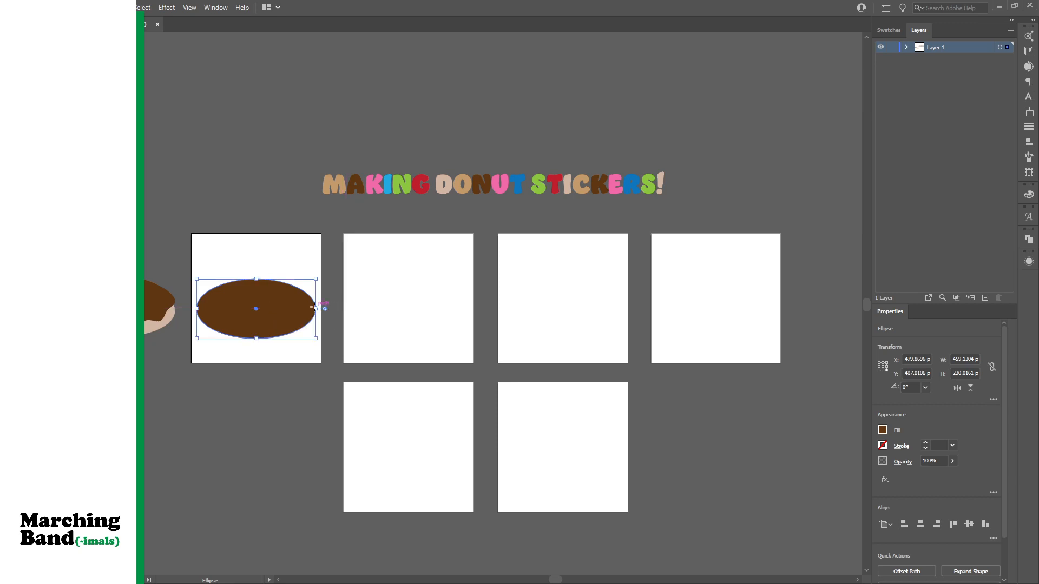
{"action": "left_click_drag", "start_coordinate": [315, 309], "coordinate": [308, 308]}
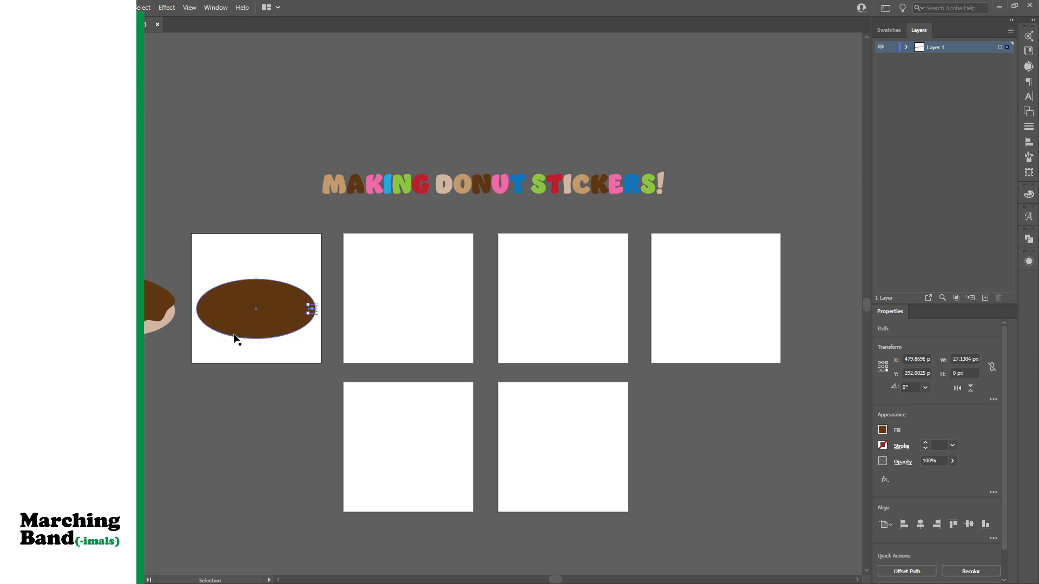
{"action": "key", "text": "ctrl+z"}
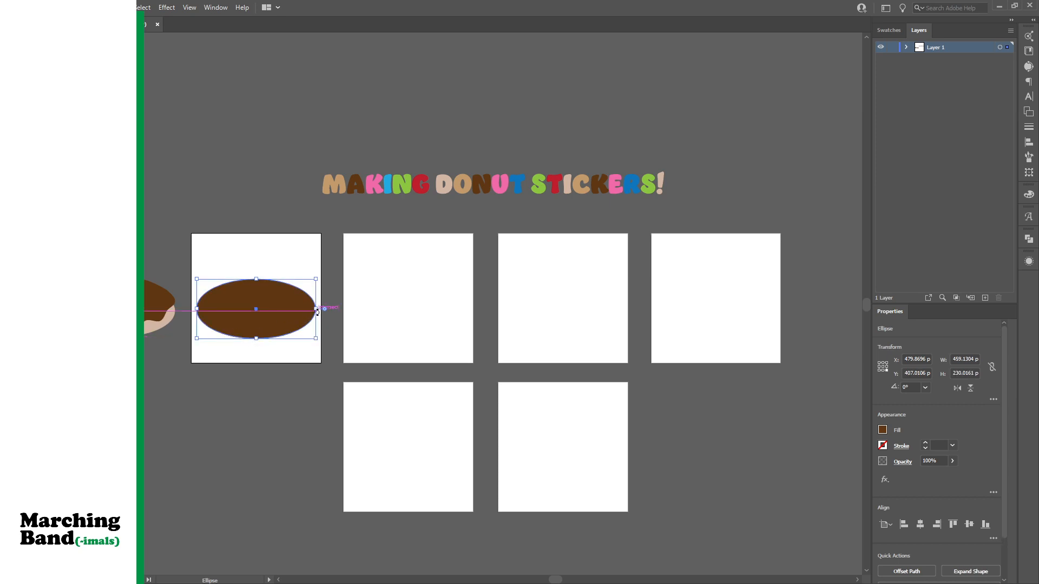
{"action": "mouse_move", "coordinate": [315, 308]}
{"action": "left_mouse_down"}
{"action": "mouse_move", "coordinate": [325, 309]}
{"action": "mouse_move", "coordinate": [310, 323]}
{"action": "left_mouse_up"}
{"action": "left_click", "coordinate": [310, 323]}
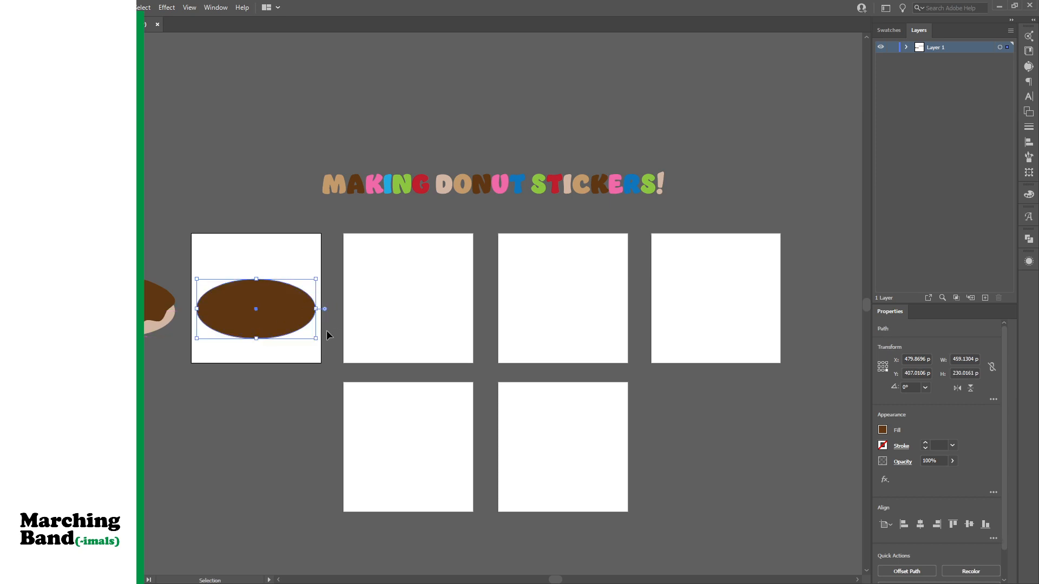
Narrow the ellipse to about 432 px wide and fill it with the light beige dough colour
{"action": "left_click_drag", "start_coordinate": [319, 309], "coordinate": [258, 308]}
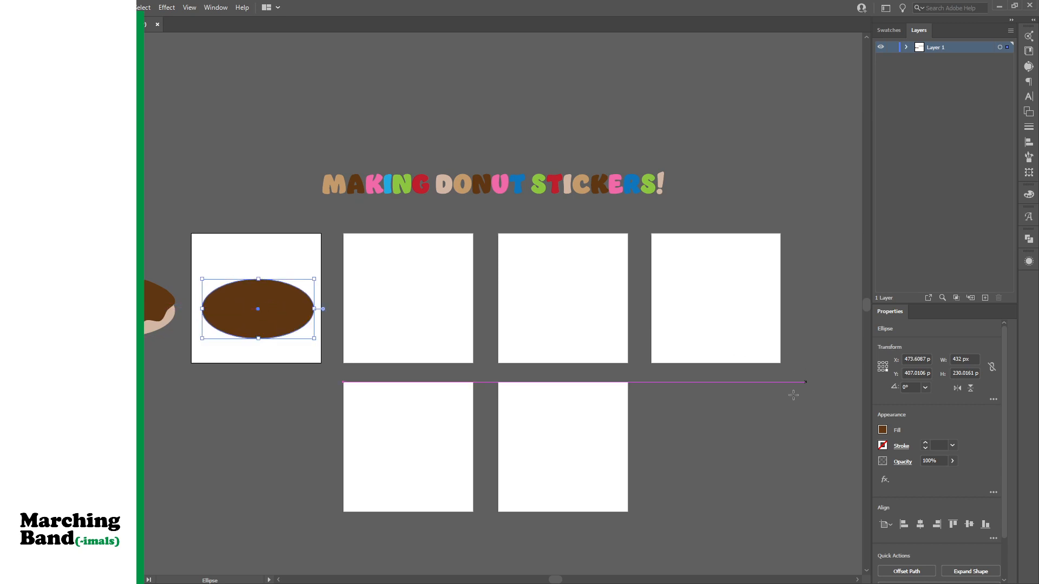
{"action": "left_click", "coordinate": [795, 493]}
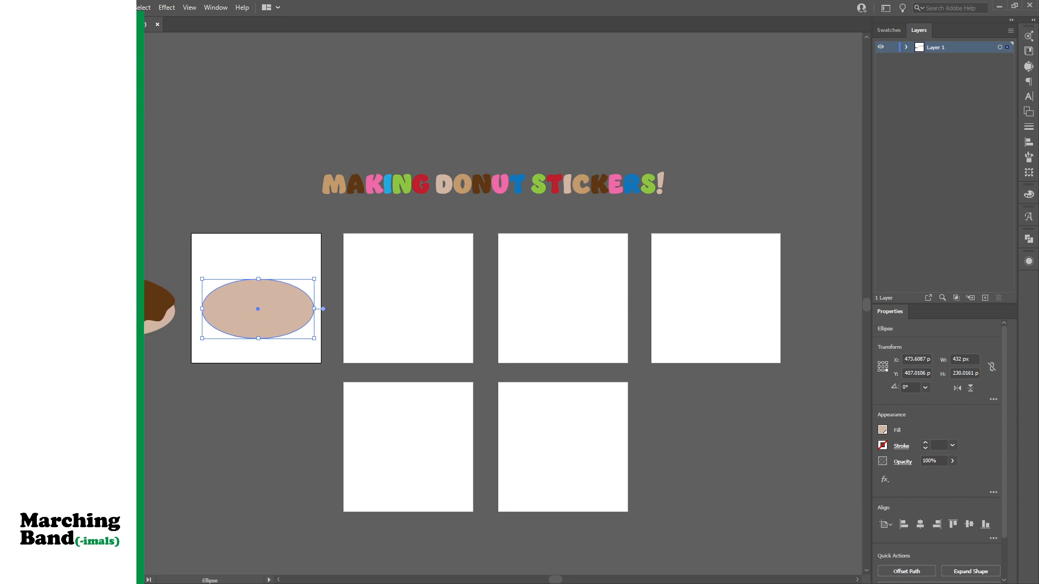
Draw a second ellipse about 424 by 204 px overlapping the upper part of the beige base
{"action": "left_click_drag", "start_coordinate": [196, 268], "coordinate": [310, 320]}
{"action": "key", "text": "v"}
{"action": "left_click_drag", "start_coordinate": [251, 291], "coordinate": [313, 297]}
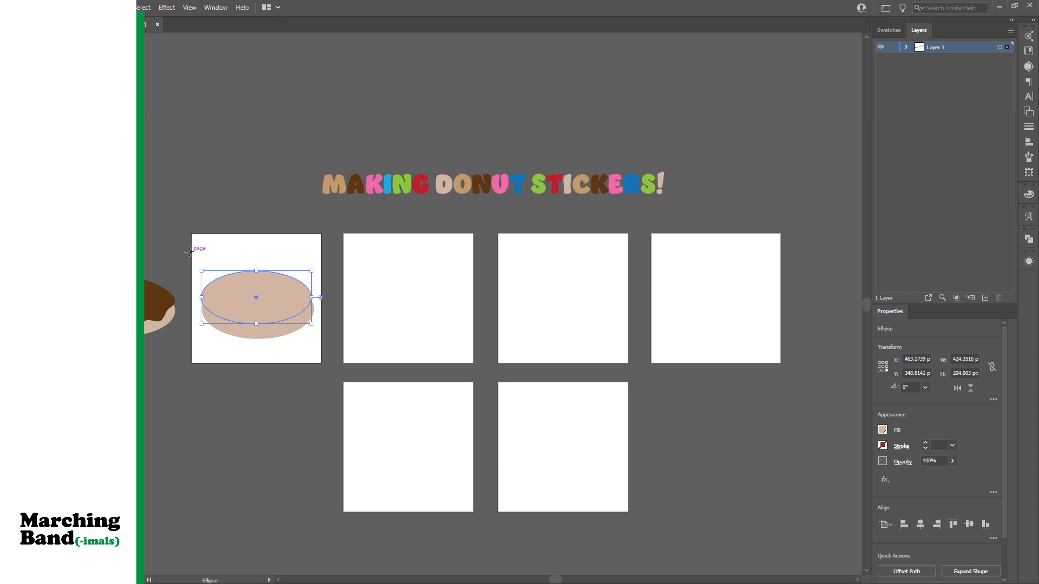
Align both ellipses on their horizontal centres and fill the upper ellipse with pink for the icing
{"action": "left_click_drag", "start_coordinate": [190, 254], "coordinate": [316, 360]}
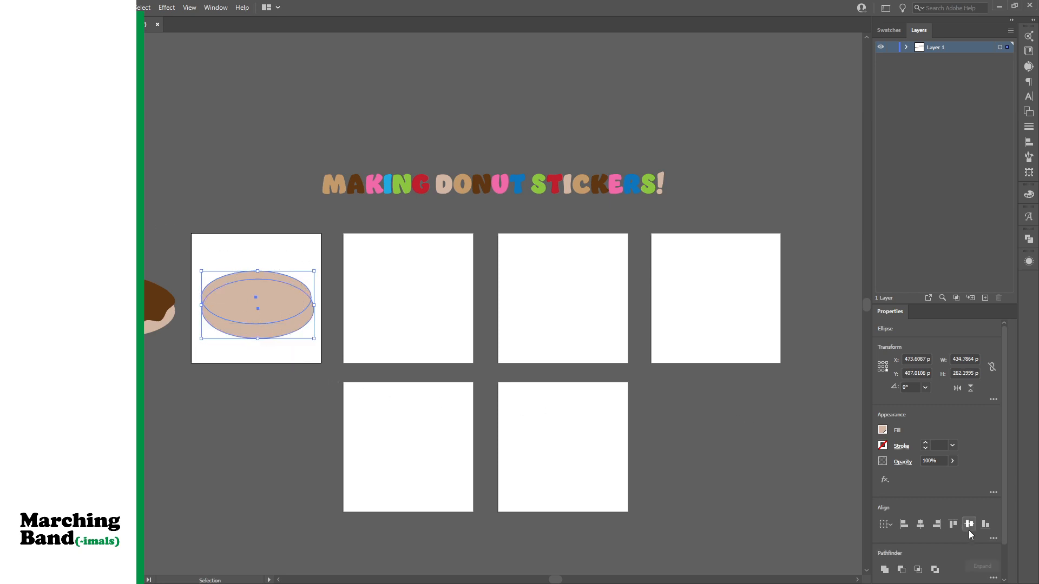
{"action": "left_click", "coordinate": [919, 525]}
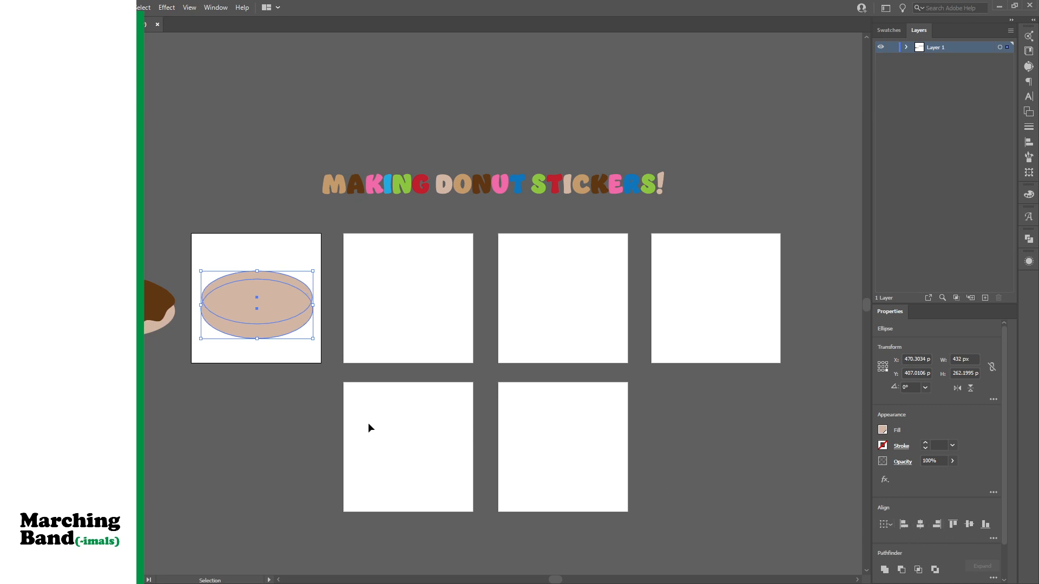
{"action": "left_click", "coordinate": [262, 366]}
{"action": "left_click", "coordinate": [285, 318]}
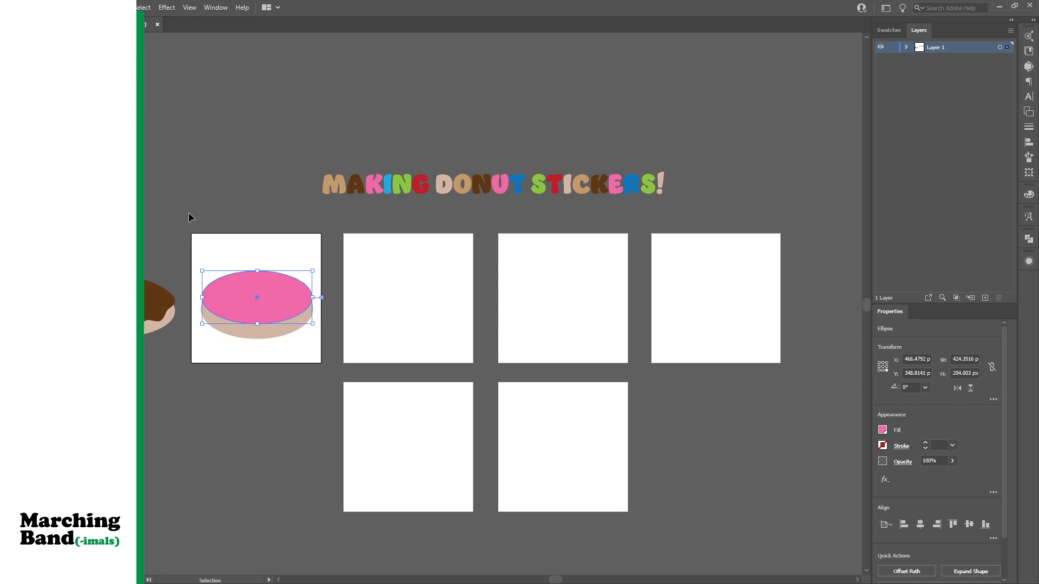
Duplicate the pink and beige ellipses together and place the copy on the canvas above the chocolate donut
{"action": "left_click_drag", "start_coordinate": [175, 240], "coordinate": [339, 377]}
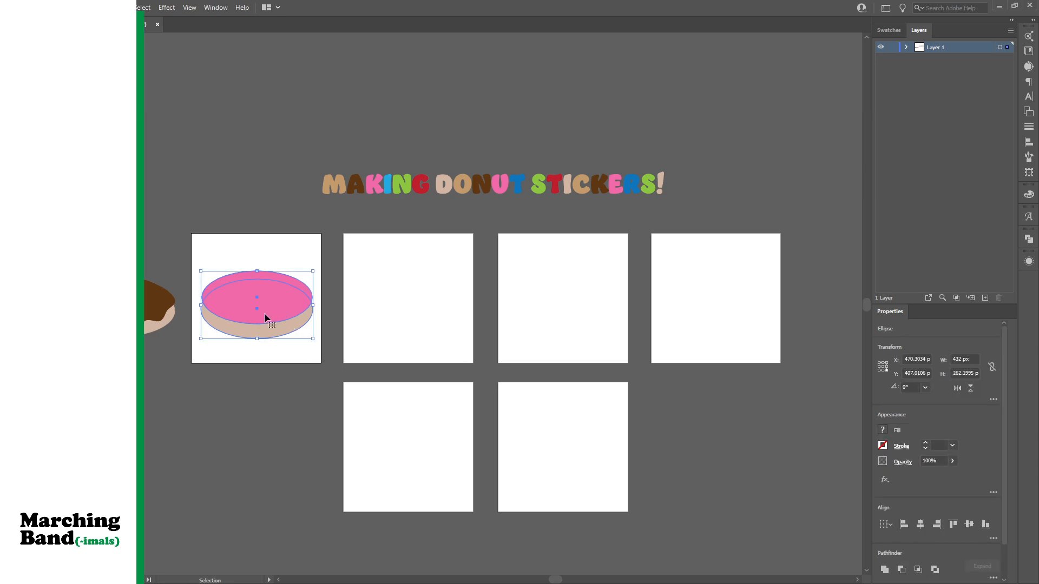
{"action": "key", "text": "a"}
{"action": "left_click_drag", "start_coordinate": [265, 318], "coordinate": [122, 179]}
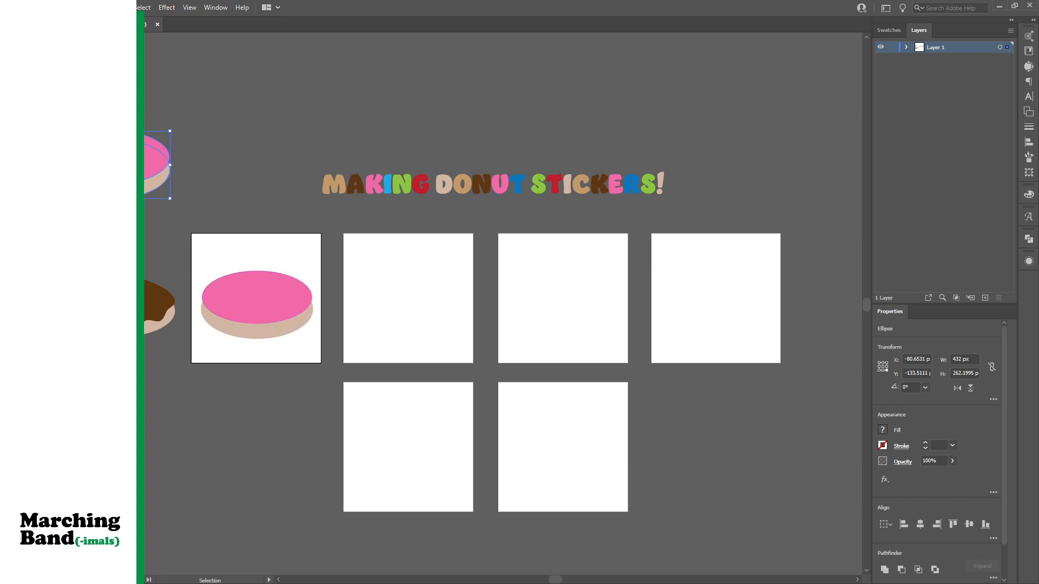
{"action": "key", "text": "l"}
{"action": "left_click_drag", "start_coordinate": [239, 296], "coordinate": [284, 311]}
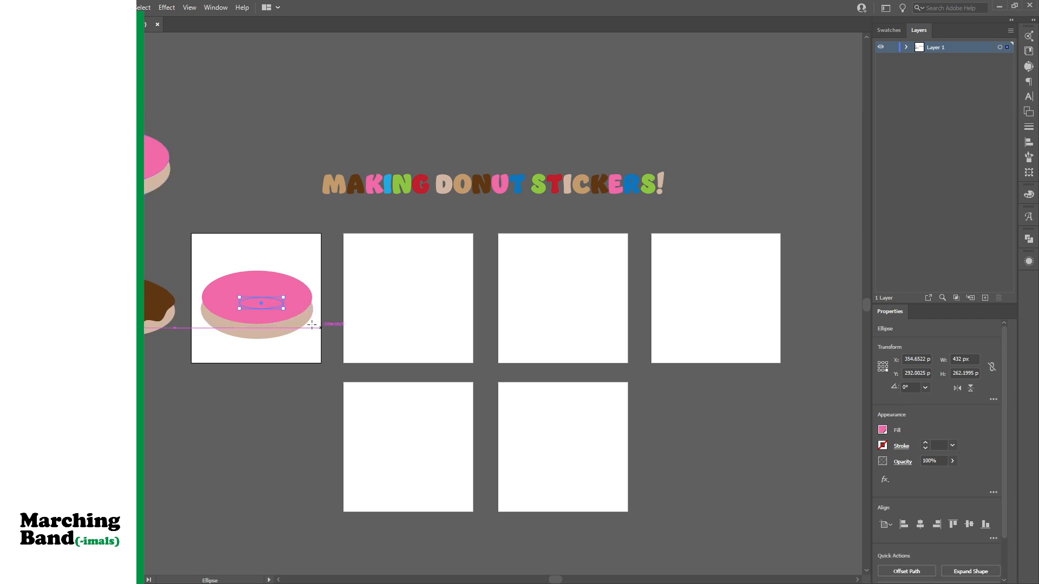
{"action": "key", "text": "v"}
{"action": "key", "text": "ctrl+shift+a"}
Apply a wavy Zig Zag effect to the pink icing ellipse and expand it into an editable path
{"action": "left_click", "coordinate": [245, 300]}
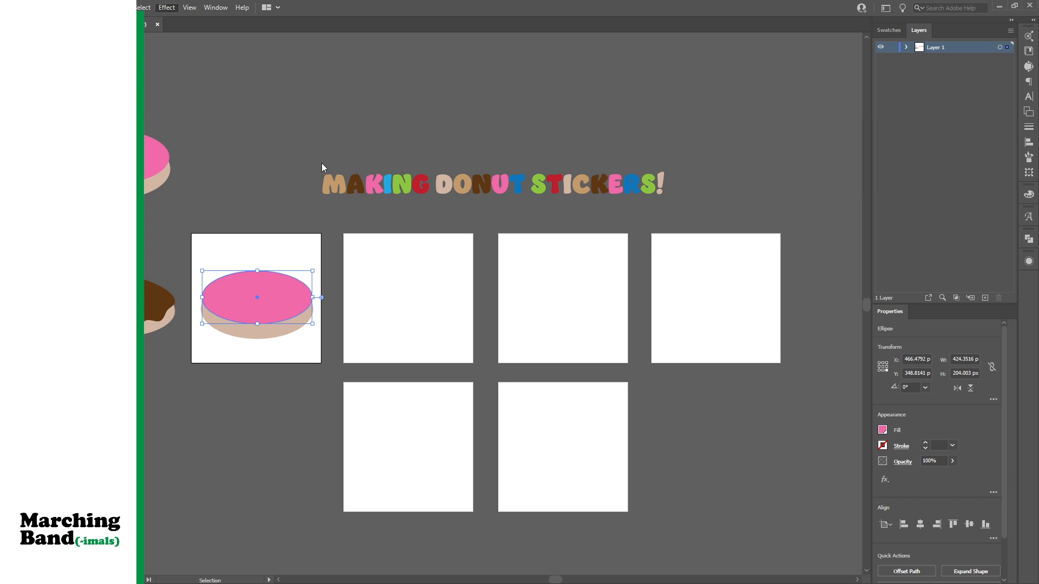
{"action": "key", "text": "ctrl+shift+e"}
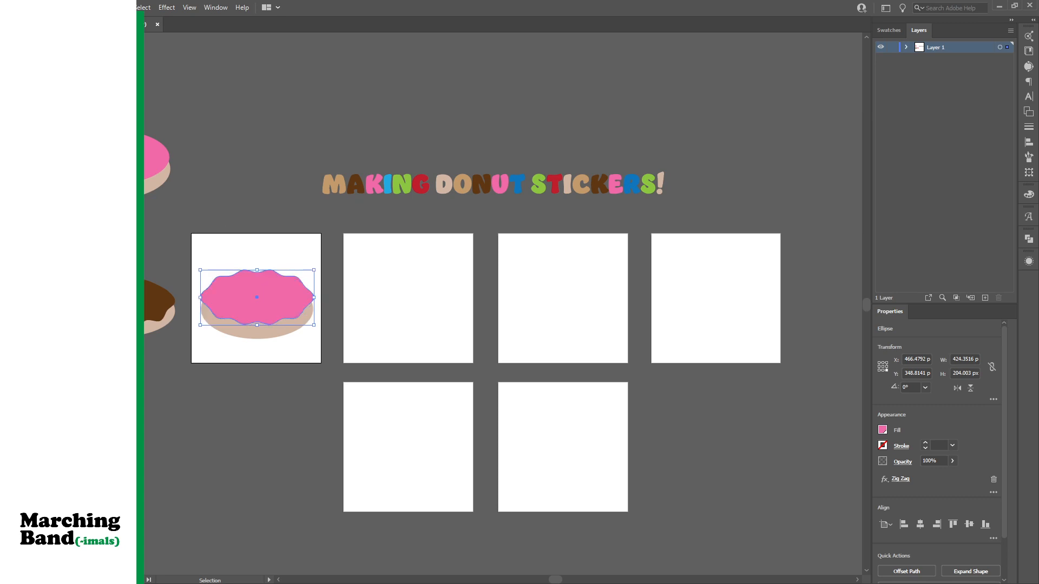
{"action": "key", "text": "a"}
{"action": "key", "text": "ctrl+minus"}
{"action": "key", "text": "v"}
{"action": "key", "text": "v"}
{"action": "key", "text": "ctrl+equal"}
{"action": "key", "text": "ctrl+equal"}
{"action": "key", "text": "ctrl+equal"}
{"action": "key", "text": "k"}
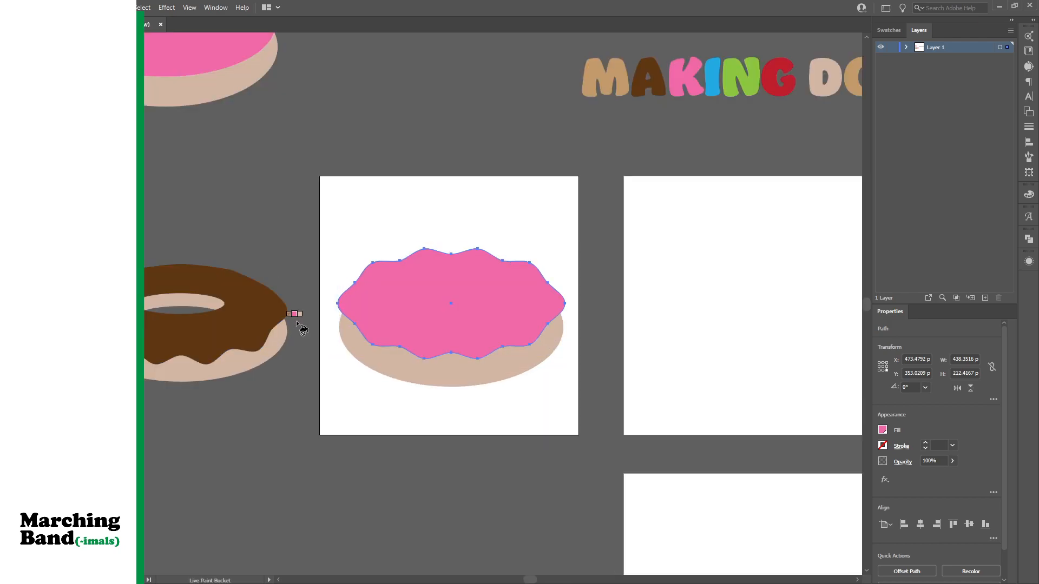
Remove the four protruding anchor points along the icing's upper edge, keeping the wavy drips only along the lower edge
{"action": "left_click", "coordinate": [857, 579]}
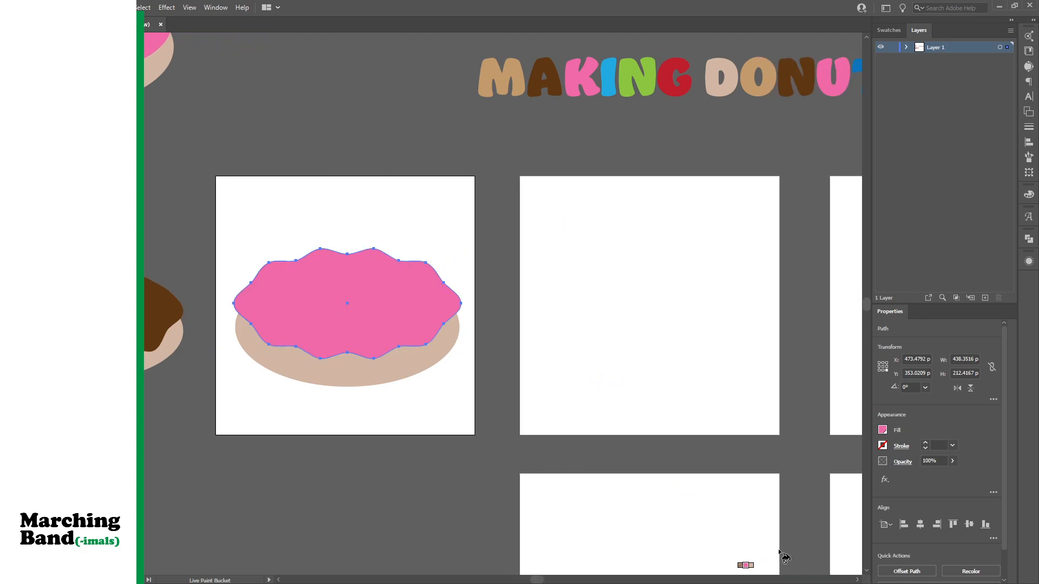
{"action": "key", "text": "p"}
{"action": "left_click", "coordinate": [269, 262]}
{"action": "left_click", "coordinate": [321, 249]}
{"action": "left_click", "coordinate": [374, 249]}
{"action": "left_click", "coordinate": [425, 263]}
{"action": "left_click", "coordinate": [426, 264]}
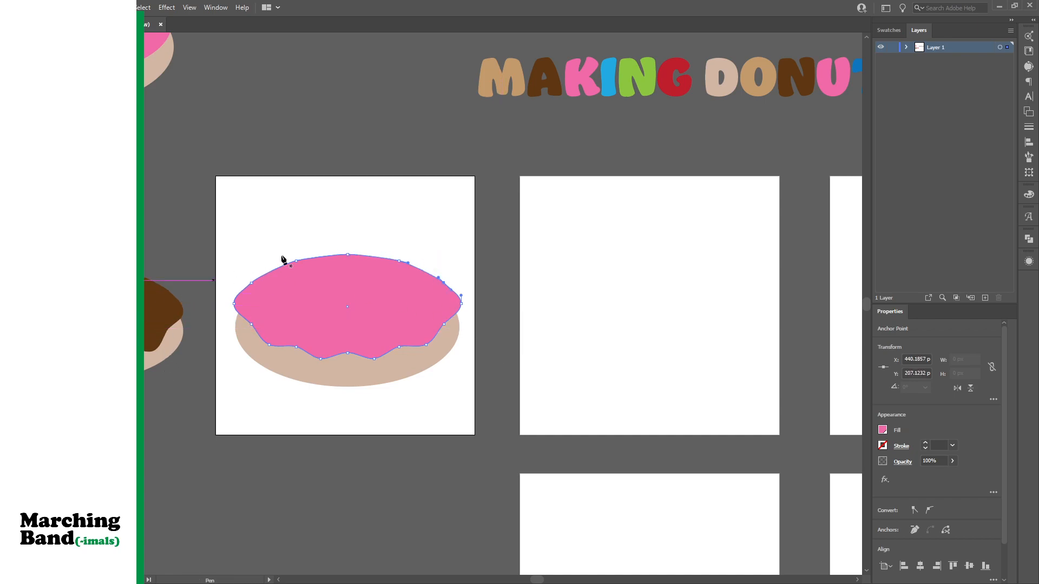
{"action": "left_click", "coordinate": [250, 284]}
{"action": "left_click", "coordinate": [297, 265]}
{"action": "left_click", "coordinate": [399, 261]}
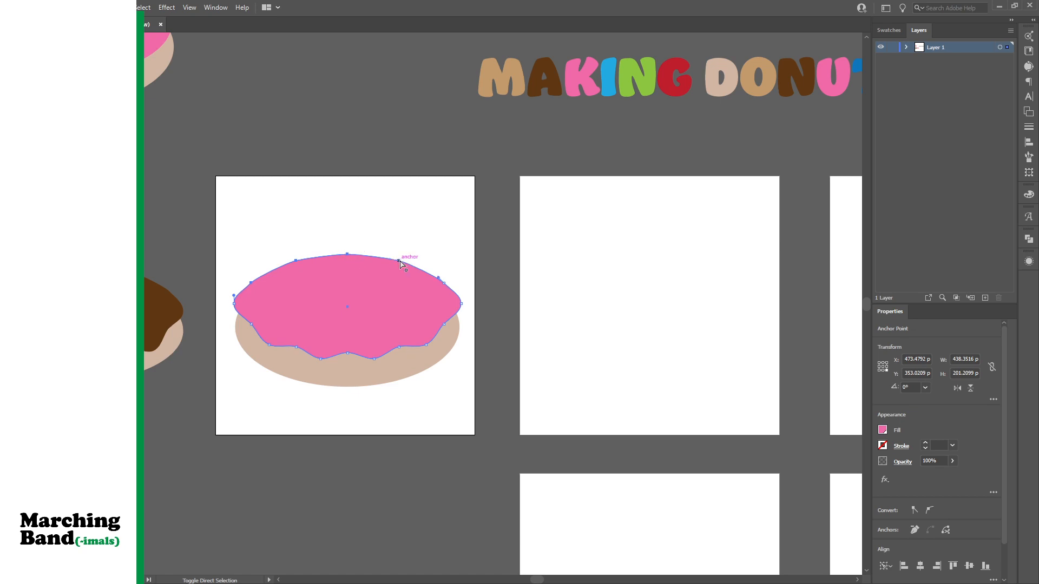
{"action": "left_click", "coordinate": [443, 282], "text": "ctrl"}
{"action": "key", "text": "v"}
{"action": "left_click", "coordinate": [434, 376]}
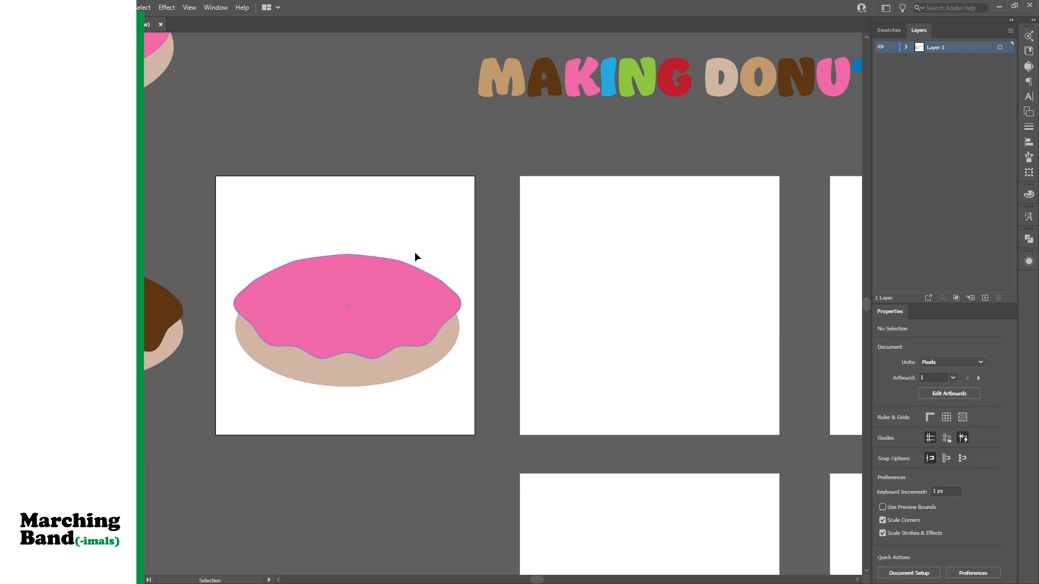
Move the icing's outermost side anchor points inward, narrowing the shape to about 416 px
{"action": "left_click", "coordinate": [392, 322]}
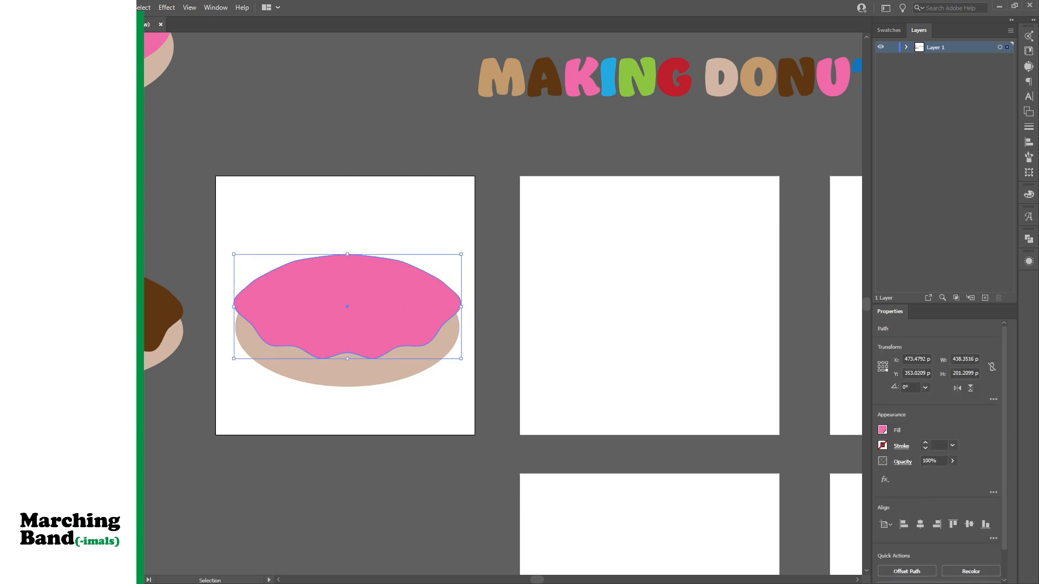
{"action": "key", "text": "a"}
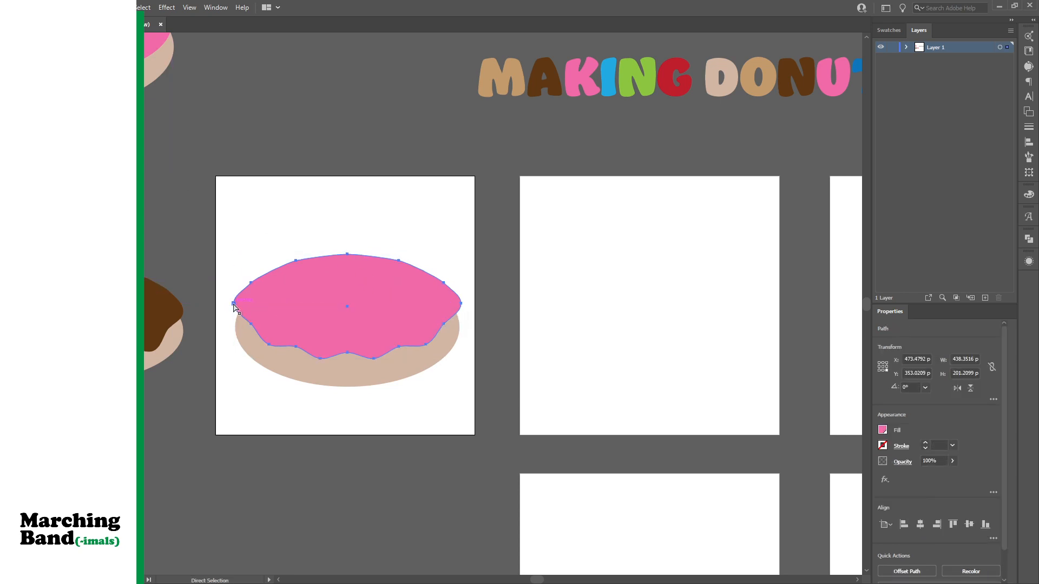
{"action": "left_click", "coordinate": [234, 304]}
{"action": "left_click_drag", "start_coordinate": [236, 306], "coordinate": [241, 306]}
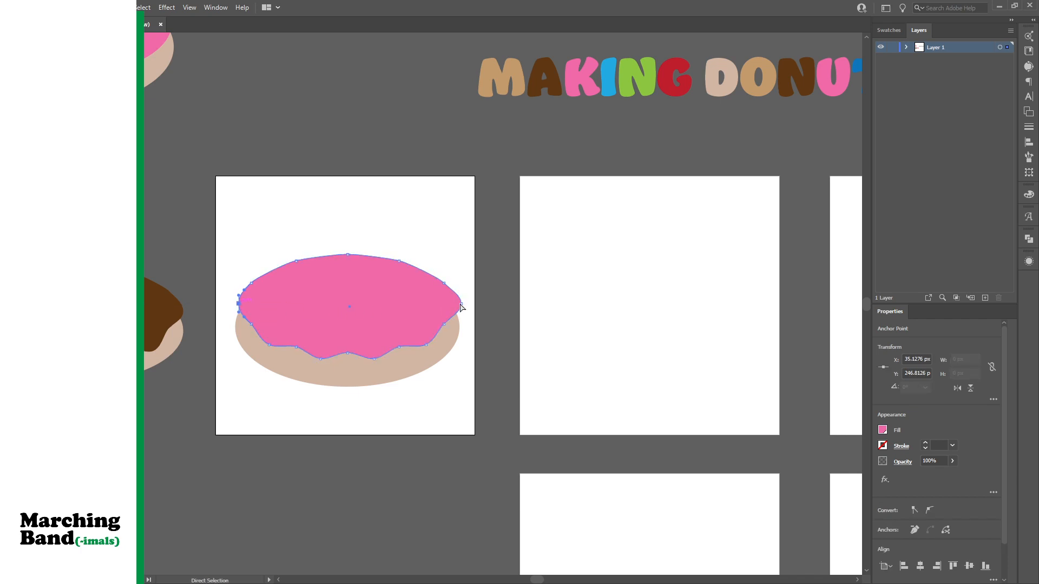
{"action": "left_click_drag", "start_coordinate": [460, 306], "coordinate": [456, 304]}
{"action": "key", "text": "p"}
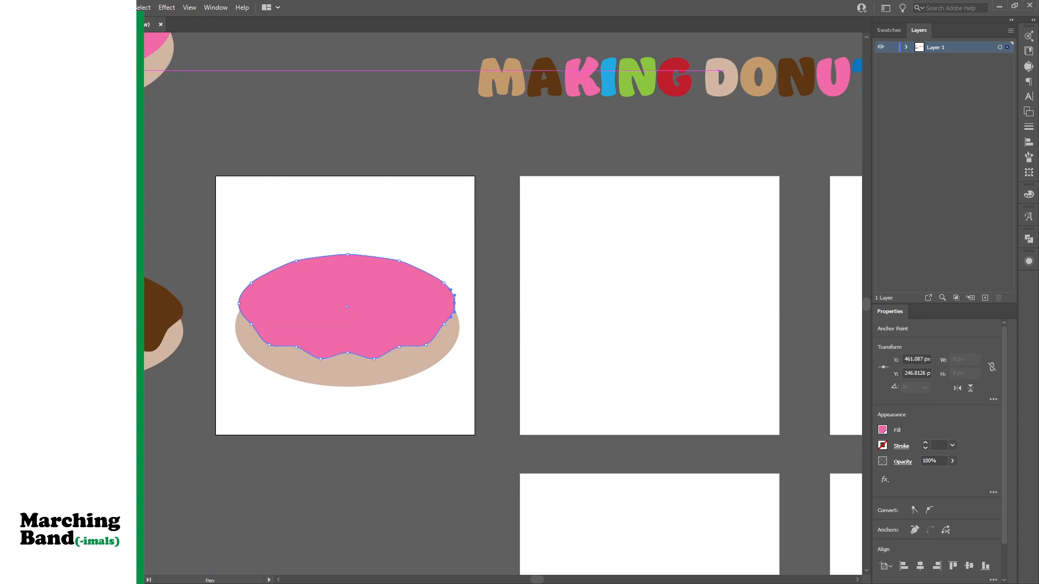
{"action": "key", "text": "v"}
{"action": "left_click", "coordinate": [157, 216]}
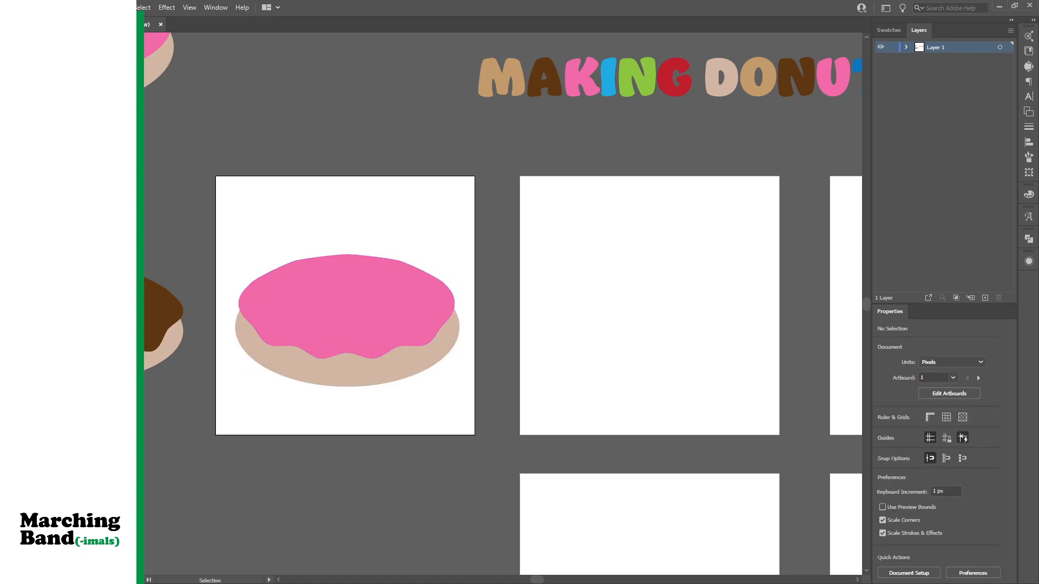
Draw a small flat ellipse for the donut hole, centred horizontally in the upper half of the icing
{"action": "key", "text": "l"}
{"action": "left_click_drag", "start_coordinate": [300, 293], "coordinate": [347, 293]}
{"action": "key", "text": "v"}
{"action": "left_click", "coordinate": [222, 219]}
Cut the small ellipse out of the pink icing with the Shape Builder tool
{"action": "left_click", "coordinate": [396, 324]}
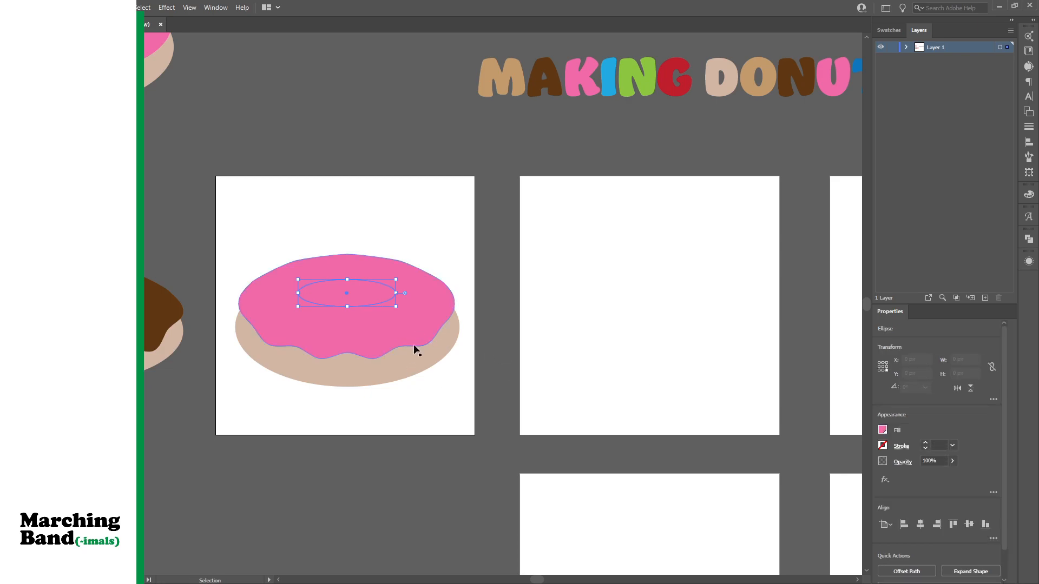
{"action": "left_click", "coordinate": [371, 346], "text": "shift"}
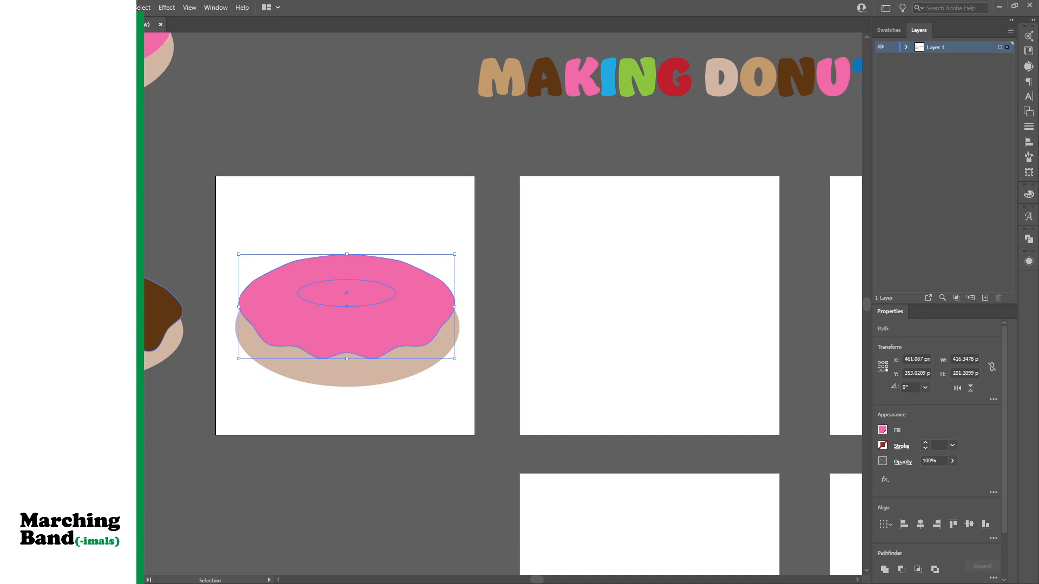
{"action": "key", "text": "k"}
{"action": "key", "text": "shift+m"}
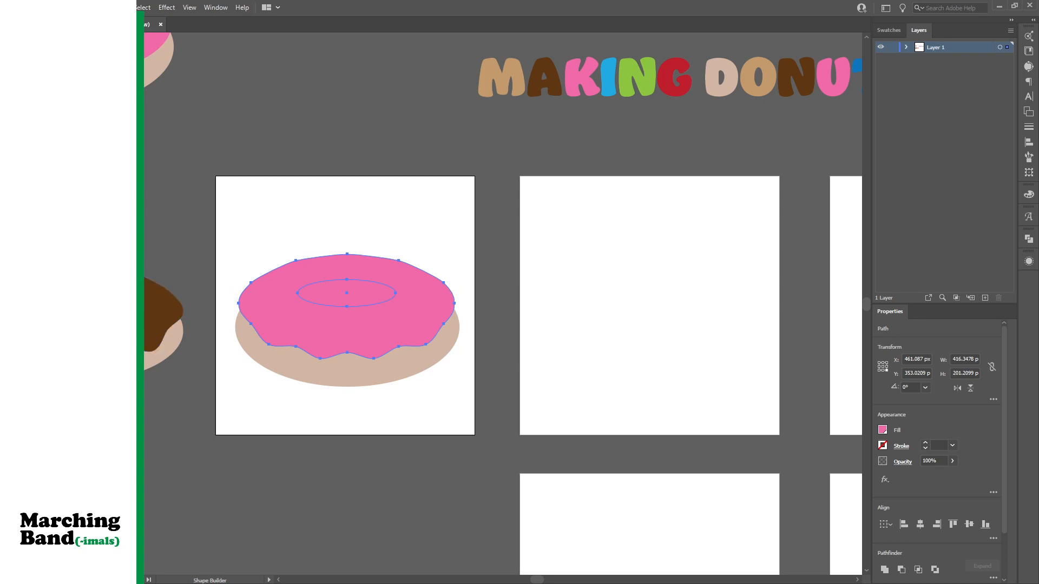
{"action": "left_click", "coordinate": [336, 300], "text": "alt"}
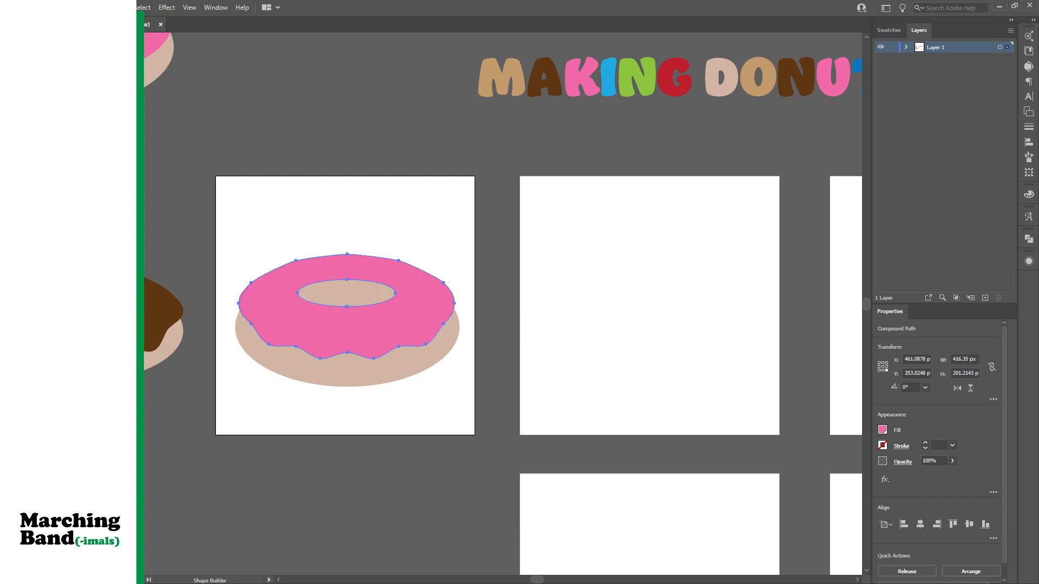
Draw an ellipse about 208 by 49 px overlapping the lower edge of the icing's hole
{"action": "key", "text": "l"}
{"action": "left_click_drag", "start_coordinate": [300, 299], "coordinate": [347, 311]}
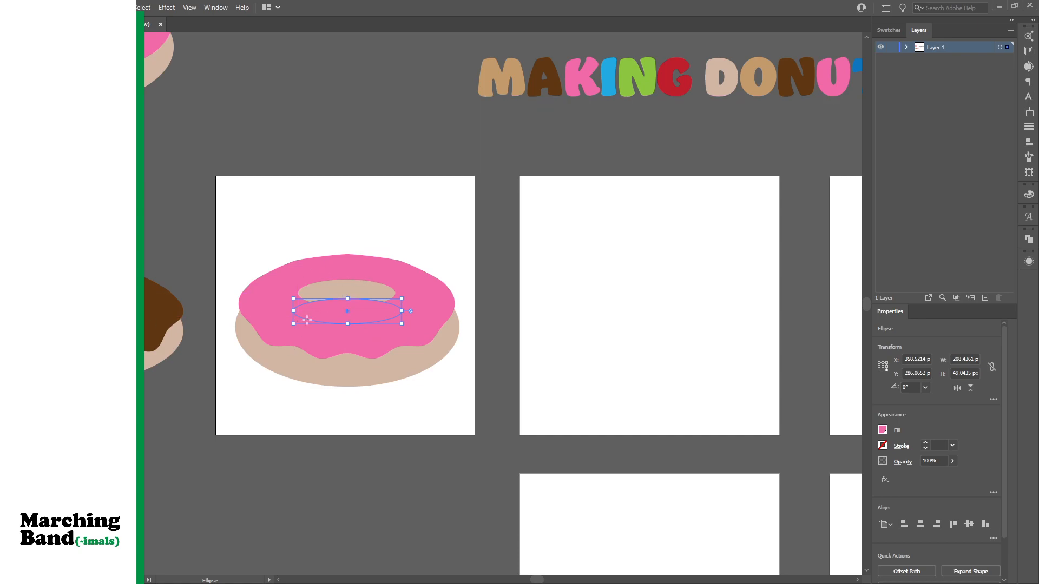
{"action": "key", "text": "v"}
Cut the see-through part of the donut's hole out of the beige base with the Shape Builder tool, using the ellipse inside the icing
{"action": "key", "text": "a"}
{"action": "left_click", "coordinate": [286, 366]}
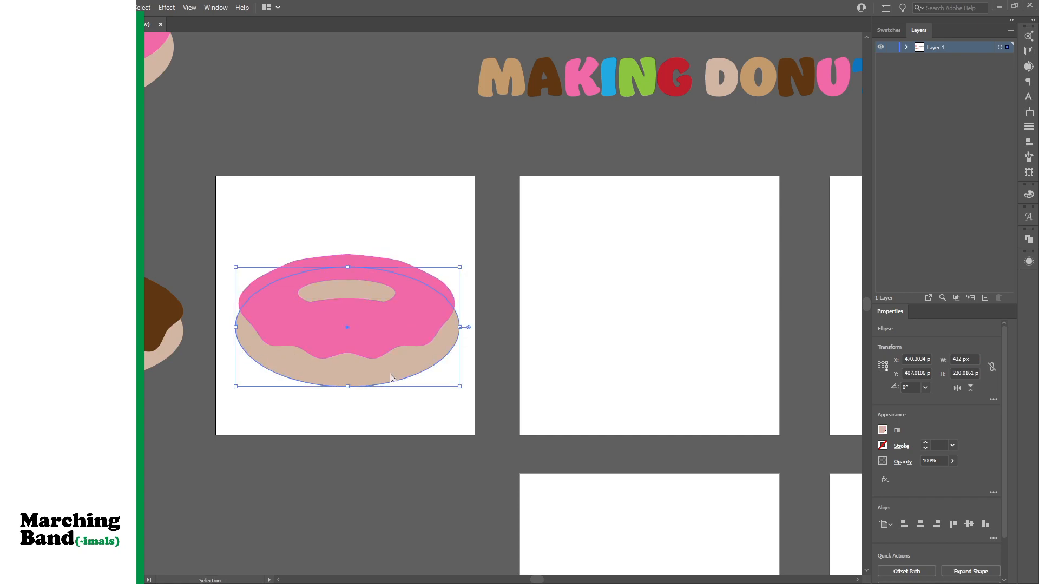
{"action": "left_click", "coordinate": [359, 321], "text": "shift"}
{"action": "key", "text": "v"}
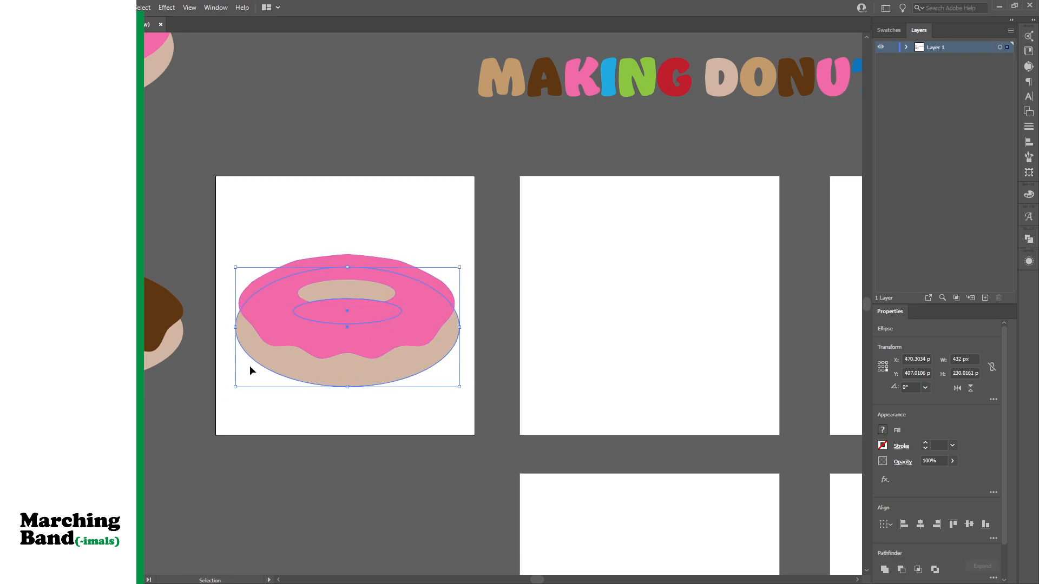
{"action": "key", "text": "shift+m"}
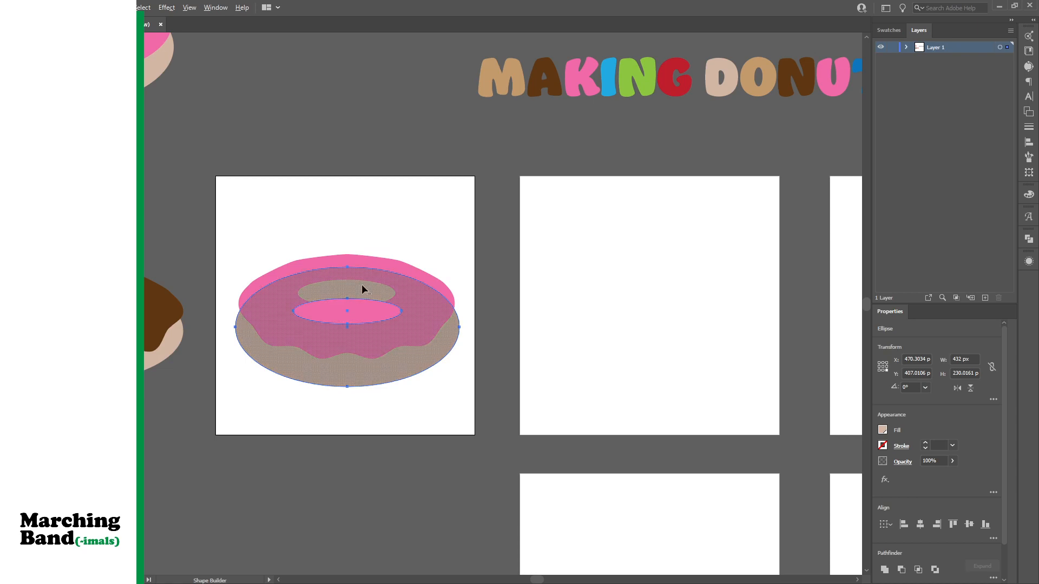
{"action": "left_click", "coordinate": [349, 304], "text": "alt"}
{"action": "left_click", "coordinate": [413, 347], "text": "alt"}
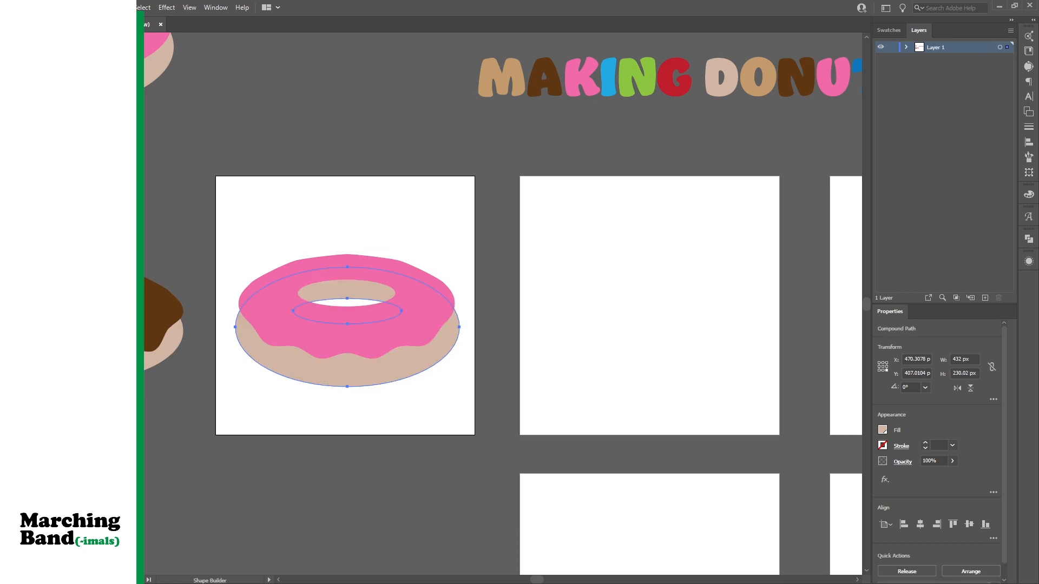
{"action": "key", "text": "v"}
{"action": "left_click", "coordinate": [182, 257]}
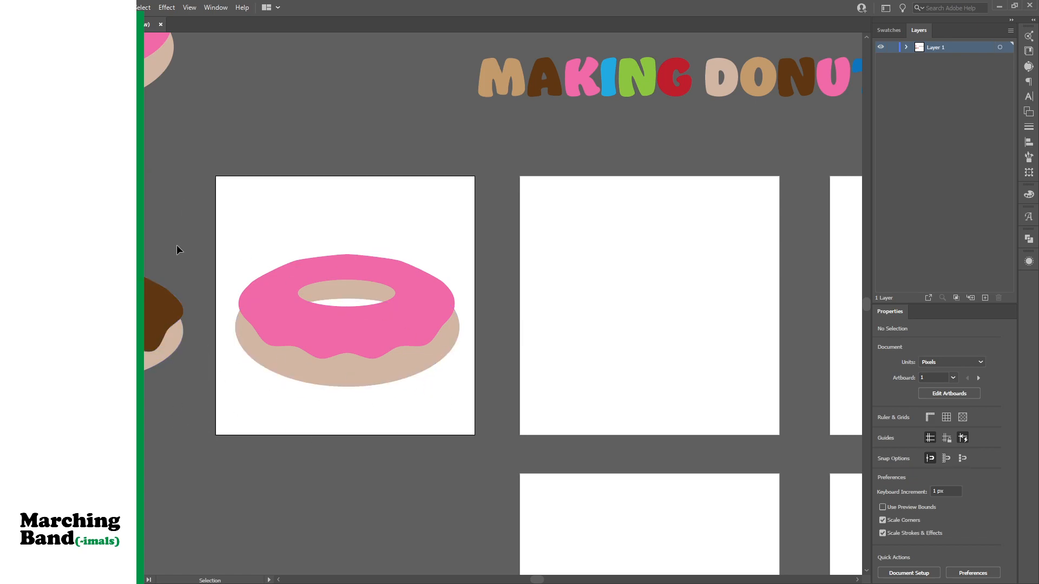
Move the chocolate donut onto the second artboard, level with the pink donut
{"action": "scroll", "coordinate": [168, 254], "scroll_direction": "up", "scroll_amount": 4}
{"action": "scroll", "coordinate": [167, 255], "scroll_direction": "down", "scroll_amount": 3}
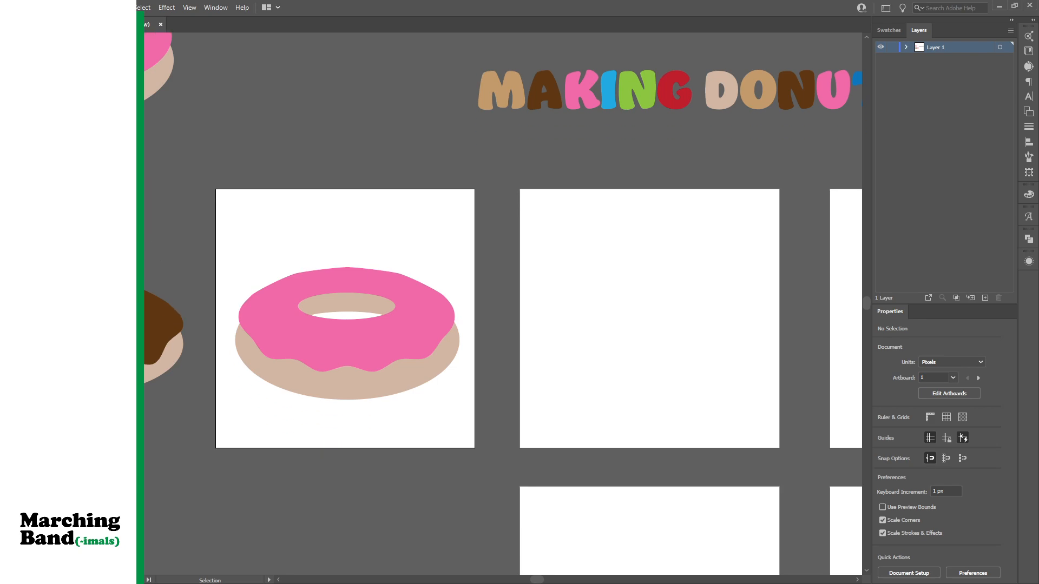
{"action": "left_click_drag", "start_coordinate": [157, 379], "coordinate": [647, 365]}
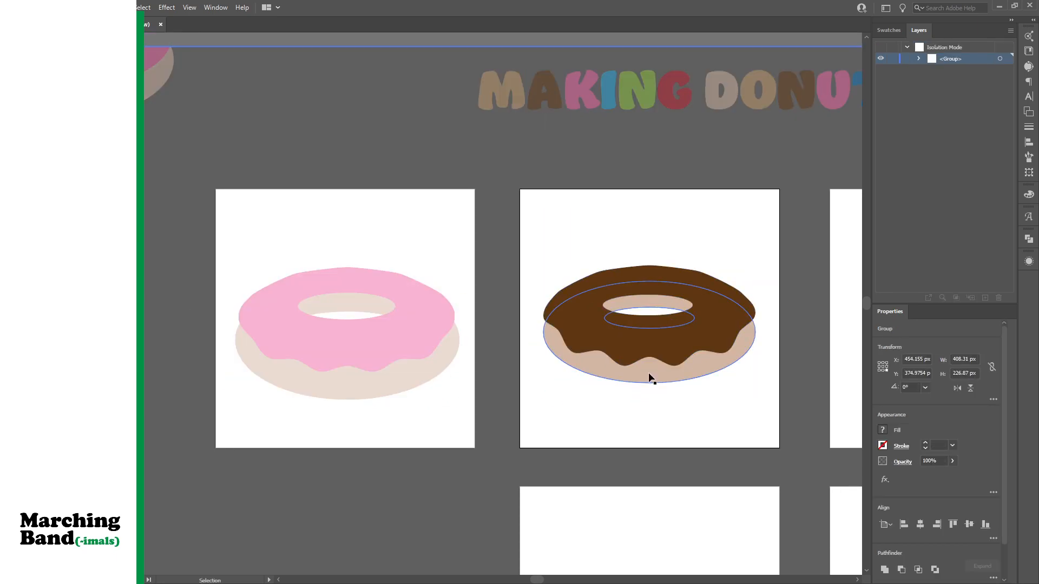
{"action": "left_click", "coordinate": [356, 450]}
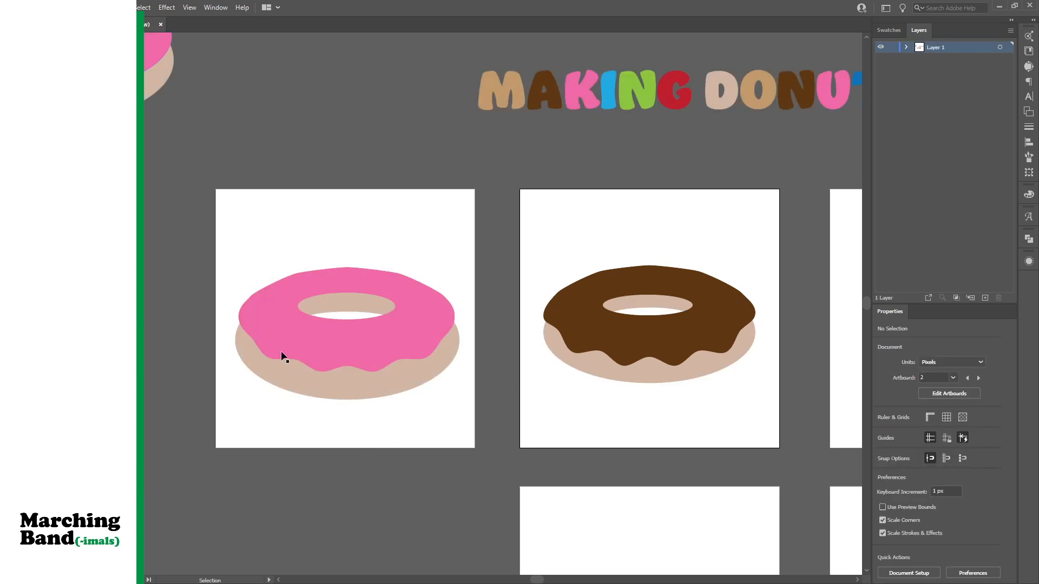
{"action": "left_click_drag", "start_coordinate": [606, 336], "coordinate": [608, 346]}
{"action": "left_click", "coordinate": [187, 310]}
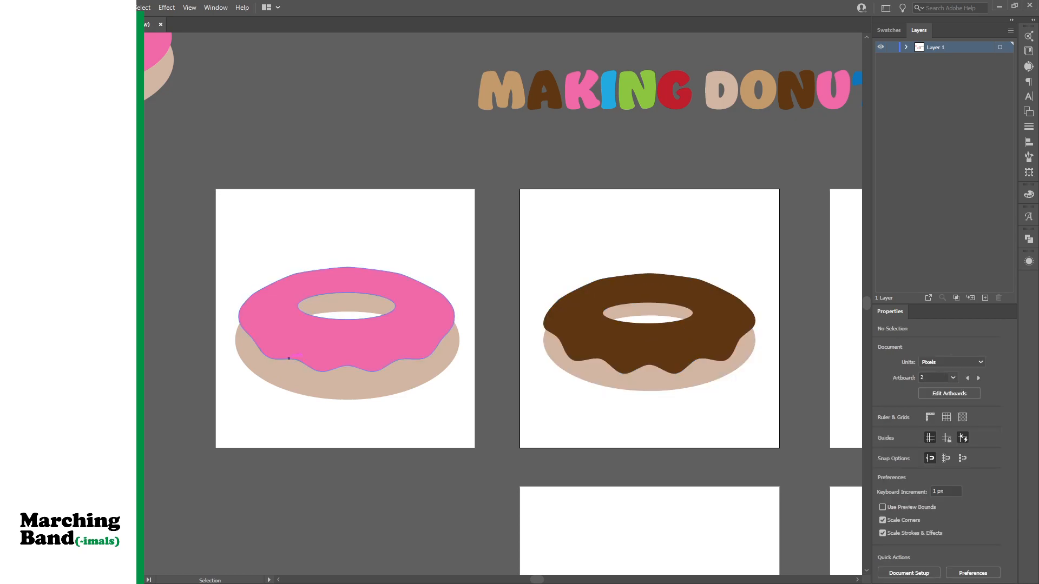
Draw a thin rounded-end sprinkle about 42 by 8 px above the pink donut and fill it blue
{"action": "left_click", "coordinate": [65, 119]}
{"action": "left_click_drag", "start_coordinate": [264, 238], "coordinate": [284, 243]}
{"action": "left_click_drag", "start_coordinate": [275, 205], "coordinate": [275, 204]}
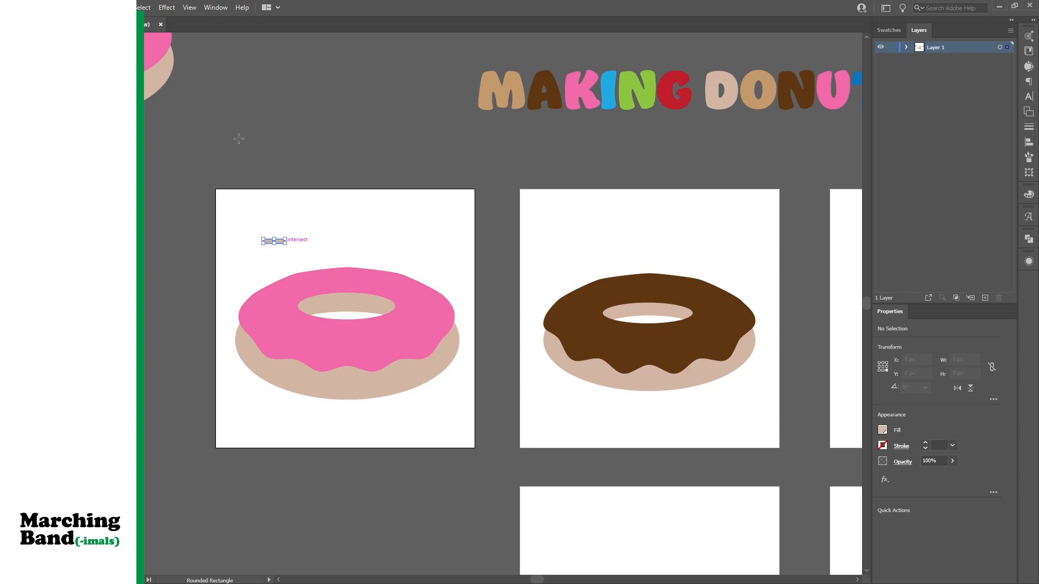
{"action": "key", "text": "v"}
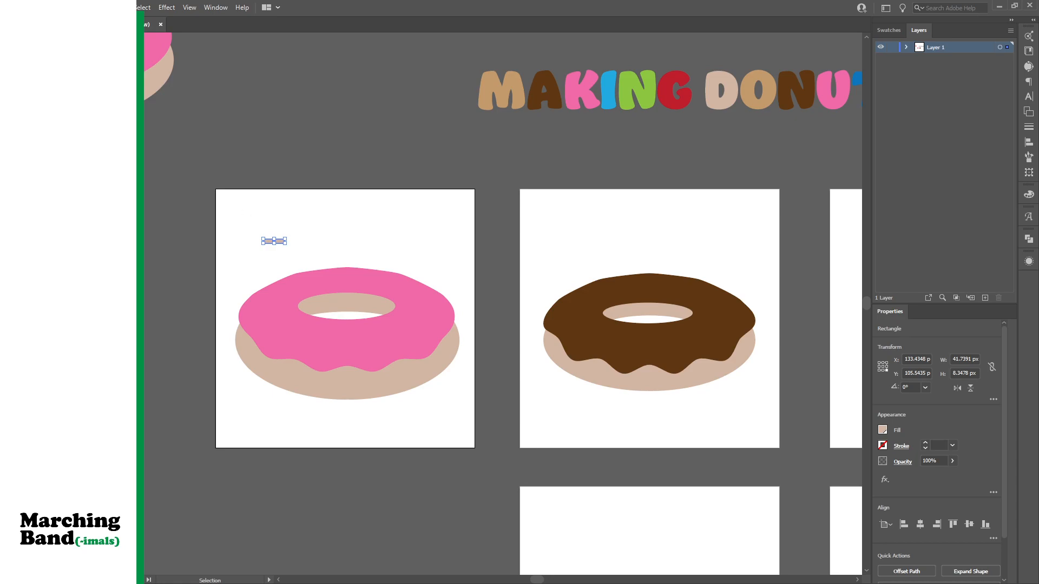
{"action": "key", "text": "v"}
{"action": "left_click_drag", "start_coordinate": [243, 224], "coordinate": [317, 260]}
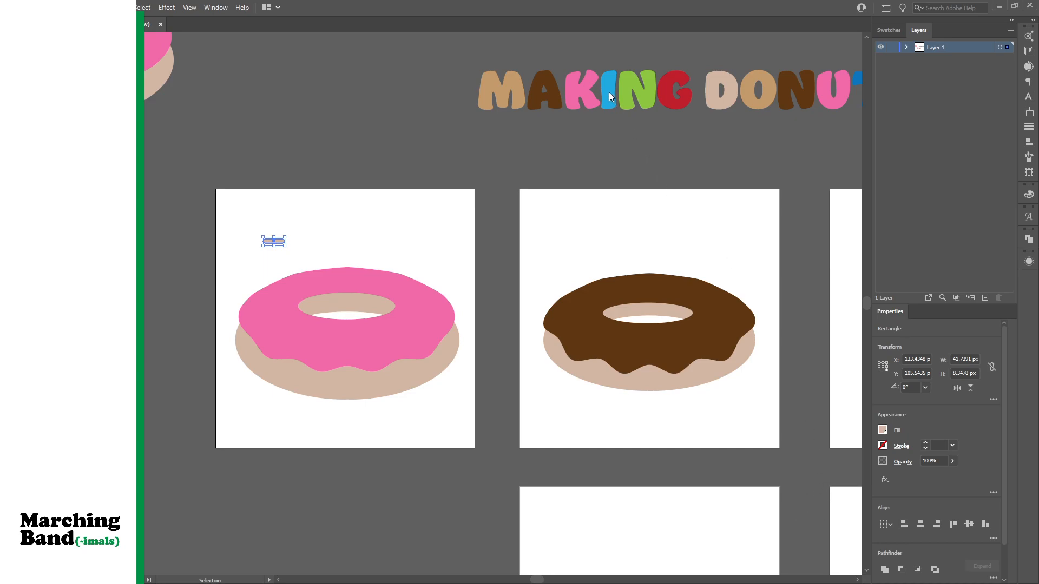
{"action": "left_click", "coordinate": [833, 476]}
Distribute six blue sprinkles around the pink icing by duplicating the first one, rotating each to a different angle
{"action": "left_click_drag", "start_coordinate": [264, 244], "coordinate": [258, 318]}
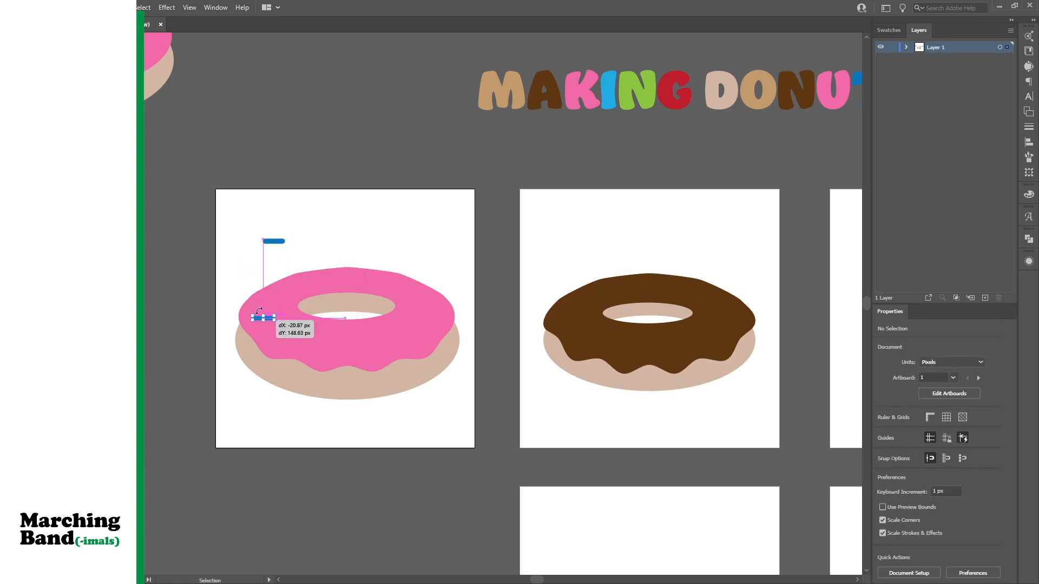
{"action": "left_click_drag", "start_coordinate": [274, 243], "coordinate": [345, 342]}
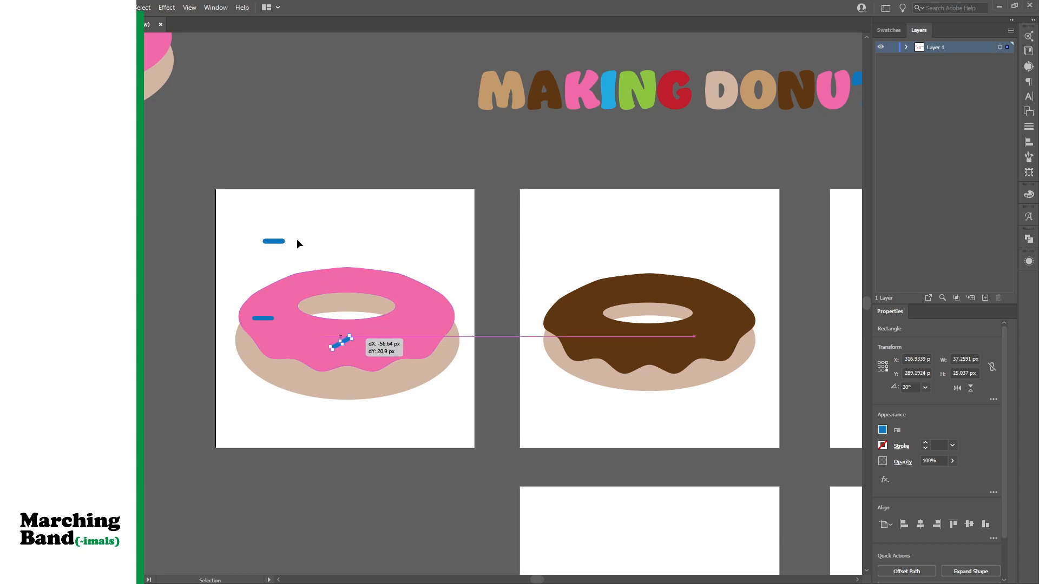
{"action": "left_click_drag", "start_coordinate": [277, 247], "coordinate": [453, 330]}
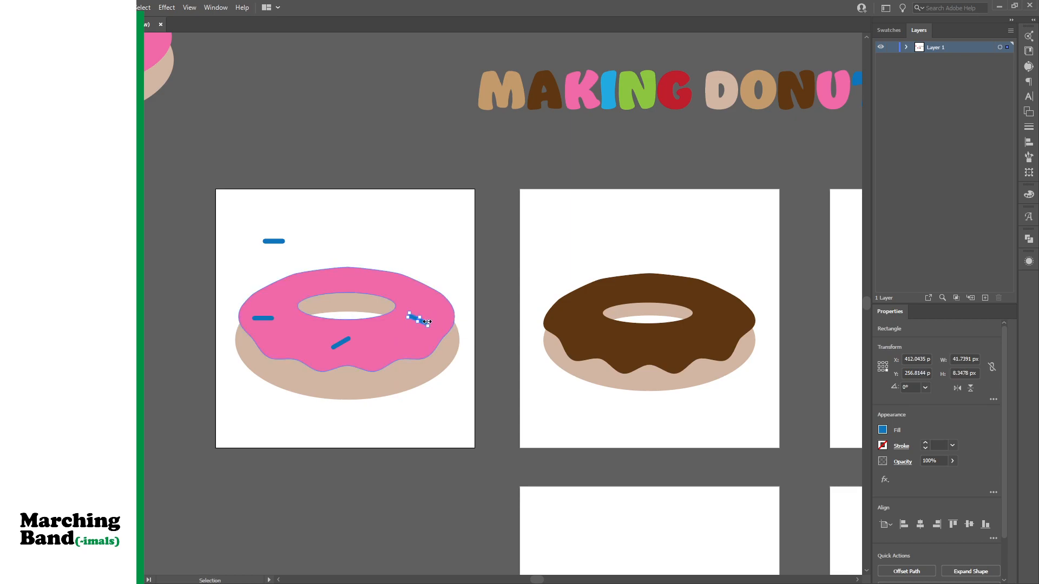
{"action": "left_click_drag", "start_coordinate": [281, 246], "coordinate": [357, 286]}
{"action": "left_click_drag", "start_coordinate": [273, 242], "coordinate": [289, 292]}
{"action": "left_click", "coordinate": [289, 294]}
{"action": "left_click", "coordinate": [288, 293]}
{"action": "left_click_drag", "start_coordinate": [299, 289], "coordinate": [296, 281]}
{"action": "left_click_drag", "start_coordinate": [275, 315], "coordinate": [360, 346]}
{"action": "left_click", "coordinate": [284, 333]}
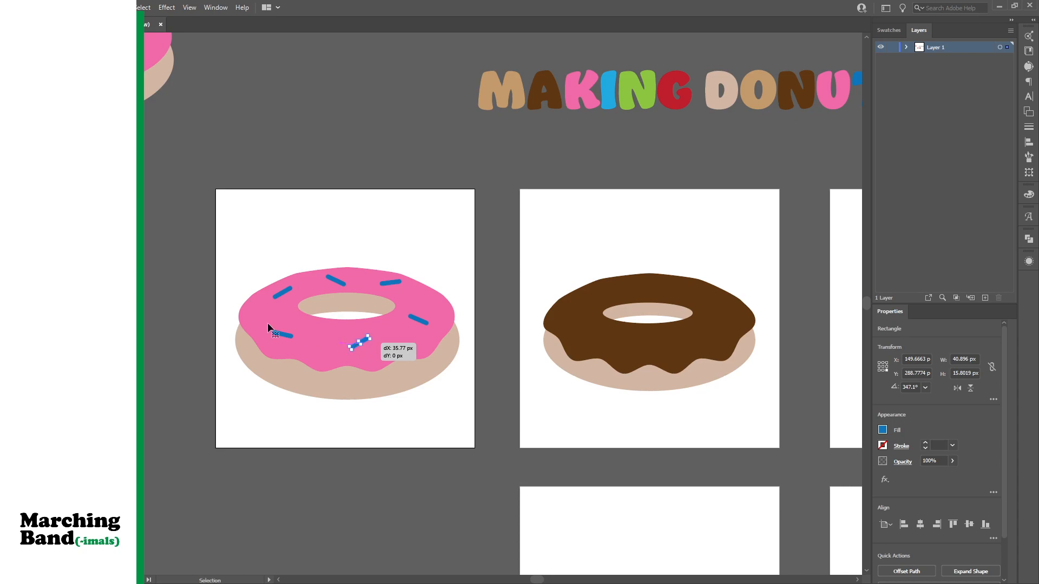
{"action": "left_click_drag", "start_coordinate": [290, 331], "coordinate": [290, 330]}
{"action": "left_click", "coordinate": [150, 283]}
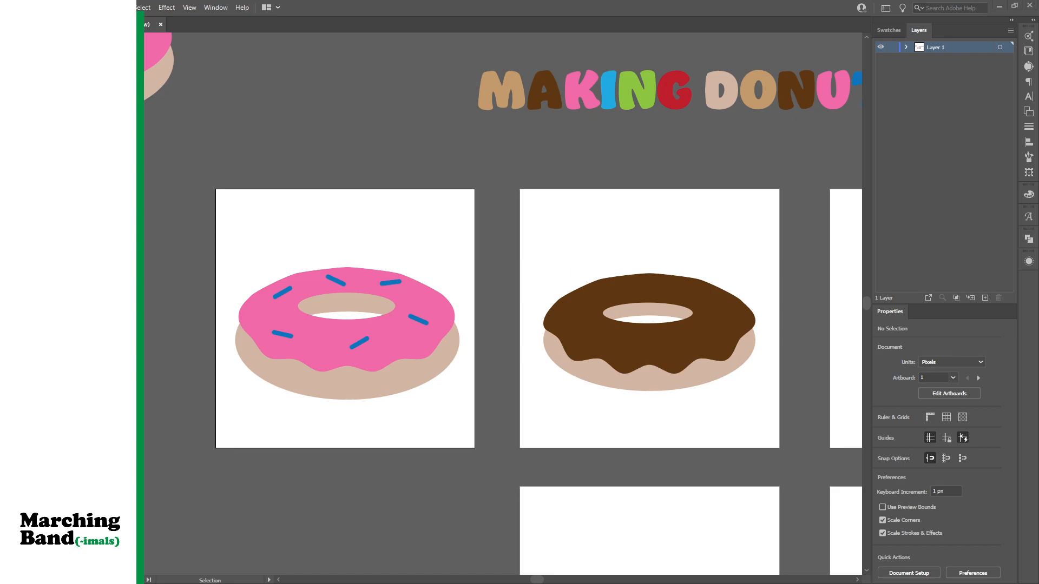
Nudge the two blue sprinkles on the upper-left part of the icing slightly further left
{"action": "left_click_drag", "start_coordinate": [279, 291], "coordinate": [274, 298]}
{"action": "left_click_drag", "start_coordinate": [337, 287], "coordinate": [331, 284]}
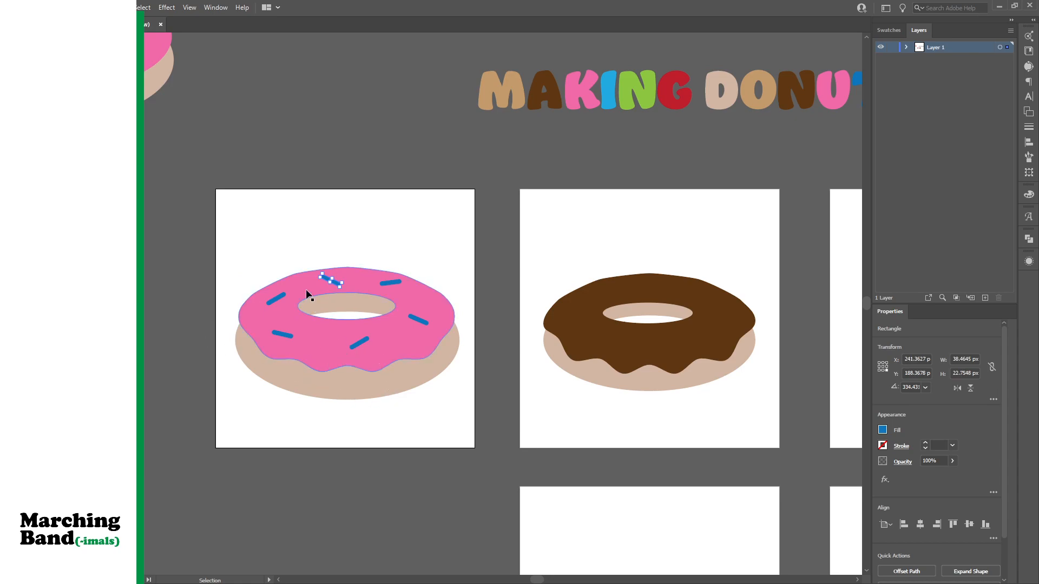
{"action": "left_click", "coordinate": [198, 281]}
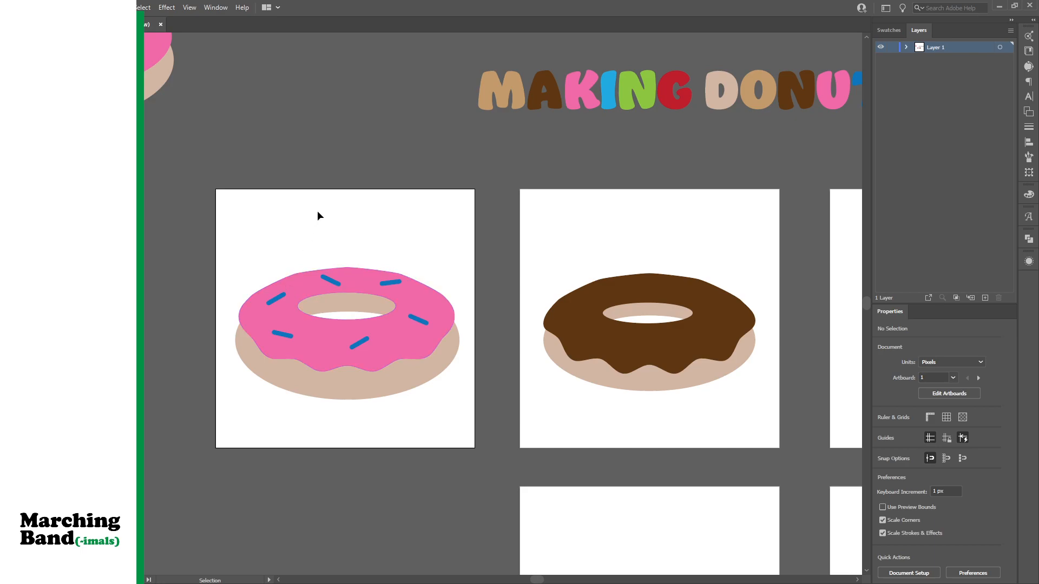
Select five of the blue sprinkles on the icing and place a copy of the set above and left of the donut
{"action": "left_click", "coordinate": [277, 336]}
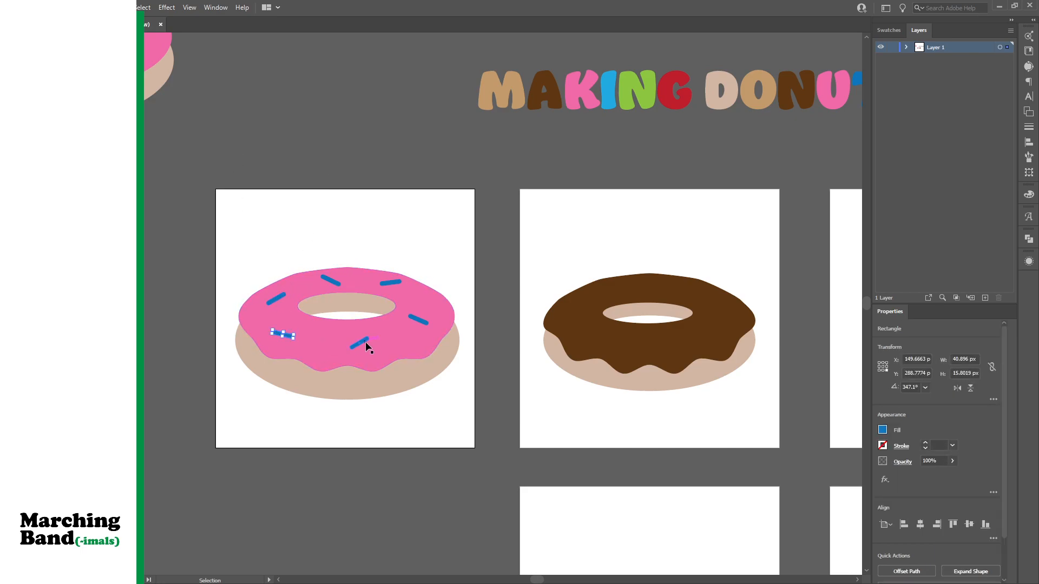
{"action": "key", "text": "a"}
{"action": "left_click", "coordinate": [286, 334], "text": "shift"}
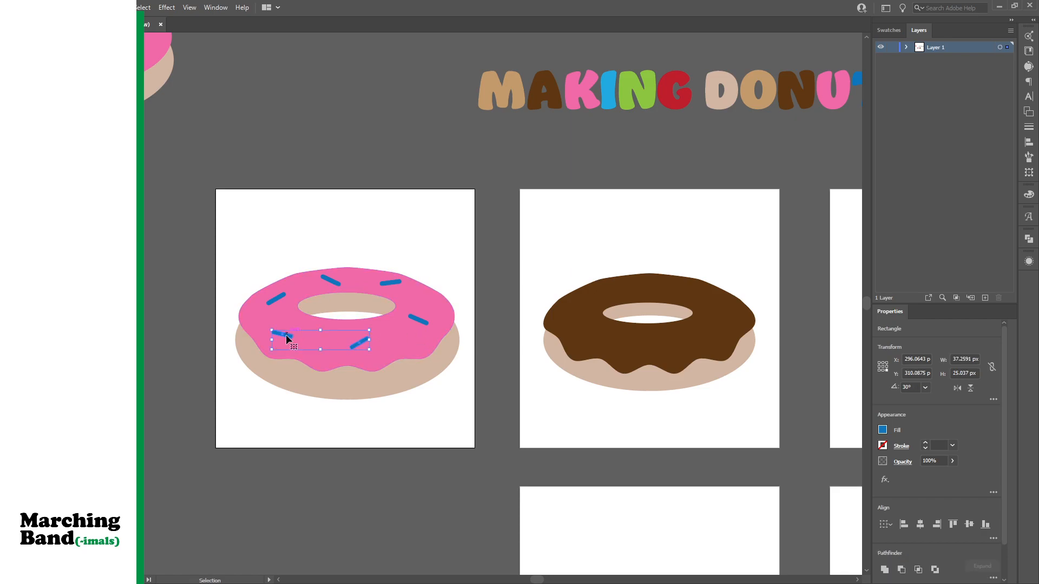
{"action": "left_click", "coordinate": [418, 319], "text": "shift"}
{"action": "left_click", "coordinate": [389, 282], "text": "shift"}
{"action": "left_click", "coordinate": [322, 277], "text": "shift"}
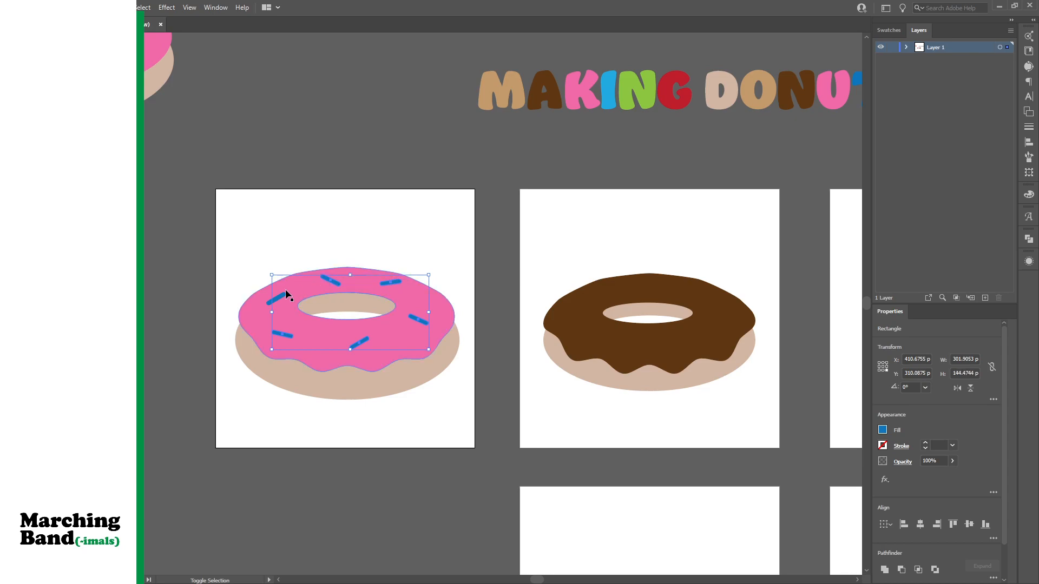
{"action": "key", "text": "a"}
{"action": "key", "text": "v"}
{"action": "left_click_drag", "start_coordinate": [332, 280], "coordinate": [149, 193]}
Duplicate each of the six blue sprinkles individually, placing the spare copies above the donut
{"action": "left_click_drag", "start_coordinate": [333, 284], "coordinate": [298, 215]}
{"action": "left_click_drag", "start_coordinate": [281, 295], "coordinate": [278, 181]}
{"action": "left_click_drag", "start_coordinate": [381, 281], "coordinate": [326, 172]}
{"action": "left_click_drag", "start_coordinate": [419, 317], "coordinate": [387, 174]}
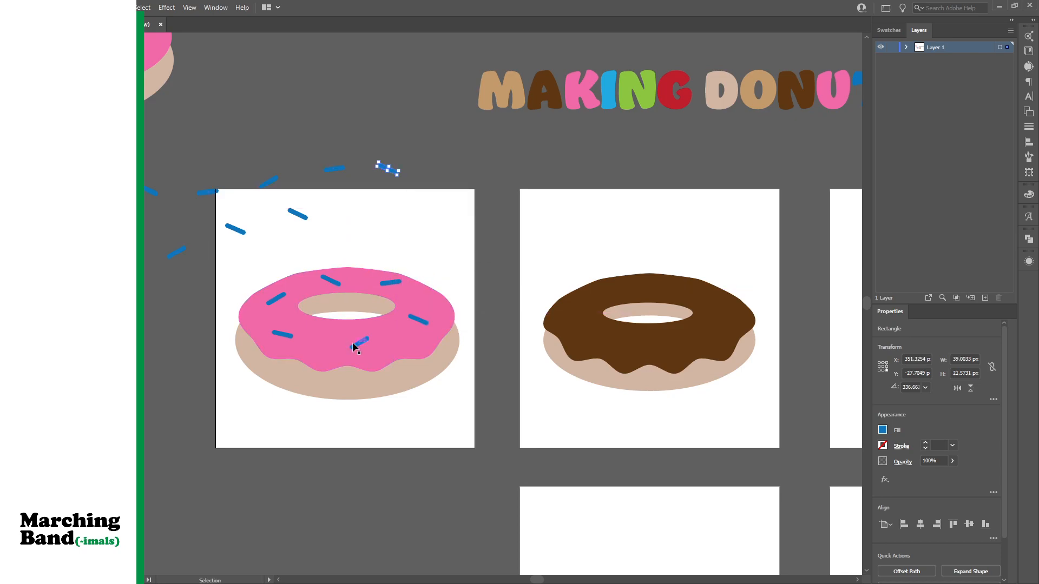
{"action": "left_click_drag", "start_coordinate": [353, 344], "coordinate": [271, 144]}
{"action": "left_click_drag", "start_coordinate": [282, 333], "coordinate": [331, 144]}
Recolour the copied sprinkle set left of the donut green and place two of them on the lower icing between the blue ones
{"action": "left_click_drag", "start_coordinate": [258, 272], "coordinate": [258, 272]}
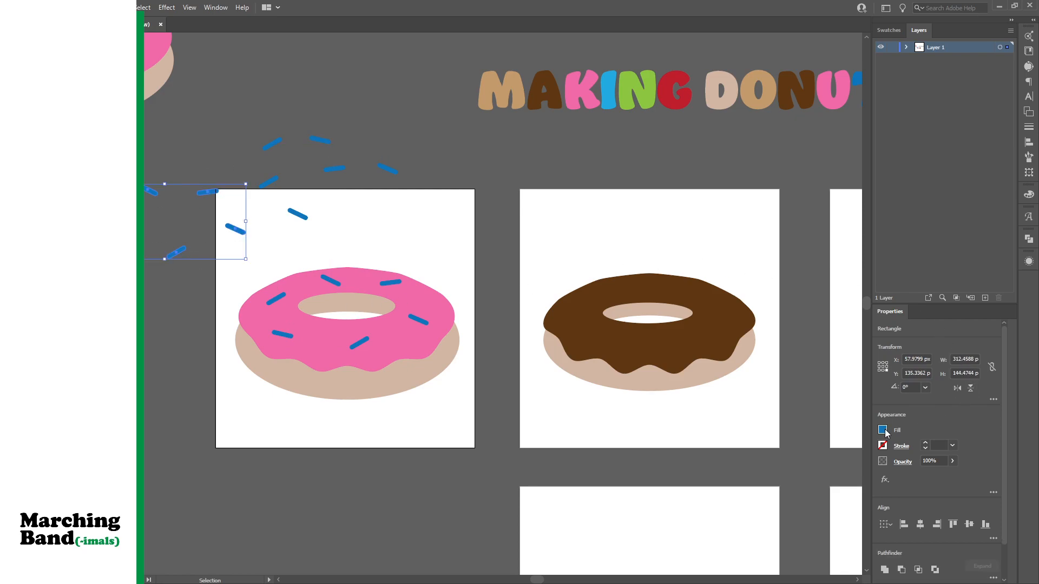
{"action": "left_click", "coordinate": [781, 476]}
{"action": "left_click", "coordinate": [147, 182]}
{"action": "left_click_drag", "start_coordinate": [149, 190], "coordinate": [307, 349]}
{"action": "left_click_drag", "start_coordinate": [187, 254], "coordinate": [401, 342]}
Place the remaining green sprinkles on the icing between the blue ones, tilting the upper blue sprinkle the opposite way
{"action": "left_click", "coordinate": [239, 232]}
{"action": "left_click_drag", "start_coordinate": [253, 234], "coordinate": [291, 244]}
{"action": "left_click_drag", "start_coordinate": [282, 263], "coordinate": [344, 270]}
{"action": "left_click", "coordinate": [339, 279]}
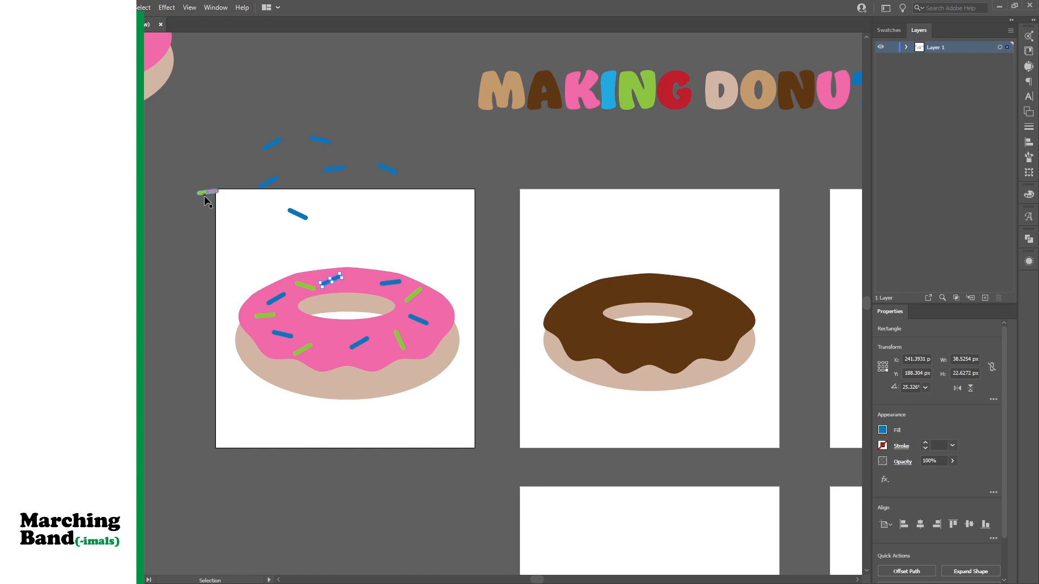
{"action": "mouse_move", "coordinate": [334, 270]}
{"action": "left_mouse_down"}
{"action": "mouse_move", "coordinate": [366, 289]}
{"action": "mouse_move", "coordinate": [379, 282]}
{"action": "mouse_move", "coordinate": [365, 287]}
{"action": "left_mouse_up"}
{"action": "left_click", "coordinate": [375, 268]}
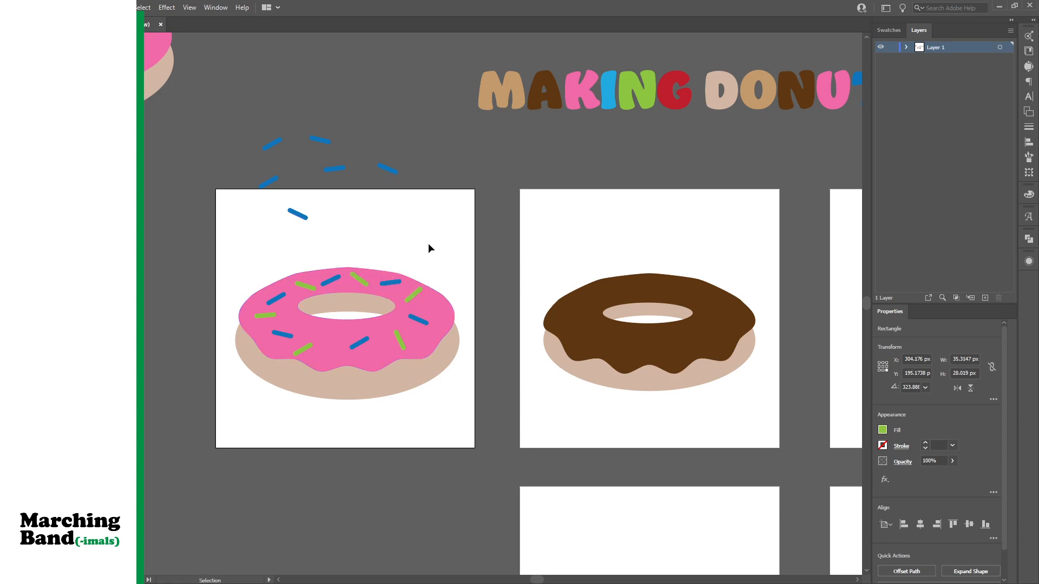
Even out the spacing of the sprinkles on the icing and move the spare blue sprinkle off the artboard
{"action": "left_click_drag", "start_coordinate": [295, 349], "coordinate": [271, 319]}
{"action": "left_click_drag", "start_coordinate": [400, 338], "coordinate": [286, 299]}
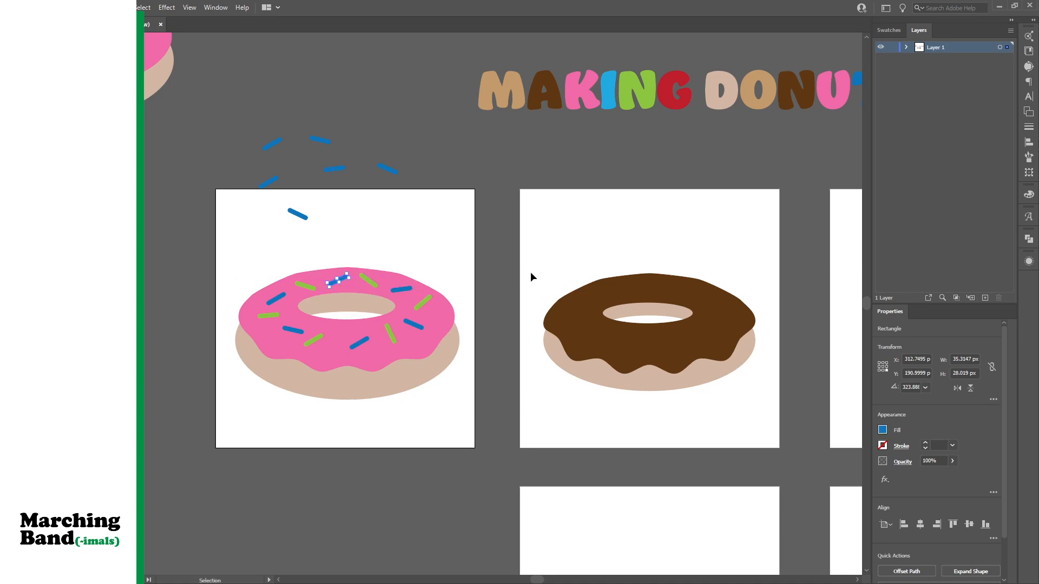
{"action": "left_click_drag", "start_coordinate": [299, 217], "coordinate": [228, 150]}
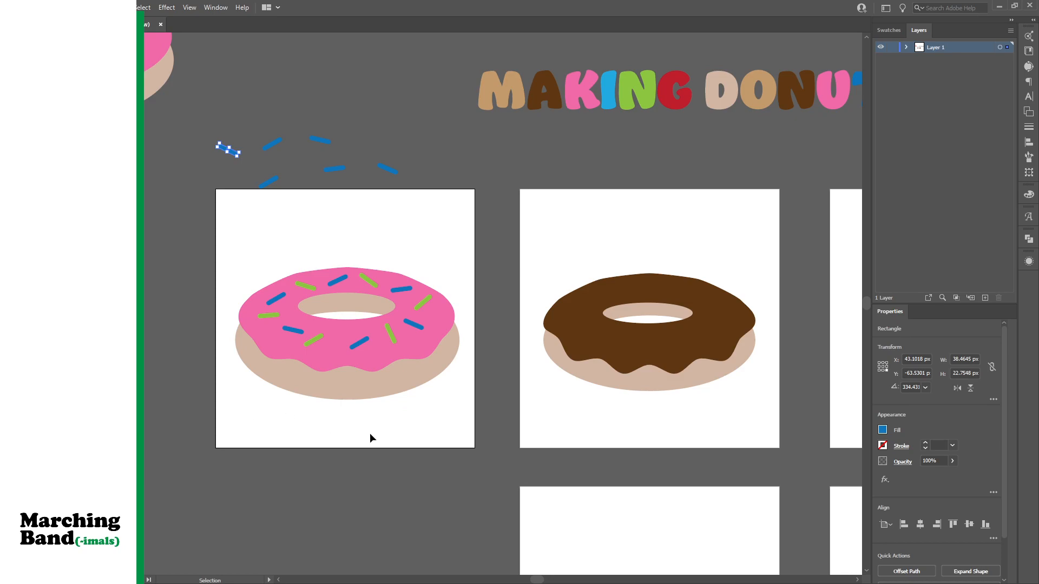
Select the pink donut with its base and all its sprinkles and group them
{"action": "key", "text": "a"}
{"action": "left_click_drag", "start_coordinate": [203, 244], "coordinate": [476, 430]}
{"action": "key", "text": "v"}
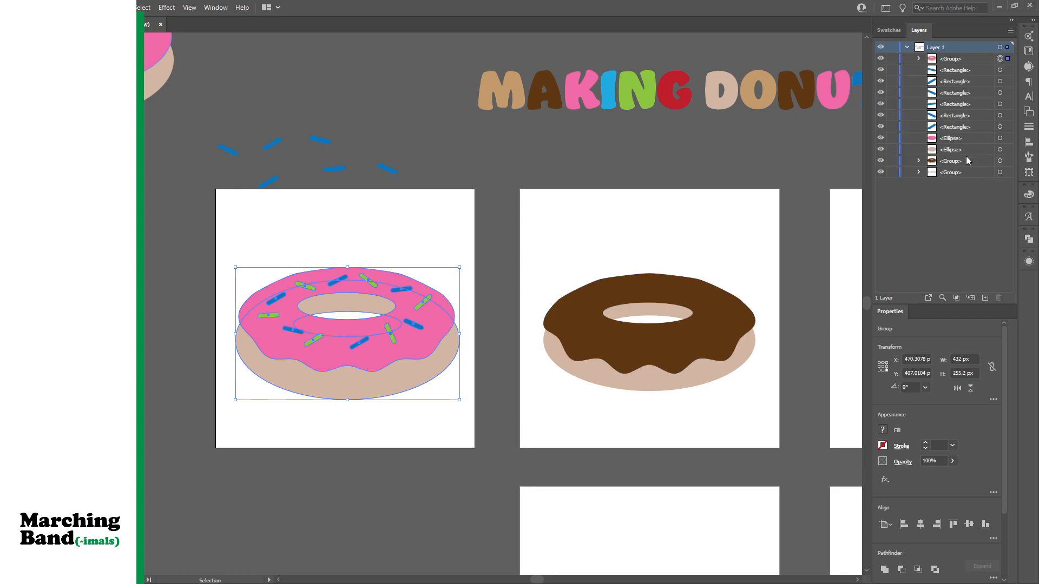
Target the pink donut group and add a grey fill behind its artwork, offset outward as a sticker border
{"action": "left_click", "coordinate": [973, 163]}
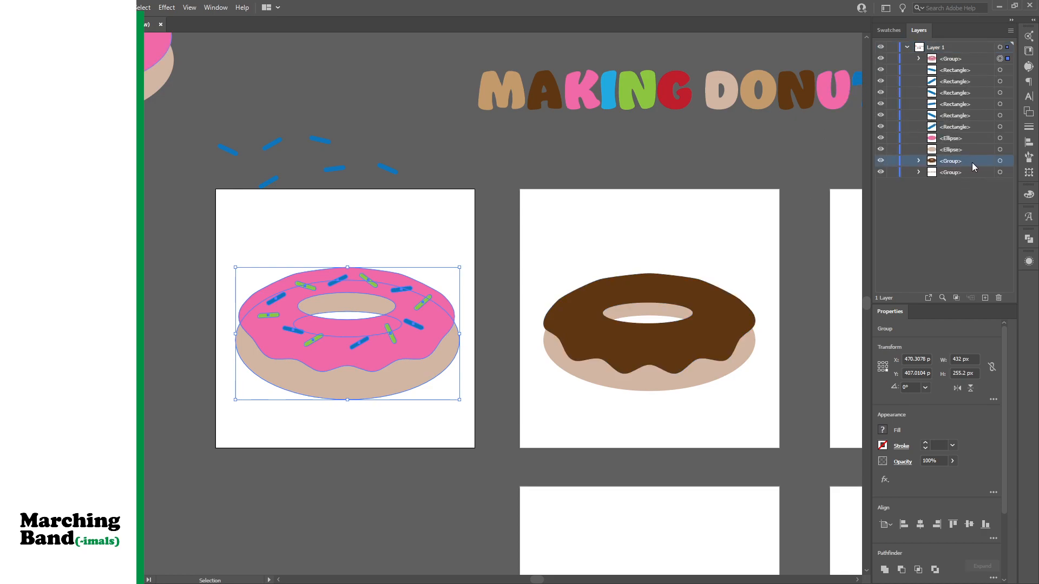
{"action": "left_click", "coordinate": [999, 162]}
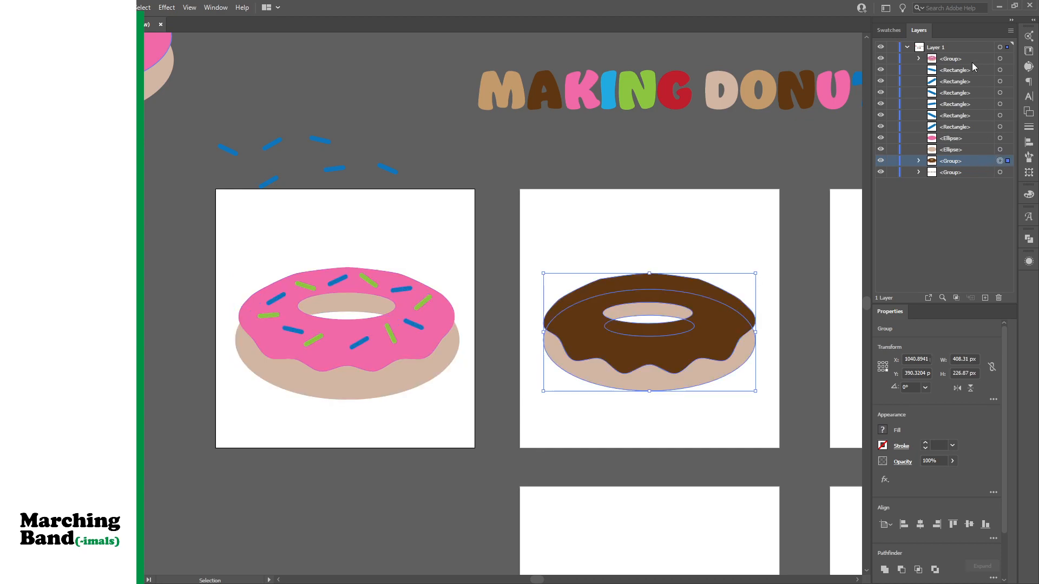
{"action": "left_click", "coordinate": [999, 59]}
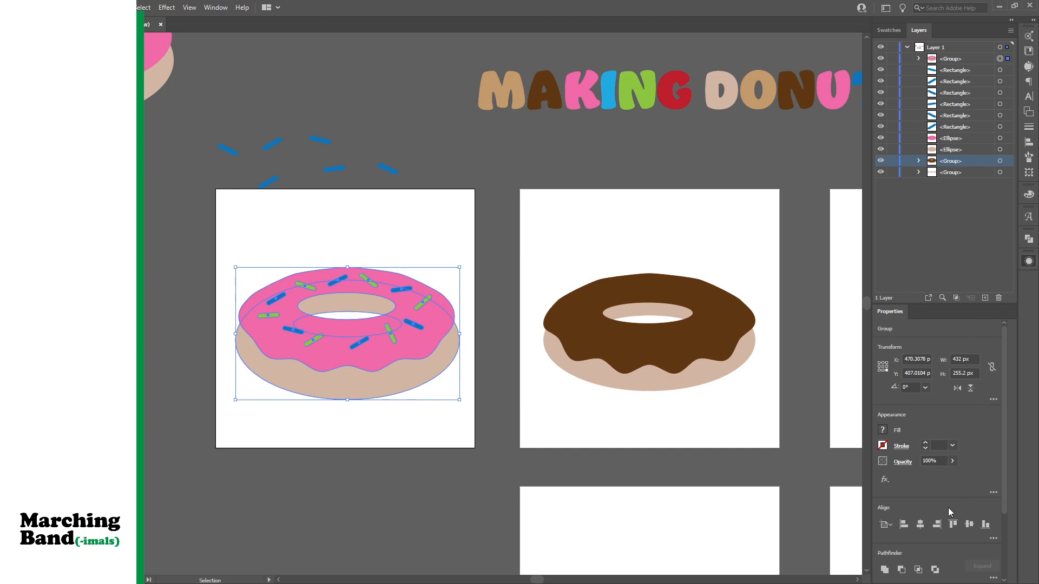
{"action": "left_click", "coordinate": [918, 570]}
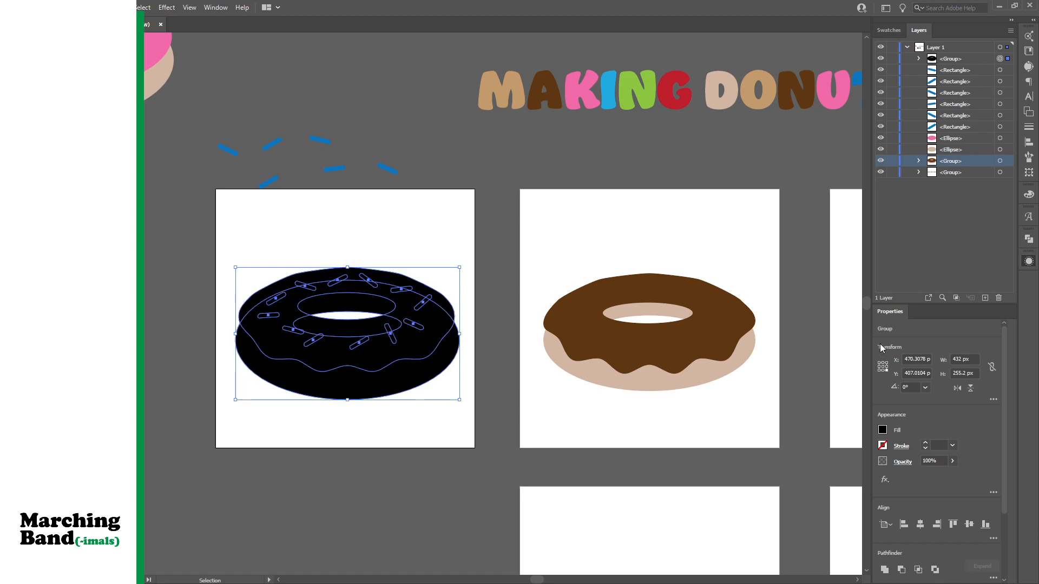
{"action": "key", "text": "ctrl+z"}
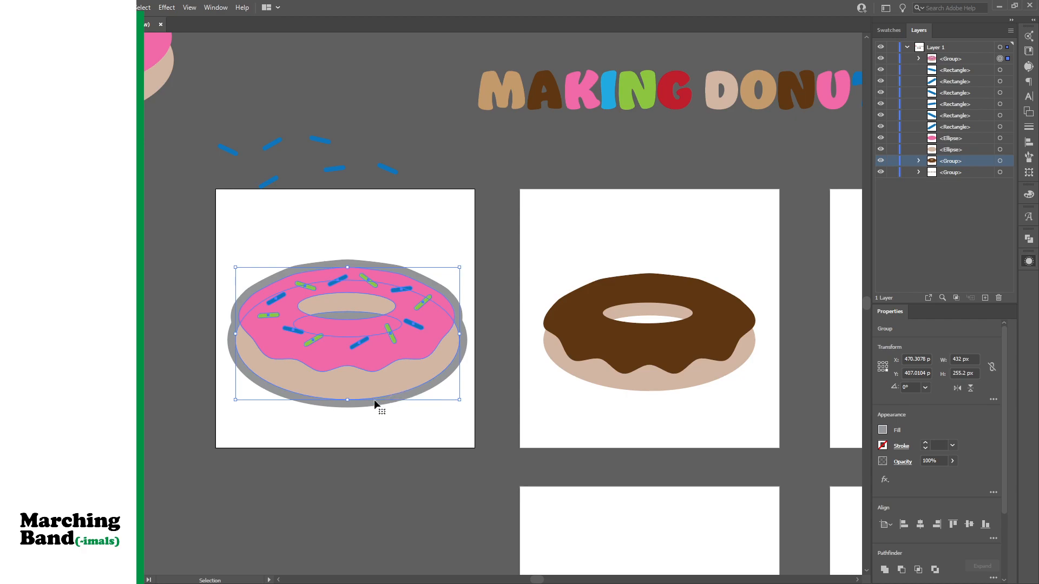
{"action": "left_click", "coordinate": [439, 413]}
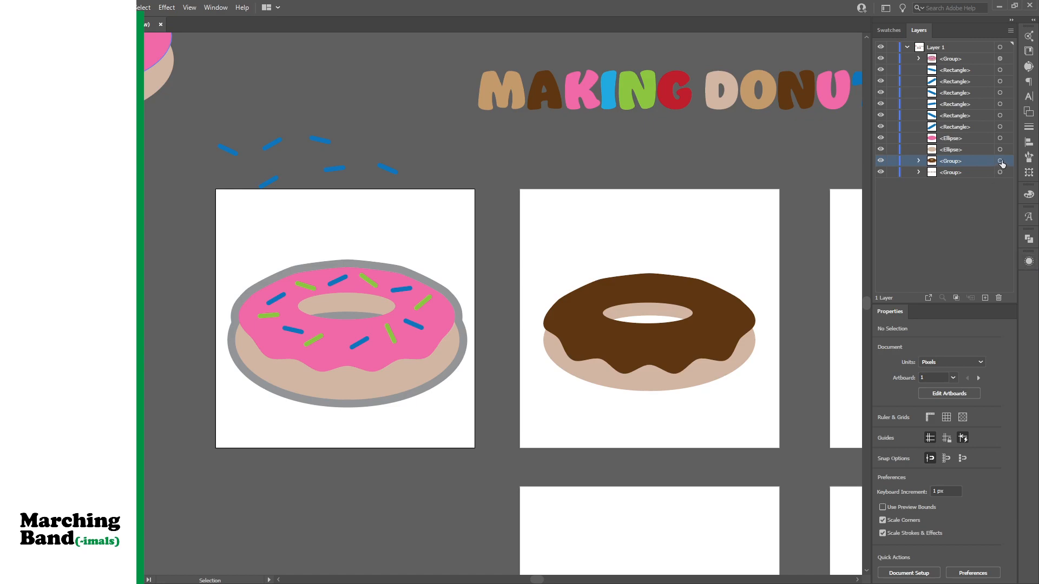
Expand the pink donut group's appearance and unite the offset grey border pieces into a single shape
{"action": "left_click", "coordinate": [1001, 59]}
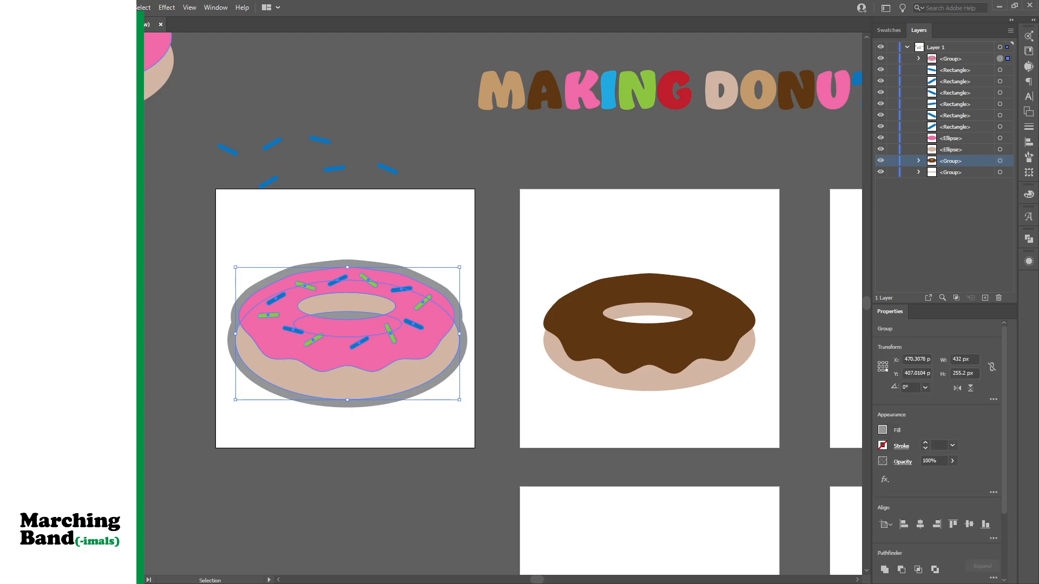
{"action": "left_click", "coordinate": [112, 137]}
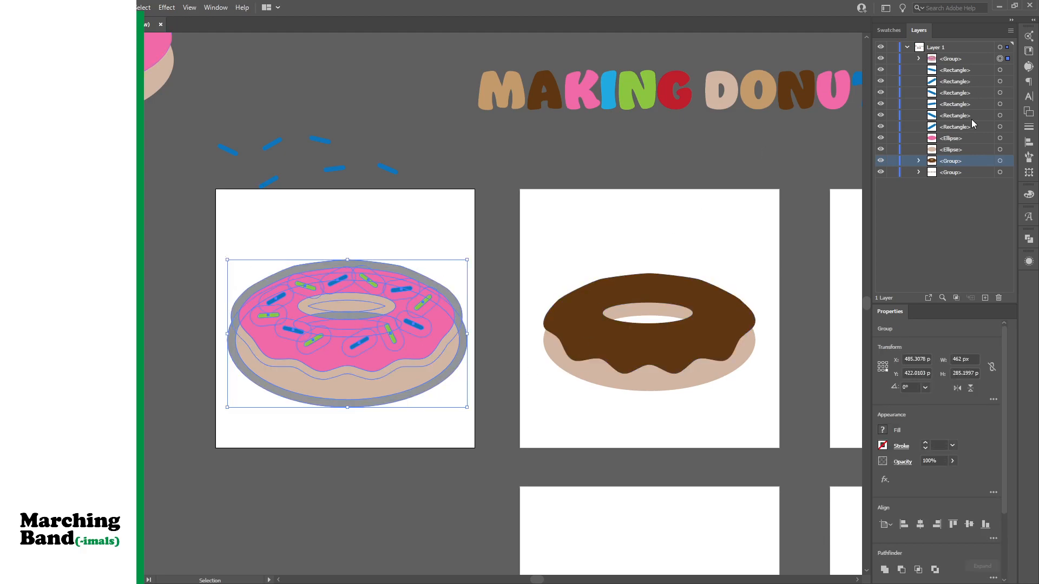
{"action": "left_click", "coordinate": [918, 58]}
{"action": "left_click", "coordinate": [1006, 82]}
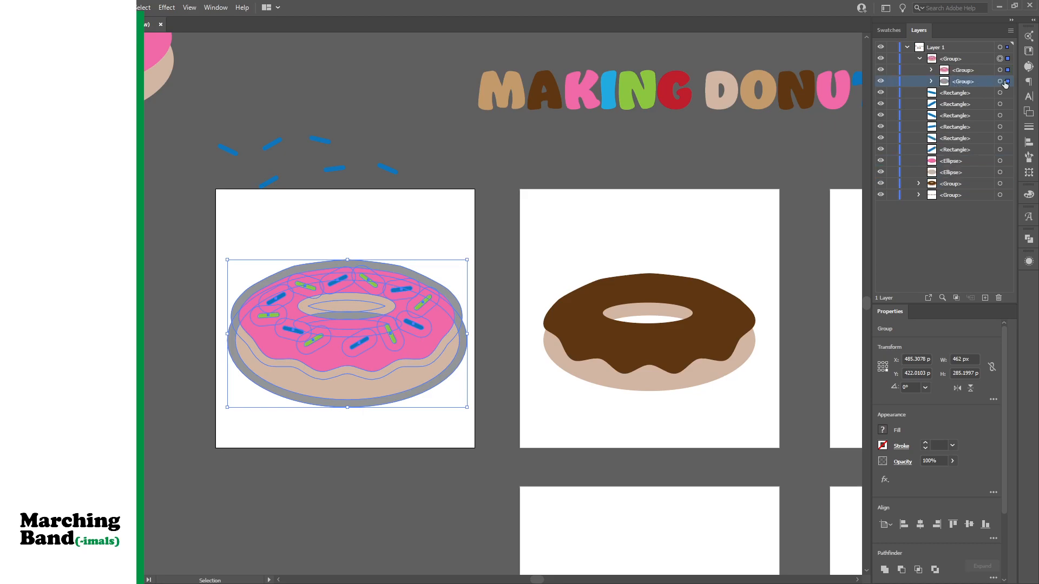
{"action": "left_click", "coordinate": [1000, 82]}
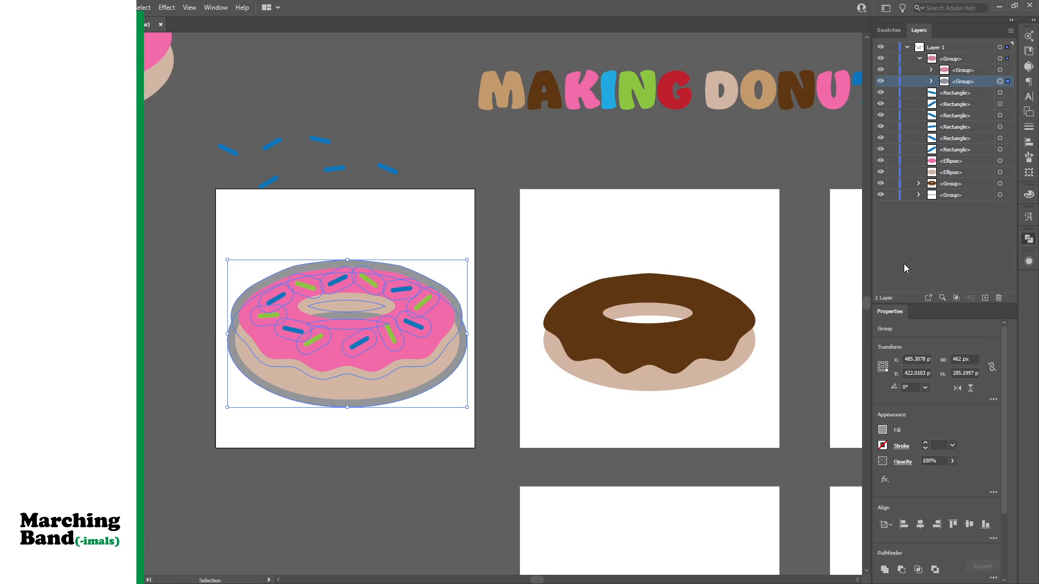
{"action": "left_click", "coordinate": [883, 569]}
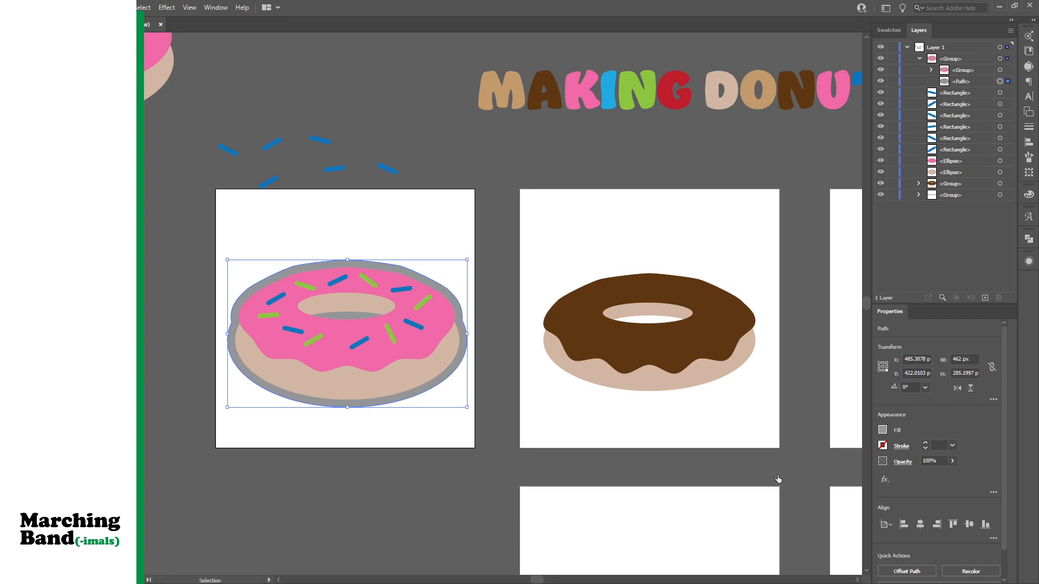
Fill the united border with white and reposition the pink donut near the middle of its artboard
{"action": "left_click", "coordinate": [695, 497]}
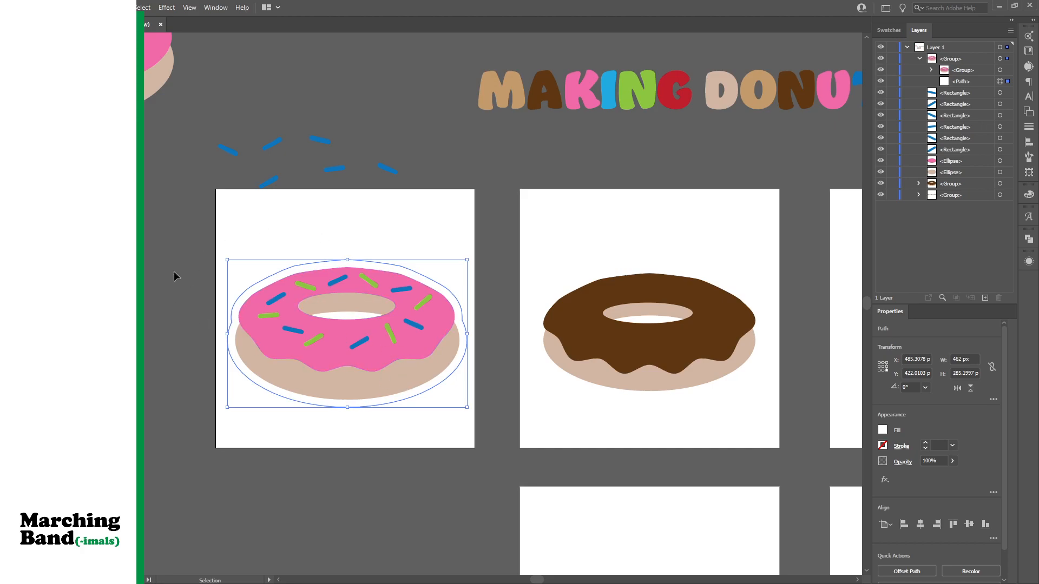
{"action": "left_click_drag", "start_coordinate": [412, 357], "coordinate": [381, 363]}
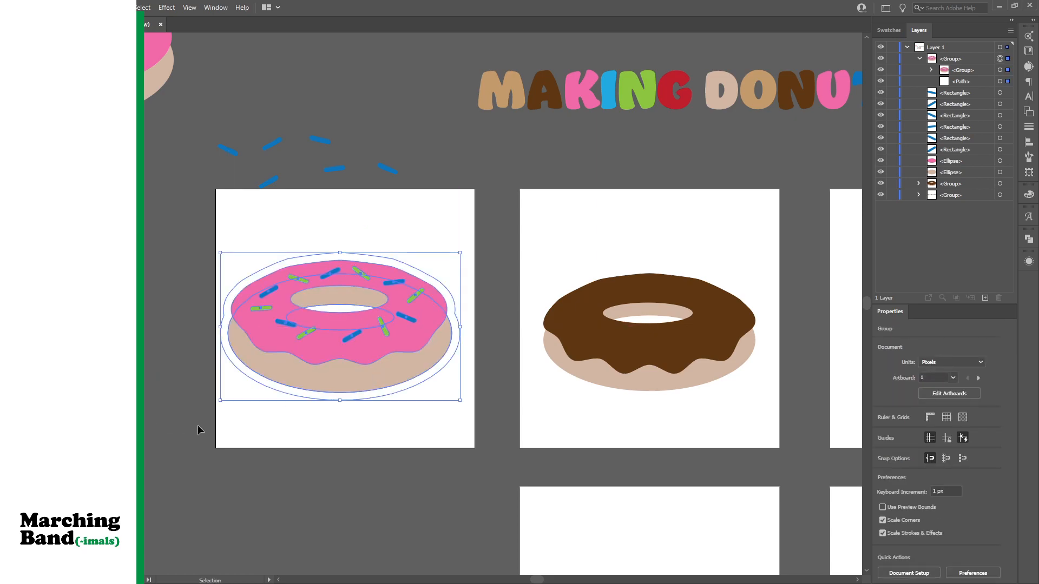
{"action": "left_click_drag", "start_coordinate": [292, 376], "coordinate": [295, 374]}
{"action": "key", "text": "ctrl+shift+a"}
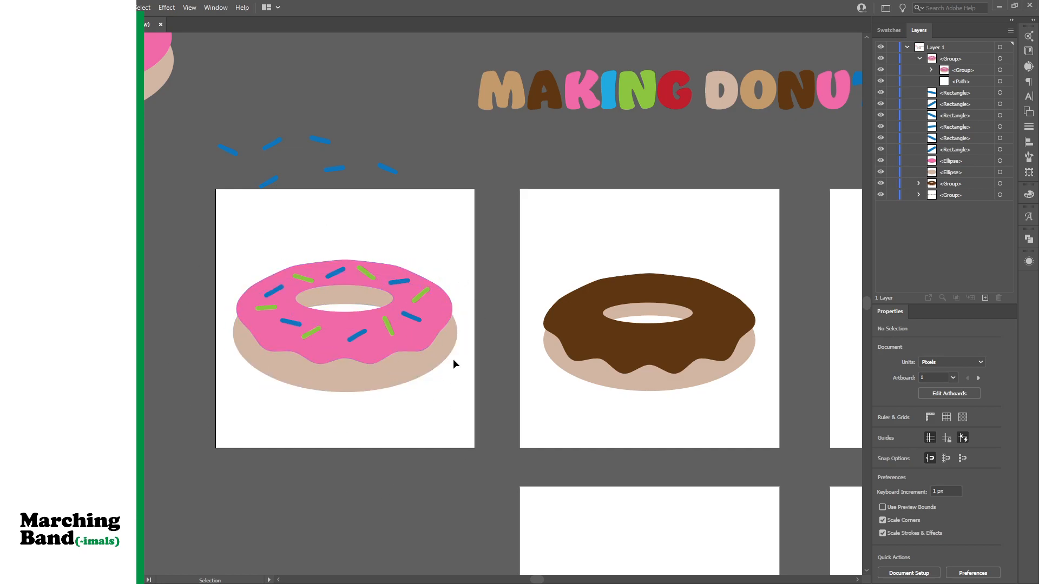
{"action": "left_click_drag", "start_coordinate": [338, 354], "coordinate": [317, 335]}
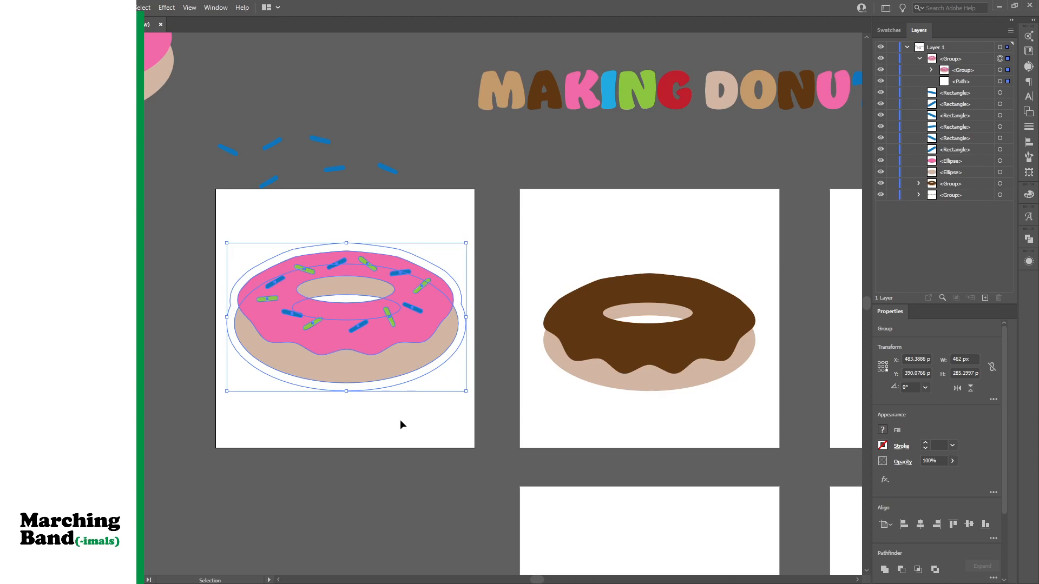
Move the spare blue sprinkles farther above the first artboard and raise the chocolate donut on the second artboard
{"action": "left_click_drag", "start_coordinate": [417, 180], "coordinate": [198, 117]}
{"action": "left_click_drag", "start_coordinate": [275, 144], "coordinate": [287, 93]}
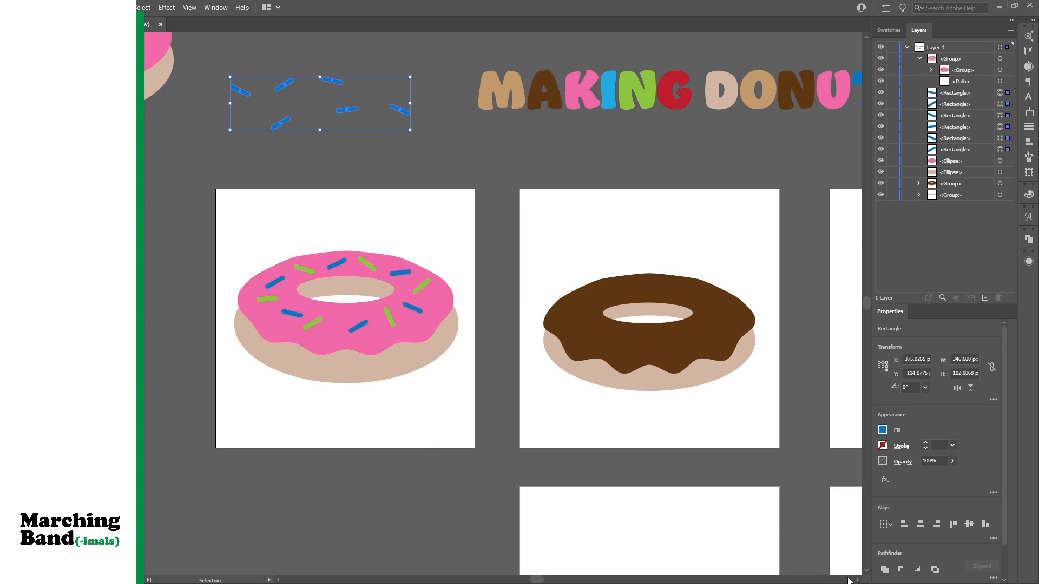
{"action": "scroll", "coordinate": [857, 580], "scroll_direction": "right", "scroll_amount": 5}
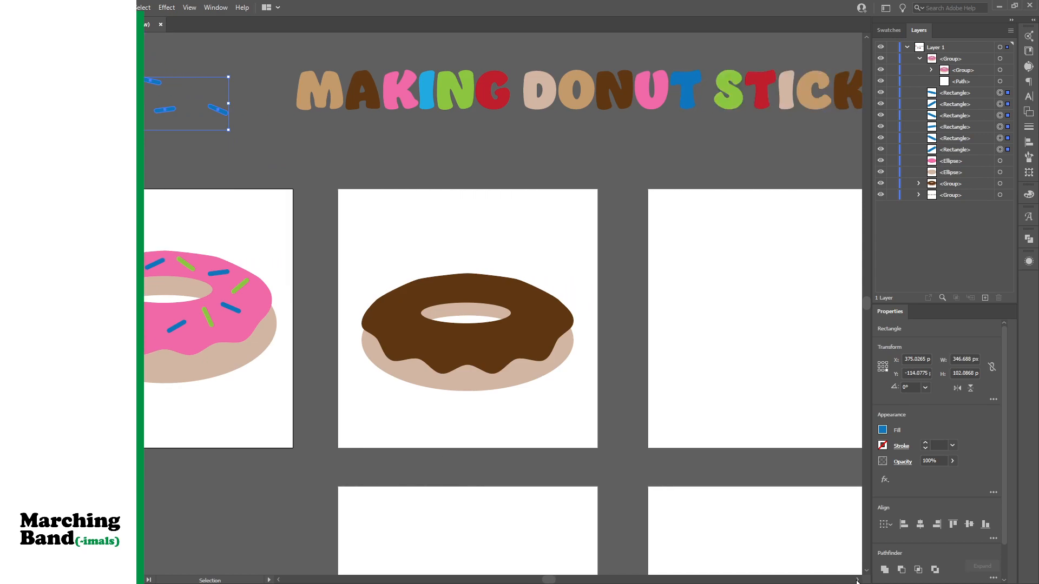
{"action": "left_click_drag", "start_coordinate": [477, 345], "coordinate": [477, 356]}
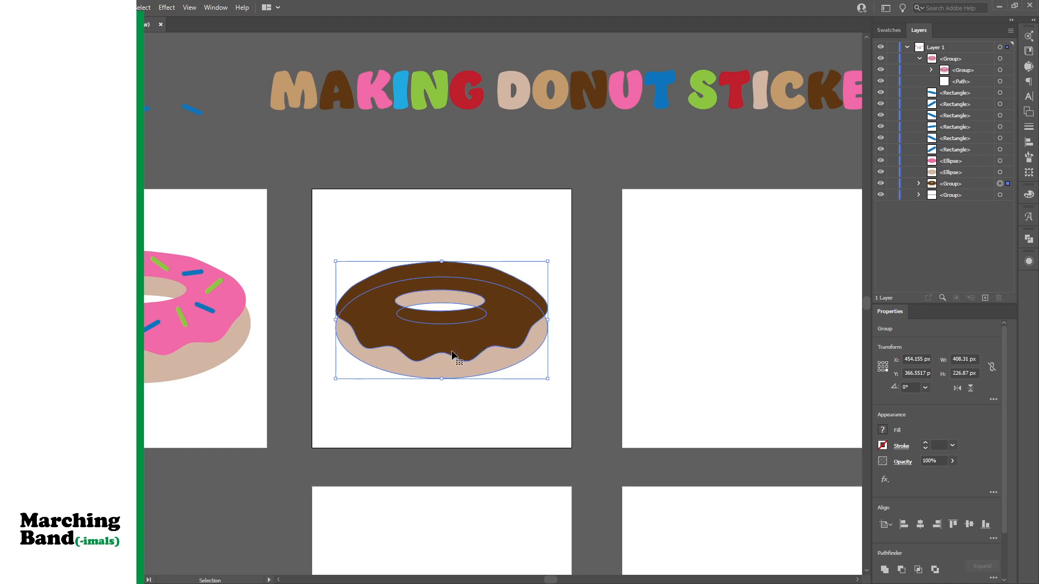
{"action": "left_click", "coordinate": [367, 209]}
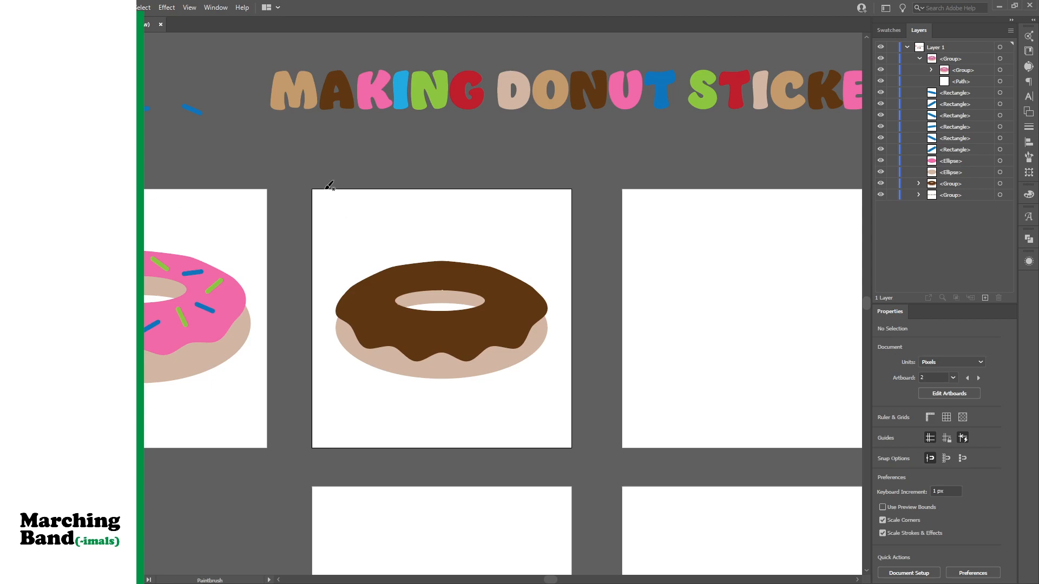
Paint a blue drizzle line looping up and down across the chocolate donut with the 5 pt. Round brush
{"action": "key", "text": "b"}
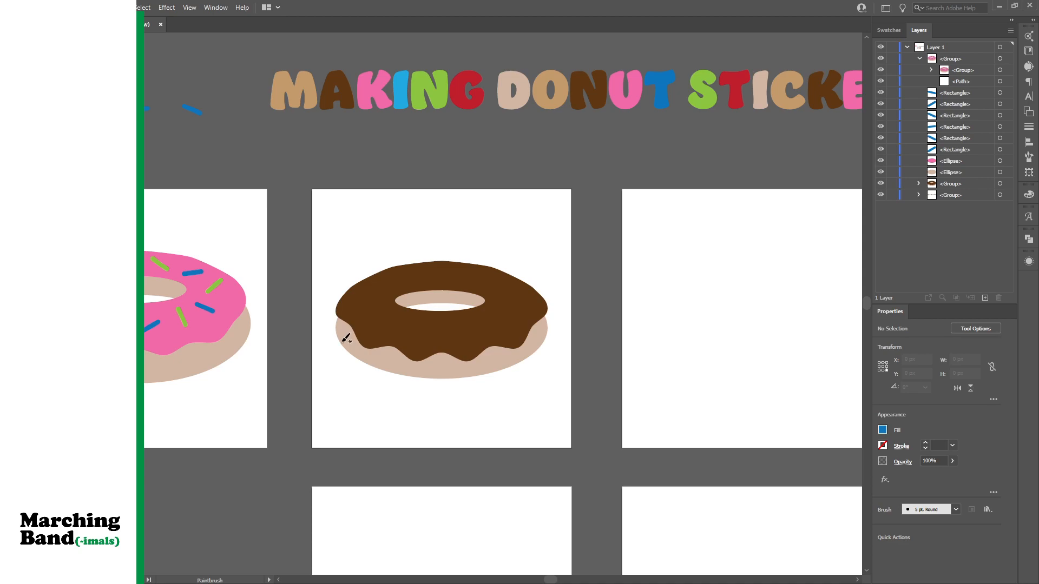
{"action": "mouse_move", "coordinate": [340, 341]}
{"action": "left_mouse_down"}
{"action": "mouse_move", "coordinate": [432, 264]}
{"action": "mouse_move", "coordinate": [404, 331]}
{"action": "mouse_move", "coordinate": [475, 273]}
{"action": "mouse_move", "coordinate": [487, 283]}
{"action": "mouse_move", "coordinate": [452, 313]}
{"action": "mouse_move", "coordinate": [452, 342]}
{"action": "mouse_move", "coordinate": [534, 278]}
{"action": "mouse_move", "coordinate": [552, 298]}
{"action": "mouse_move", "coordinate": [525, 318]}
{"action": "mouse_move", "coordinate": [546, 338]}
{"action": "left_mouse_up"}
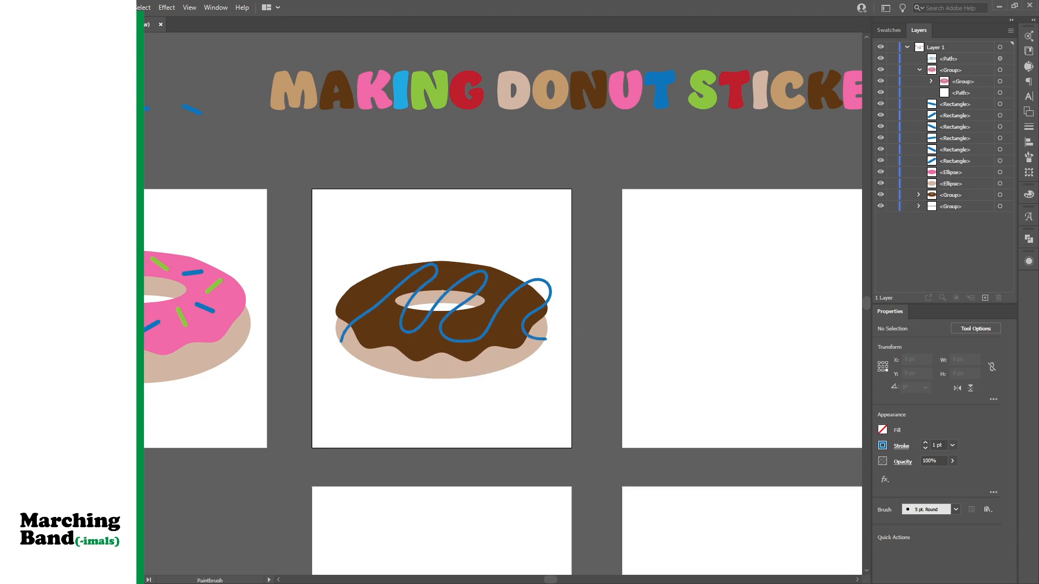
{"action": "key", "text": "ctrl+z"}
{"action": "mouse_move", "coordinate": [335, 334]}
{"action": "left_mouse_down"}
{"action": "mouse_move", "coordinate": [381, 265]}
{"action": "mouse_move", "coordinate": [394, 264]}
{"action": "mouse_move", "coordinate": [369, 321]}
{"action": "mouse_move", "coordinate": [387, 340]}
{"action": "mouse_move", "coordinate": [437, 267]}
{"action": "mouse_move", "coordinate": [452, 270]}
{"action": "mouse_move", "coordinate": [425, 337]}
{"action": "mouse_move", "coordinate": [455, 342]}
{"action": "mouse_move", "coordinate": [499, 284]}
{"action": "mouse_move", "coordinate": [515, 284]}
{"action": "mouse_move", "coordinate": [506, 330]}
{"action": "mouse_move", "coordinate": [527, 329]}
{"action": "mouse_move", "coordinate": [545, 306]}
{"action": "left_mouse_up"}
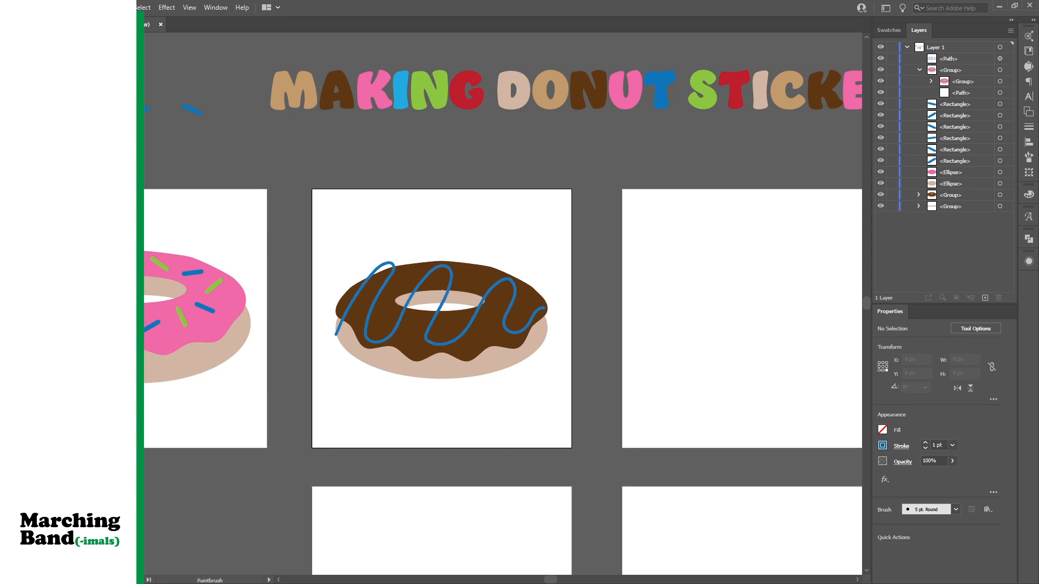
{"action": "key", "text": "p"}
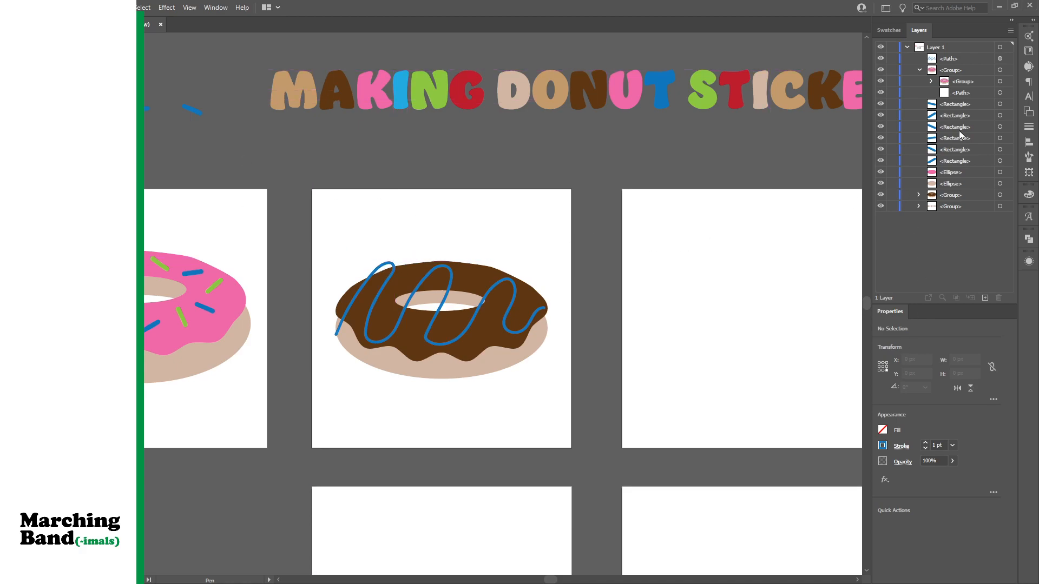
Try the Touch Calligraphic brush on the blue drizzle with its stroke reduced to 0.75 pt
{"action": "left_click", "coordinate": [1000, 59]}
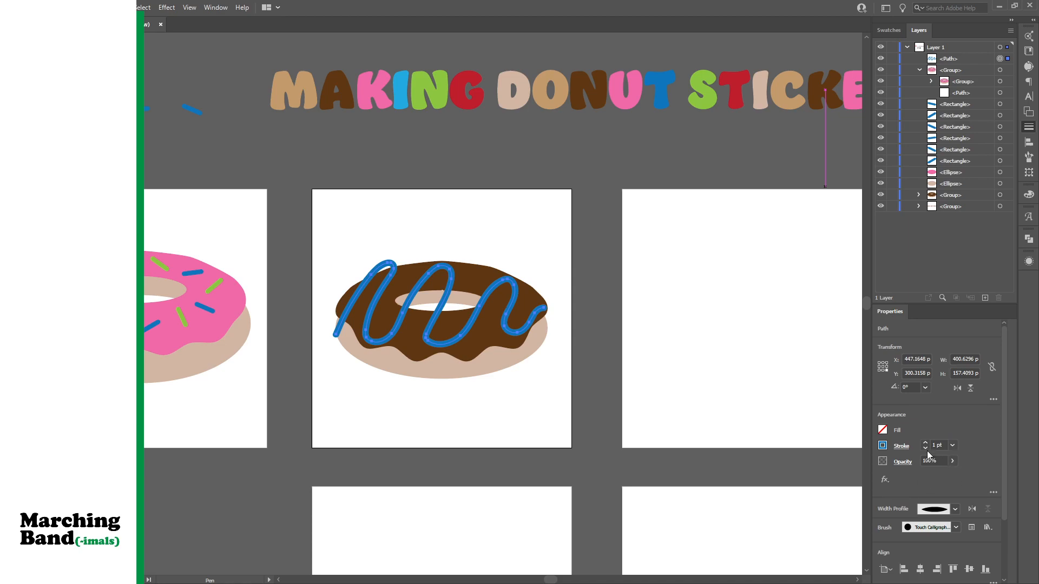
{"action": "left_click", "coordinate": [925, 448]}
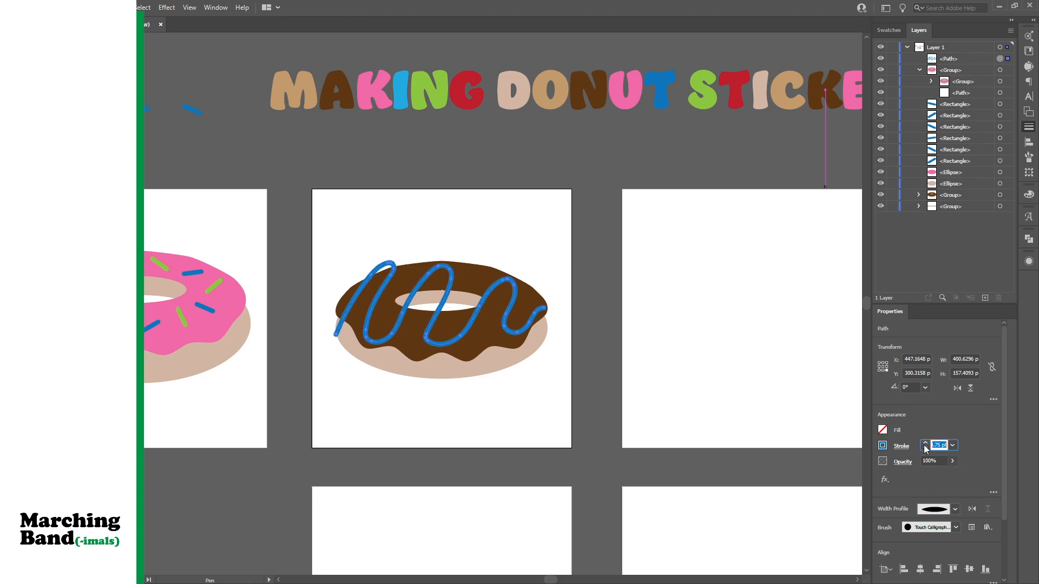
{"action": "left_click", "coordinate": [924, 449]}
{"action": "left_click", "coordinate": [924, 449]}
{"action": "left_click", "coordinate": [925, 449]}
{"action": "left_click", "coordinate": [925, 448]}
Return the drizzle path to a basic stroke without a brush and thicken it to 11 pt
{"action": "key", "text": "ctrl+z"}
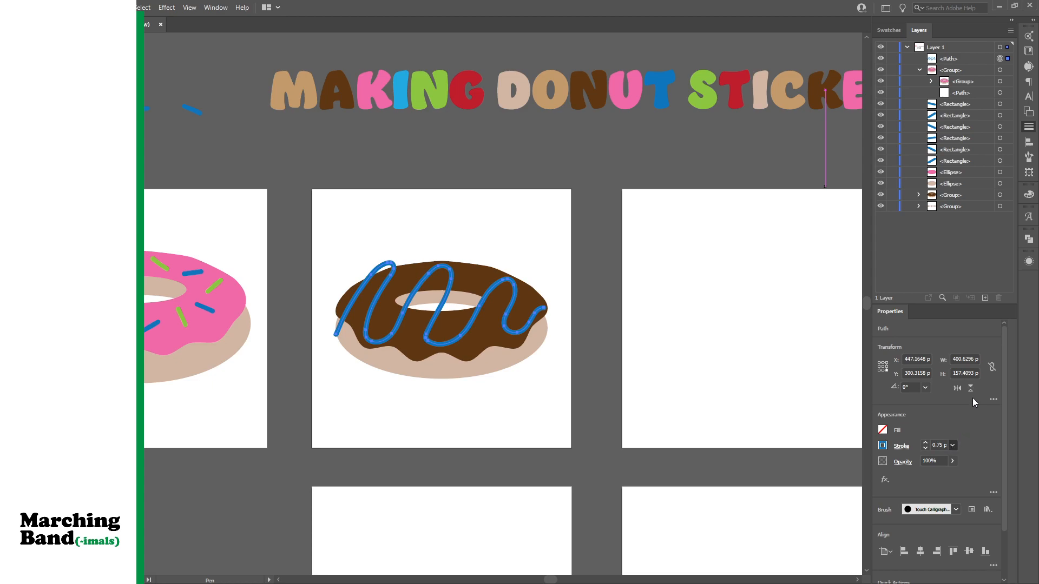
{"action": "key", "text": "ctrl+z"}
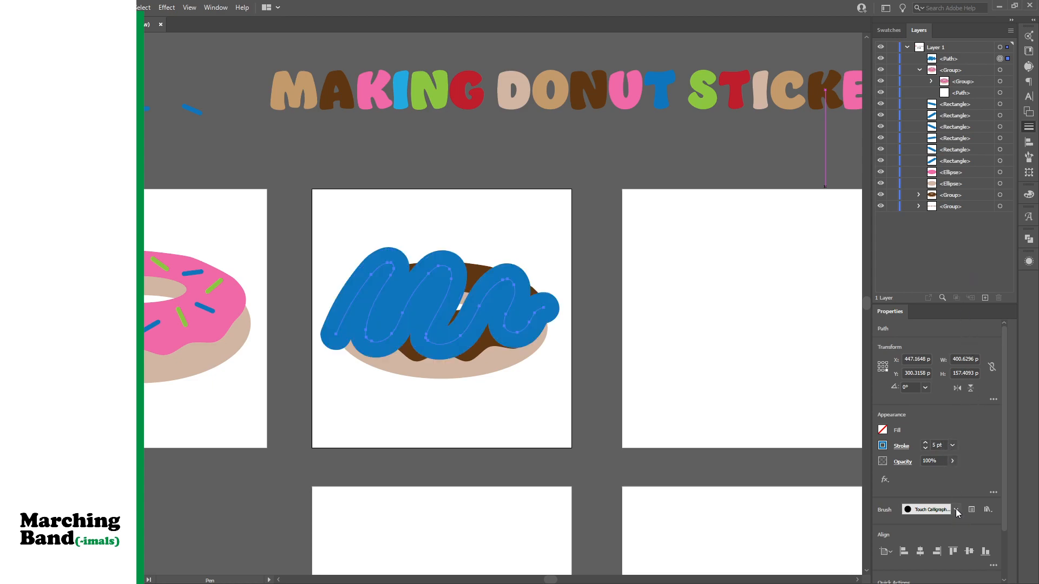
{"action": "key", "text": "ctrl+z"}
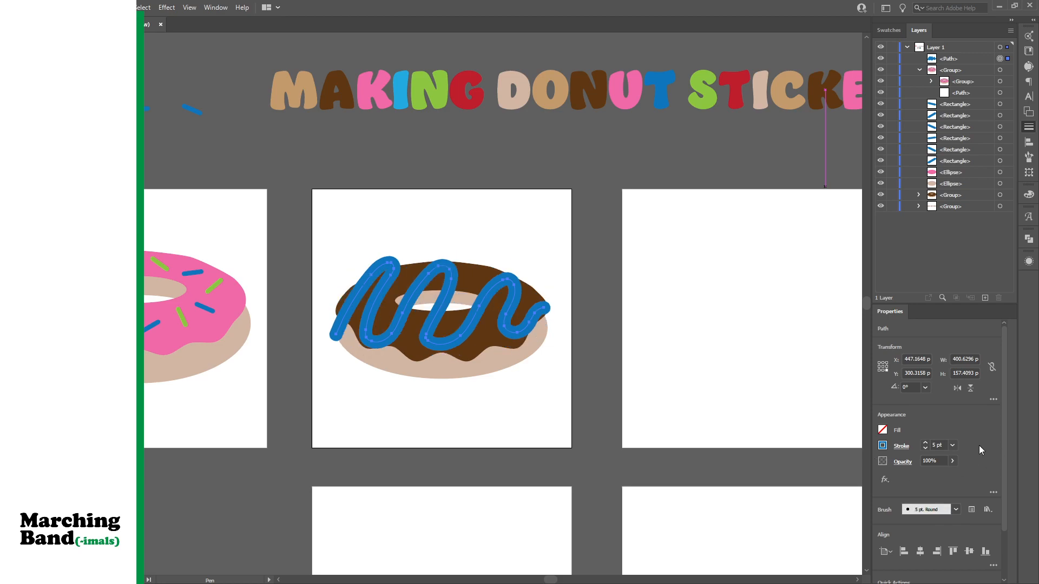
{"action": "key", "text": "ctrl+z"}
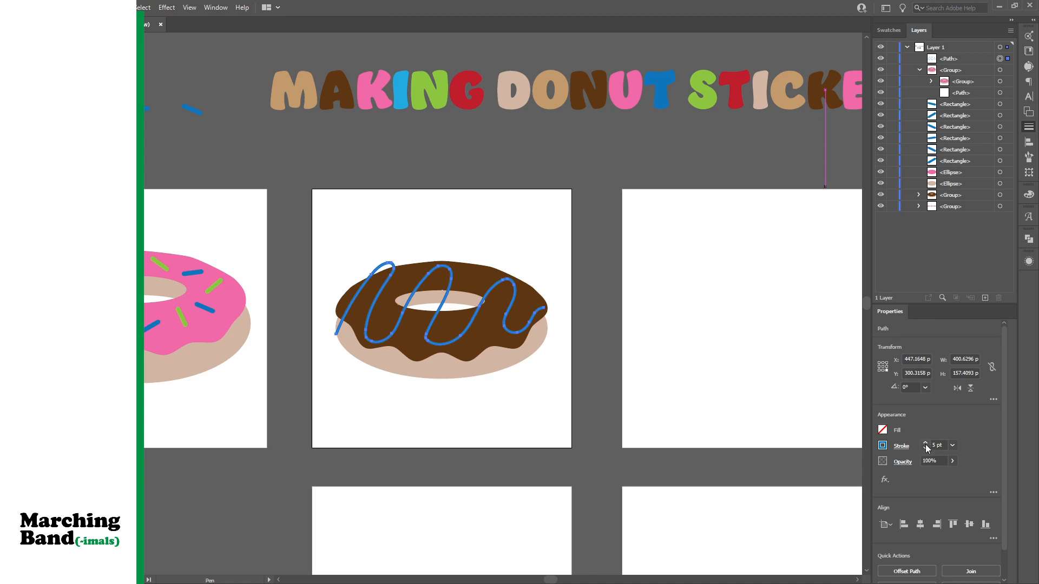
{"action": "left_click", "coordinate": [925, 445]}
{"action": "left_click", "coordinate": [926, 445]}
{"action": "left_click", "coordinate": [925, 444]}
{"action": "left_click", "coordinate": [925, 444]}
{"action": "left_click", "coordinate": [926, 444]}
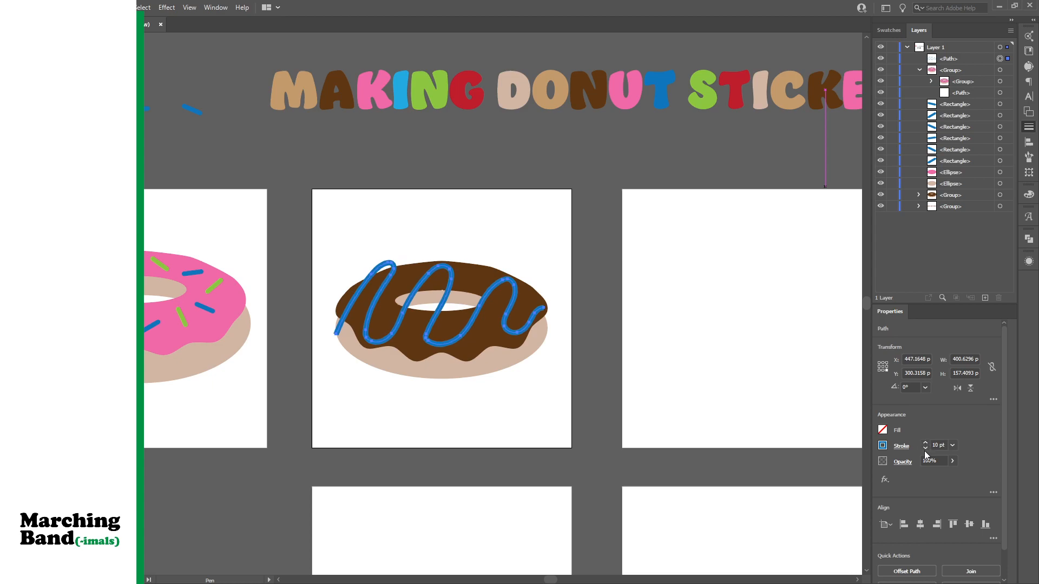
{"action": "left_click", "coordinate": [925, 443]}
Apply a width profile that tapers both ends of the drizzle and increase its stroke to 18 pt
{"action": "left_click", "coordinate": [962, 239]}
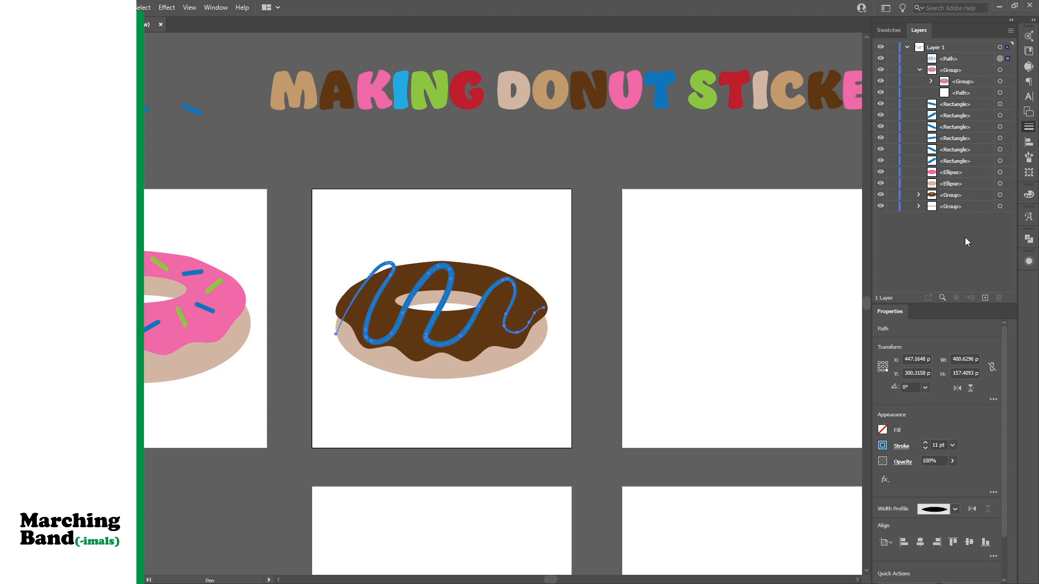
{"action": "left_click", "coordinate": [924, 442]}
{"action": "left_click", "coordinate": [924, 442]}
{"action": "left_click", "coordinate": [925, 442]}
{"action": "left_click", "coordinate": [925, 442]}
{"action": "left_click", "coordinate": [924, 442]}
{"action": "left_click", "coordinate": [924, 442]}
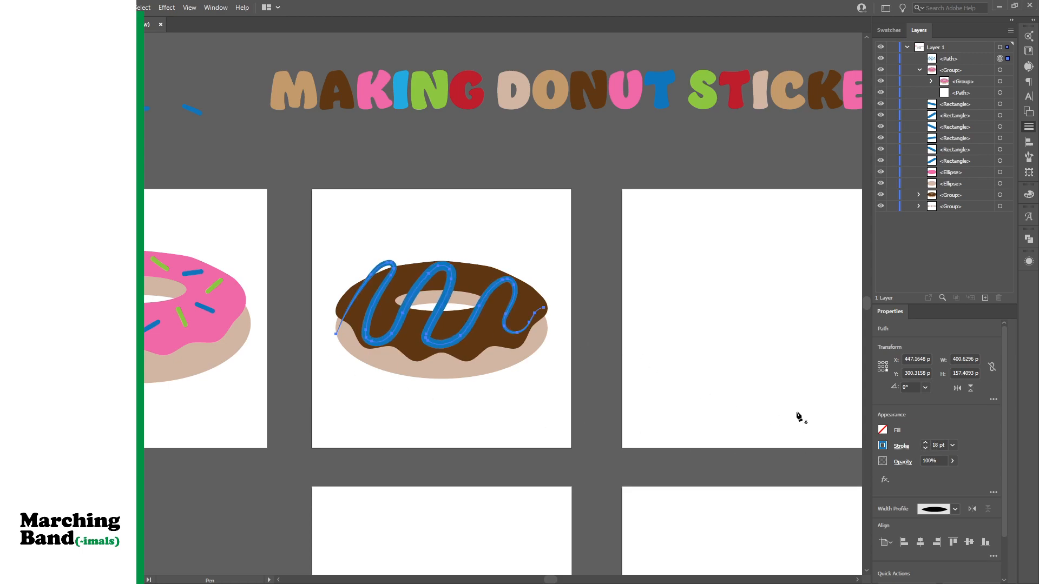
Move the drizzle's starting anchor at its left end inward onto the chocolate icing
{"action": "key", "text": "ctrl+minus"}
{"action": "key", "text": "ctrl+plus"}
{"action": "key", "text": "ctrl+plus"}
{"action": "key", "text": "ctrl+plus"}
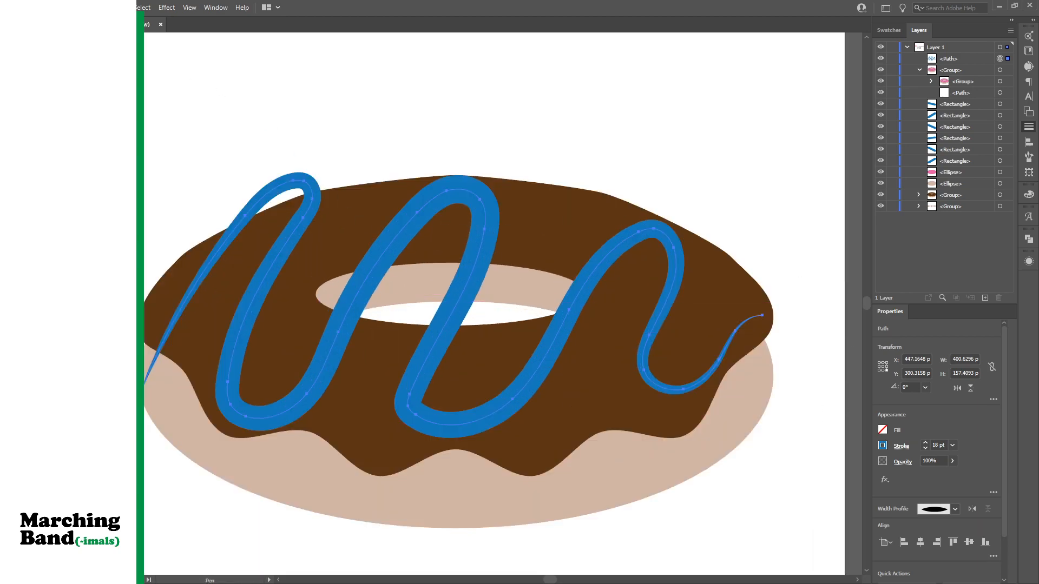
{"action": "key", "text": "ctrl"}
{"action": "left_click_drag", "start_coordinate": [144, 402], "coordinate": [169, 350]}
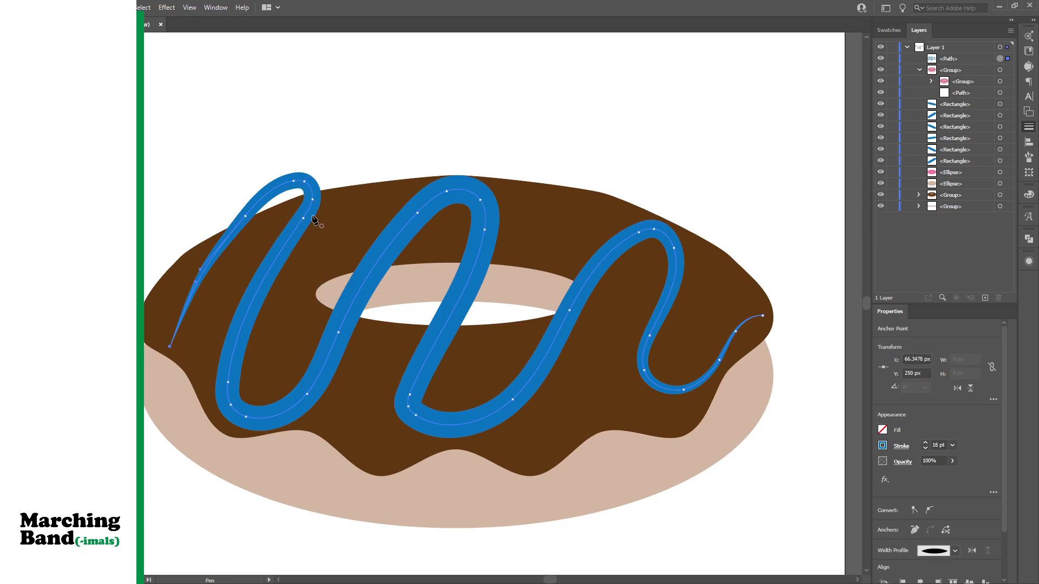
Select the anchors of the drizzle's first upper loop and lower the loop inside the icing's outline
{"action": "key", "text": "q"}
{"action": "mouse_move", "coordinate": [220, 200]}
{"action": "left_mouse_down"}
{"action": "mouse_move", "coordinate": [300, 153]}
{"action": "mouse_move", "coordinate": [339, 186]}
{"action": "mouse_move", "coordinate": [317, 244]}
{"action": "mouse_move", "coordinate": [243, 225]}
{"action": "mouse_move", "coordinate": [222, 199]}
{"action": "left_mouse_up"}
{"action": "key", "text": "v"}
{"action": "left_click", "coordinate": [196, 132]}
{"action": "key", "text": "a"}
{"action": "left_click", "coordinate": [251, 219]}
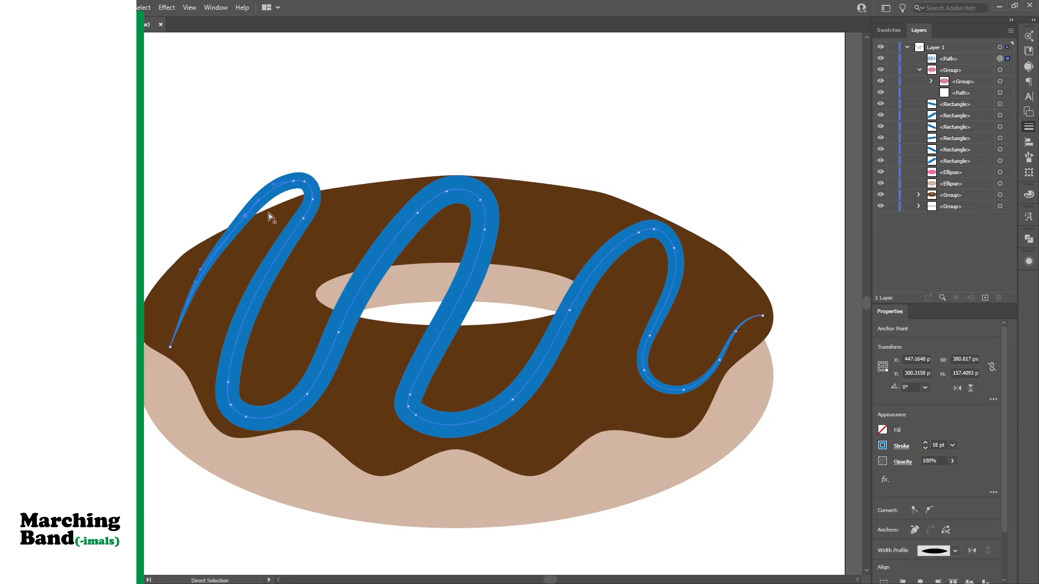
{"action": "left_click", "coordinate": [293, 181]}
{"action": "left_click", "coordinate": [309, 193]}
{"action": "key", "text": "minus"}
{"action": "key", "text": "a"}
{"action": "left_click_drag", "start_coordinate": [304, 221], "coordinate": [287, 263]}
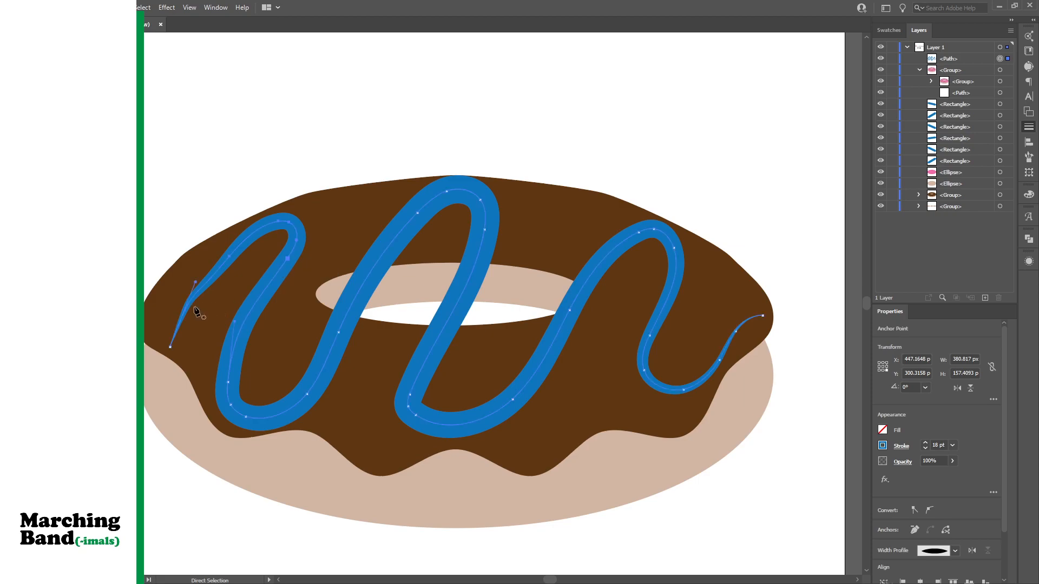
Adjust the curve handles around the drizzle's first loop to smooth its start and the descent to the lower bend
{"action": "left_click_drag", "start_coordinate": [196, 285], "coordinate": [260, 311]}
{"action": "left_click_drag", "start_coordinate": [226, 376], "coordinate": [249, 307]}
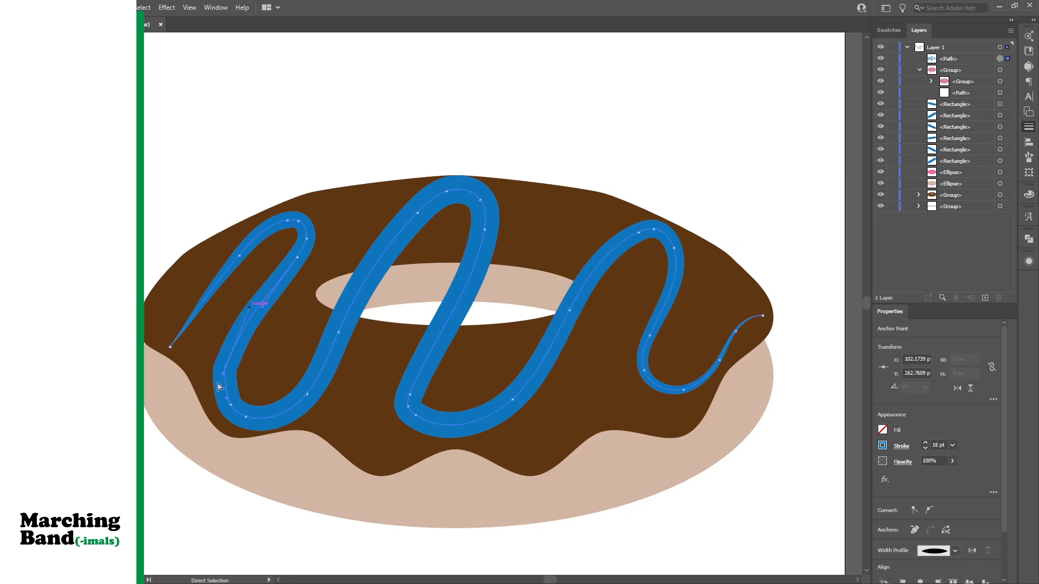
{"action": "left_click_drag", "start_coordinate": [223, 374], "coordinate": [219, 388]}
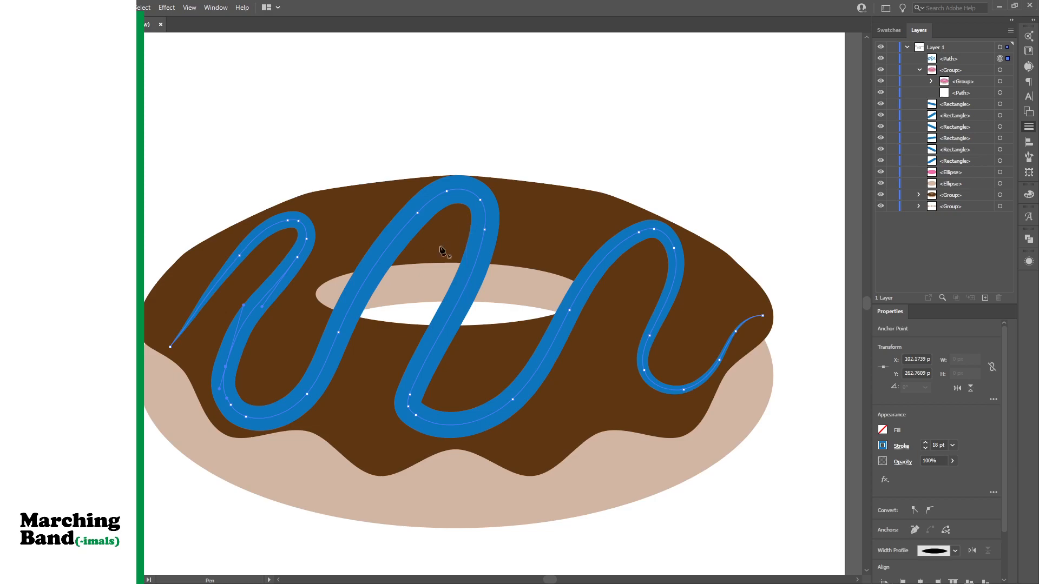
Shift the anchors of the drizzle's second lower bend down and outward and adjust the bend's curve handle
{"action": "key", "text": "minus"}
{"action": "left_click", "coordinate": [408, 407]}
{"action": "key", "text": "a"}
{"action": "key", "text": "p"}
{"action": "left_click", "coordinate": [418, 418]}
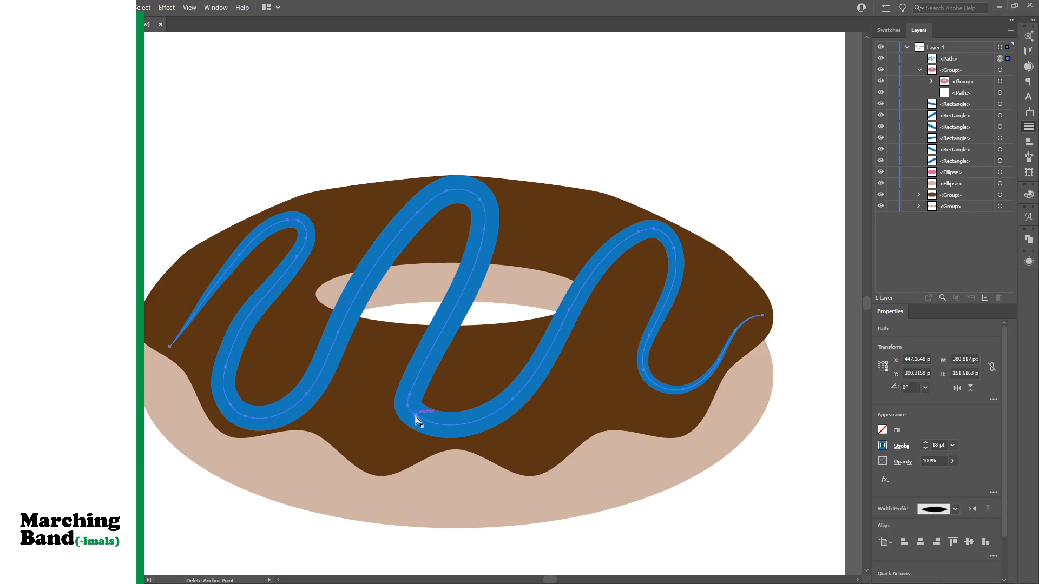
{"action": "mouse_move", "coordinate": [418, 419]}
{"action": "left_mouse_down"}
{"action": "mouse_move", "coordinate": [431, 421]}
{"action": "mouse_move", "coordinate": [406, 414]}
{"action": "left_mouse_up"}
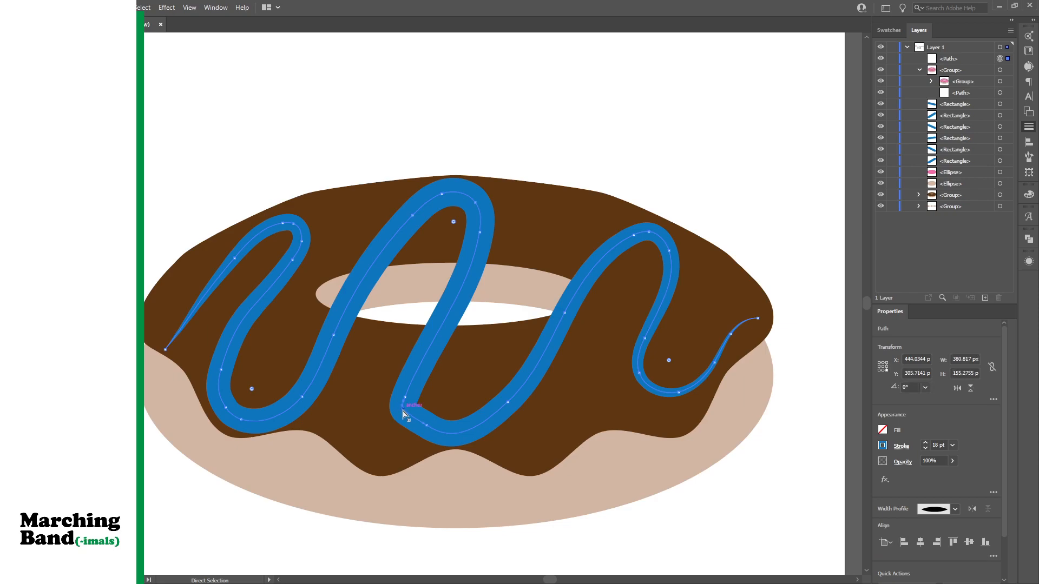
{"action": "left_click", "coordinate": [404, 413]}
{"action": "left_click_drag", "start_coordinate": [407, 421], "coordinate": [407, 423]}
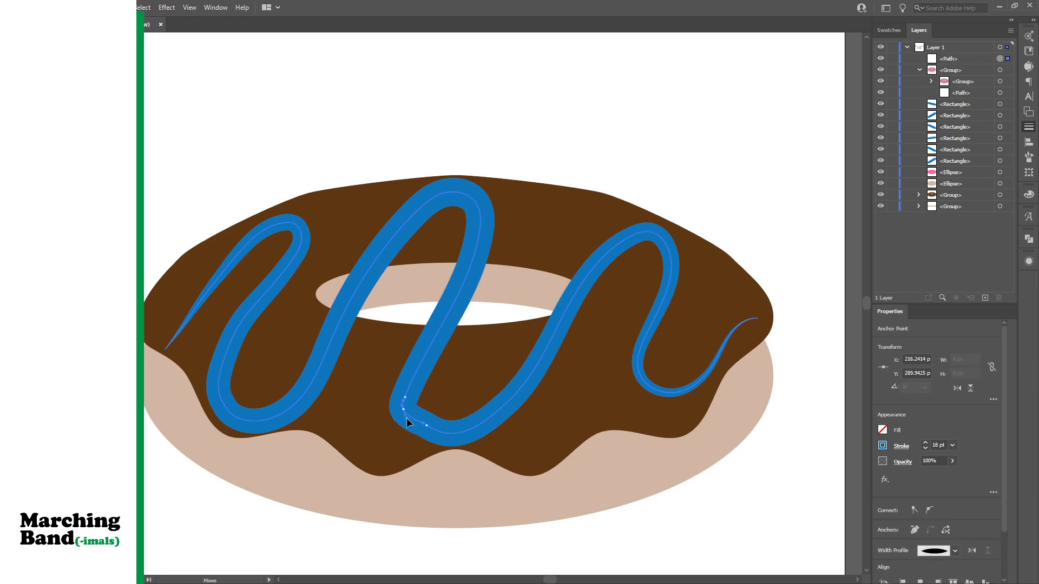
Delete the surplus anchors at the drizzle's second lower bend and adjust the remaining handles into a smooth, round curve
{"action": "key", "text": "p"}
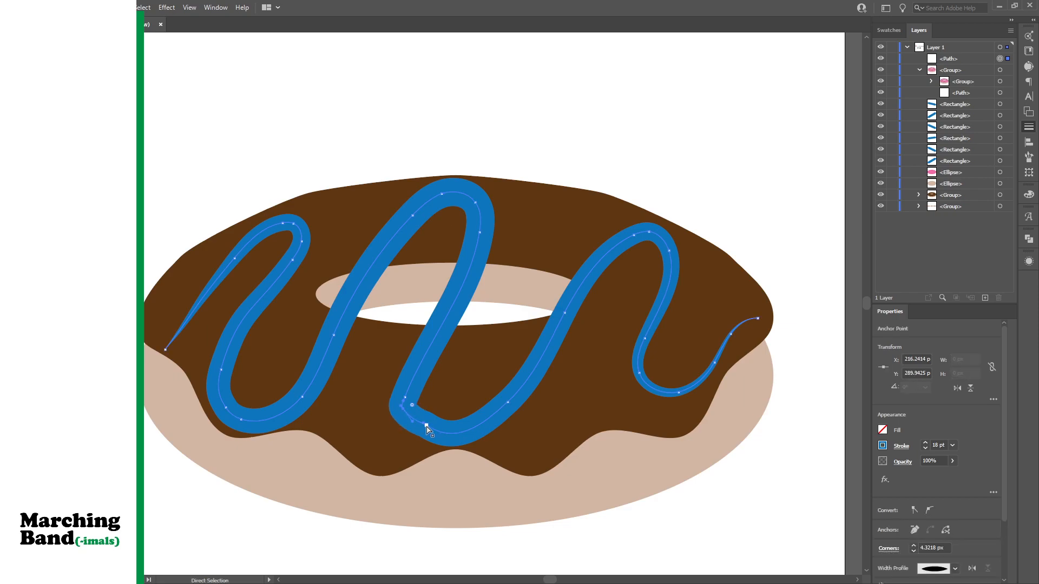
{"action": "key", "text": "a"}
{"action": "left_click", "coordinate": [411, 424]}
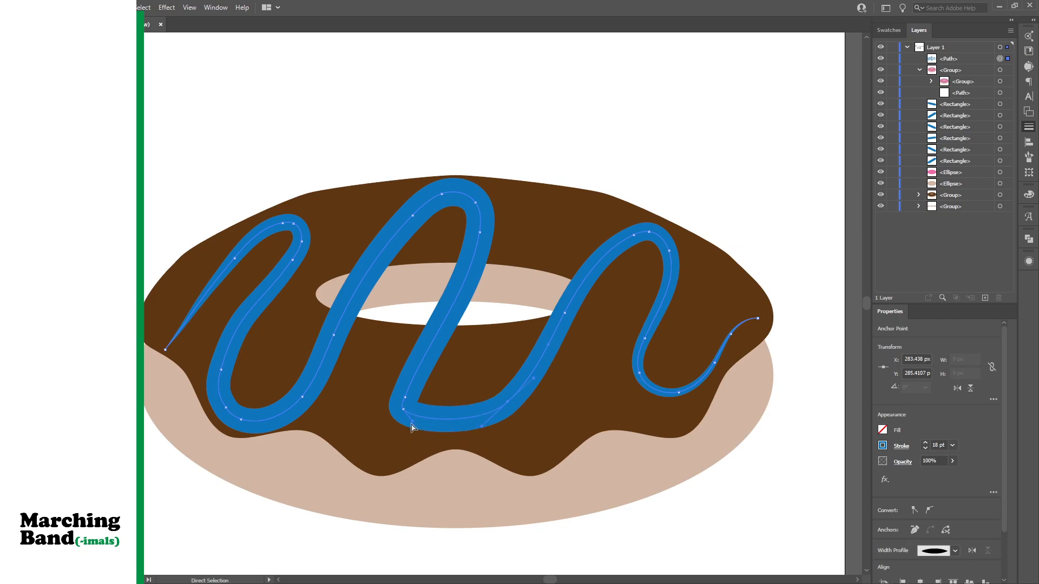
{"action": "mouse_move", "coordinate": [411, 425]}
{"action": "left_mouse_down"}
{"action": "mouse_move", "coordinate": [435, 436]}
{"action": "mouse_move", "coordinate": [400, 416]}
{"action": "mouse_move", "coordinate": [404, 405]}
{"action": "mouse_move", "coordinate": [411, 420]}
{"action": "left_mouse_up"}
{"action": "left_click", "coordinate": [401, 405]}
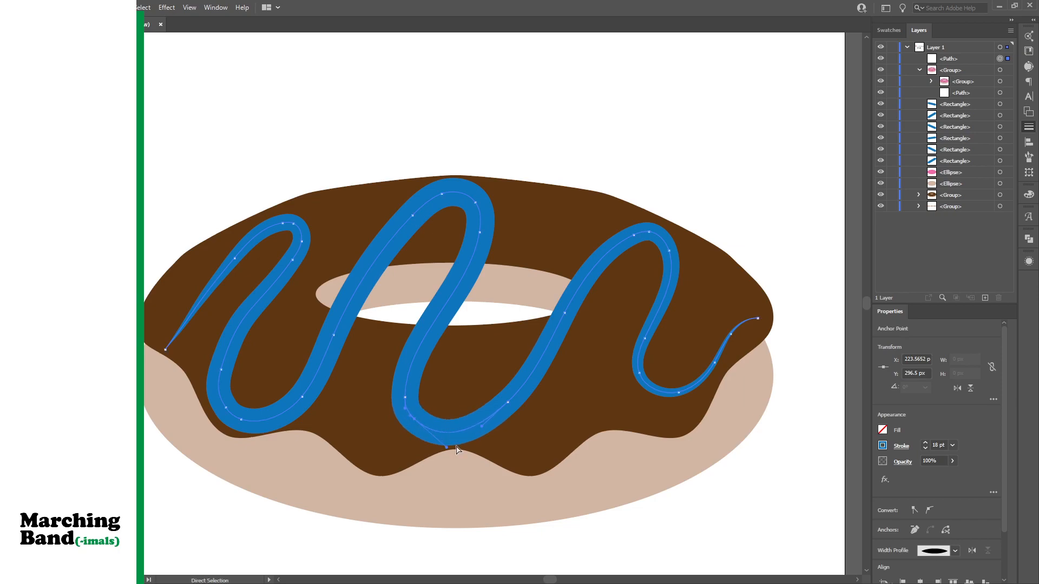
{"action": "left_click_drag", "start_coordinate": [446, 450], "coordinate": [432, 433]}
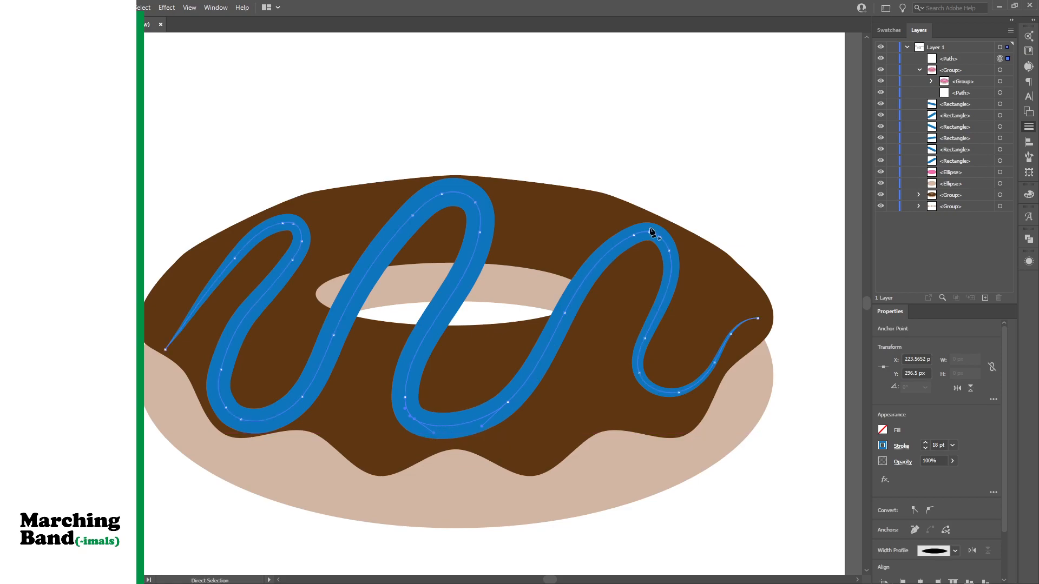
Shorten the drizzle's right tail by pulling its end anchor inward and removing the last segment
{"action": "mouse_move", "coordinate": [759, 320]}
{"action": "left_mouse_down"}
{"action": "mouse_move", "coordinate": [743, 320]}
{"action": "mouse_move", "coordinate": [751, 345]}
{"action": "mouse_move", "coordinate": [744, 320]}
{"action": "left_mouse_up"}
{"action": "key", "text": "p"}
{"action": "key", "text": "ctrl+z"}
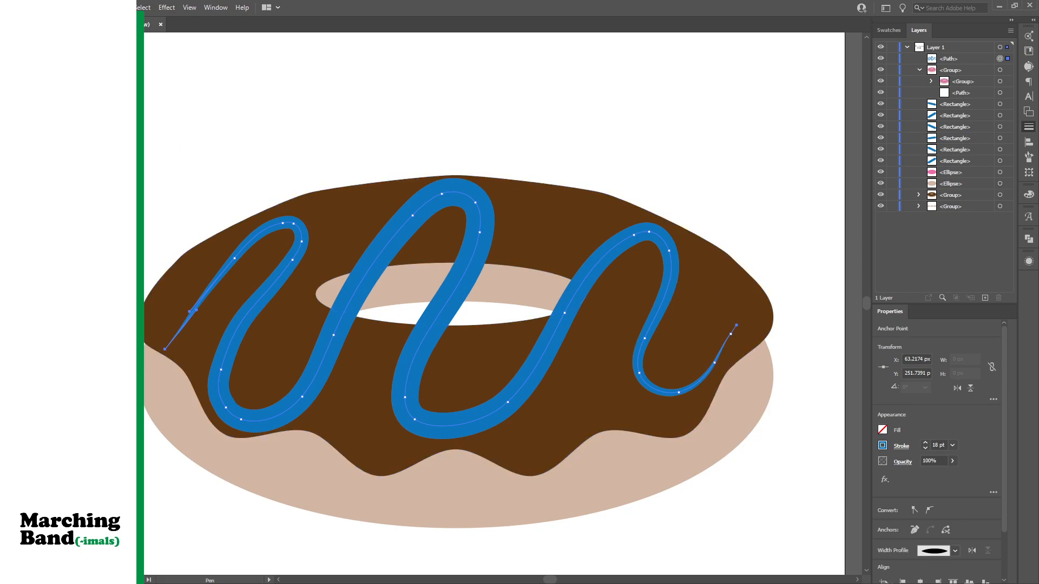
Select the whole drizzle and outline its stroke into a filled blue shape
{"action": "key", "text": "v"}
{"action": "left_click", "coordinate": [204, 155]}
{"action": "left_click", "coordinate": [417, 359]}
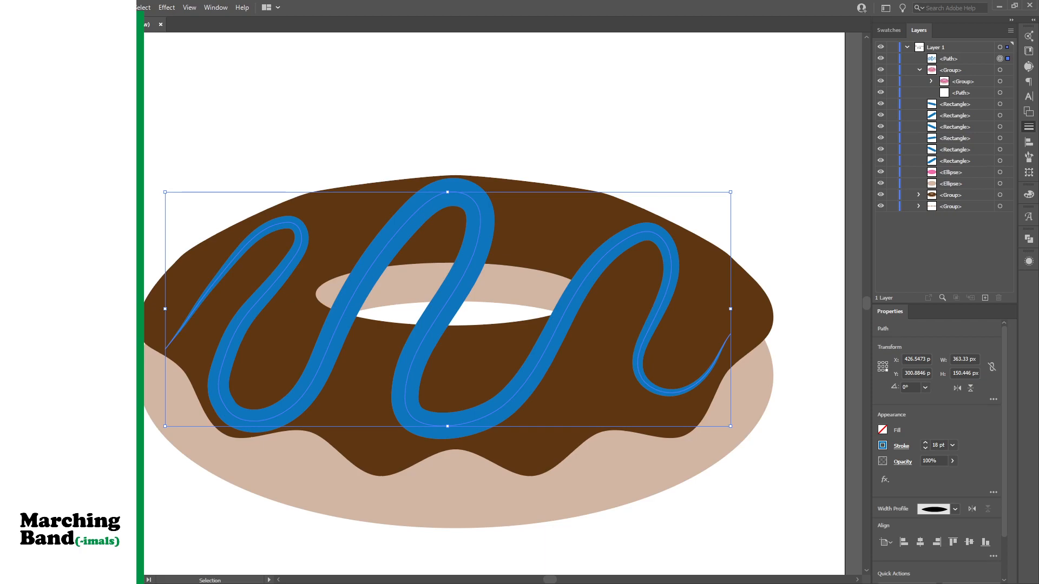
{"action": "left_click", "coordinate": [529, 294]}
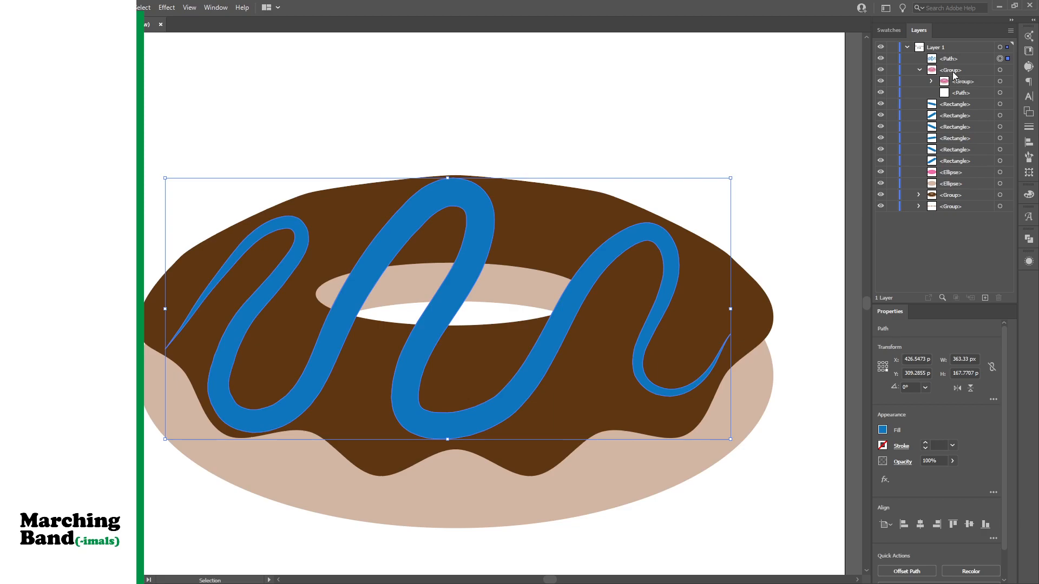
Move the drizzle path into the chocolate donut's group, above the icing
{"action": "left_click", "coordinate": [961, 57]}
{"action": "left_click_drag", "start_coordinate": [960, 56], "coordinate": [963, 199]}
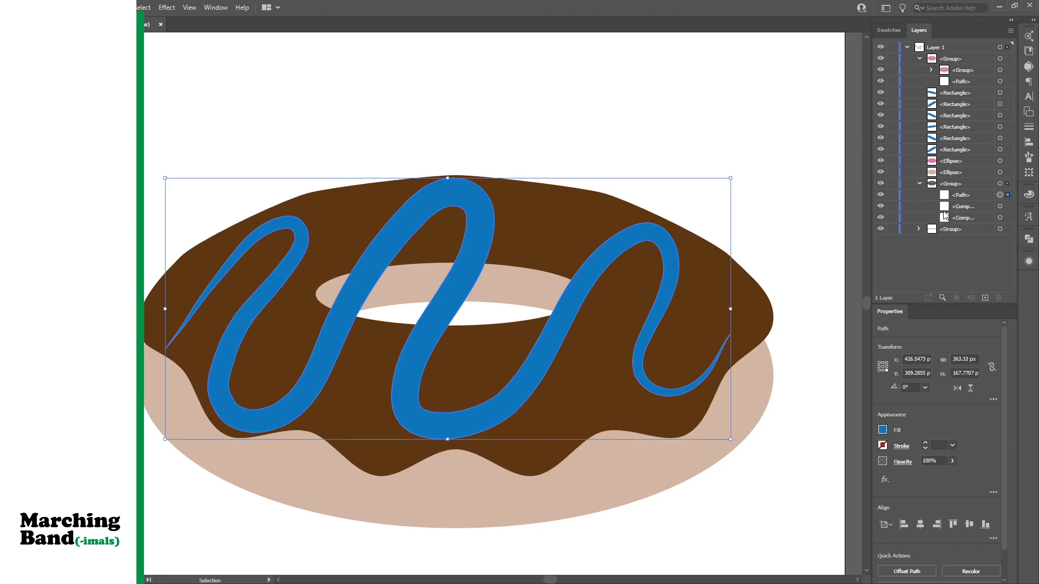
{"action": "left_click", "coordinate": [977, 198]}
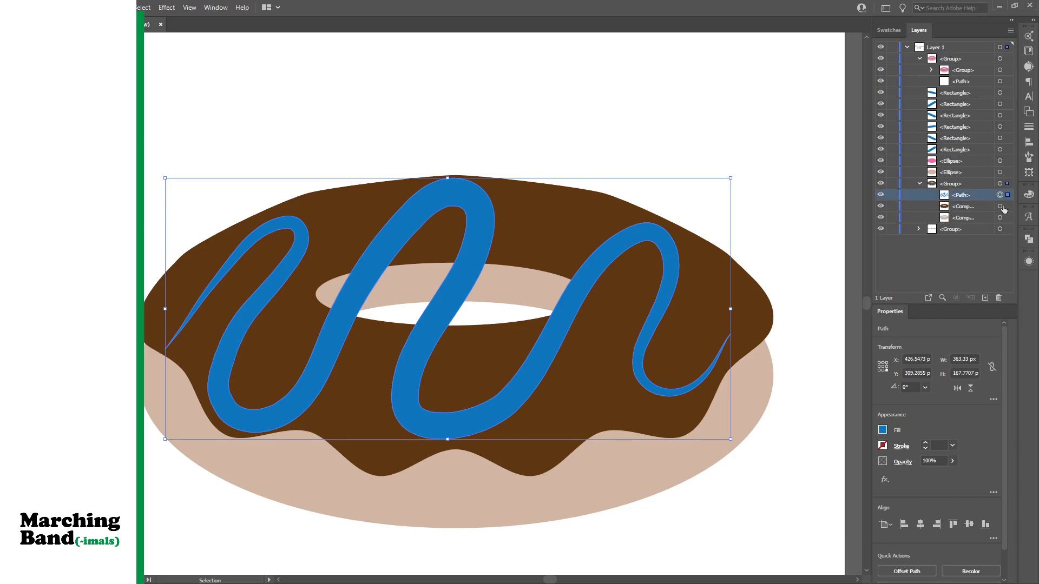
Use the Shape Builder on the drizzle and icing to remove the three drizzle pieces crossing the donut hole
{"action": "left_click", "coordinate": [1008, 206], "text": "shift"}
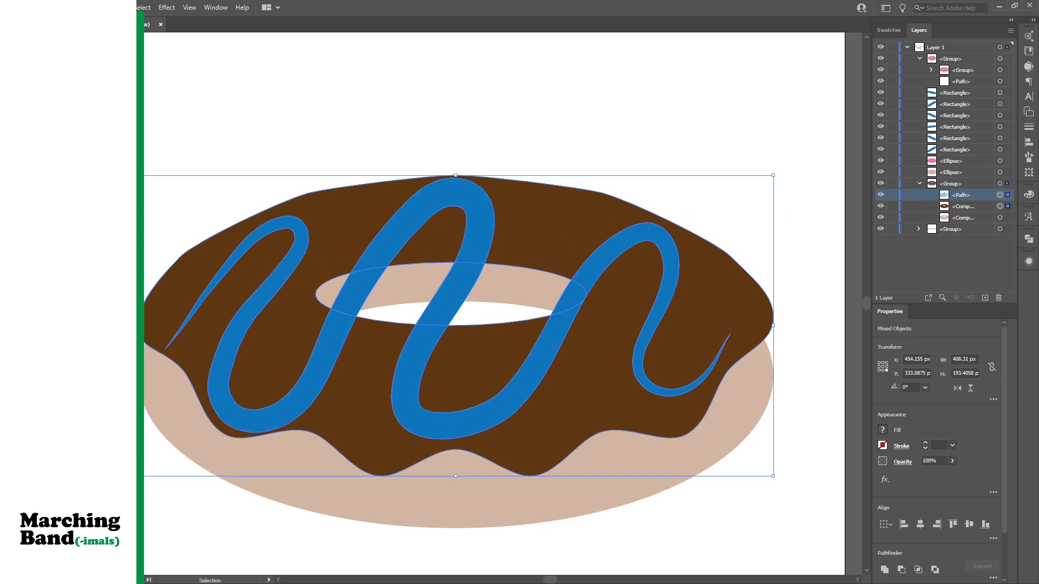
{"action": "key", "text": "shift+m"}
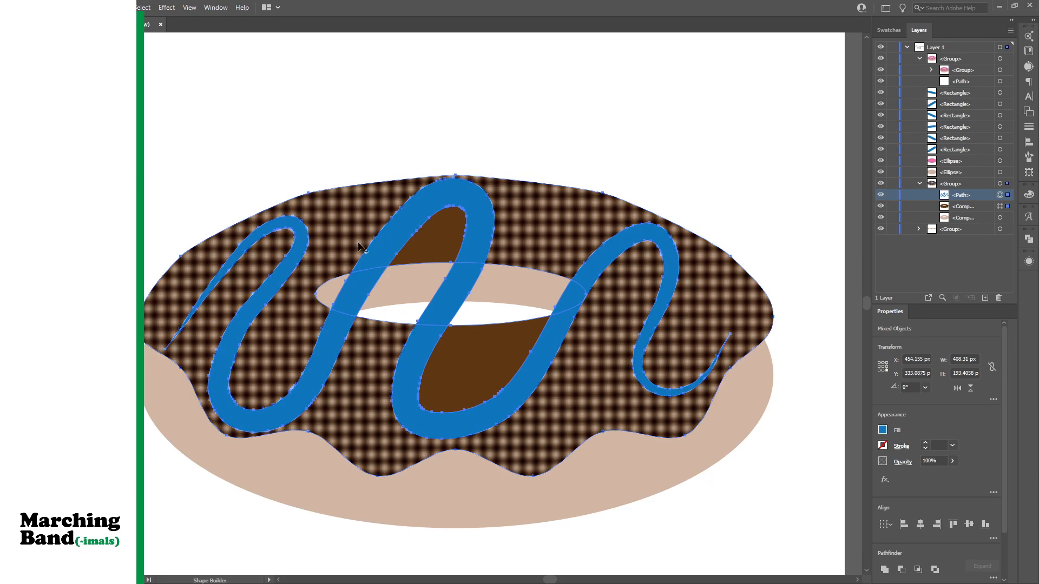
{"action": "left_click", "coordinate": [361, 292], "text": "alt"}
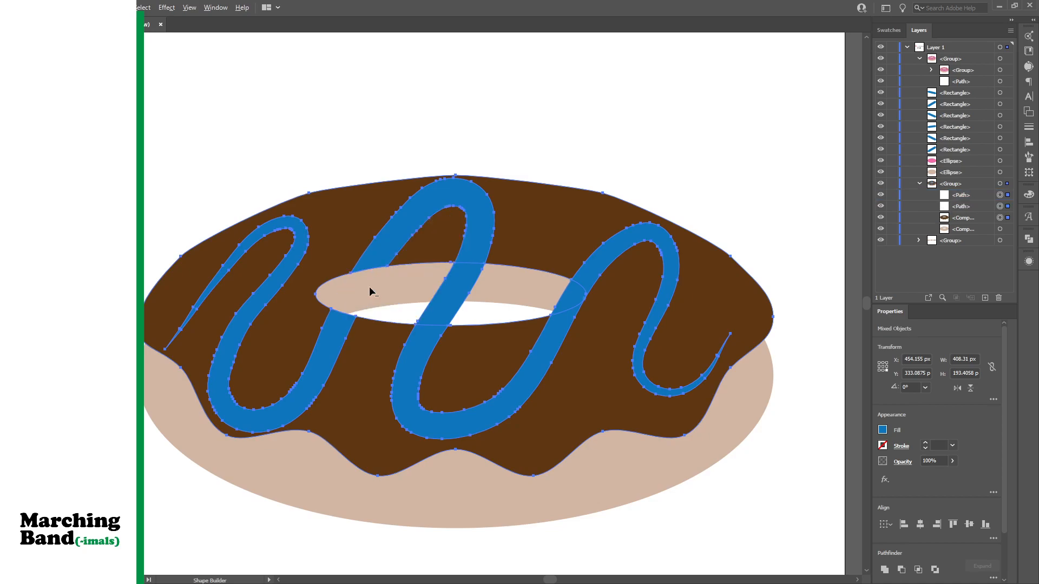
{"action": "left_click", "coordinate": [441, 299], "text": "alt"}
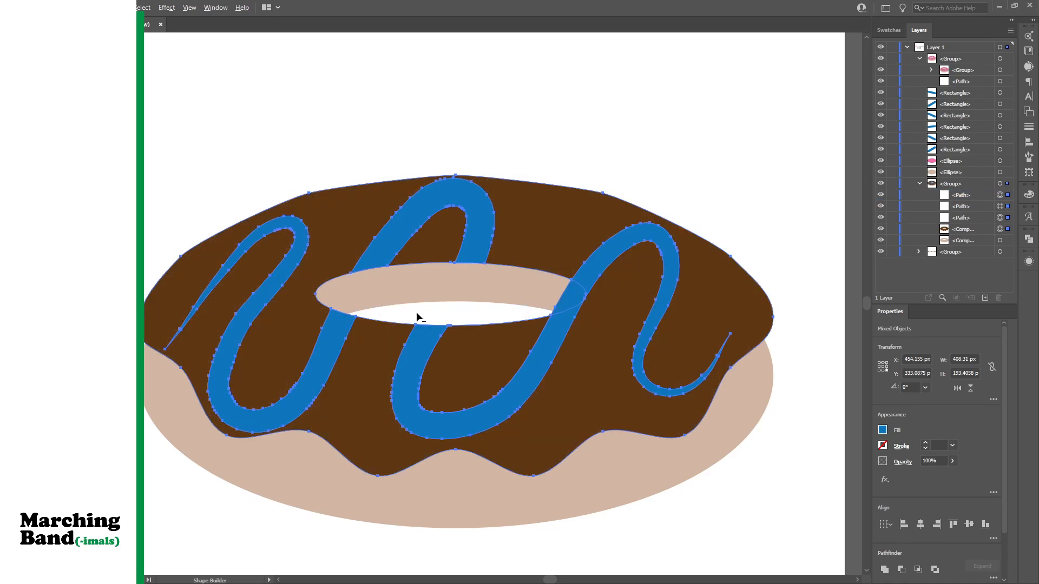
{"action": "left_click", "coordinate": [565, 302]}
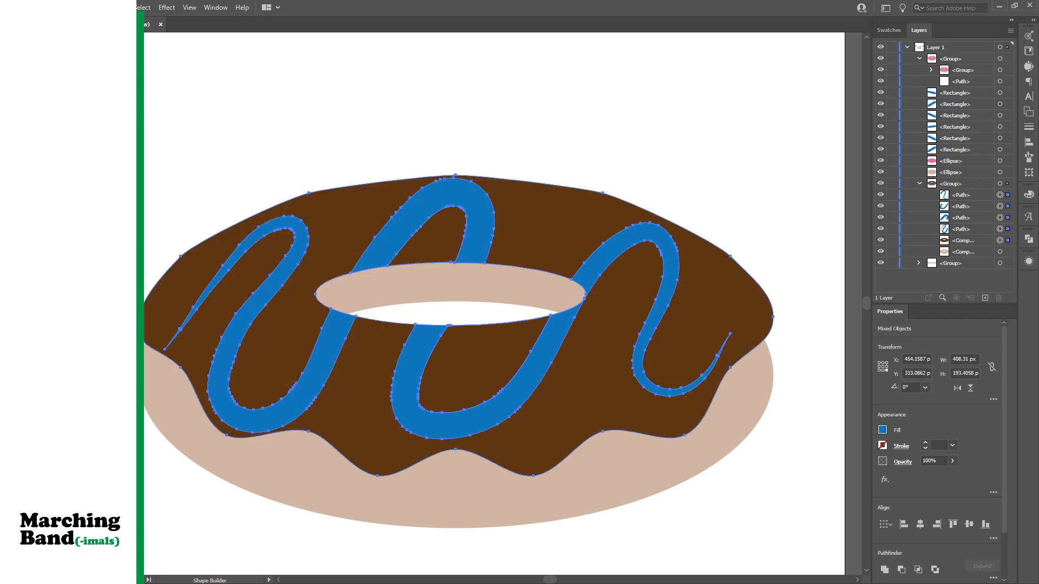
{"action": "key", "text": "v"}
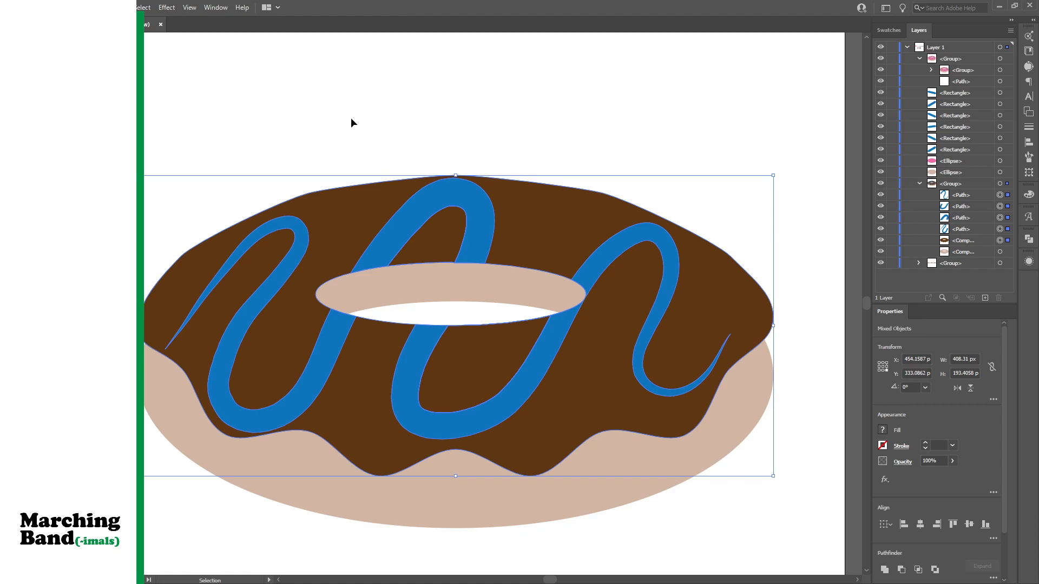
{"action": "key", "text": "ctrl+minus"}
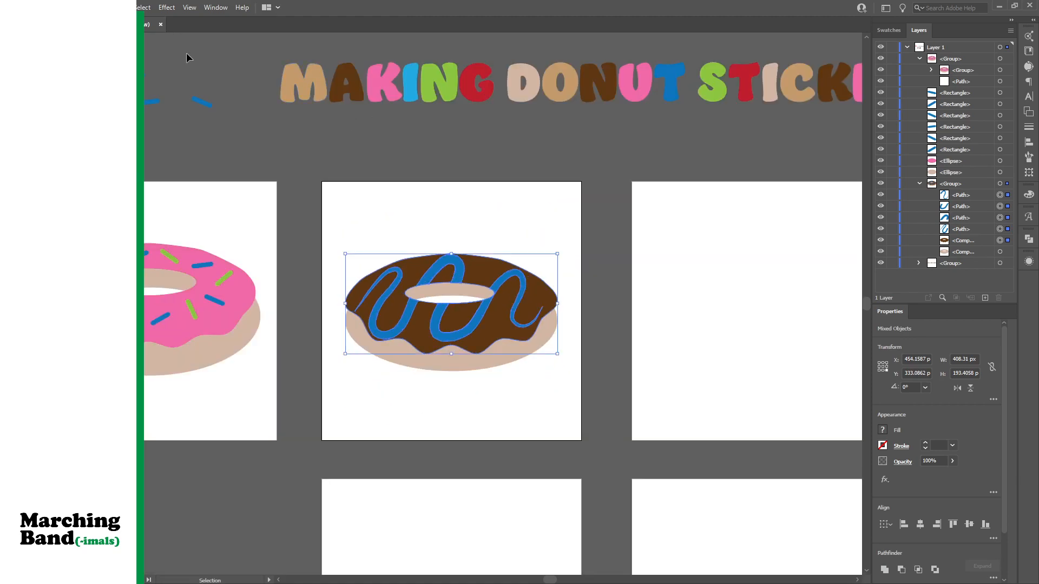
{"action": "left_click", "coordinate": [328, 151]}
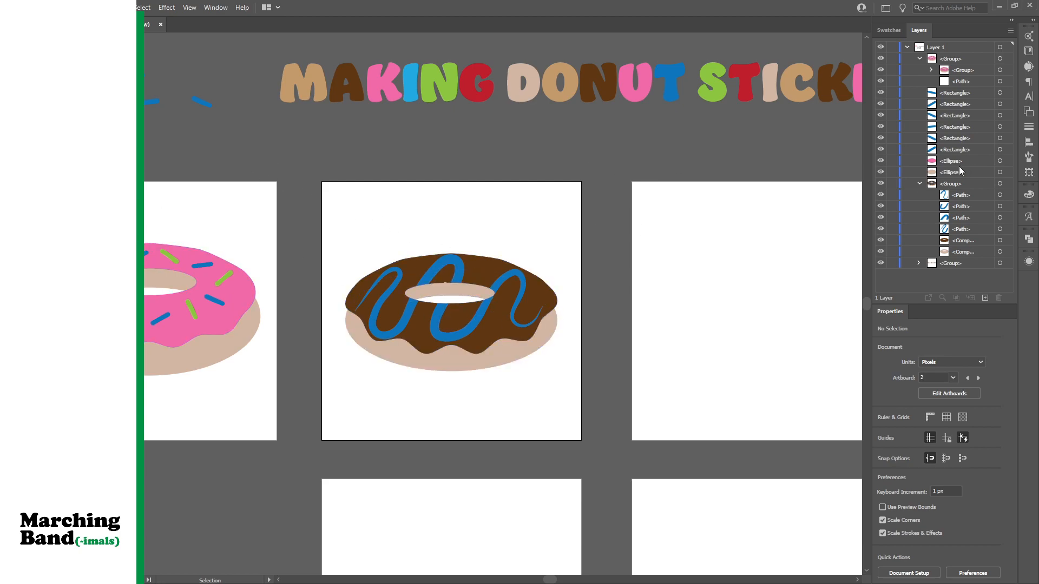
Create a grey offset path around the chocolate donut group
{"action": "left_click", "coordinate": [918, 184]}
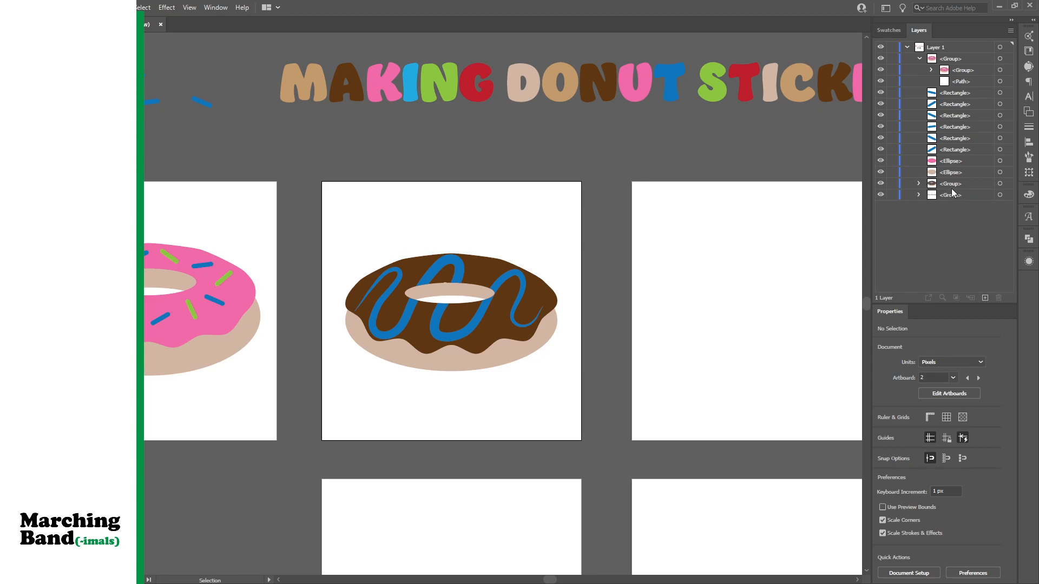
{"action": "mouse_move", "coordinate": [519, 336]}
{"action": "left_mouse_down"}
{"action": "mouse_move", "coordinate": [523, 280]}
{"action": "mouse_move", "coordinate": [424, 222]}
{"action": "mouse_move", "coordinate": [547, 335]}
{"action": "mouse_move", "coordinate": [508, 333]}
{"action": "mouse_move", "coordinate": [518, 336]}
{"action": "left_mouse_up"}
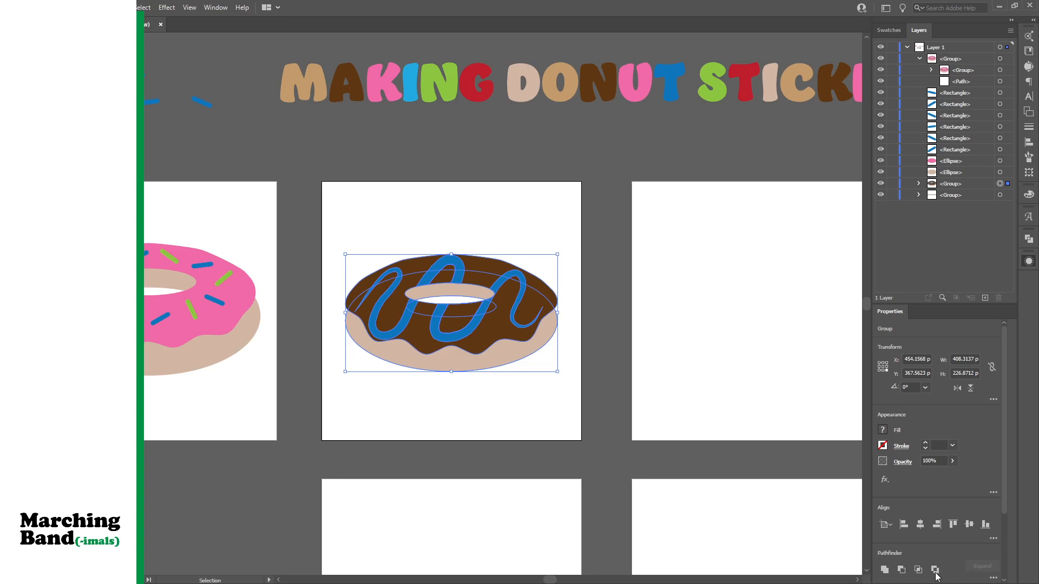
{"action": "left_click", "coordinate": [917, 570]}
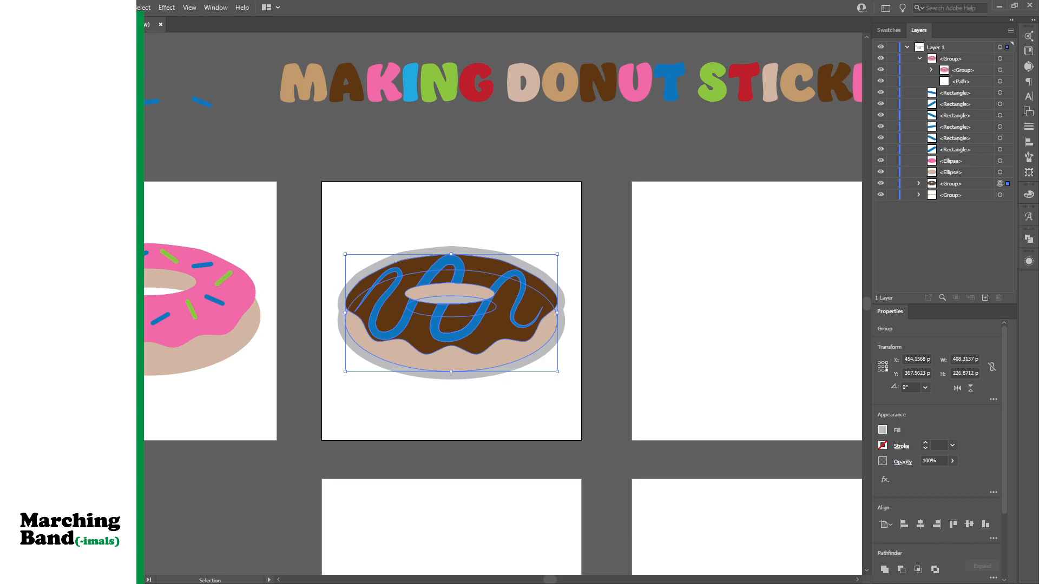
{"action": "left_click", "coordinate": [469, 288]}
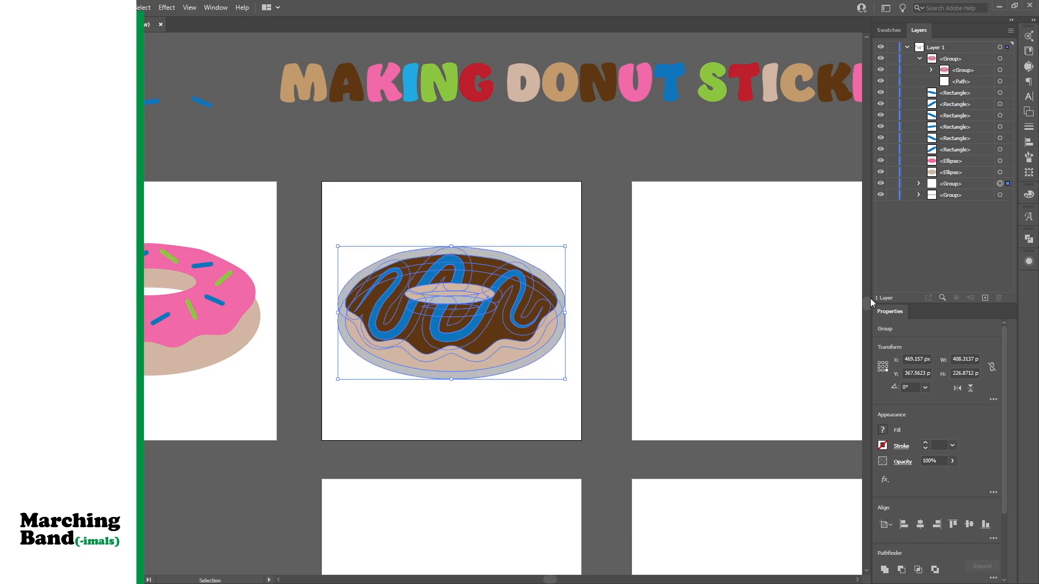
Unite the offset shapes behind the chocolate donut into one solid border path and fill it white
{"action": "left_click", "coordinate": [918, 184]}
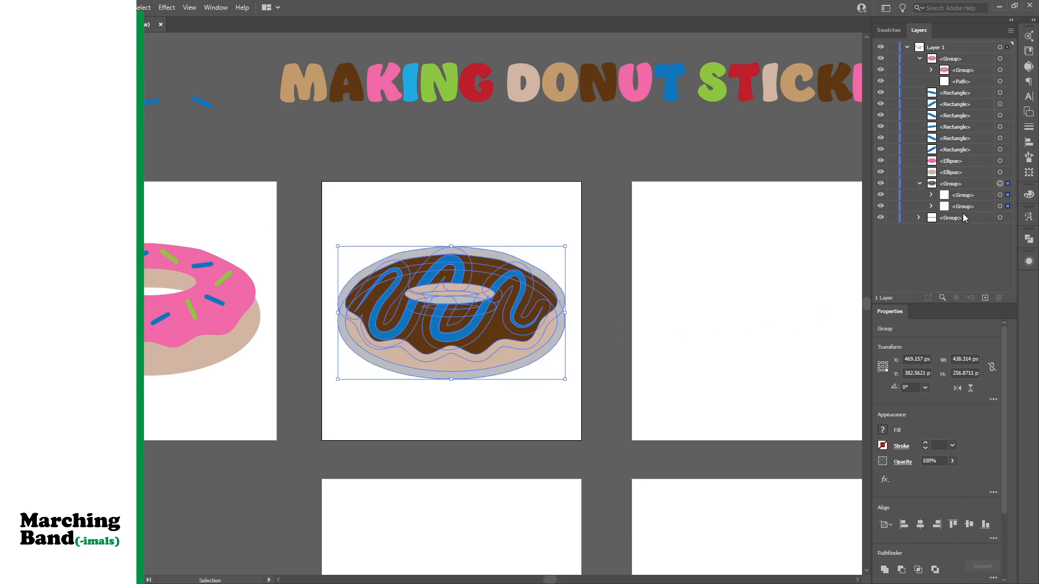
{"action": "left_click", "coordinate": [966, 206]}
{"action": "left_click", "coordinate": [1000, 206]}
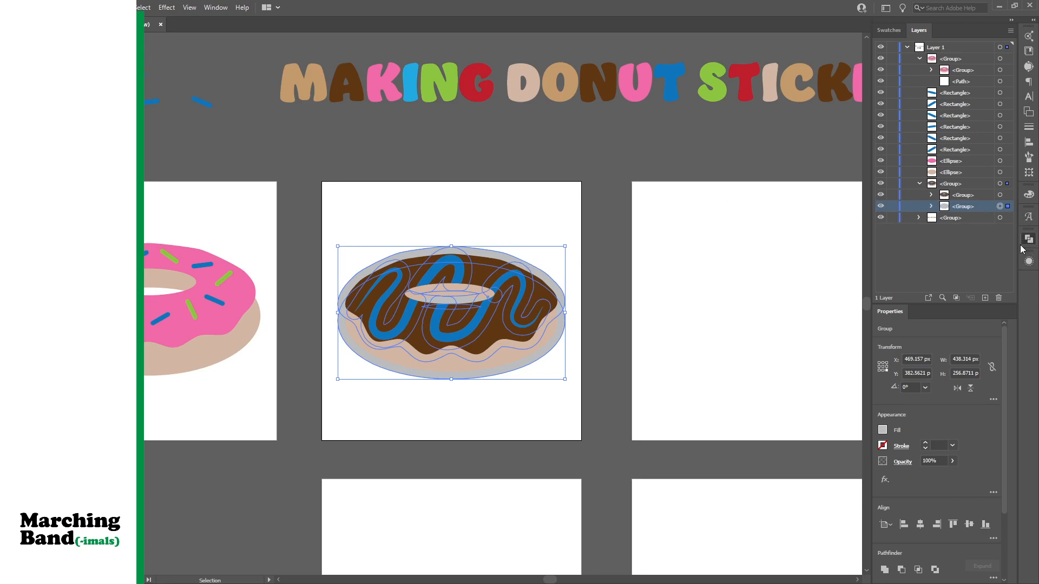
{"action": "key", "text": "ctrl+shift+g"}
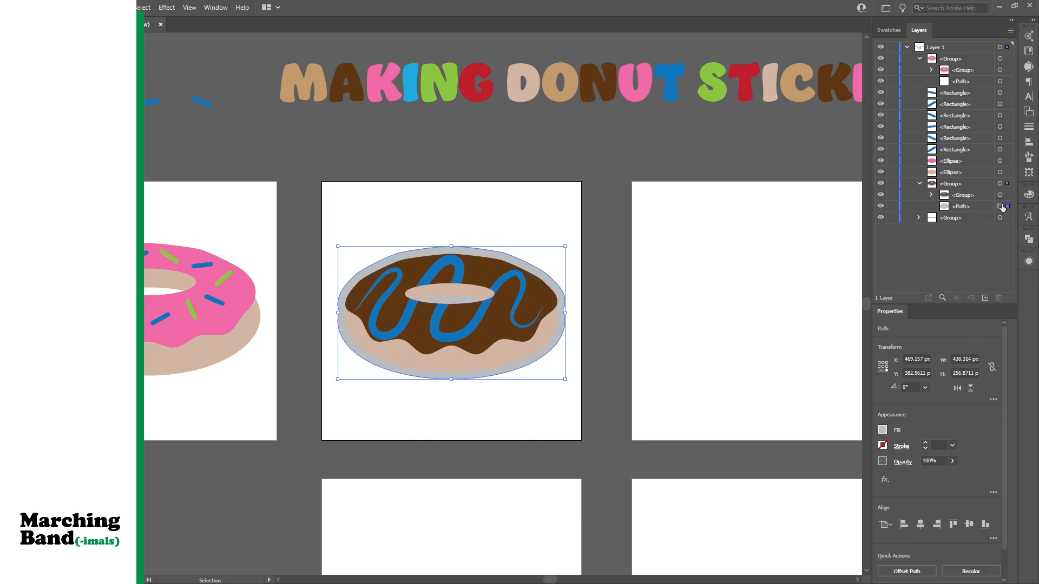
{"action": "left_click", "coordinate": [783, 471]}
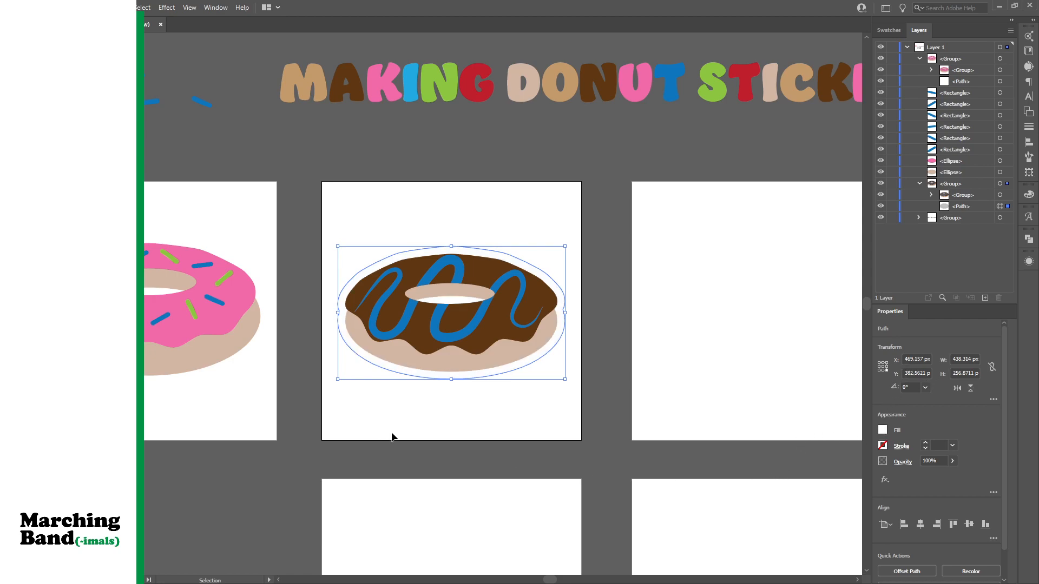
Move the chocolate donut with its white border to the centre of the second artboard
{"action": "left_click", "coordinate": [359, 420]}
{"action": "mouse_move", "coordinate": [459, 344]}
{"action": "left_mouse_down"}
{"action": "mouse_move", "coordinate": [195, 173]}
{"action": "mouse_move", "coordinate": [175, 100]}
{"action": "mouse_move", "coordinate": [380, 236]}
{"action": "mouse_move", "coordinate": [466, 353]}
{"action": "left_mouse_up"}
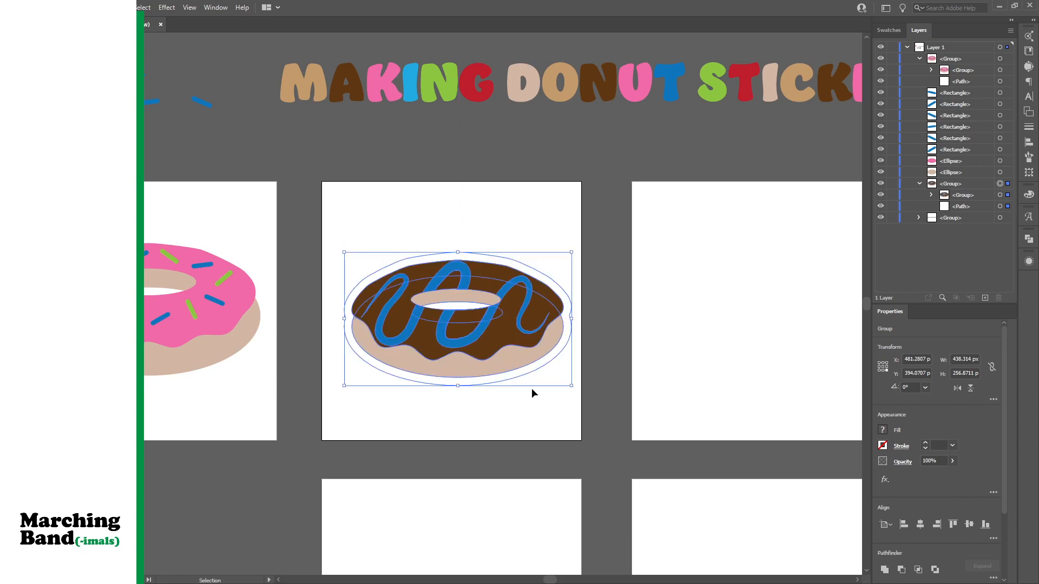
{"action": "key", "text": "ctrl+minus"}
{"action": "key", "text": "a"}
{"action": "key", "text": "ctrl+minus"}
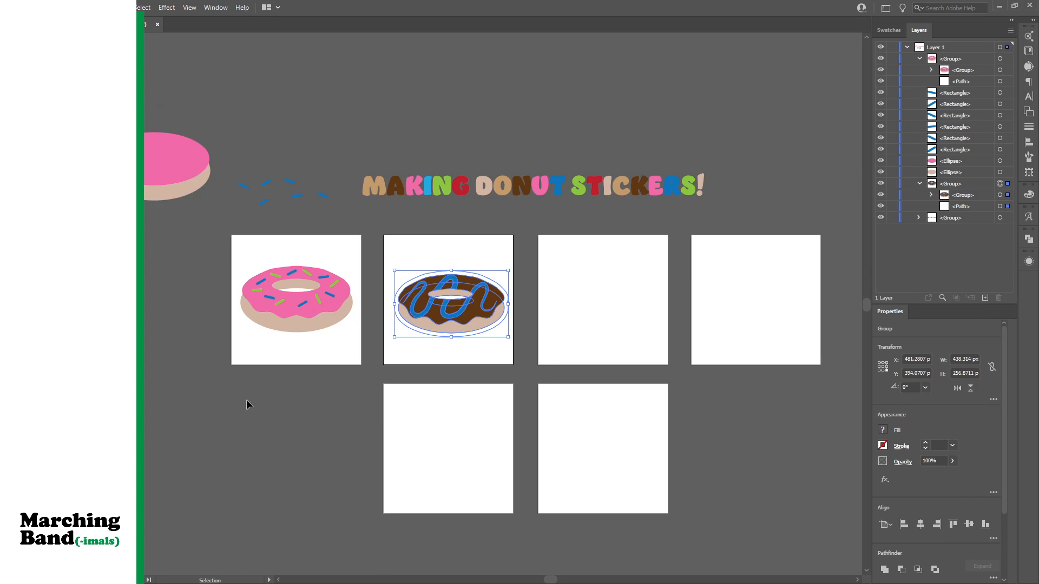
{"action": "key", "text": "v"}
{"action": "left_click", "coordinate": [260, 434]}
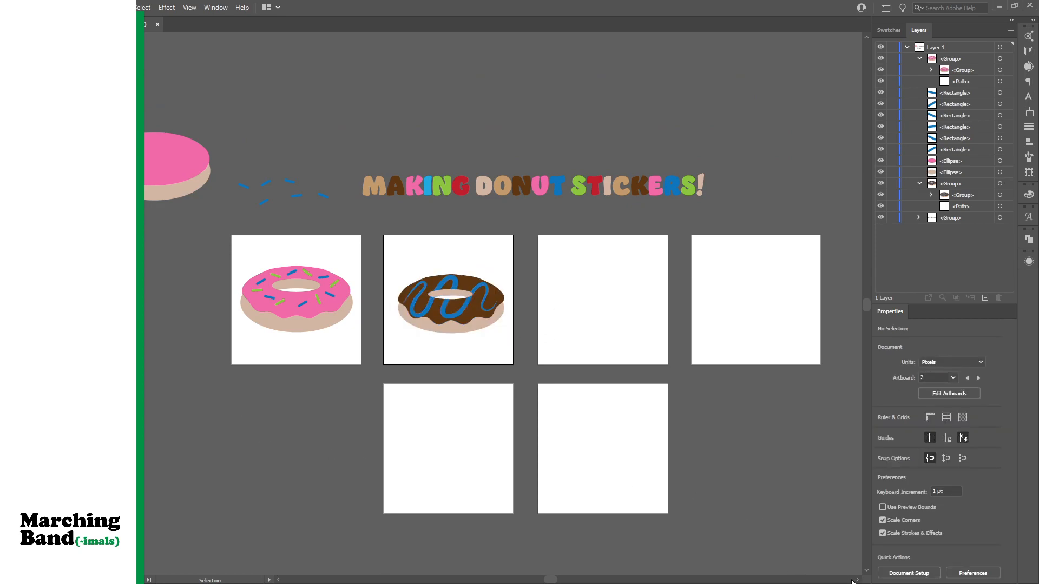
Group the spare pink and beige ellipses beside the artboards and move the group onto the third artboard
{"action": "scroll", "coordinate": [655, 523], "scroll_direction": "right", "scroll_amount": 5}
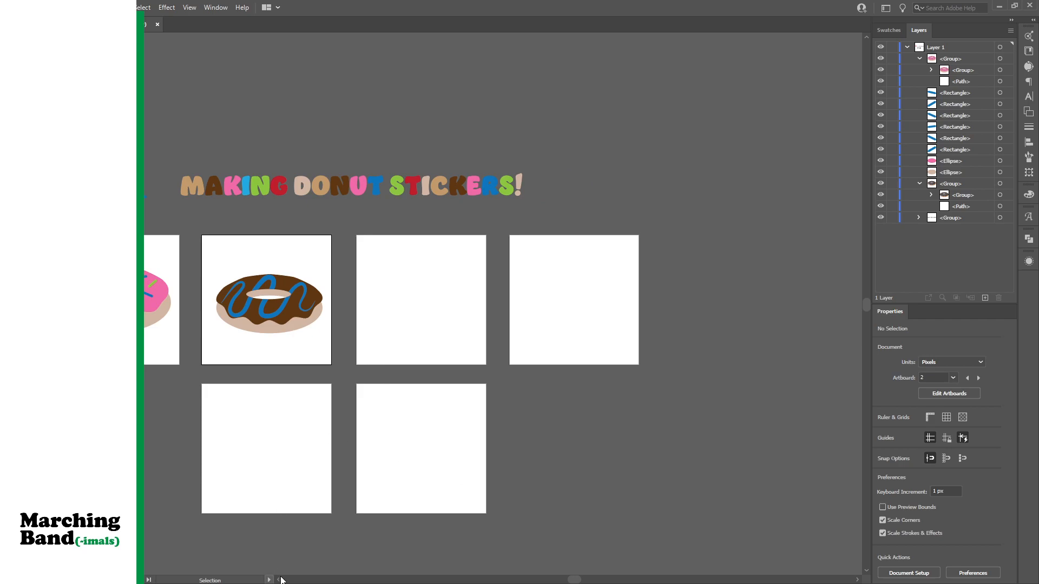
{"action": "left_click", "coordinate": [278, 579]}
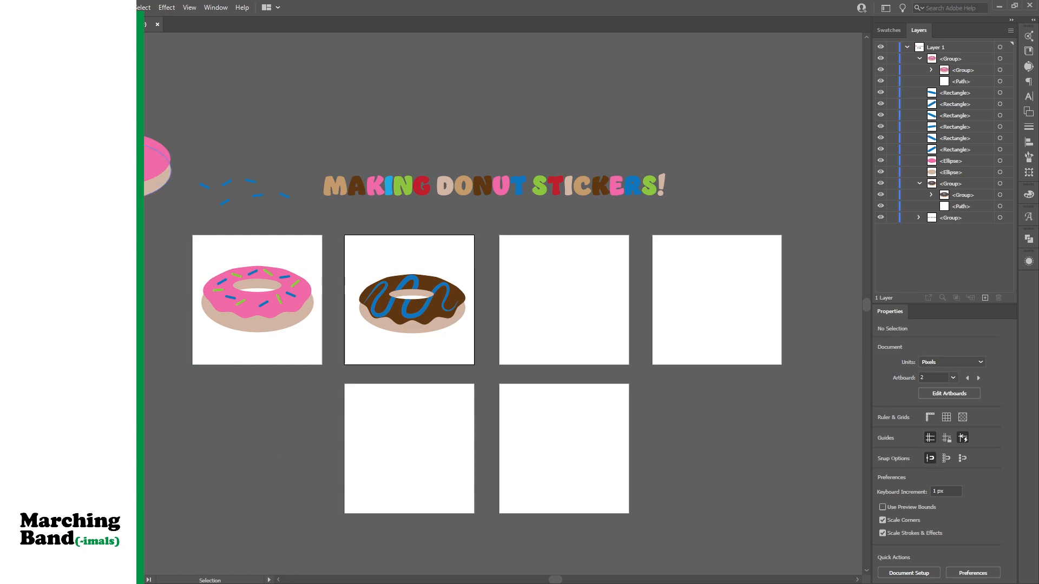
{"action": "left_click", "coordinate": [123, 157]}
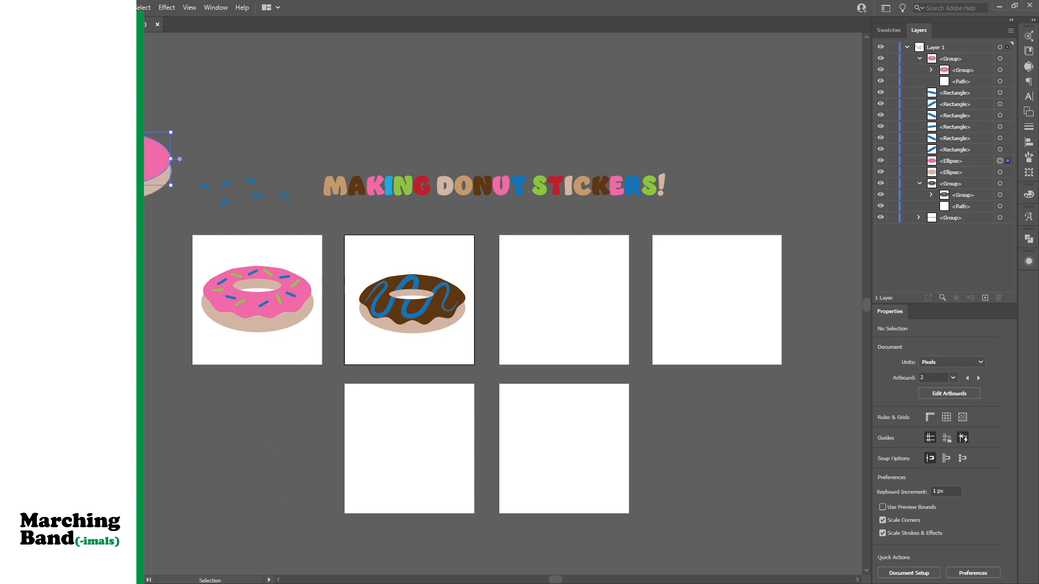
{"action": "left_click", "coordinate": [150, 214]}
{"action": "left_click", "coordinate": [135, 159]}
{"action": "left_click", "coordinate": [146, 218]}
{"action": "left_click", "coordinate": [155, 162]}
{"action": "key", "text": "ctrl+g"}
{"action": "left_click_drag", "start_coordinate": [154, 162], "coordinate": [570, 323]}
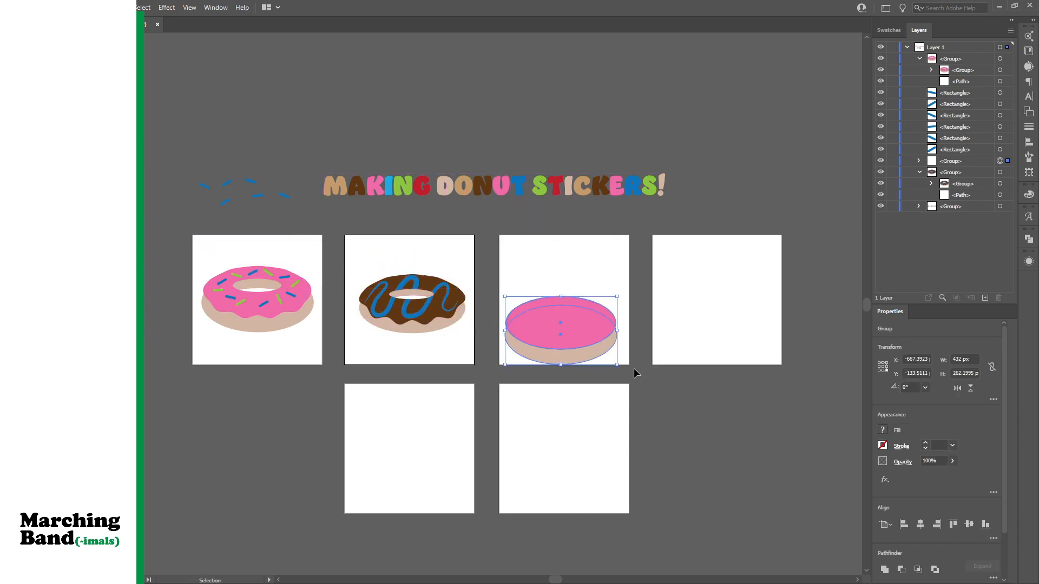
Shrink the plain pink donut near the bottom of the third artboard and stack a duplicate of it on top
{"action": "left_click_drag", "start_coordinate": [617, 364], "coordinate": [553, 339]}
{"action": "left_click", "coordinate": [729, 399]}
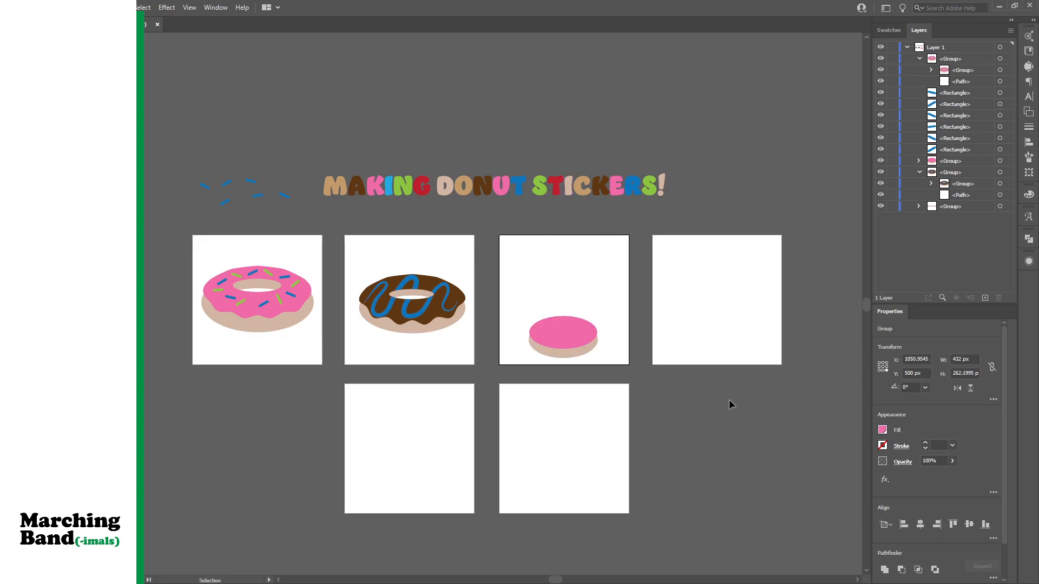
{"action": "left_click", "coordinate": [586, 354]}
{"action": "key", "text": "ctrl+c"}
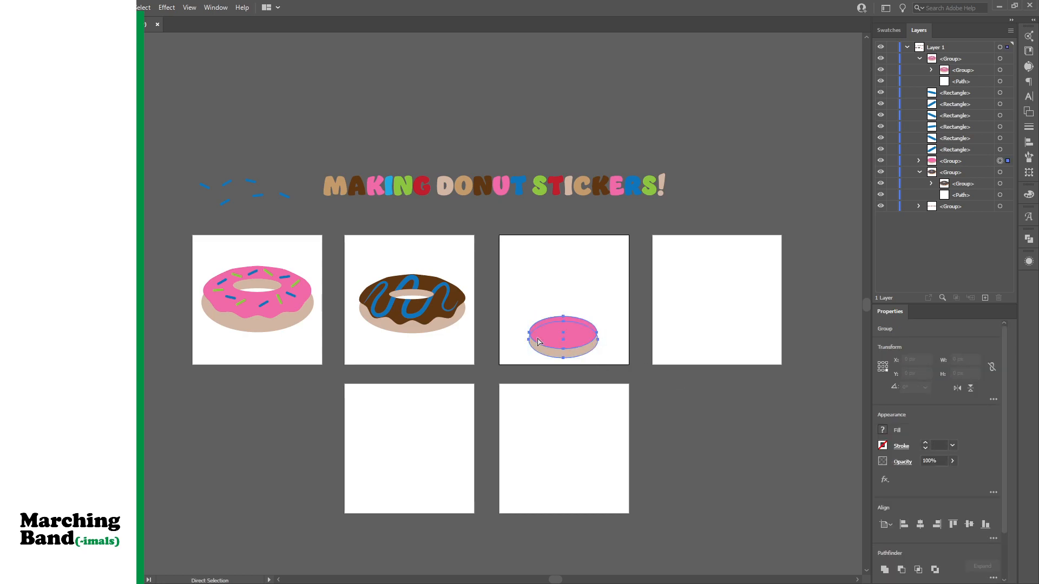
{"action": "key", "text": "ctrl+v"}
{"action": "left_click_drag", "start_coordinate": [464, 308], "coordinate": [577, 308]}
{"action": "left_click", "coordinate": [688, 408]}
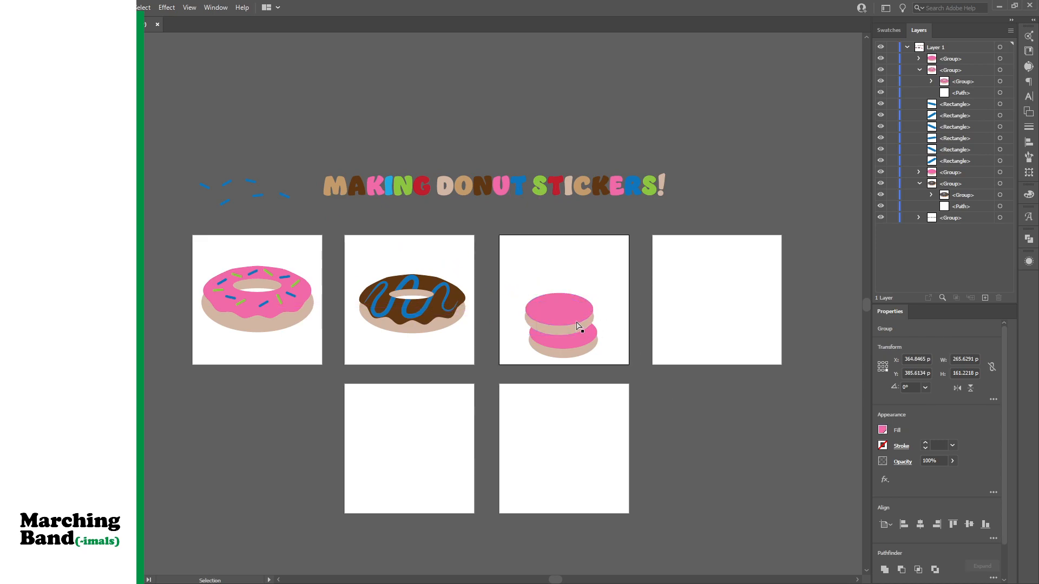
Fill the upper plain donut's icing with chocolate brown and shift that donut slightly on the stack
{"action": "left_click", "coordinate": [533, 314]}
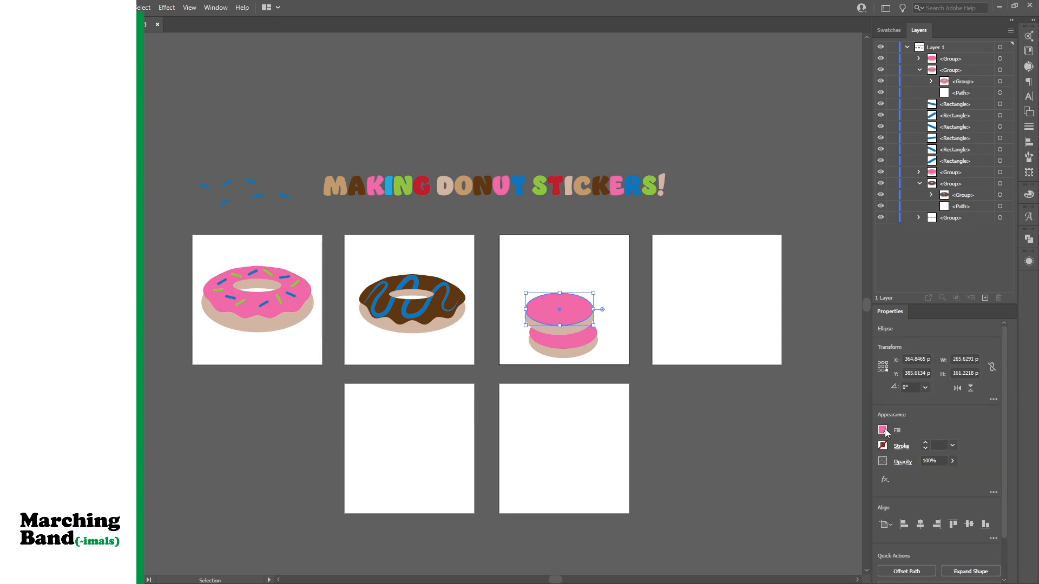
{"action": "left_click", "coordinate": [838, 485]}
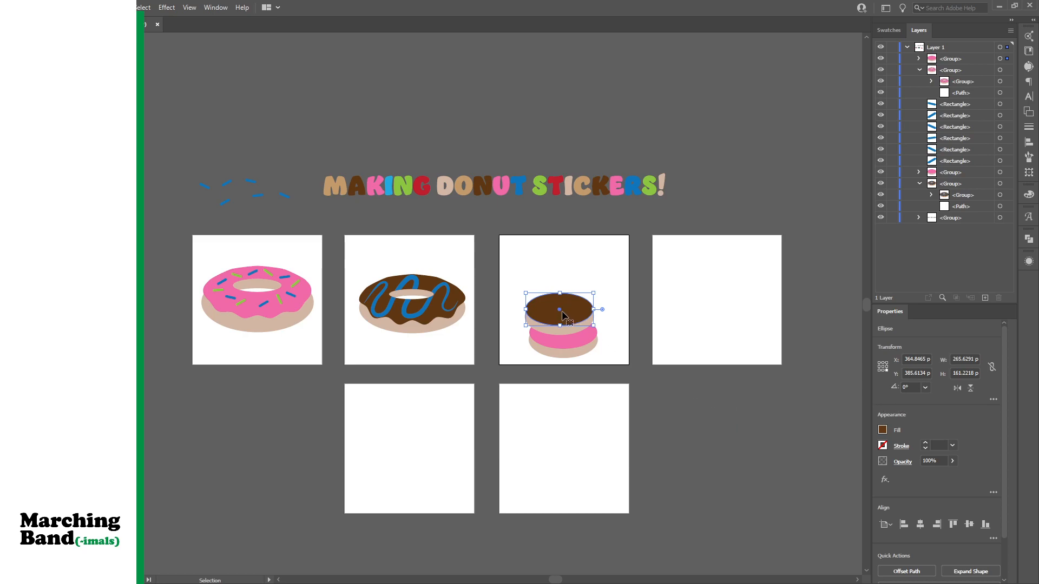
{"action": "left_click_drag", "start_coordinate": [572, 322], "coordinate": [574, 328]}
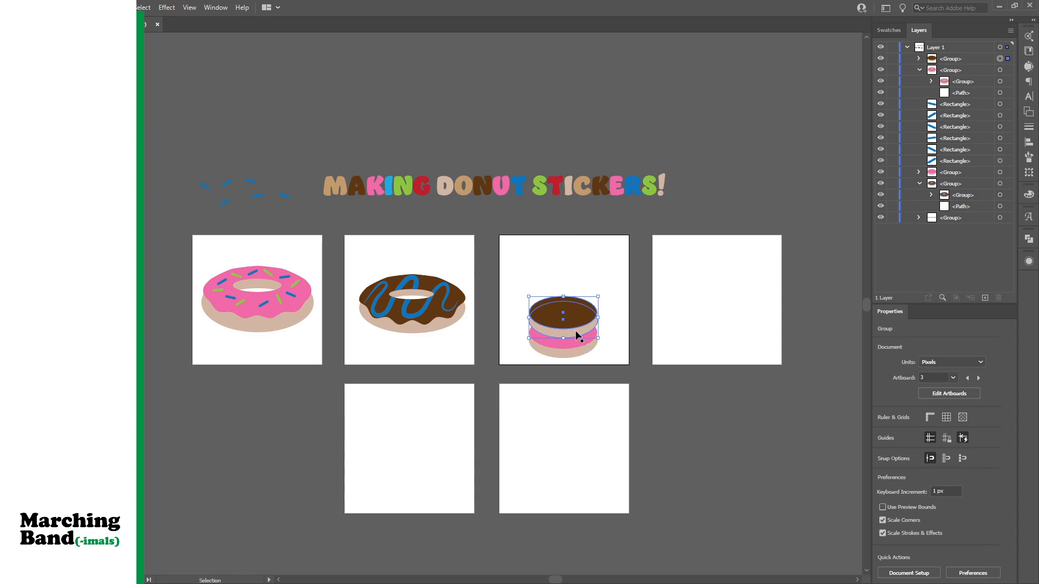
{"action": "key", "text": "ctrl+z"}
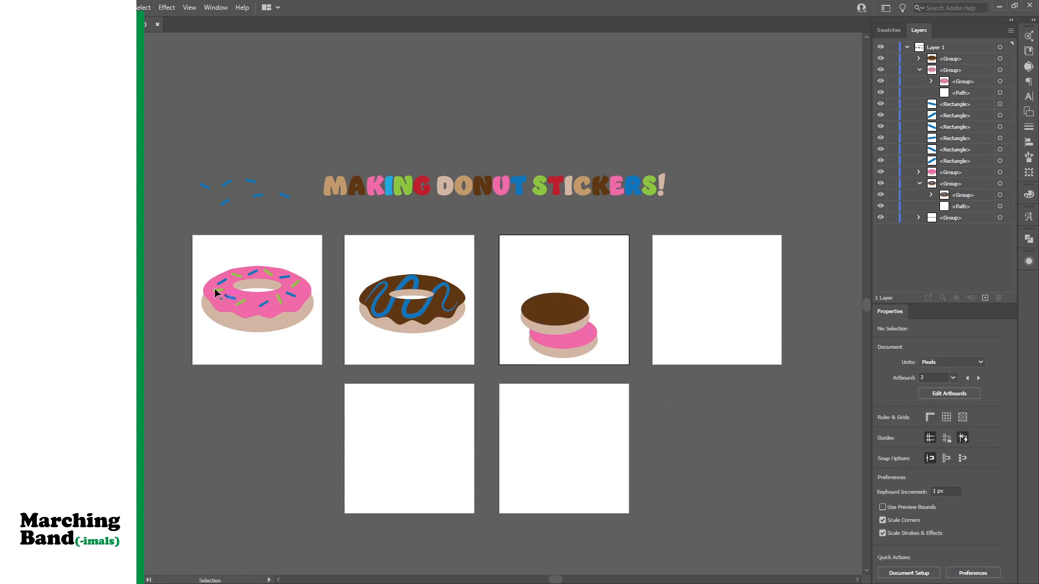
{"action": "left_click", "coordinate": [569, 313]}
Copy the pink sprinkled donut without its white border and place it, scaled down, on top of the stack on the third artboard
{"action": "left_click", "coordinate": [318, 347]}
{"action": "left_click", "coordinate": [427, 329]}
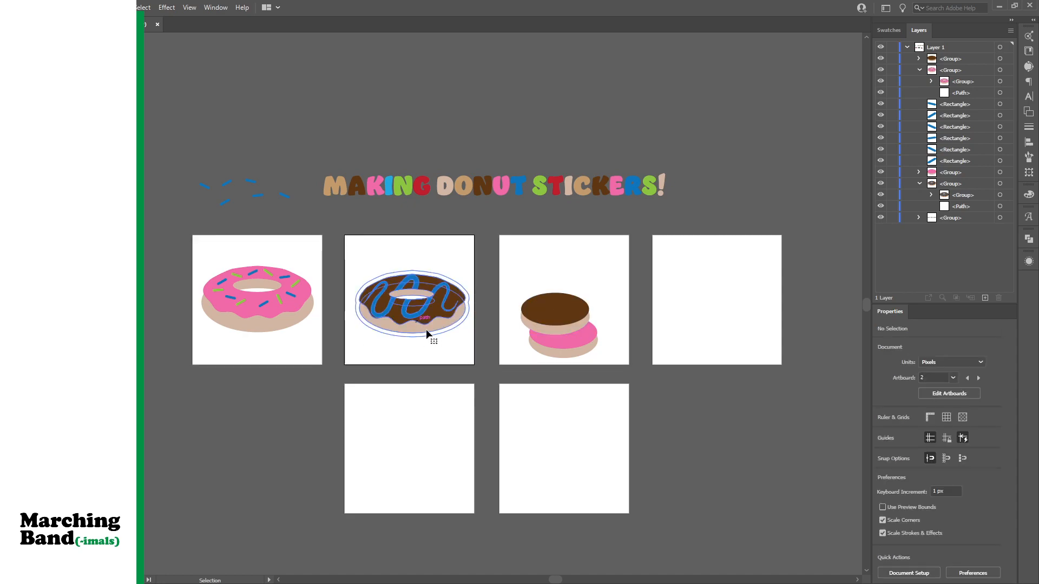
{"action": "left_click", "coordinate": [231, 314]}
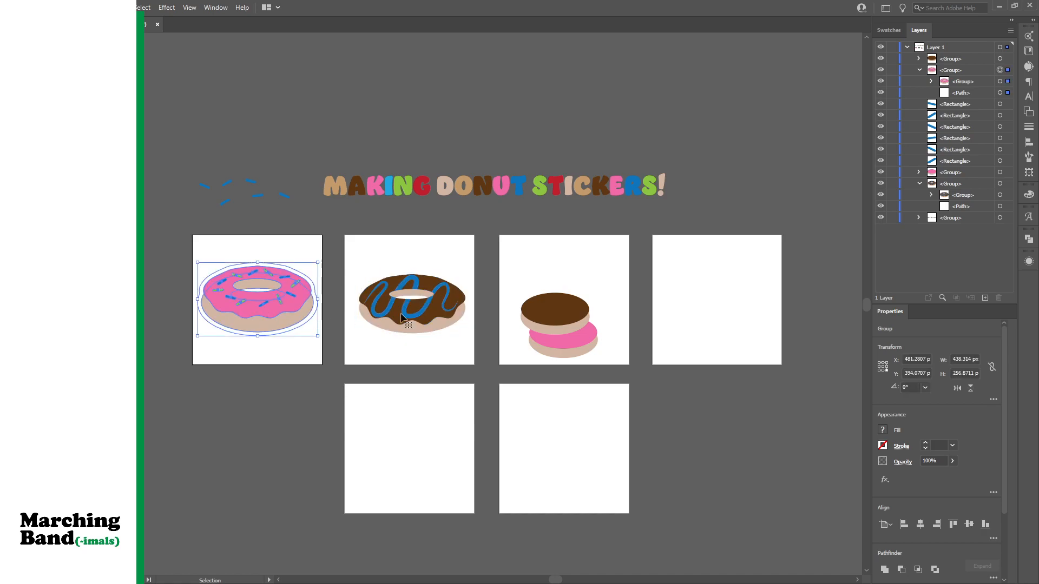
{"action": "left_click", "coordinate": [965, 81]}
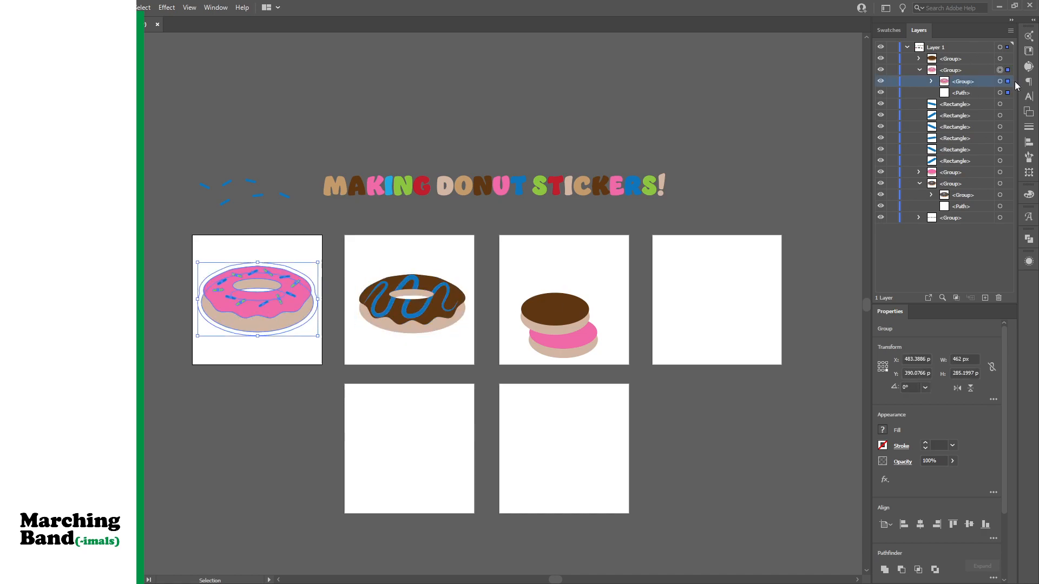
{"action": "left_click", "coordinate": [999, 81]}
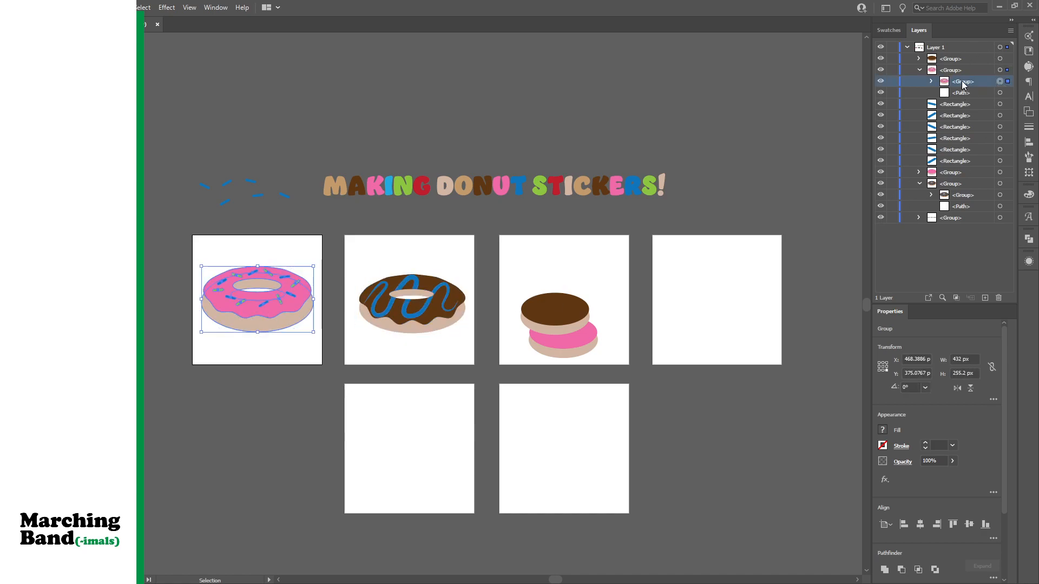
{"action": "key", "text": "a"}
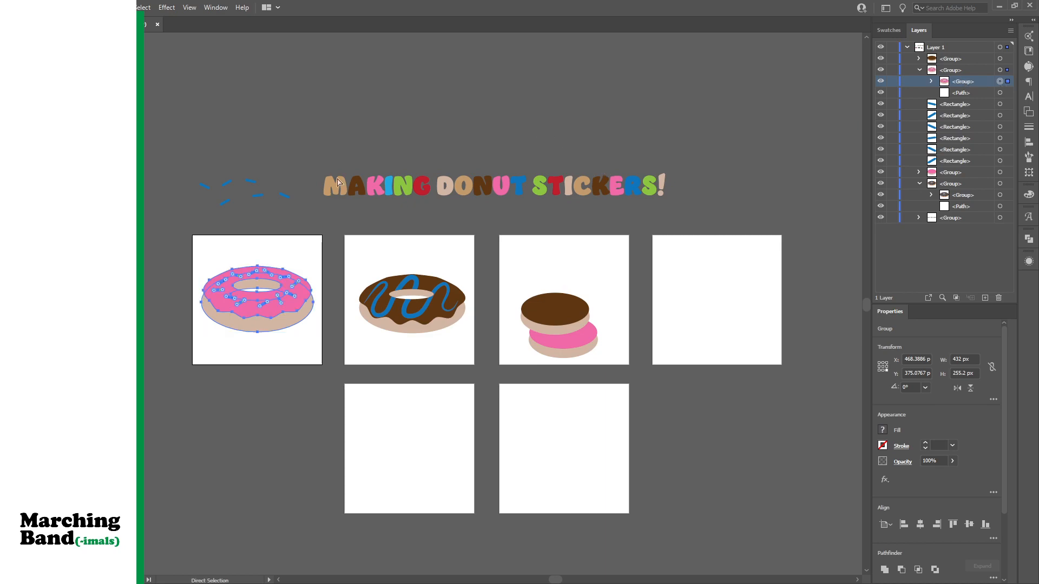
{"action": "key", "text": "ctrl+c"}
{"action": "key", "text": "ctrl+v"}
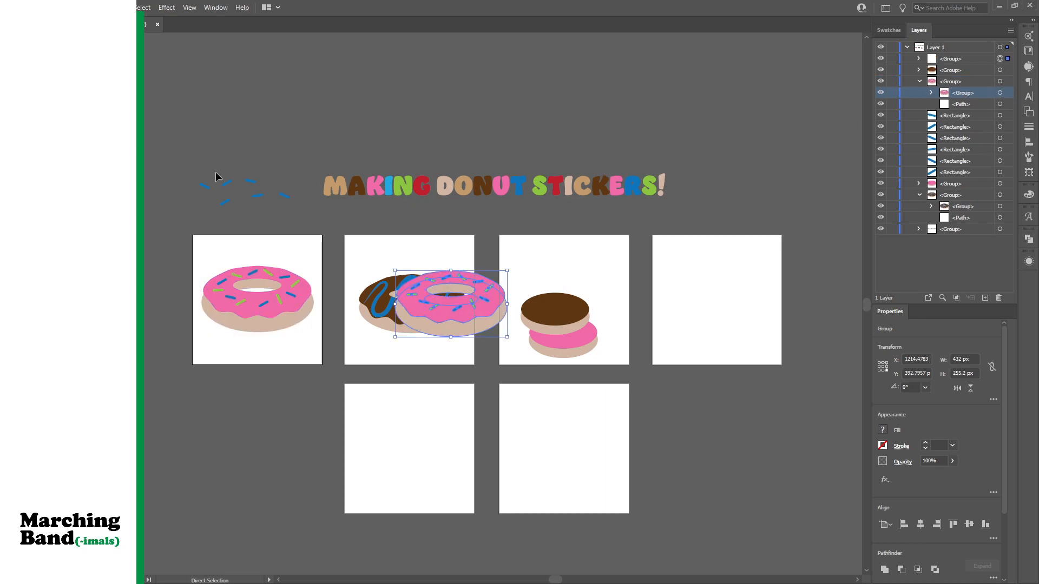
{"action": "left_click_drag", "start_coordinate": [507, 337], "coordinate": [577, 311]}
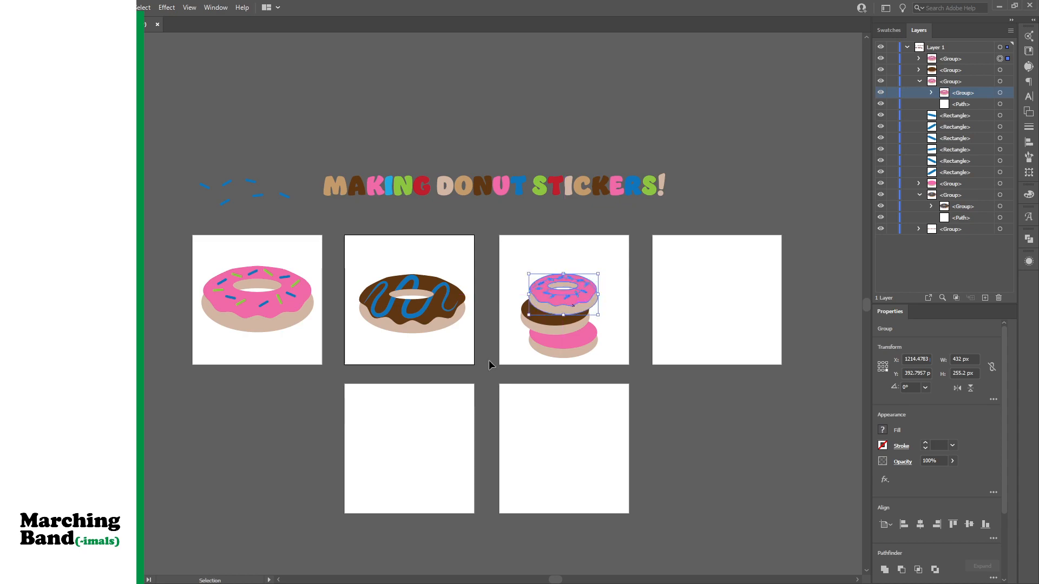
{"action": "left_click", "coordinate": [491, 356]}
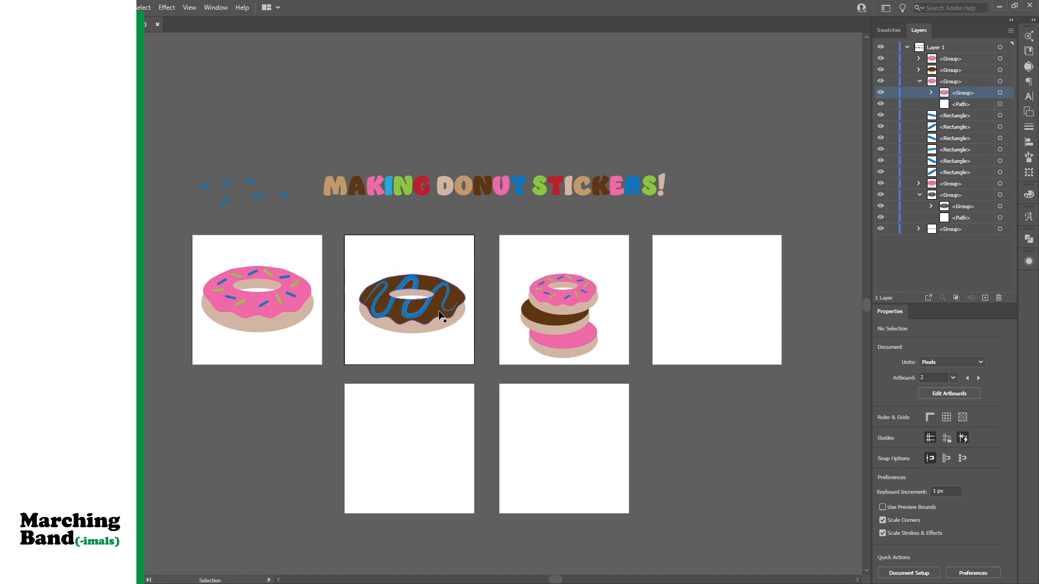
Copy the chocolate drizzled donut without its white border and place it, scaled down, at the top of the stack
{"action": "left_click", "coordinate": [999, 206]}
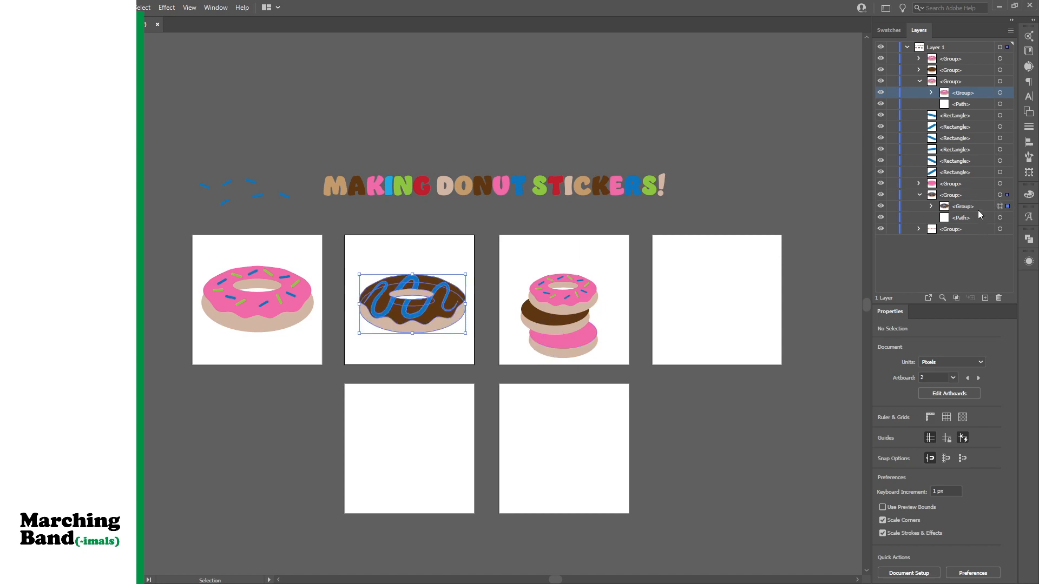
{"action": "left_click", "coordinate": [977, 208]}
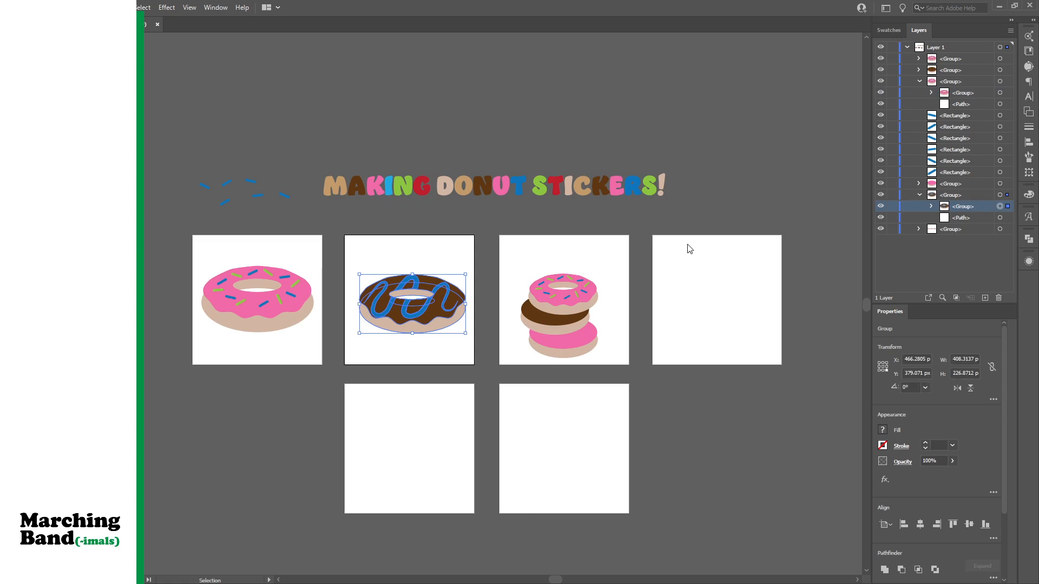
{"action": "key", "text": "ctrl+shift+v"}
{"action": "left_click_drag", "start_coordinate": [426, 316], "coordinate": [523, 265]}
{"action": "mouse_move", "coordinate": [587, 281]}
{"action": "left_mouse_down"}
{"action": "mouse_move", "coordinate": [544, 259]}
{"action": "mouse_move", "coordinate": [568, 259]}
{"action": "mouse_move", "coordinate": [569, 281]}
{"action": "left_mouse_up"}
{"action": "left_click", "coordinate": [653, 351]}
Reposition the four donuts on the third artboard into an even vertical stack
{"action": "left_click_drag", "start_coordinate": [541, 324], "coordinate": [575, 350]}
{"action": "left_click_drag", "start_coordinate": [565, 277], "coordinate": [585, 270]}
{"action": "left_click_drag", "start_coordinate": [578, 325], "coordinate": [569, 349]}
{"action": "left_click_drag", "start_coordinate": [562, 284], "coordinate": [559, 340]}
{"action": "left_click", "coordinate": [639, 328]}
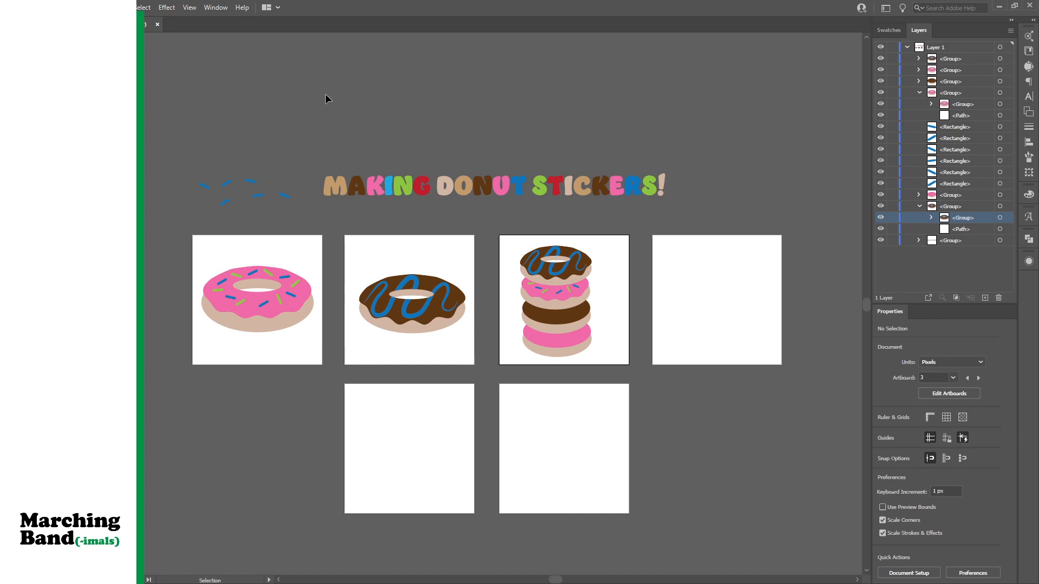
{"action": "key", "text": "t"}
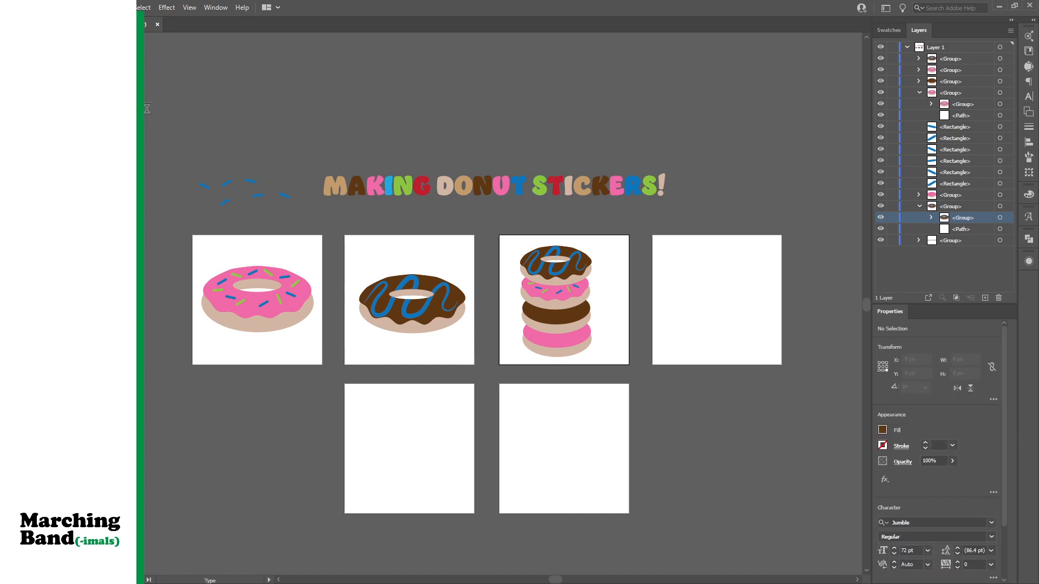
{"action": "left_click", "coordinate": [269, 115]}
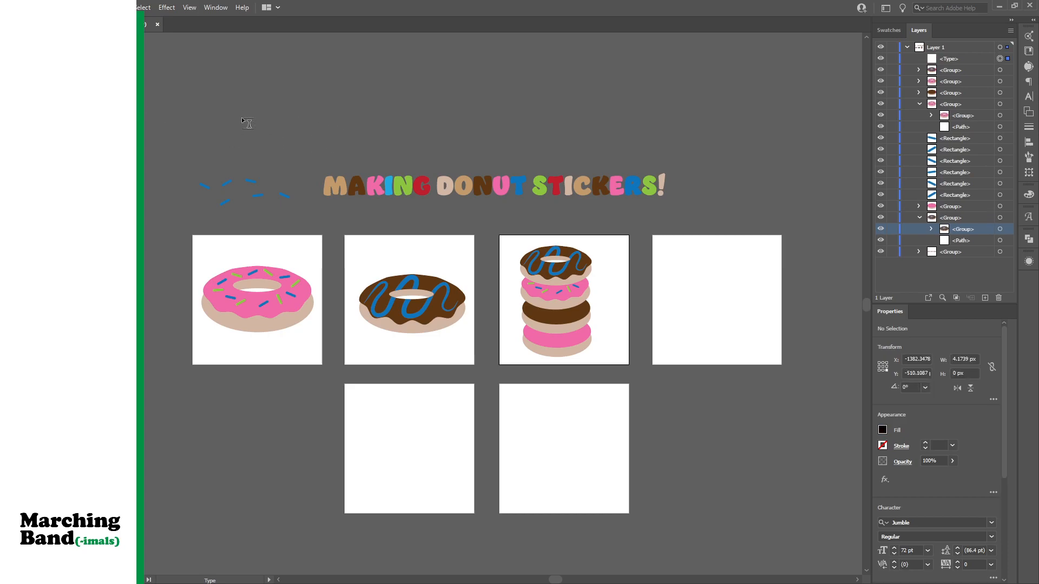
{"action": "key", "text": "Escape"}
{"action": "key", "text": "Delete"}
Add the text "I Donuts!" in the Jumble font beside the donut stack, leaving a wide gap between the words
{"action": "key", "text": "t"}
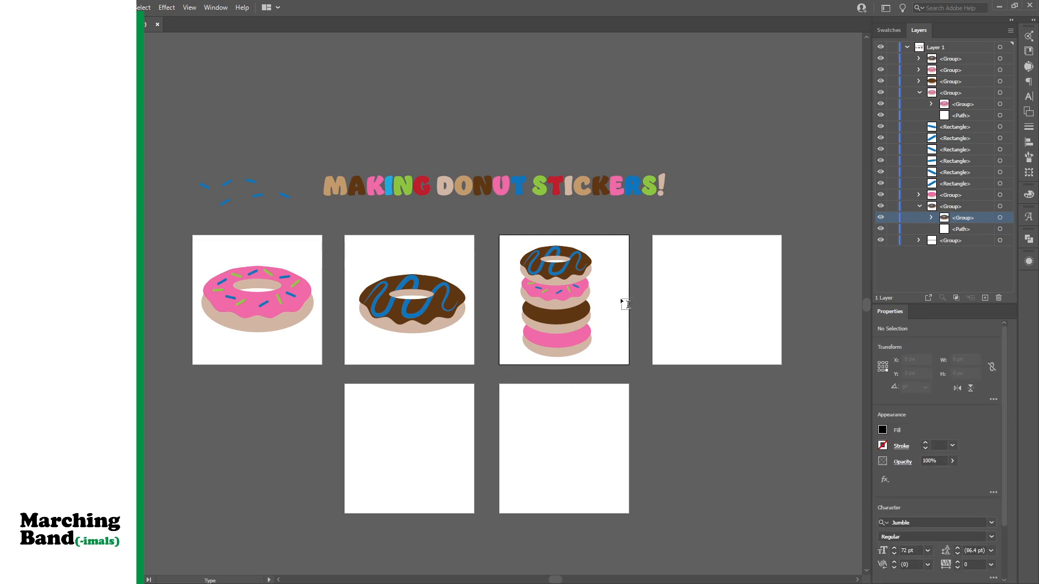
{"action": "left_click", "coordinate": [605, 270]}
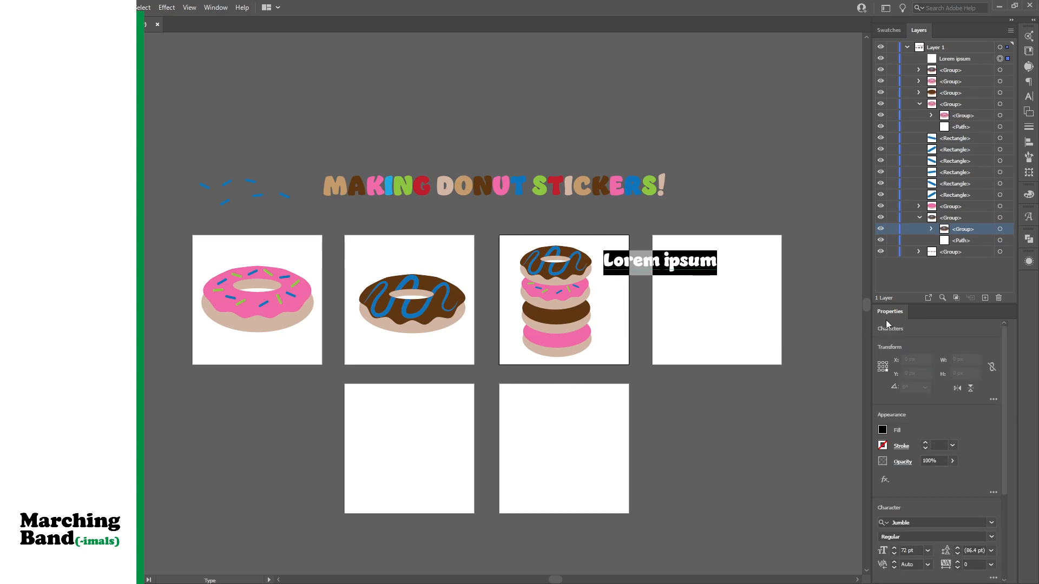
{"action": "type", "text": "i"}
{"action": "key", "text": "BackSpace"}
{"action": "type", "text": "I"}
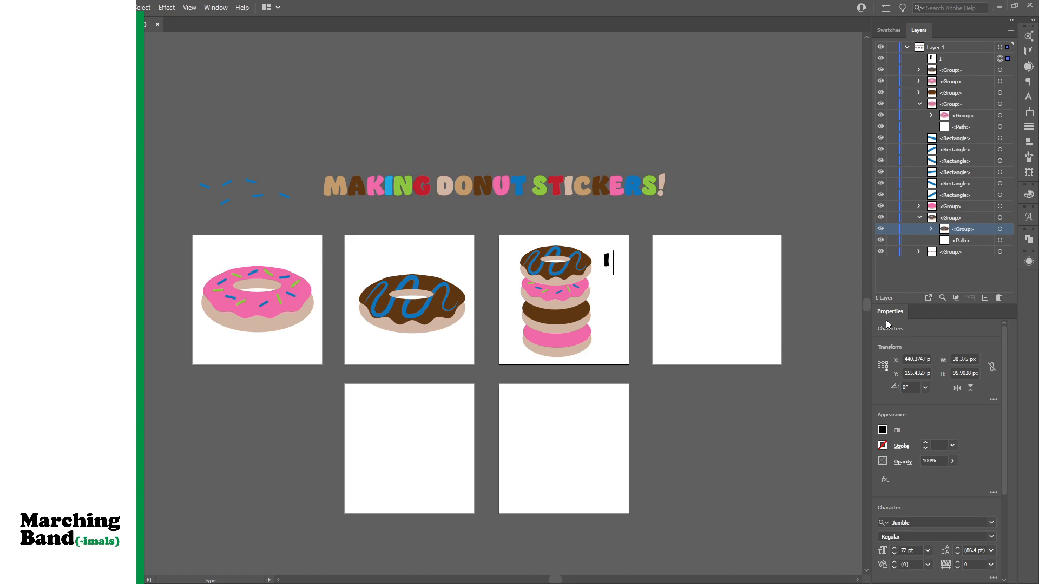
{"action": "key", "text": "BackSpace"}
{"action": "key", "text": "BackSpace"}
{"action": "type", "text": "Donuts"}
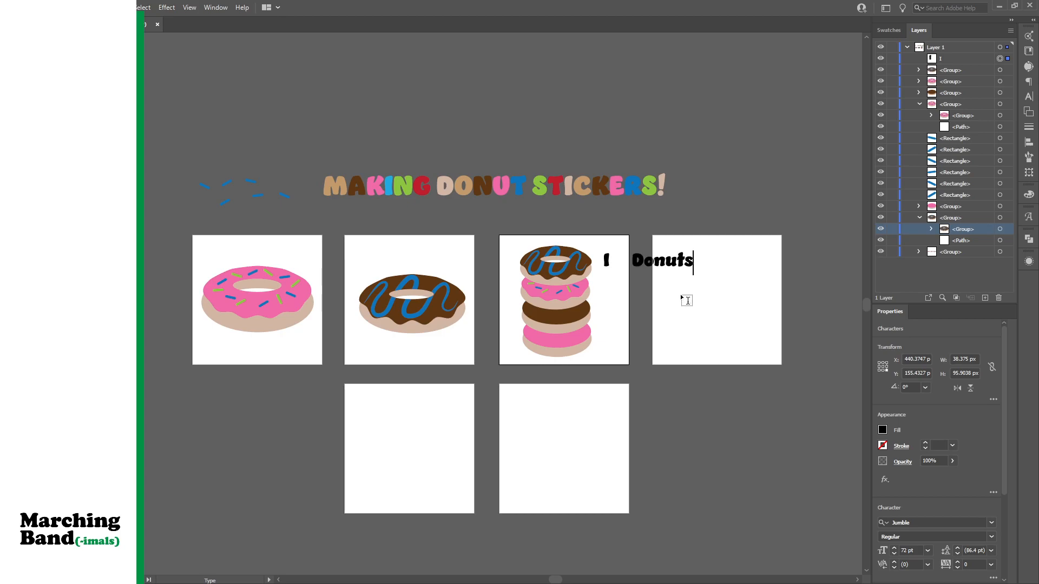
{"action": "type", "text": "!"}
{"action": "key", "text": "Escape"}
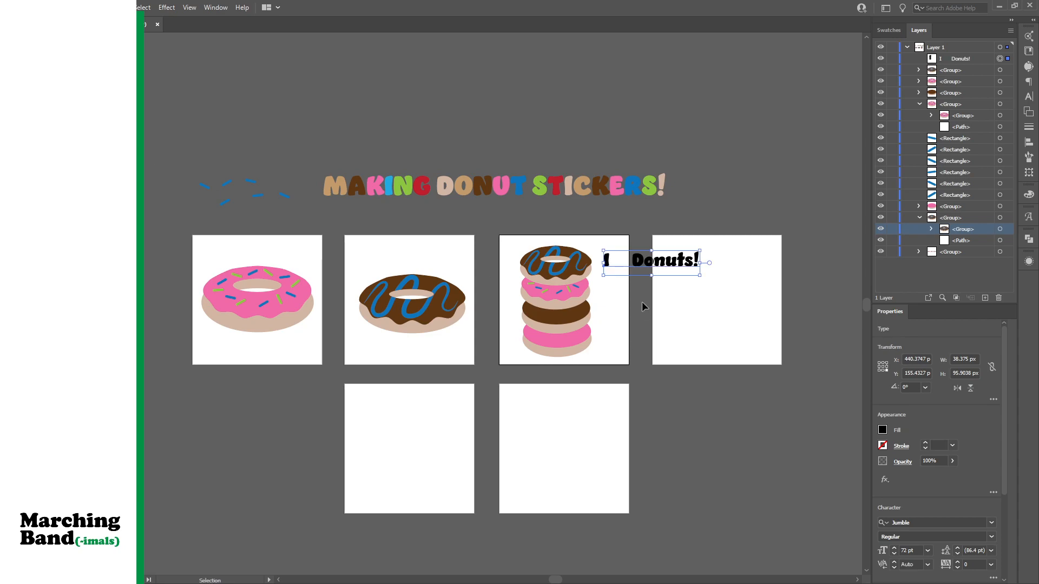
Rotate the text to 270° and enlarge it to run vertically alongside the donut stack
{"action": "left_click_drag", "start_coordinate": [659, 267], "coordinate": [680, 332]}
{"action": "left_click_drag", "start_coordinate": [640, 283], "coordinate": [616, 326]}
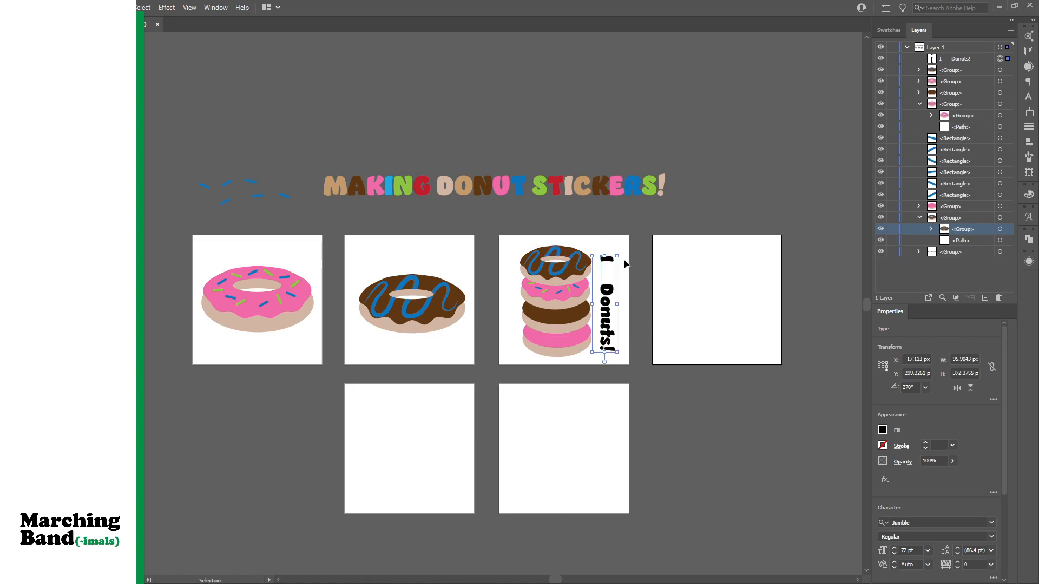
{"action": "left_click_drag", "start_coordinate": [619, 254], "coordinate": [630, 238]}
{"action": "left_click_drag", "start_coordinate": [611, 314], "coordinate": [607, 322]}
{"action": "left_click", "coordinate": [644, 339]}
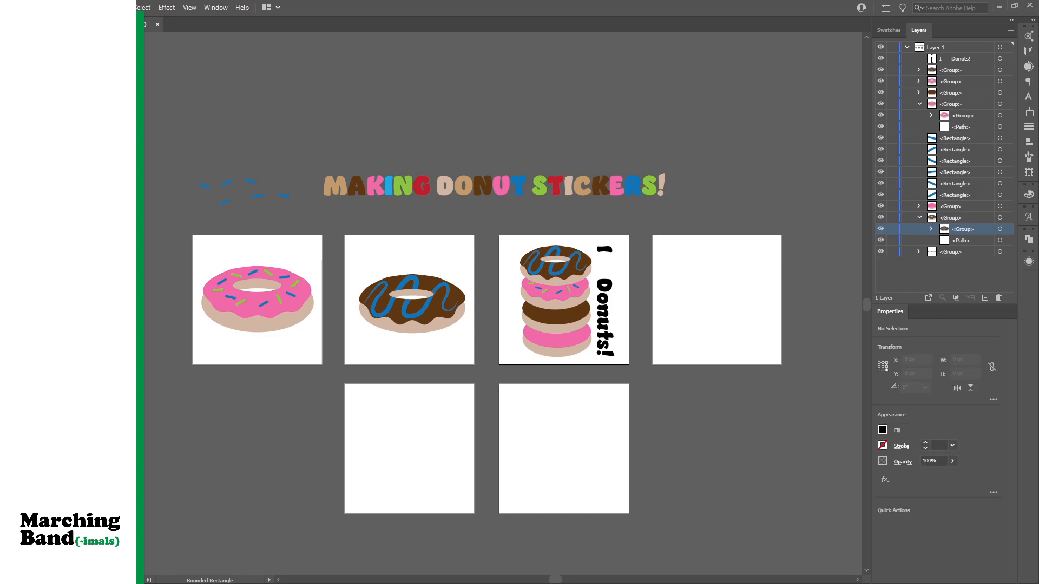
Draw a black circle about 470 px wide over the fourth artboard and convert its bottom anchor point to a sharp corner
{"action": "key", "text": "l"}
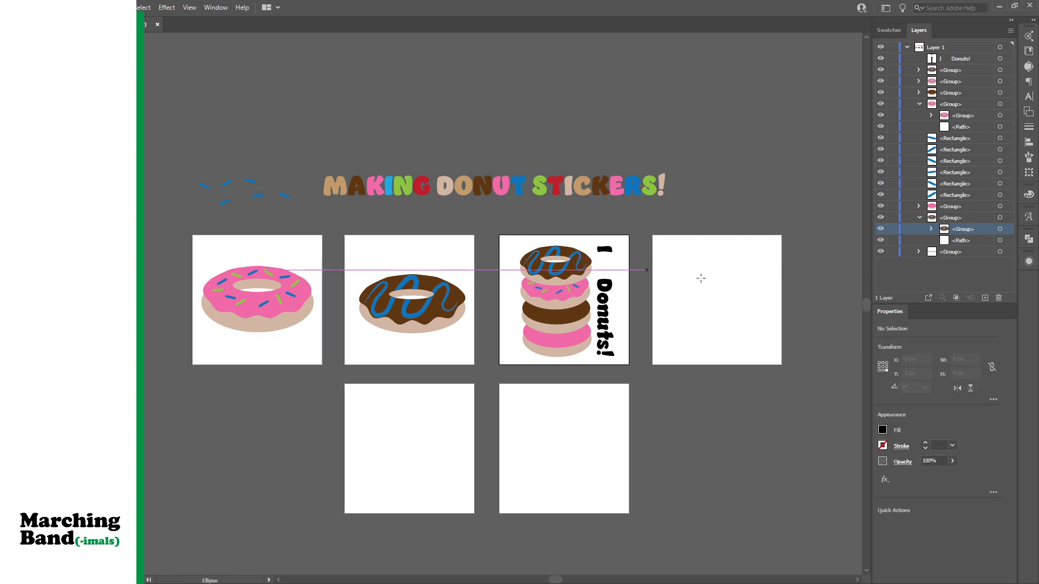
{"action": "left_click_drag", "start_coordinate": [642, 269], "coordinate": [764, 390]}
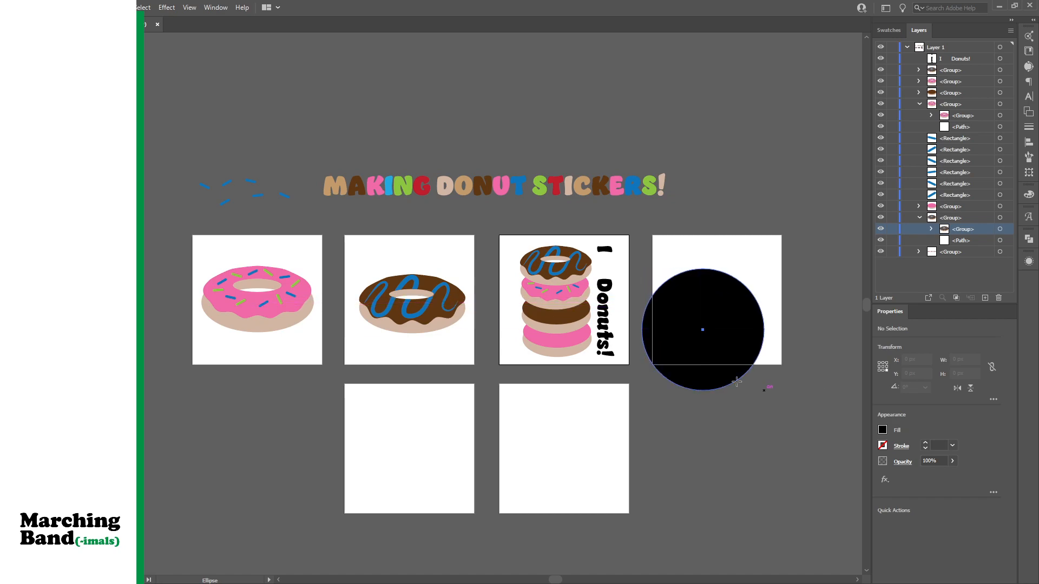
{"action": "key", "text": "p"}
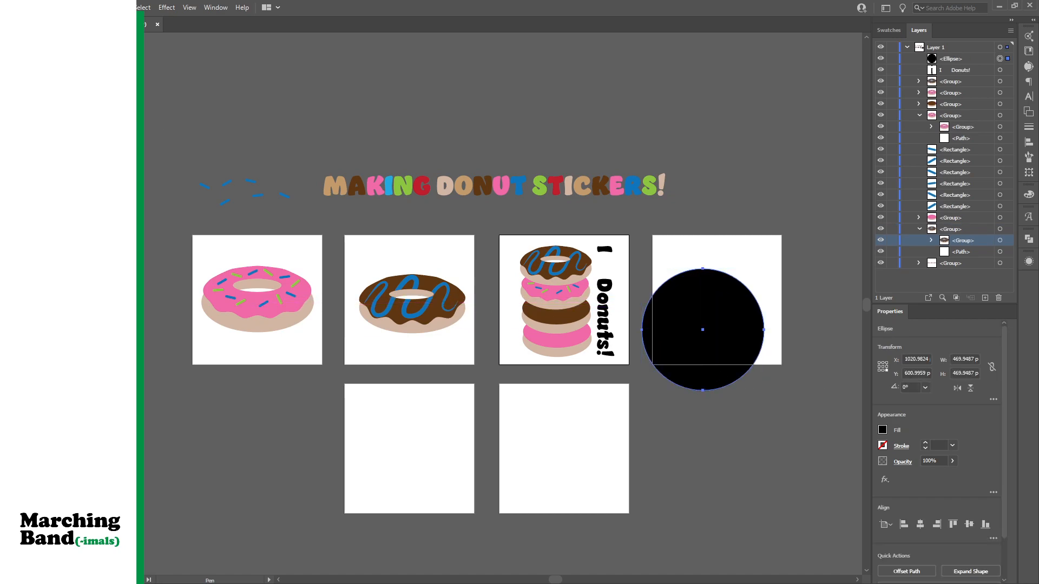
{"action": "key", "text": "a"}
{"action": "left_click", "coordinate": [703, 391]}
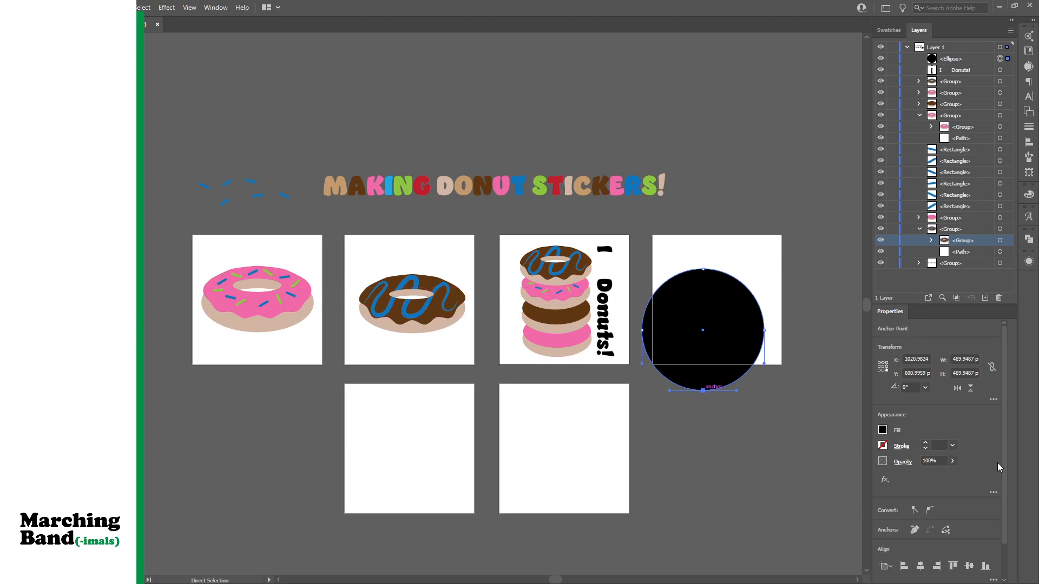
{"action": "left_click", "coordinate": [914, 512]}
{"action": "key", "text": "p"}
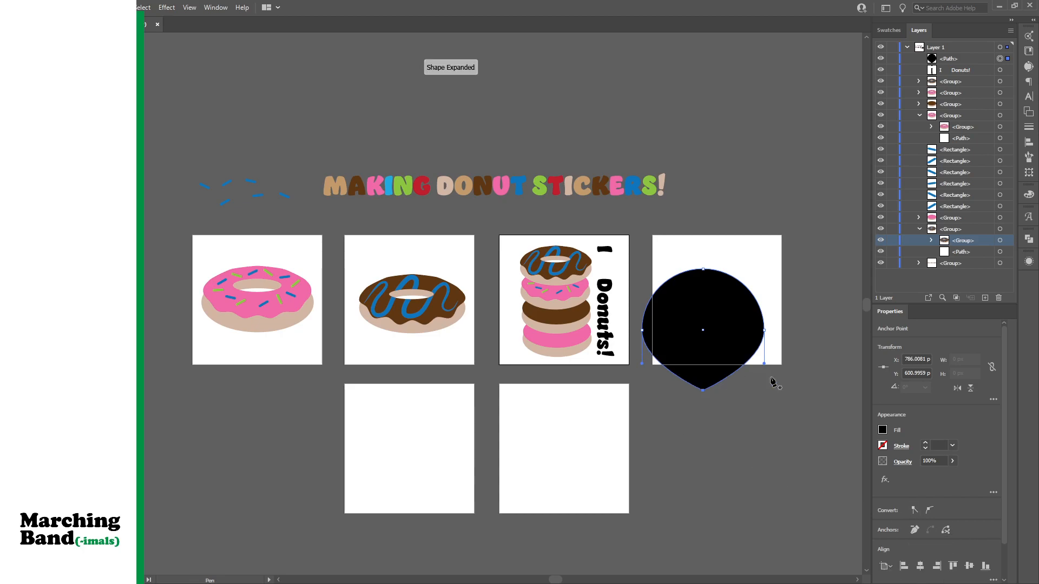
Try converting the top anchor point of the black shape to a sharp corner and undo the conversion
{"action": "key", "text": "a"}
{"action": "left_click", "coordinate": [703, 270]}
{"action": "left_click", "coordinate": [914, 512]}
{"action": "left_click", "coordinate": [914, 511]}
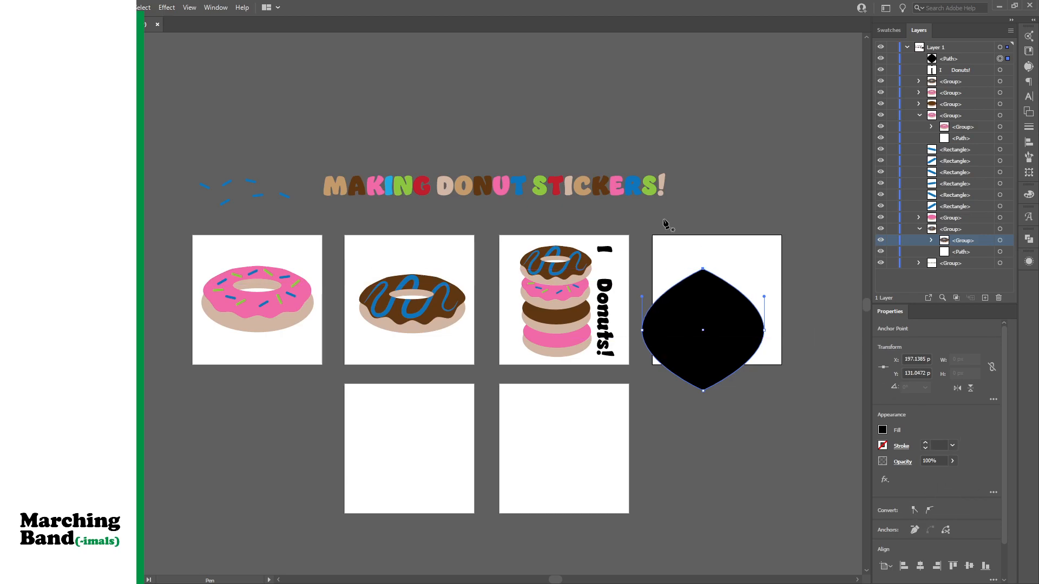
{"action": "key", "text": "a"}
{"action": "left_click", "coordinate": [702, 269]}
{"action": "key", "text": "p"}
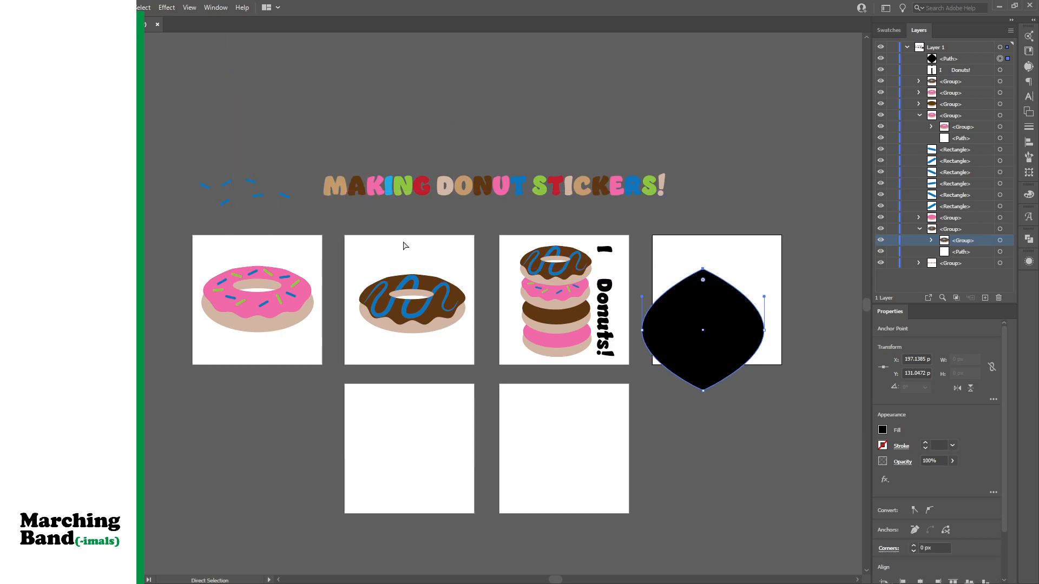
{"action": "key", "text": "ctrl+z"}
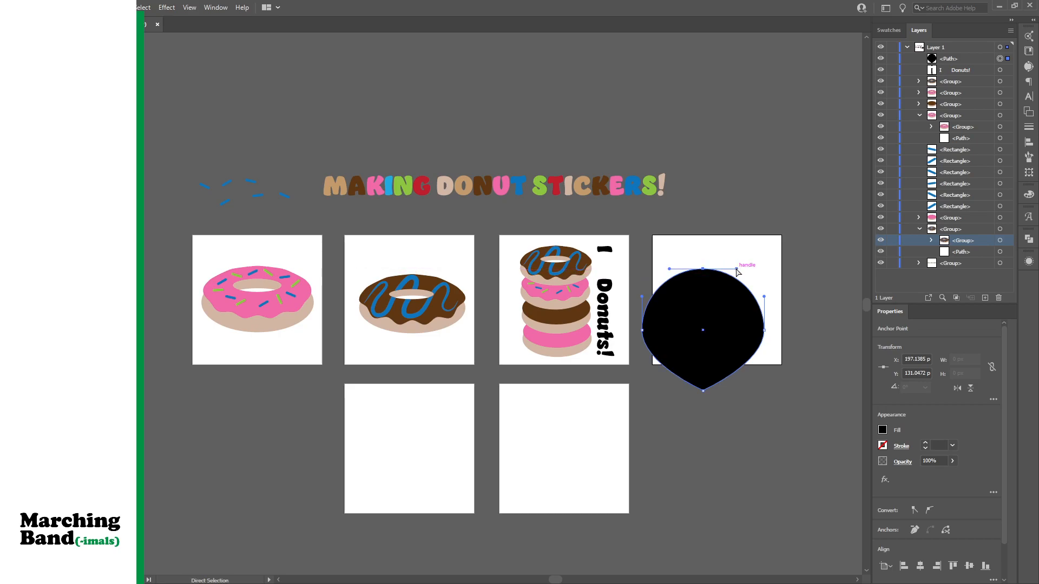
Convert the black shape's top anchor point to a sharp corner and lower it to about Y 267 px
{"action": "mouse_move", "coordinate": [736, 270]}
{"action": "left_mouse_down"}
{"action": "mouse_move", "coordinate": [732, 255]}
{"action": "mouse_move", "coordinate": [731, 268]}
{"action": "left_mouse_up"}
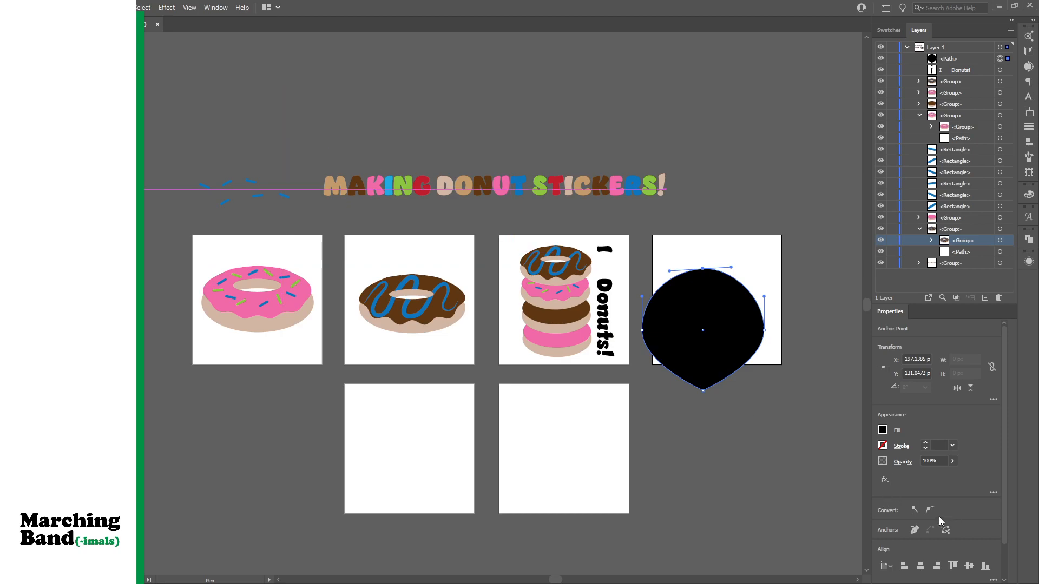
{"action": "left_click", "coordinate": [914, 510]}
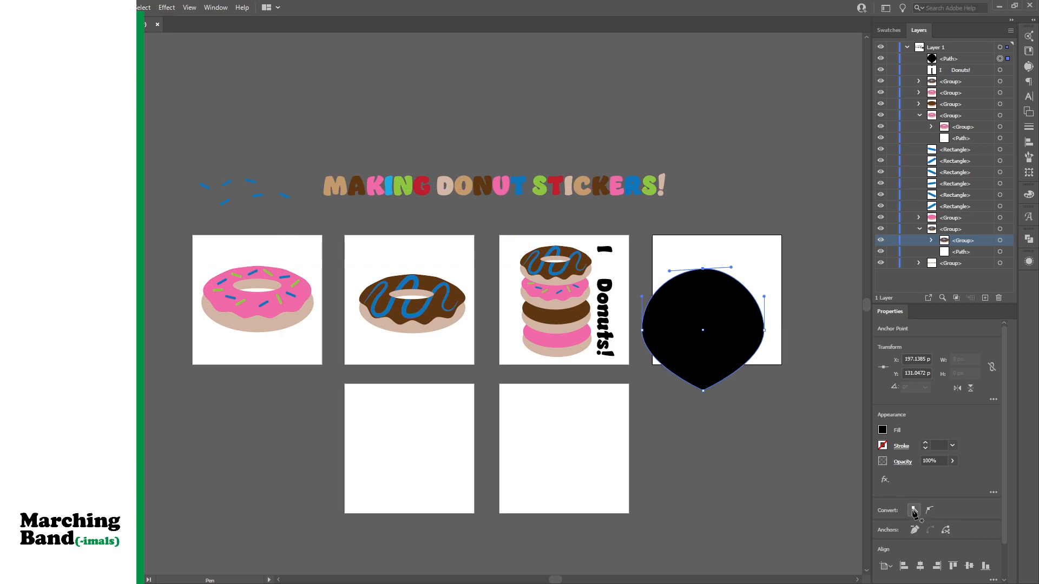
{"action": "key", "text": "a"}
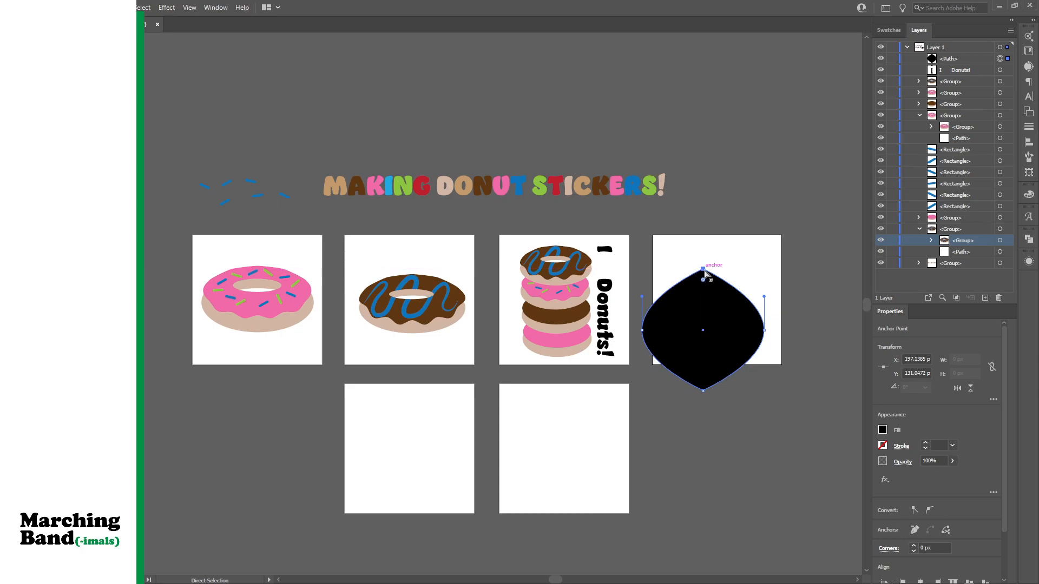
{"action": "left_click_drag", "start_coordinate": [704, 275], "coordinate": [703, 307]}
Add an anchor point on each side of the top centre point and pull both upward to form a heart's rounded lobes
{"action": "key", "text": "plus"}
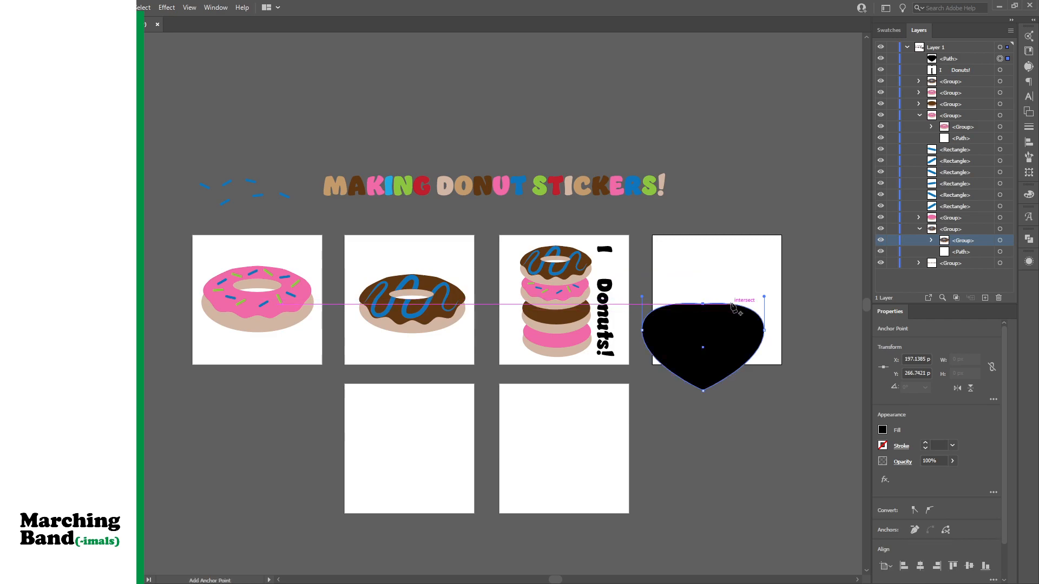
{"action": "left_click", "coordinate": [731, 304]}
{"action": "left_click", "coordinate": [671, 306]}
{"action": "key", "text": "a"}
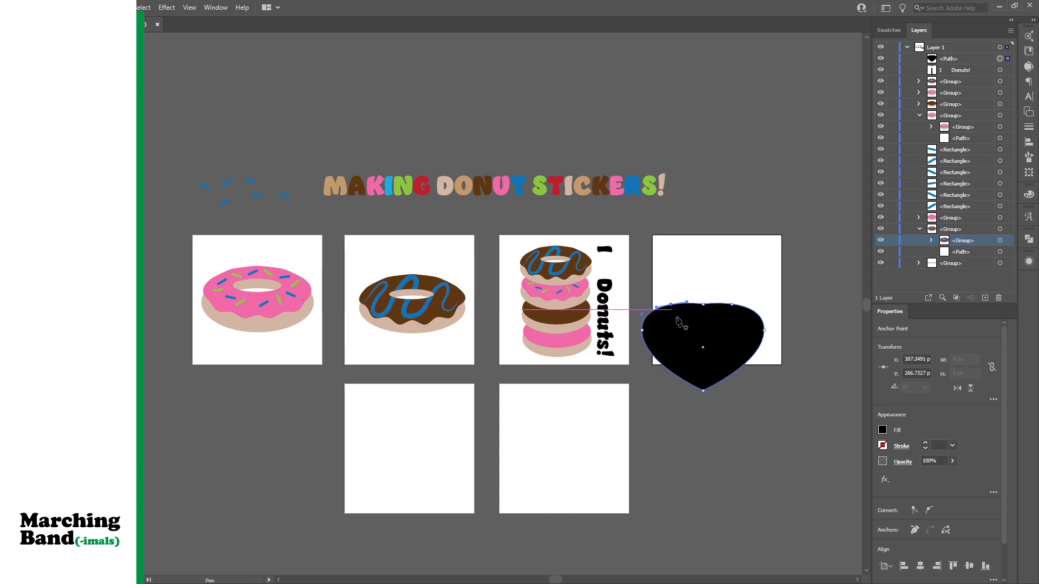
{"action": "left_click_drag", "start_coordinate": [674, 308], "coordinate": [641, 293]}
{"action": "left_click_drag", "start_coordinate": [734, 308], "coordinate": [760, 296]}
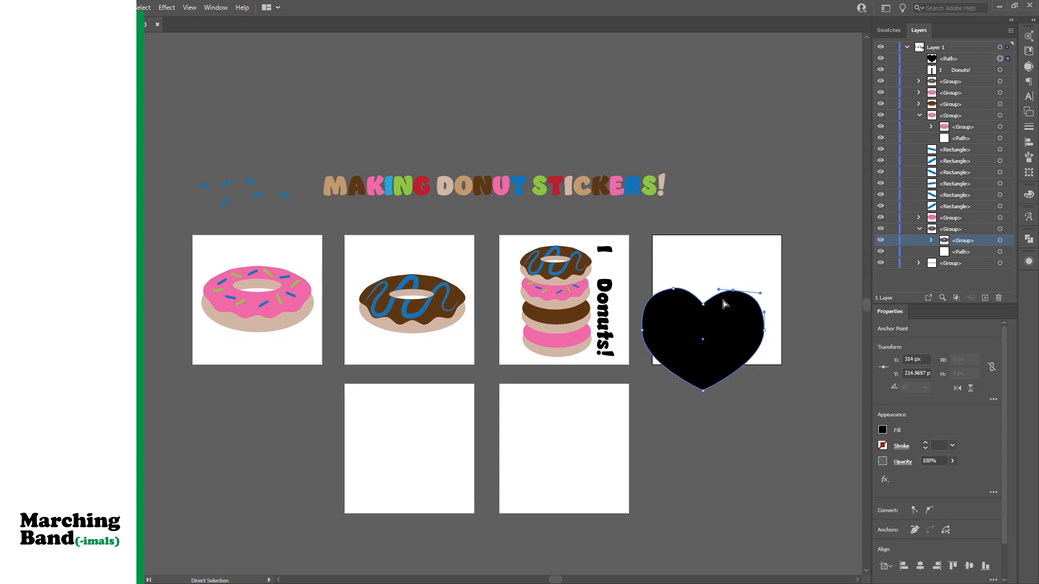
{"action": "left_click_drag", "start_coordinate": [717, 290], "coordinate": [714, 289]}
{"action": "key", "text": "p"}
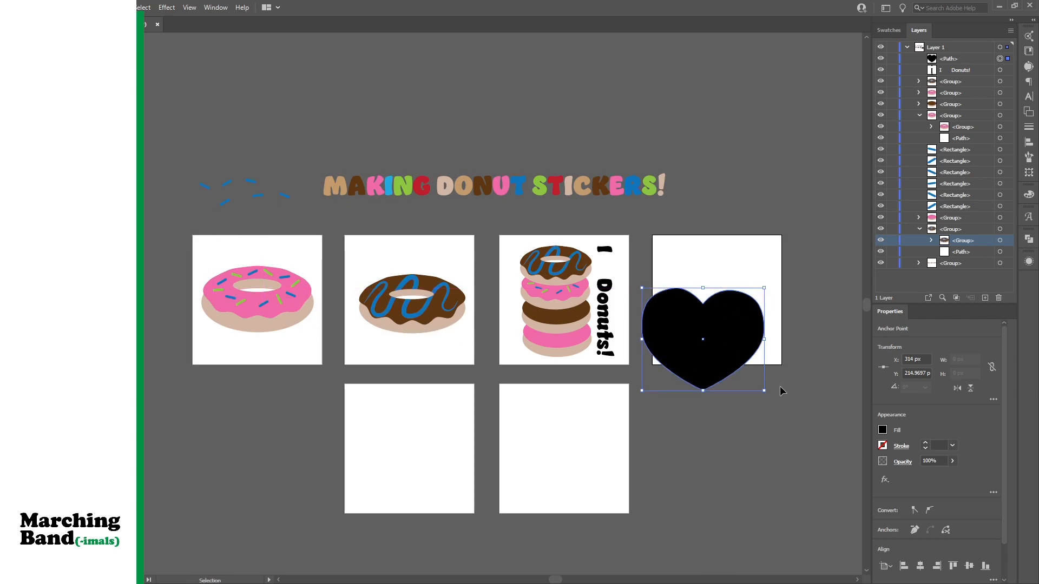
Shrink the heart to about 62 by 73 px and place it, rotated to 270°, between "I" and "Donuts!"
{"action": "left_click_drag", "start_coordinate": [764, 389], "coordinate": [660, 323]}
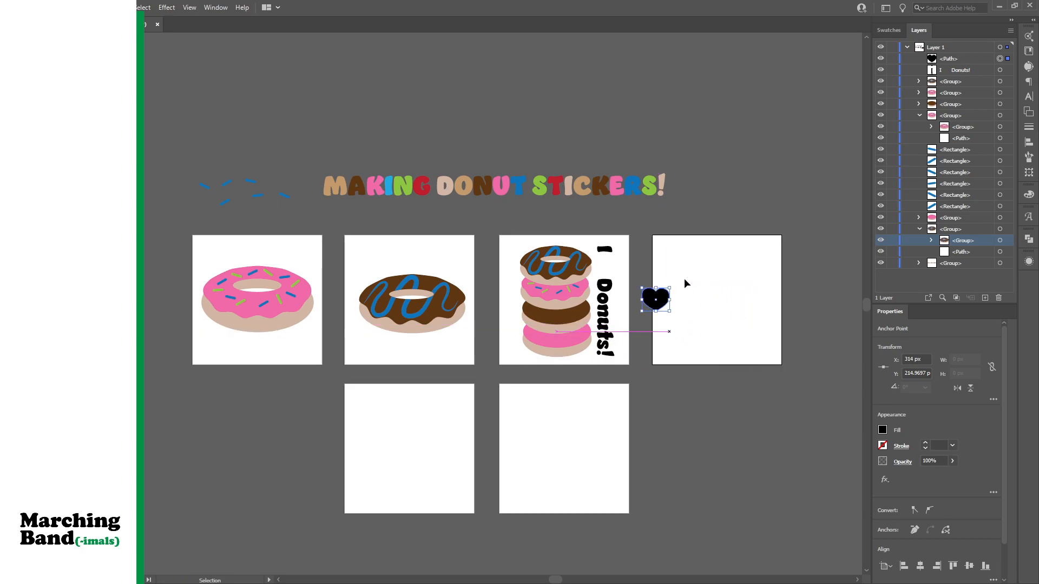
{"action": "left_click_drag", "start_coordinate": [674, 282], "coordinate": [607, 273]}
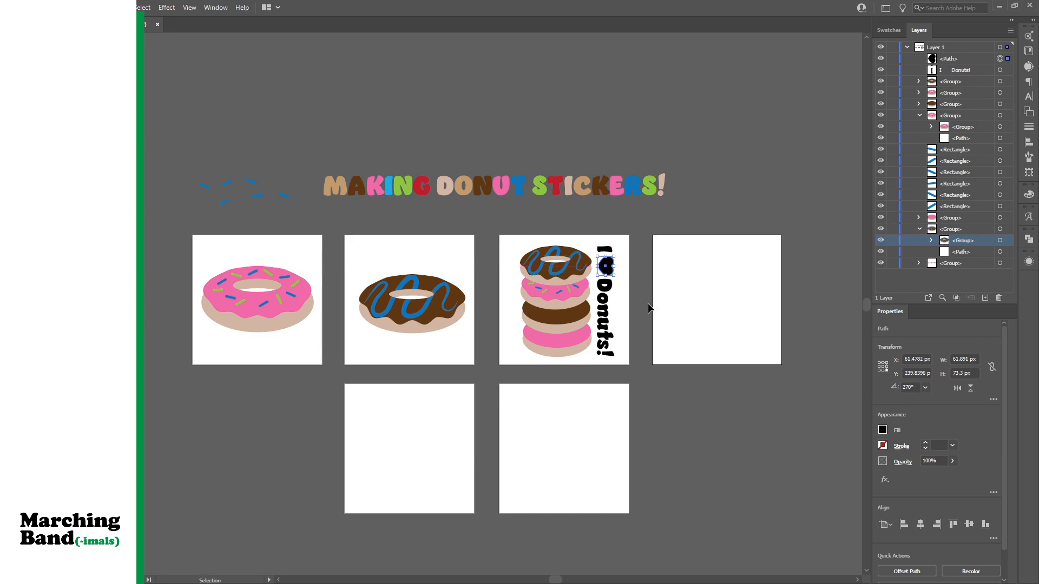
{"action": "left_click", "coordinate": [762, 322]}
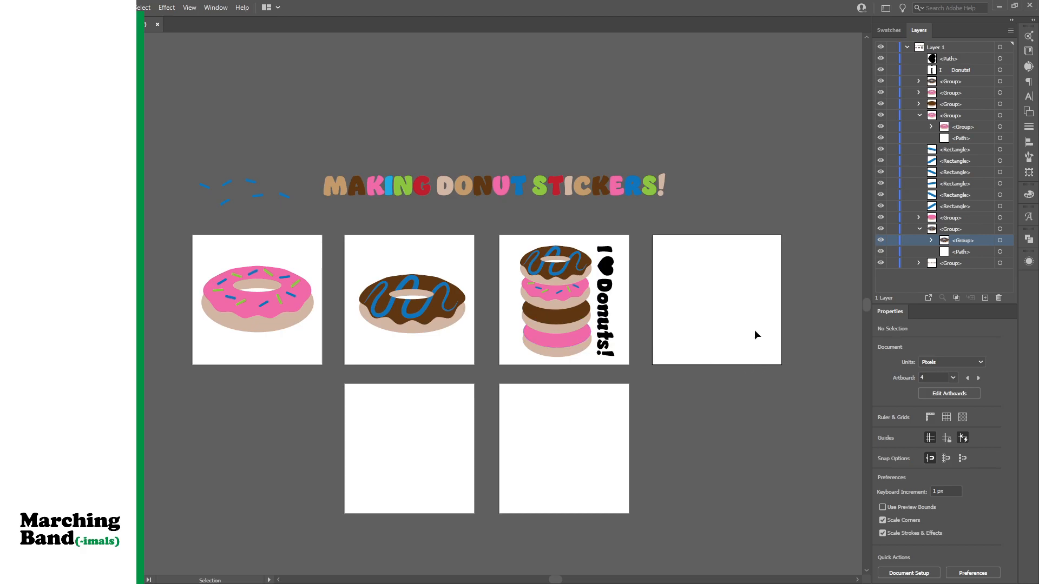
Fill the heart with red and convert the "I Donuts!" text to outlines
{"action": "left_click", "coordinate": [606, 270]}
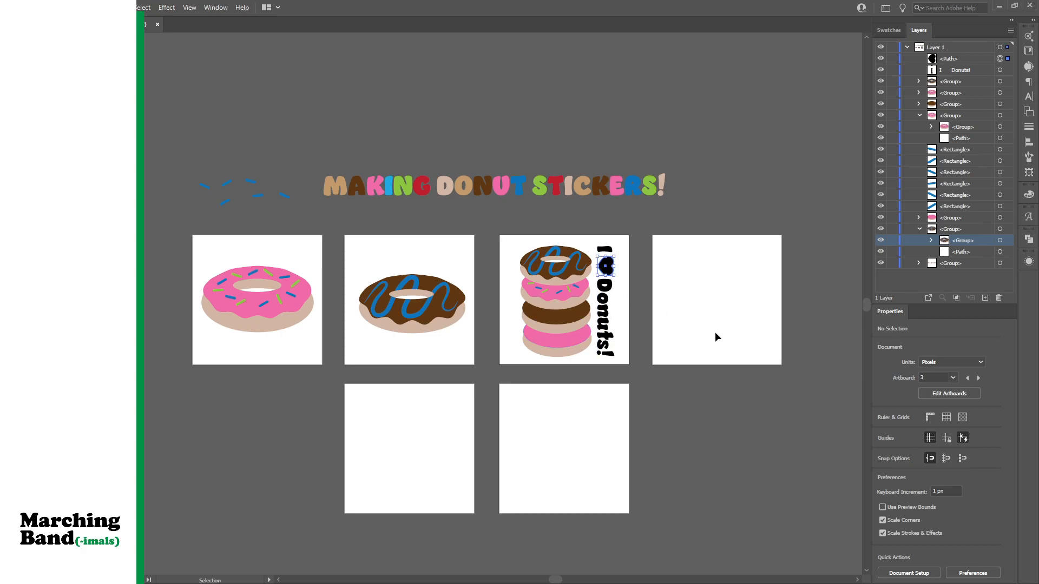
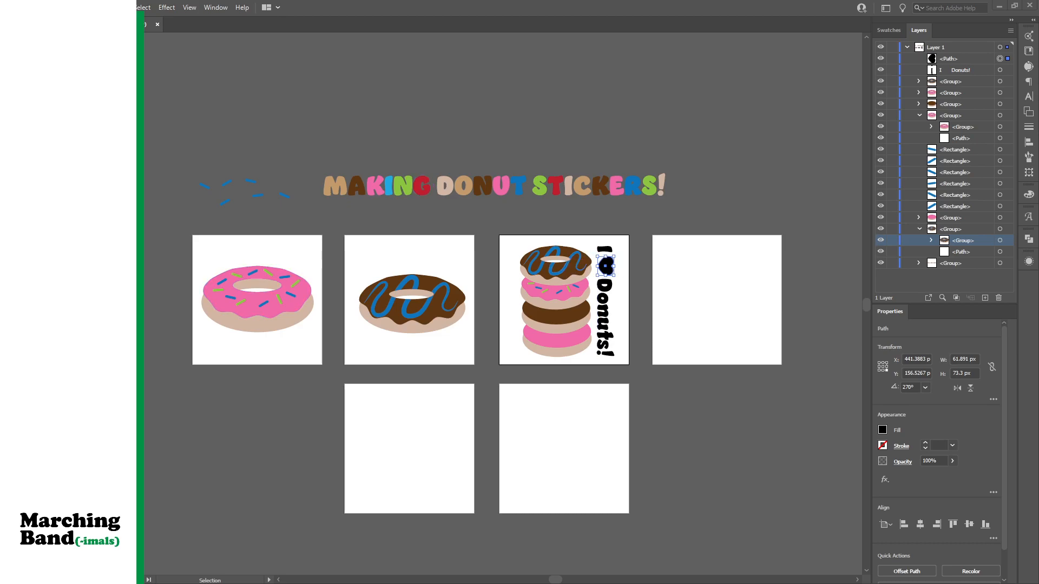
{"action": "left_click", "coordinate": [838, 470]}
{"action": "left_click", "coordinate": [605, 349]}
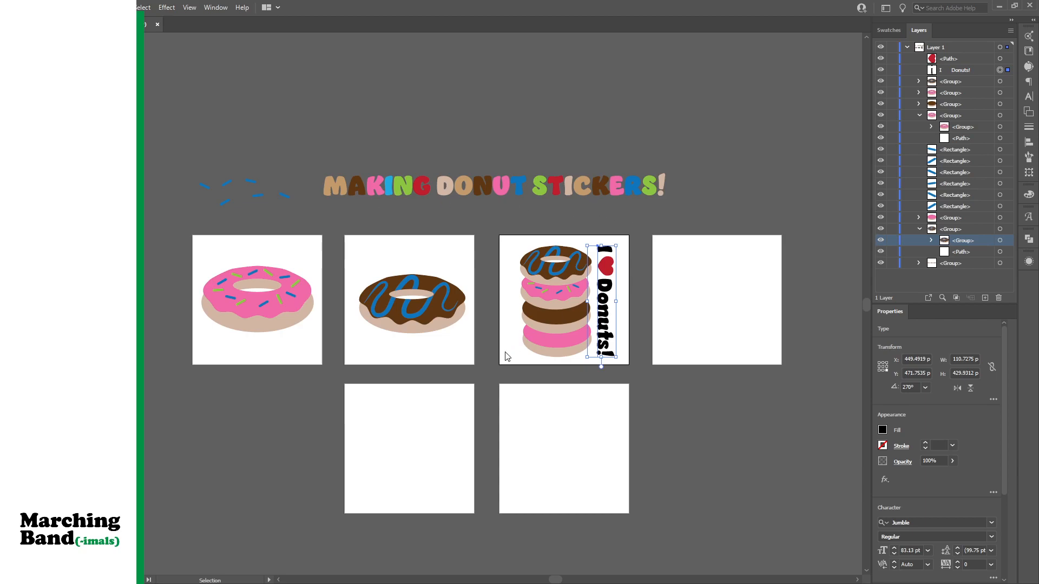
{"action": "key", "text": "ctrl+shift+o"}
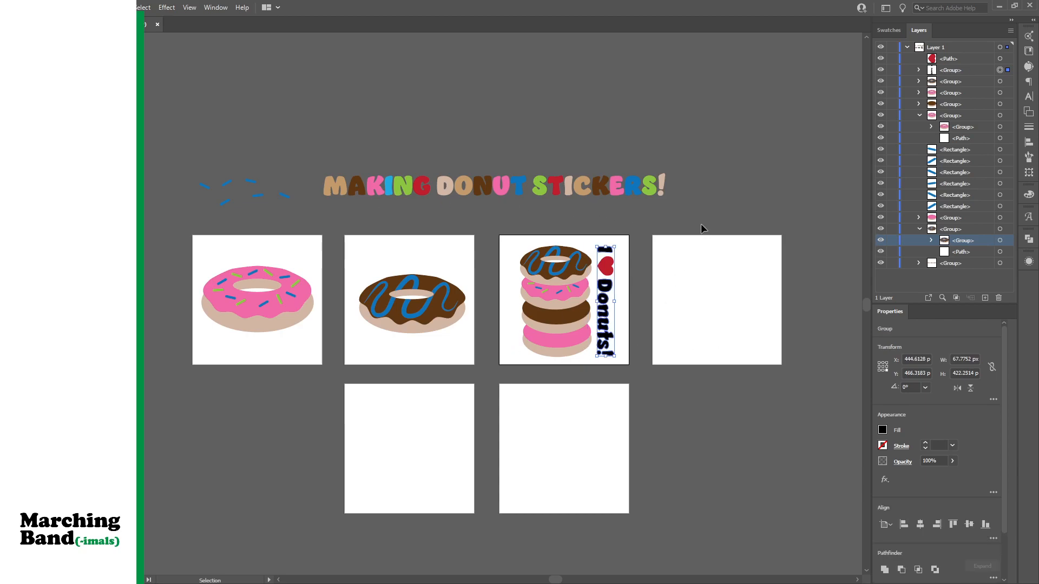
Fill the outlined "I" and the exclamation mark with the blue used in the title lettering
{"action": "key", "text": "ctrl+shift+a"}
{"action": "key", "text": "a"}
{"action": "left_click", "coordinate": [607, 252]}
{"action": "key", "text": "v"}
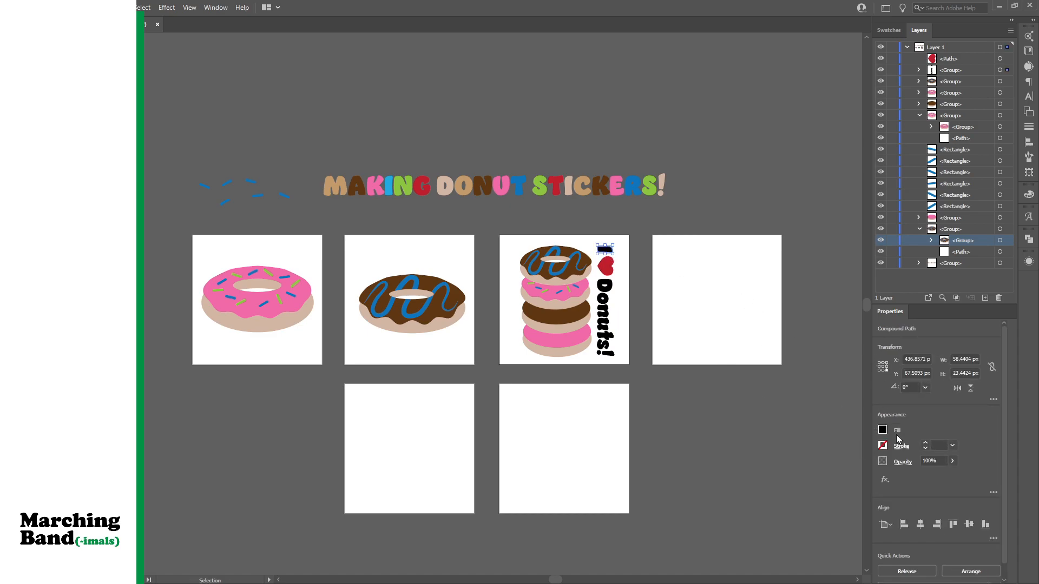
{"action": "key", "text": "ctrl+z"}
{"action": "key", "text": "a"}
{"action": "left_click_drag", "start_coordinate": [602, 355], "coordinate": [602, 359]}
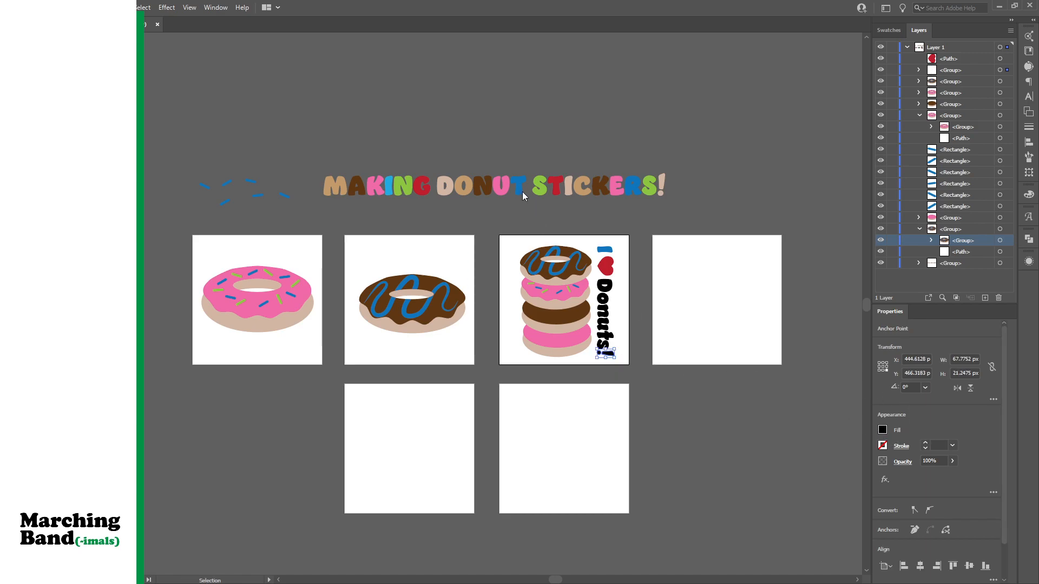
{"action": "key", "text": "comma"}
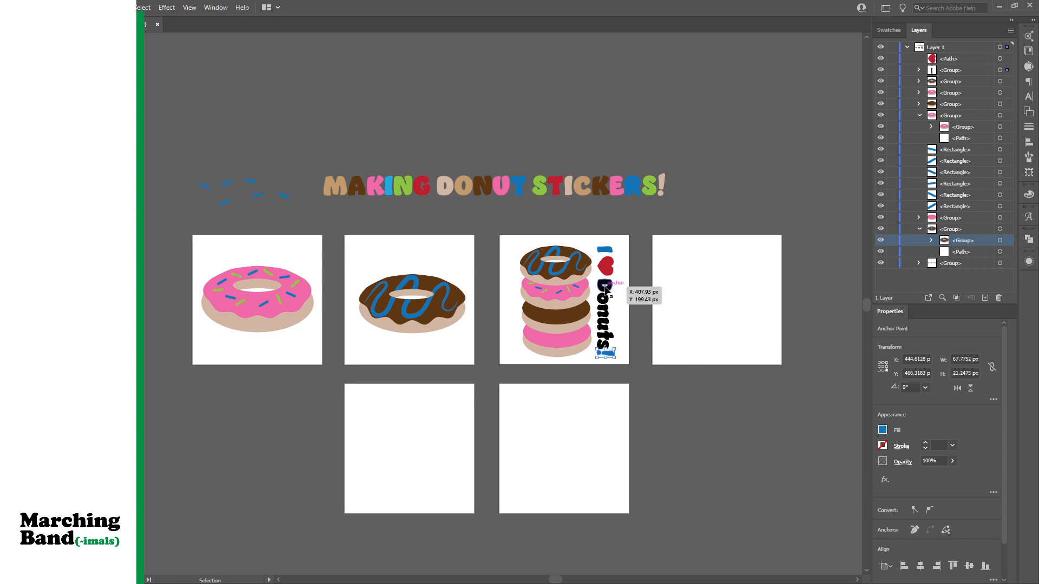
{"action": "left_click", "coordinate": [606, 306], "text": "ctrl"}
{"action": "left_click", "coordinate": [607, 306]}
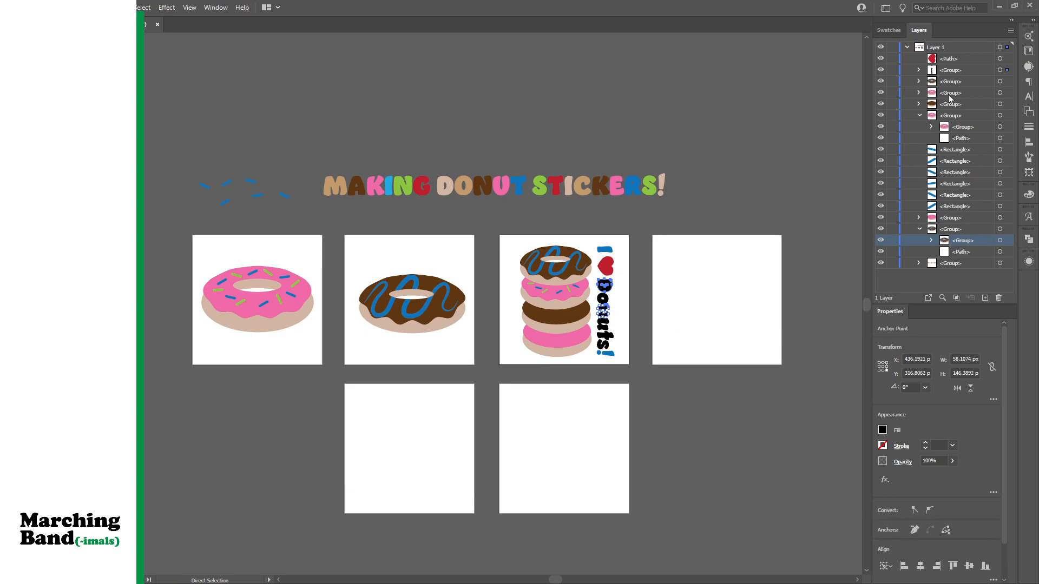
{"action": "key", "text": "v"}
{"action": "left_click", "coordinate": [820, 134]}
Select the six letter shapes of "Donuts" together and fill them with the same blue as the "I"
{"action": "left_click", "coordinate": [993, 92]}
{"action": "left_click", "coordinate": [994, 104], "text": "shift"}
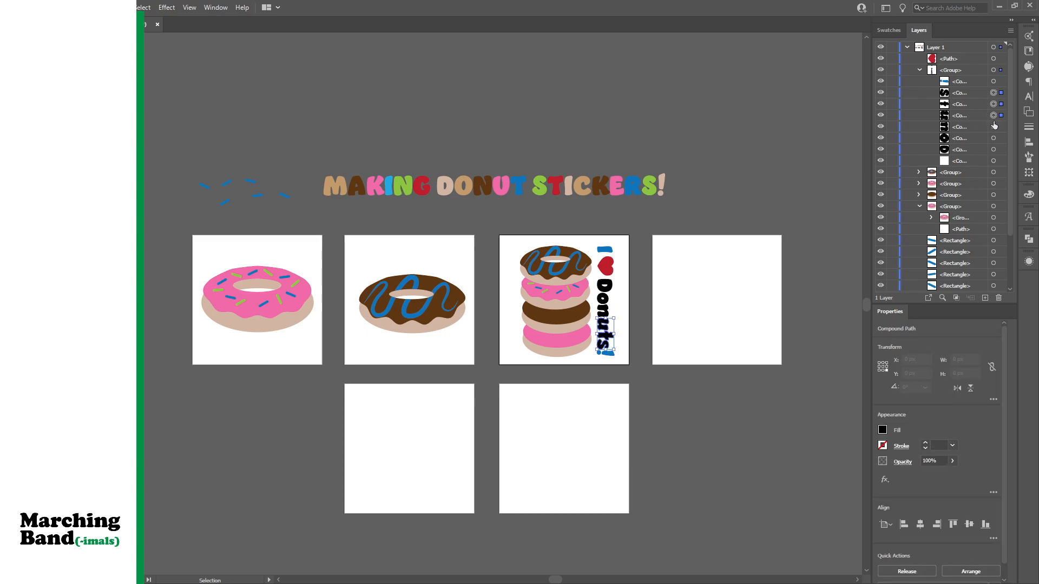
{"action": "left_click", "coordinate": [994, 115], "text": "shift"}
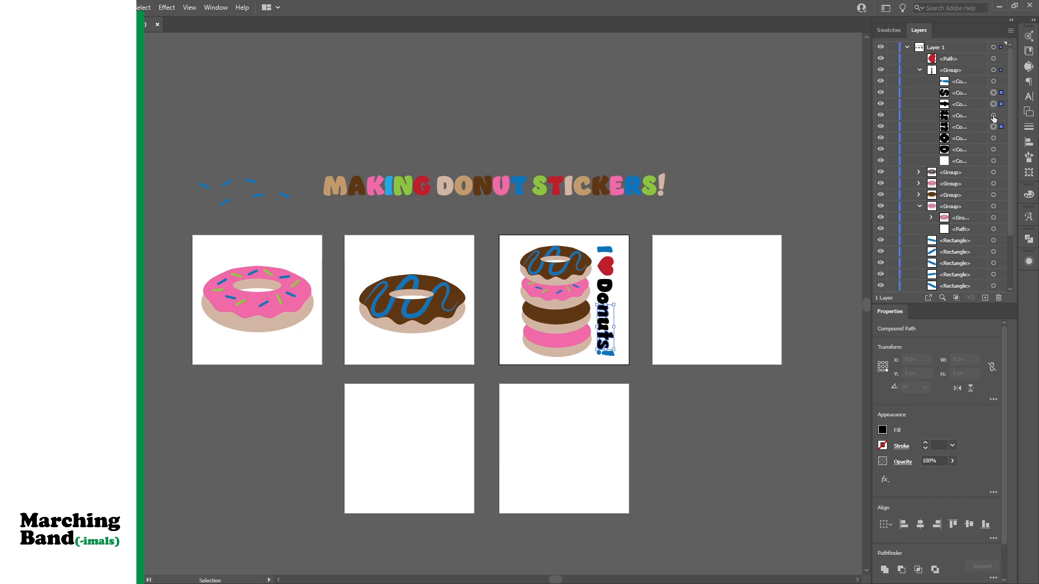
{"action": "left_click", "coordinate": [993, 127], "text": "shift"}
{"action": "left_click", "coordinate": [993, 138], "text": "shift"}
{"action": "left_click", "coordinate": [994, 149], "text": "shift"}
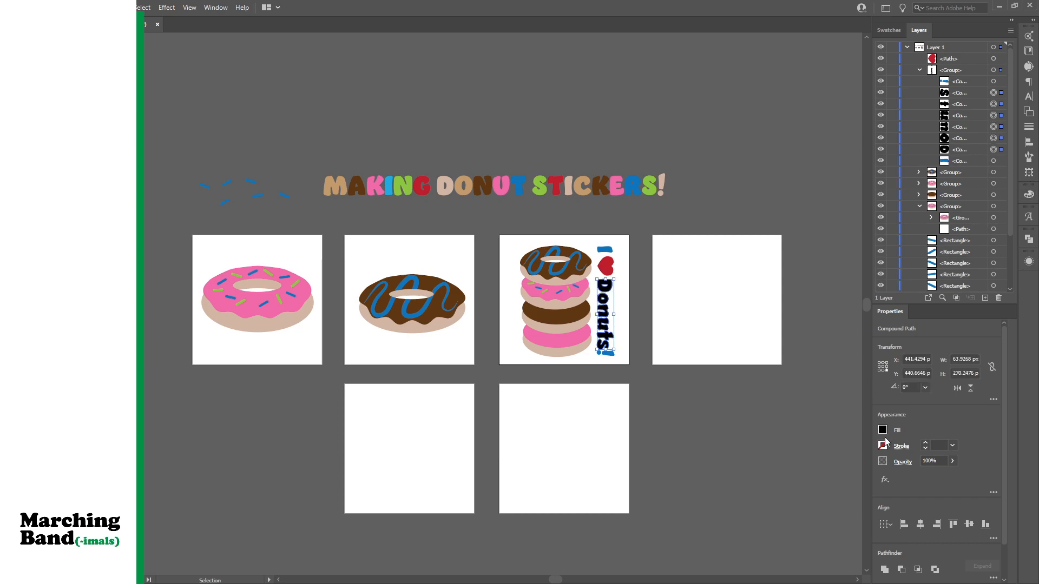
{"action": "left_click", "coordinate": [777, 474]}
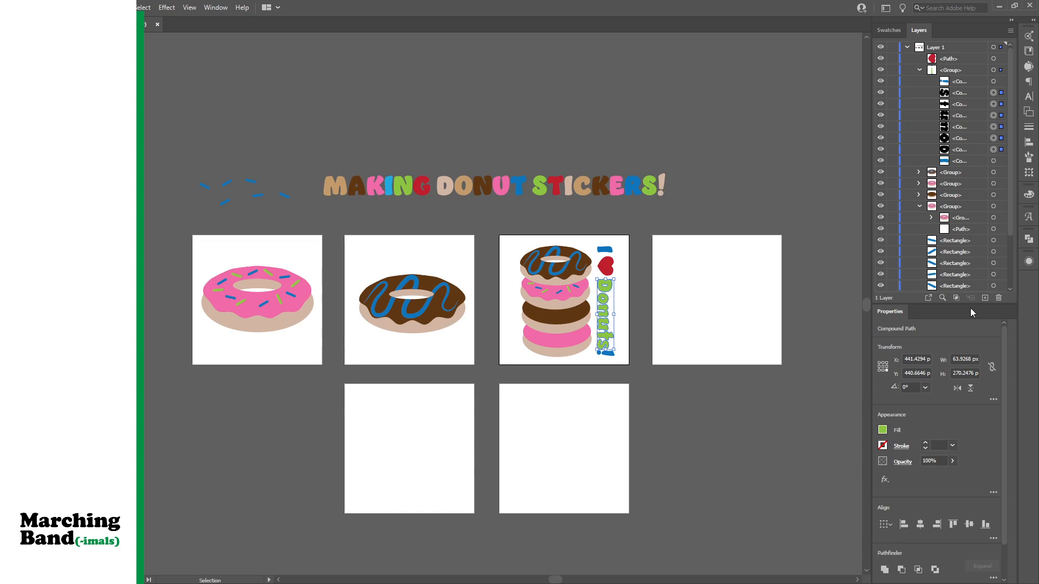
{"action": "left_click", "coordinate": [829, 479]}
{"action": "left_click", "coordinate": [687, 411]}
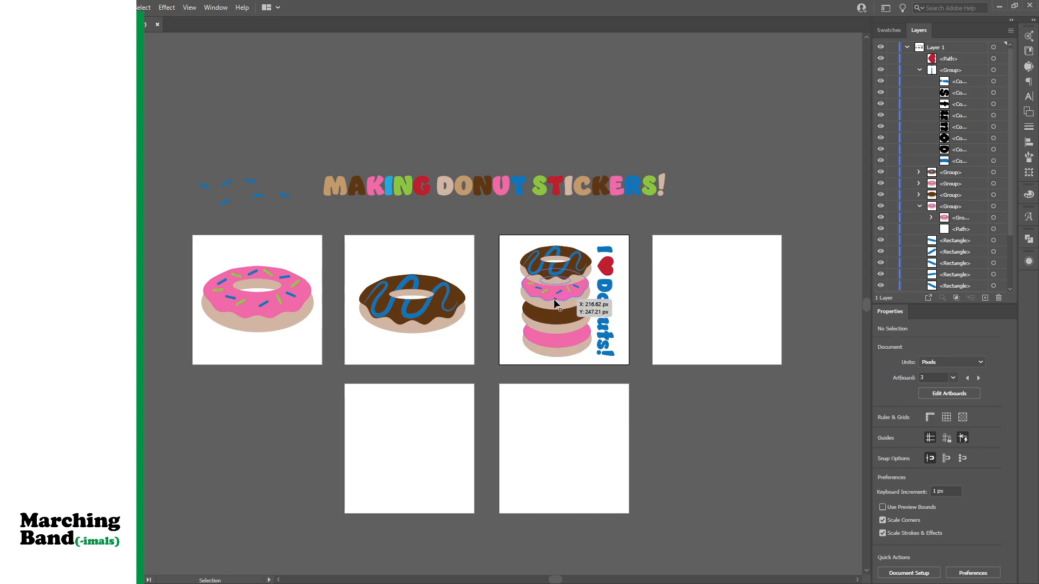
Move the sprinkled donut out below the stack and slide the plain pink donut up beneath the drizzled chocolate one
{"action": "left_click_drag", "start_coordinate": [553, 299], "coordinate": [548, 380]}
{"action": "left_click_drag", "start_coordinate": [567, 341], "coordinate": [565, 307]}
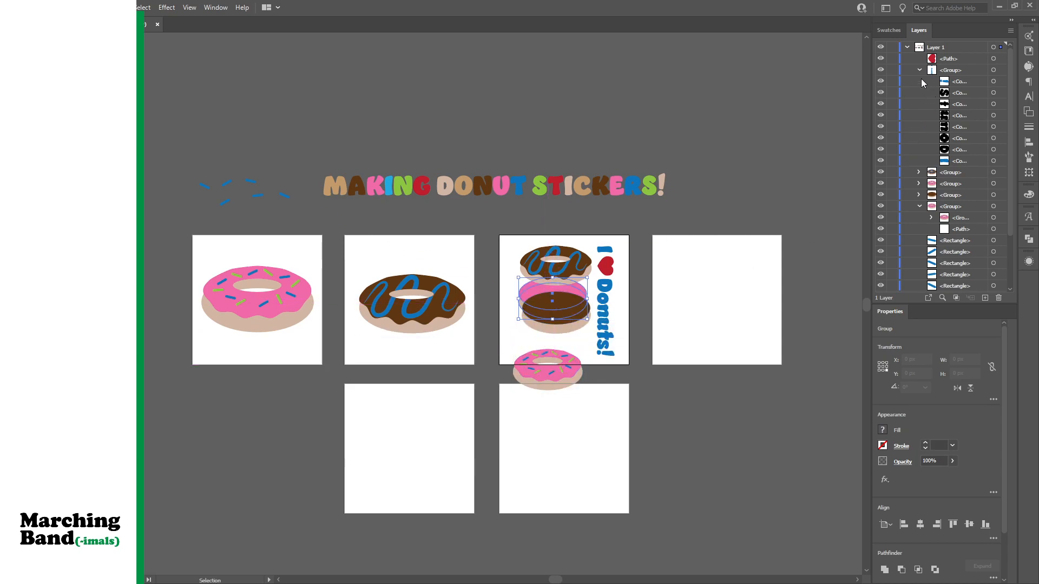
{"action": "left_click", "coordinate": [919, 70]}
Rearrange the layer order of the sprinkled pink donut groups beneath the drizzled chocolate donut's group
{"action": "left_click", "coordinate": [950, 93]}
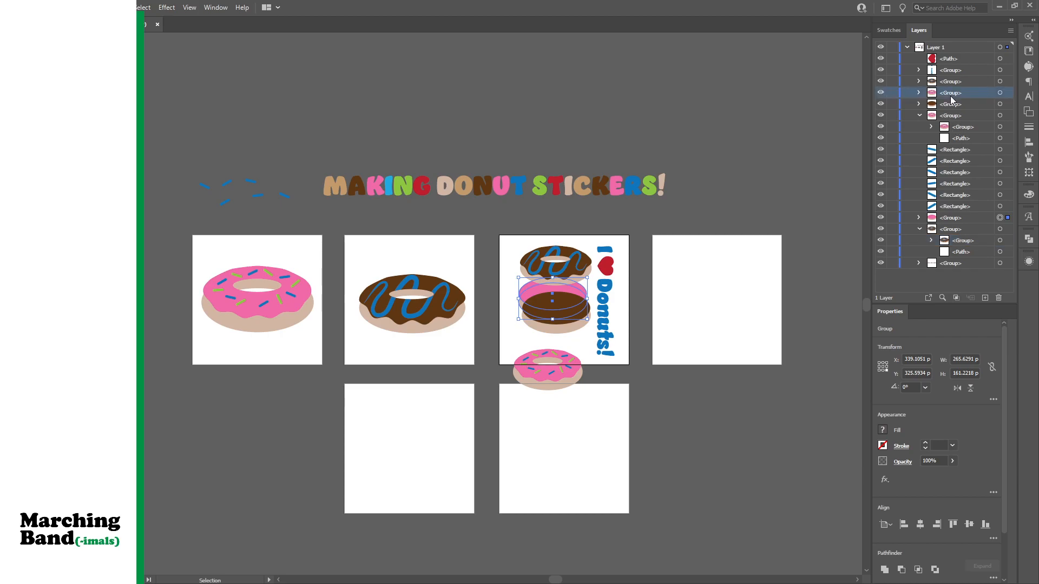
{"action": "mouse_move", "coordinate": [950, 94]}
{"action": "left_mouse_down"}
{"action": "mouse_move", "coordinate": [949, 141]}
{"action": "mouse_move", "coordinate": [955, 91]}
{"action": "left_mouse_up"}
{"action": "left_click", "coordinate": [919, 116]}
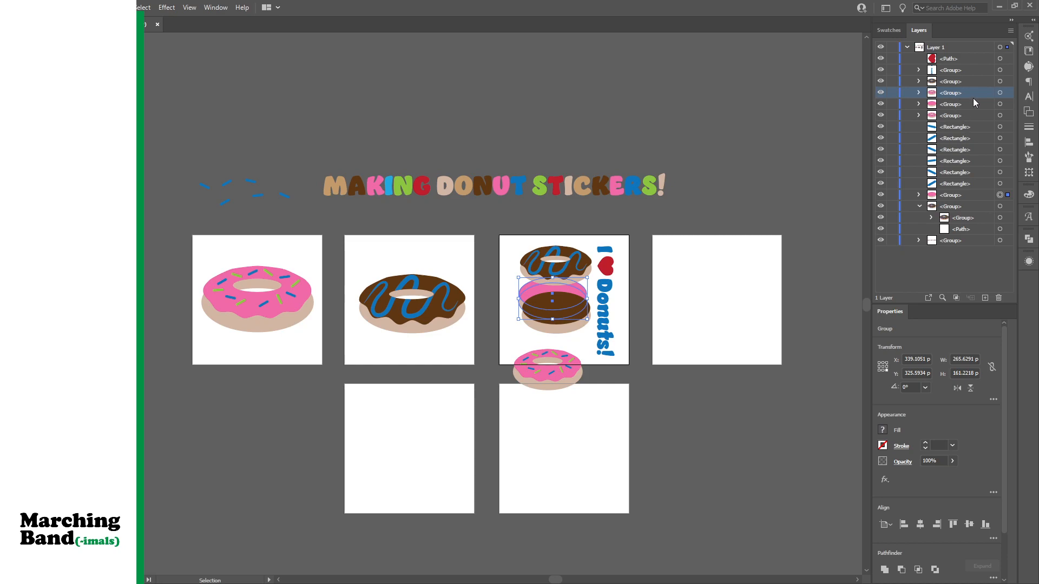
{"action": "mouse_move", "coordinate": [962, 95]}
{"action": "left_mouse_down"}
{"action": "mouse_move", "coordinate": [959, 111]}
{"action": "mouse_move", "coordinate": [958, 96]}
{"action": "mouse_move", "coordinate": [952, 104]}
{"action": "left_mouse_up"}
Identify the donut groups in the layer order and move the first artboard's donut group below the stack's sprinkled donut group
{"action": "left_click", "coordinate": [919, 104]}
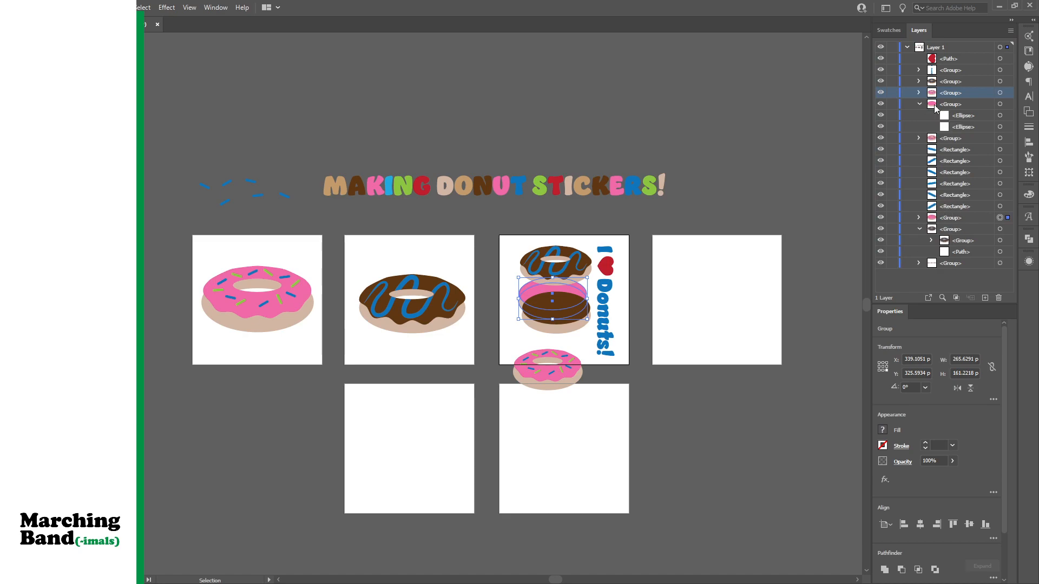
{"action": "left_click", "coordinate": [929, 107]}
{"action": "left_click", "coordinate": [999, 104]}
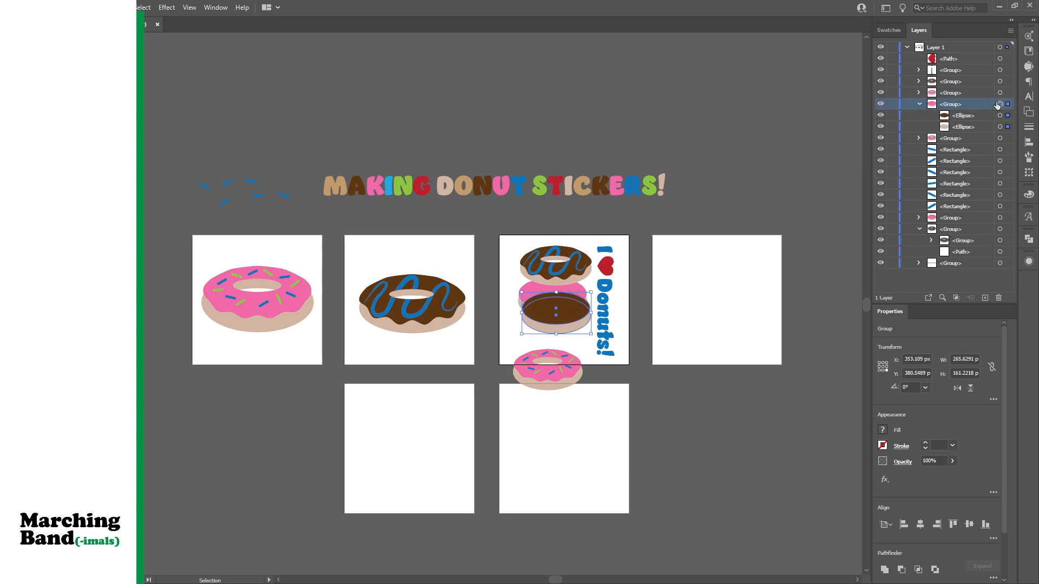
{"action": "left_click", "coordinate": [1000, 93]}
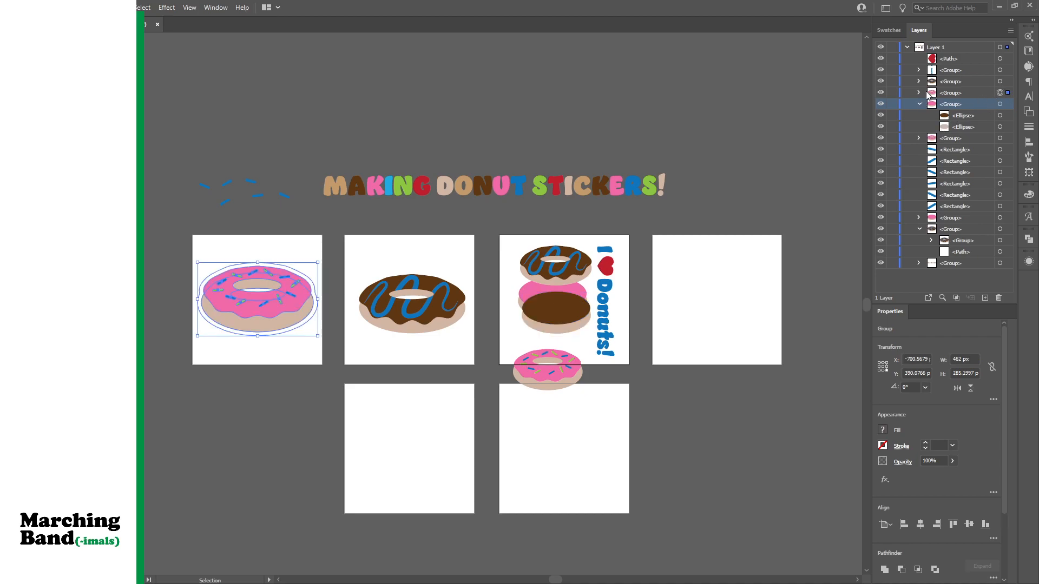
{"action": "left_click_drag", "start_coordinate": [964, 98], "coordinate": [954, 141]}
{"action": "left_click_drag", "start_coordinate": [961, 96], "coordinate": [947, 144]}
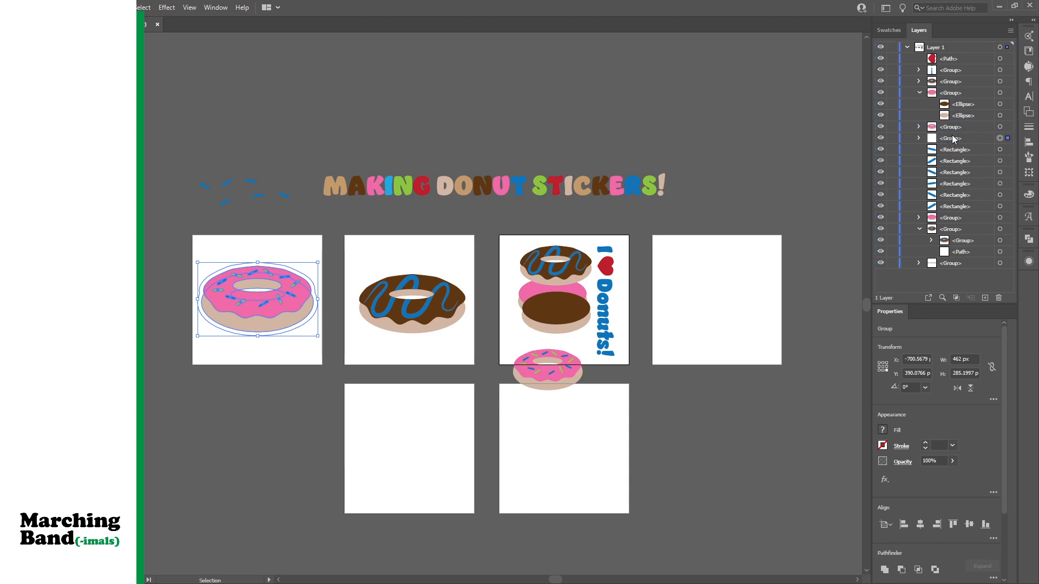
Find the plain pink donut's group and move it directly above the plain brown donut's group in the layer order
{"action": "left_click", "coordinate": [959, 104]}
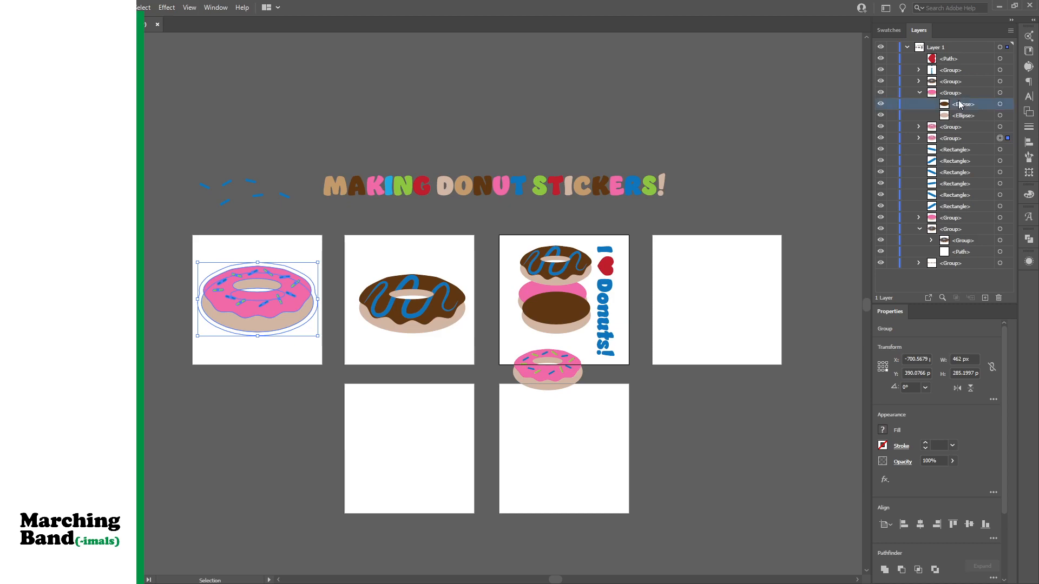
{"action": "left_click", "coordinate": [955, 127]}
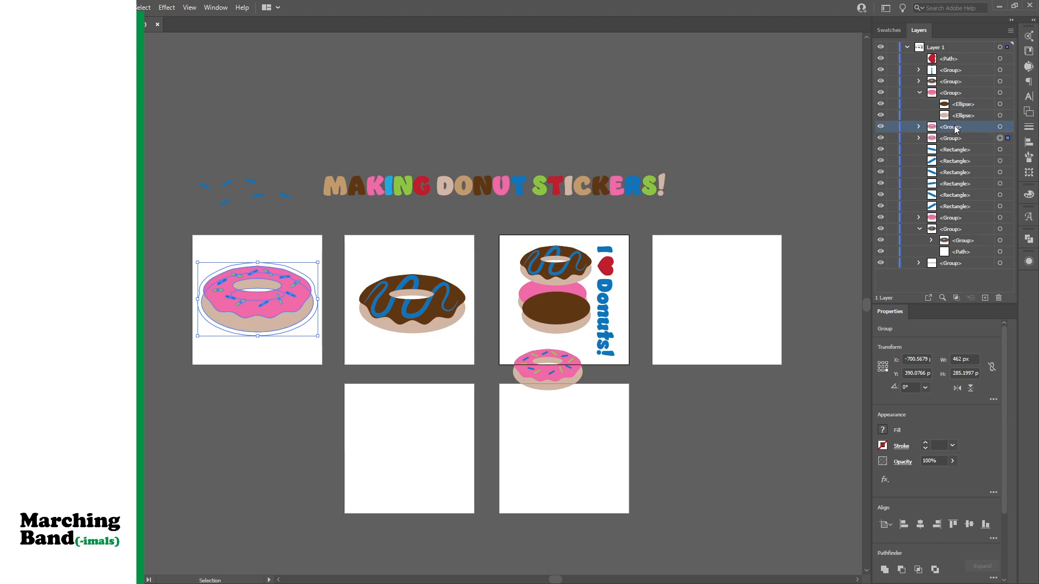
{"action": "left_click", "coordinate": [1000, 127]}
{"action": "left_click", "coordinate": [557, 300]}
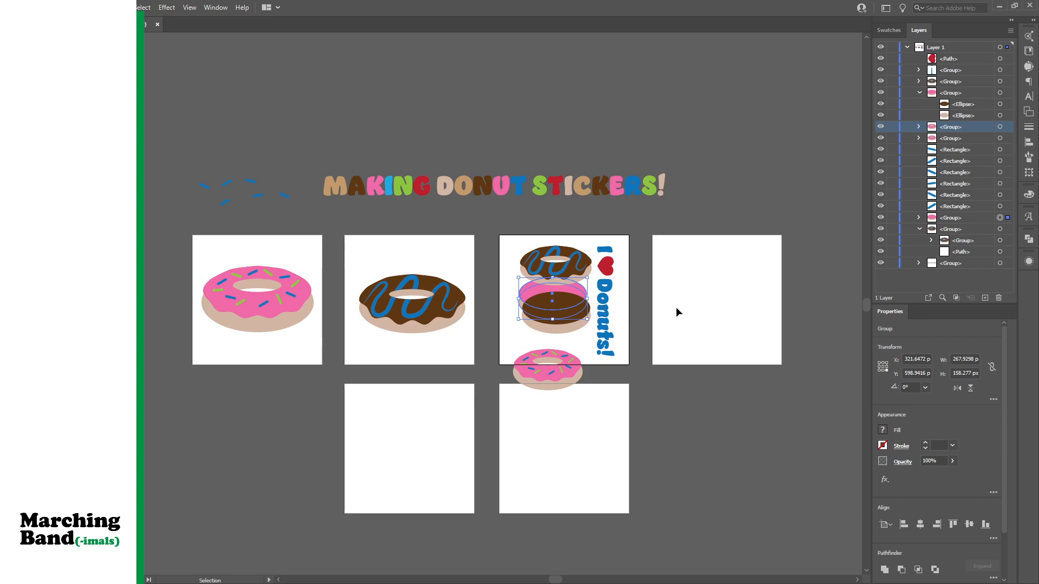
{"action": "left_click", "coordinate": [956, 222]}
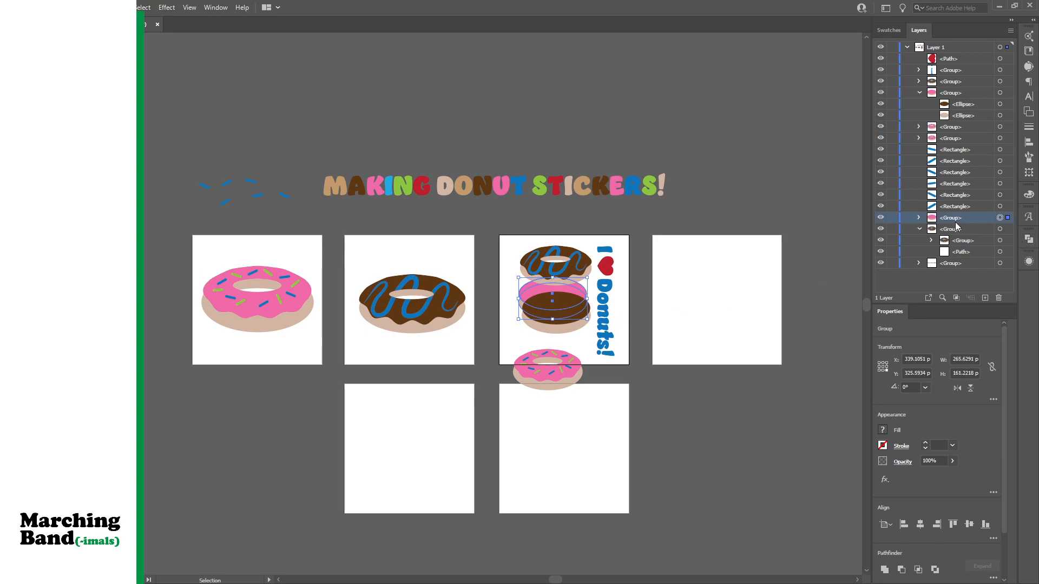
{"action": "left_click_drag", "start_coordinate": [956, 224], "coordinate": [956, 91]}
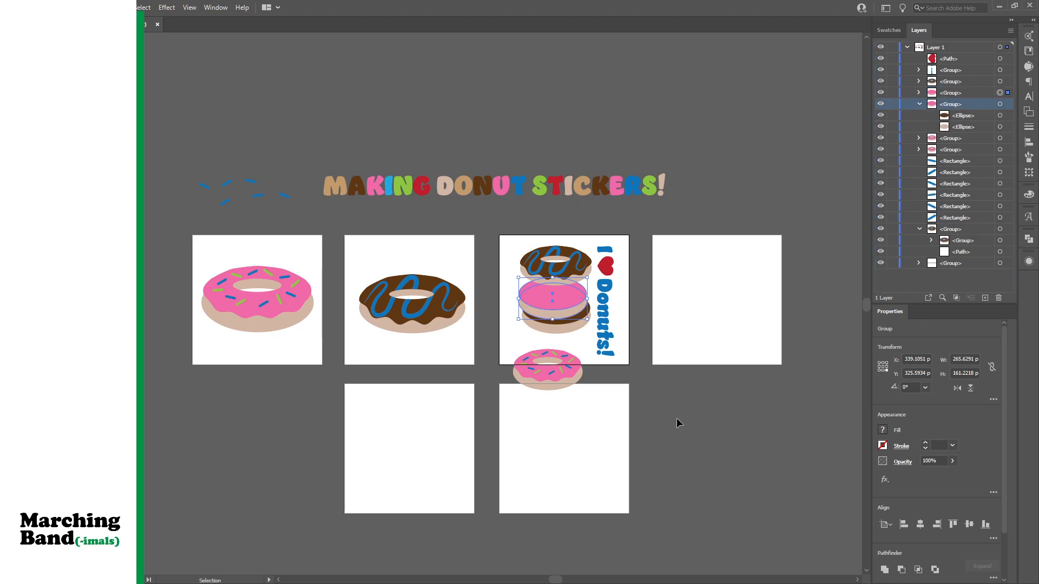
Fit the plain pink donut between the two chocolate donuts and move the sprinkled donut up to the base of the stack
{"action": "left_click", "coordinate": [698, 417]}
{"action": "mouse_move", "coordinate": [566, 299]}
{"action": "left_mouse_down"}
{"action": "mouse_move", "coordinate": [568, 288]}
{"action": "mouse_move", "coordinate": [568, 319]}
{"action": "left_mouse_up"}
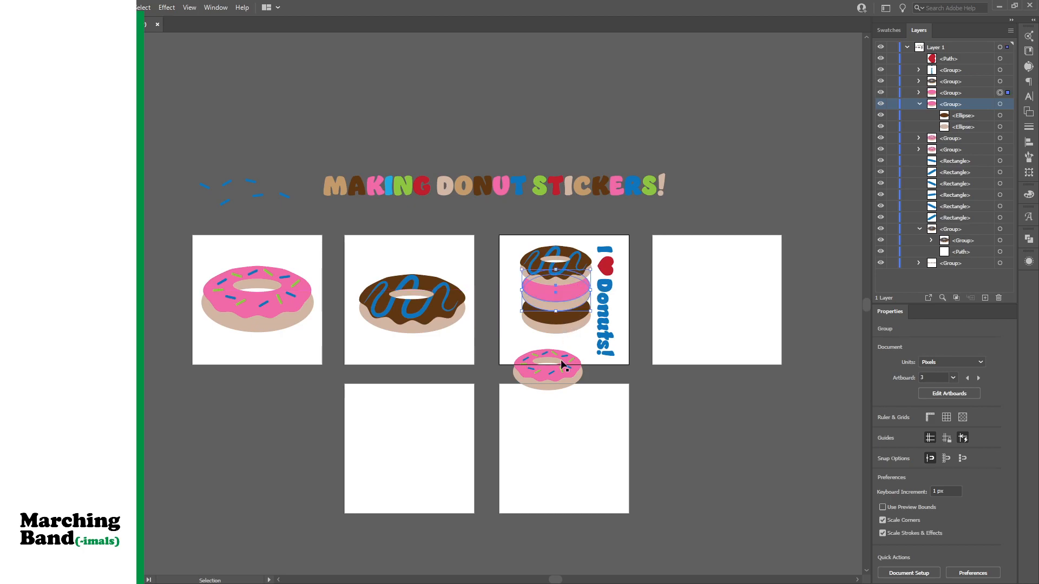
{"action": "left_click_drag", "start_coordinate": [572, 385], "coordinate": [579, 347]}
{"action": "left_click_drag", "start_coordinate": [564, 272], "coordinate": [518, 295]}
{"action": "left_click_drag", "start_coordinate": [563, 323], "coordinate": [572, 305]}
Resize the plain pink donut slightly and adjust the donuts' positions to space the stack evenly
{"action": "left_click", "coordinate": [547, 286]}
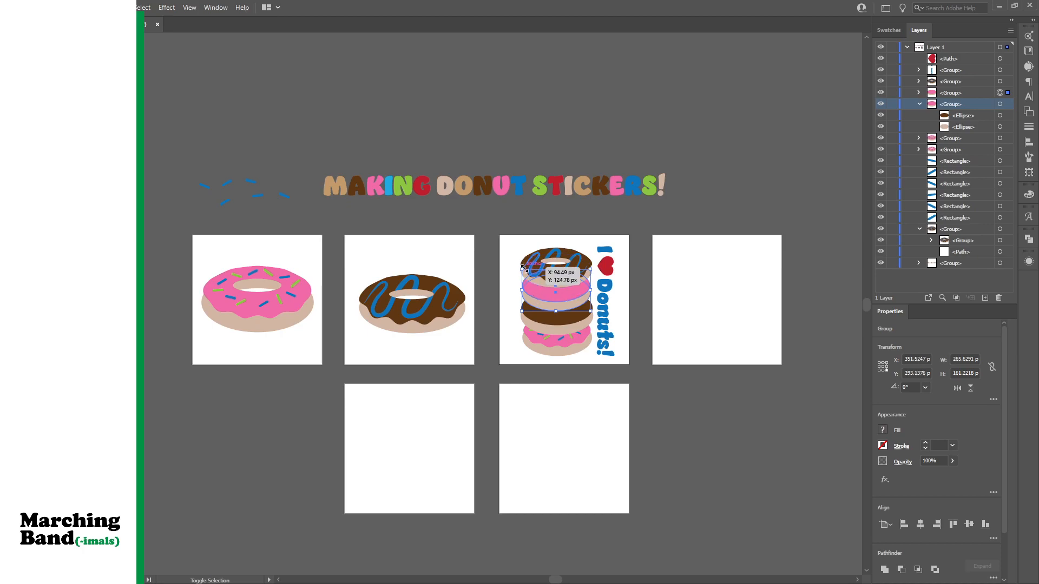
{"action": "left_click_drag", "start_coordinate": [522, 269], "coordinate": [522, 269]}
{"action": "left_click_drag", "start_coordinate": [569, 310], "coordinate": [569, 305]}
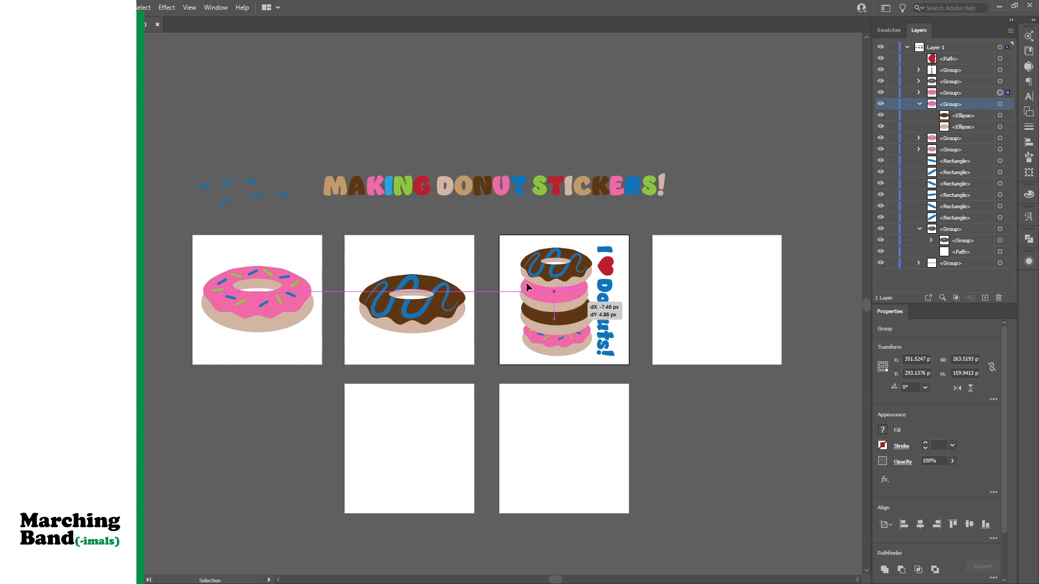
{"action": "left_click_drag", "start_coordinate": [521, 269], "coordinate": [518, 268]}
{"action": "left_click_drag", "start_coordinate": [562, 296], "coordinate": [561, 321]}
{"action": "left_click", "coordinate": [712, 420]}
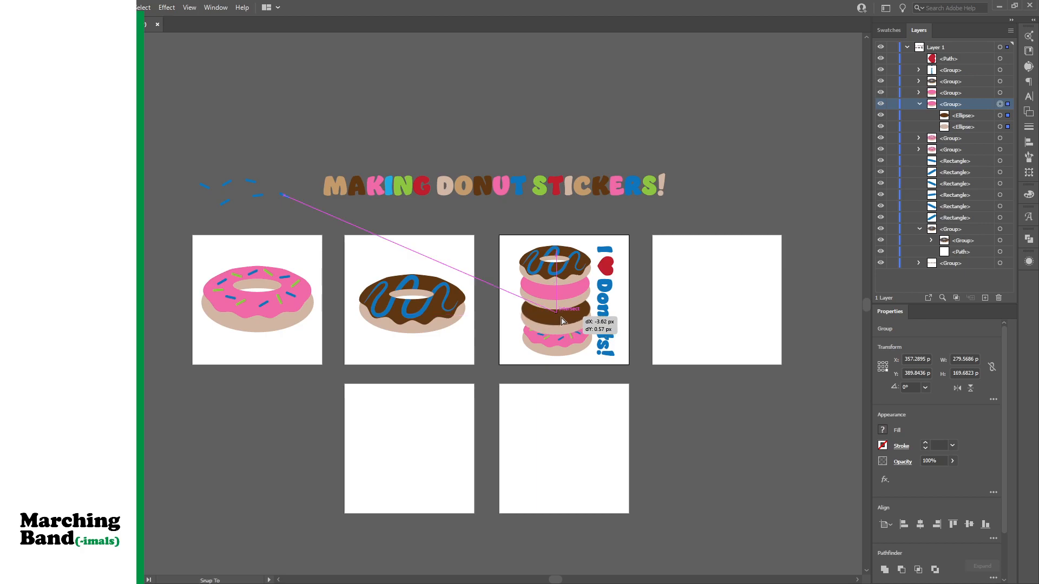
{"action": "left_click", "coordinate": [679, 404]}
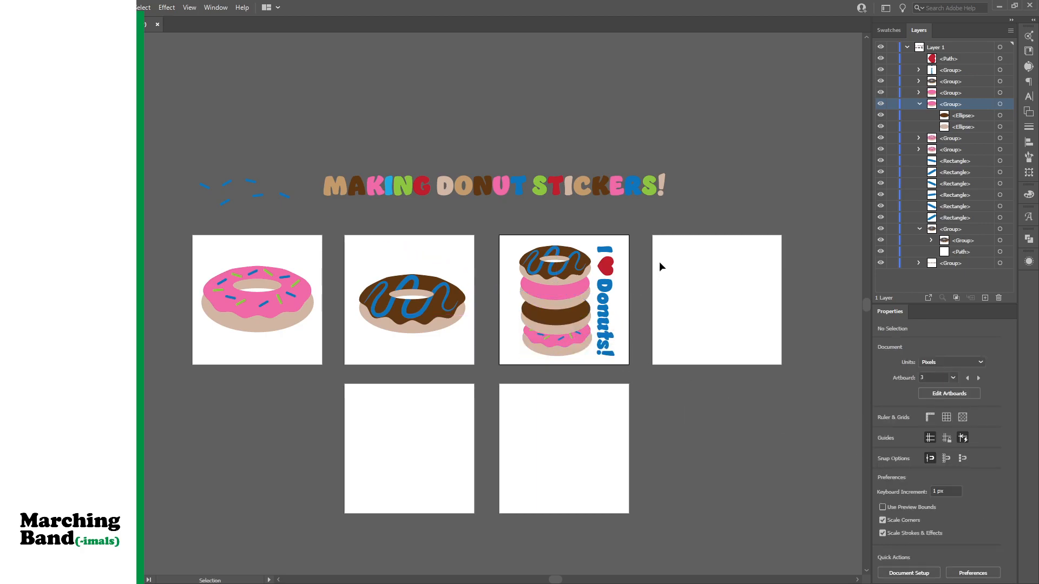
Scale up all four stacked donuts together slightly and shift the stack away from the lettering
{"action": "left_click_drag", "start_coordinate": [518, 232], "coordinate": [573, 400]}
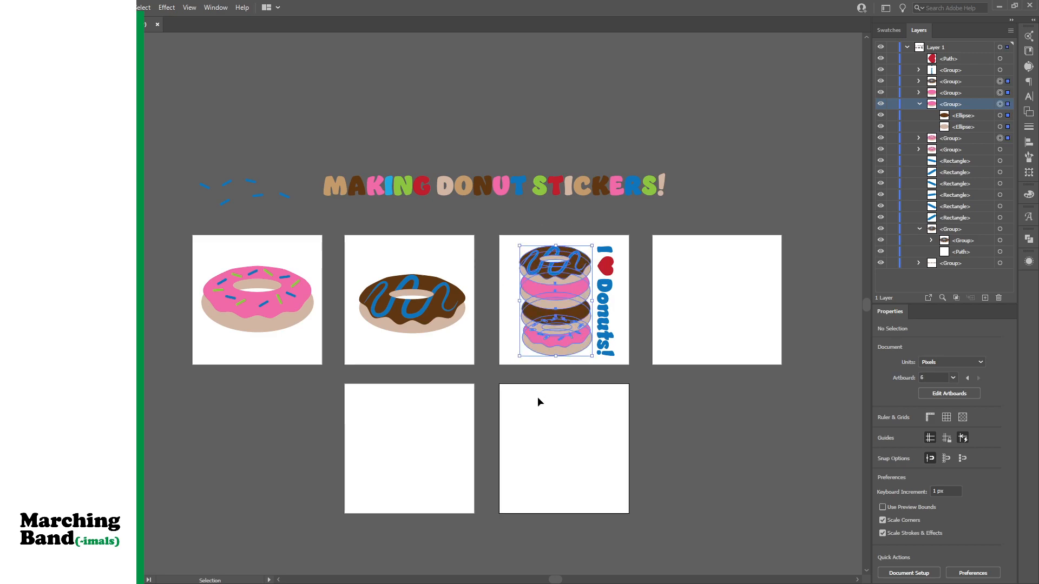
{"action": "left_click_drag", "start_coordinate": [519, 357], "coordinate": [514, 361]}
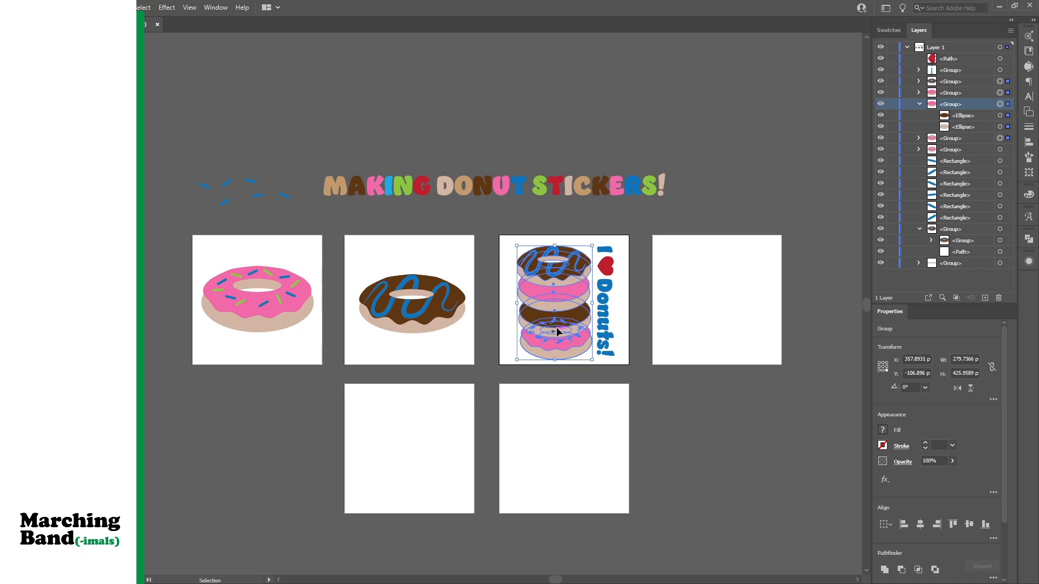
{"action": "left_click_drag", "start_coordinate": [557, 327], "coordinate": [553, 325]}
{"action": "left_click", "coordinate": [746, 405]}
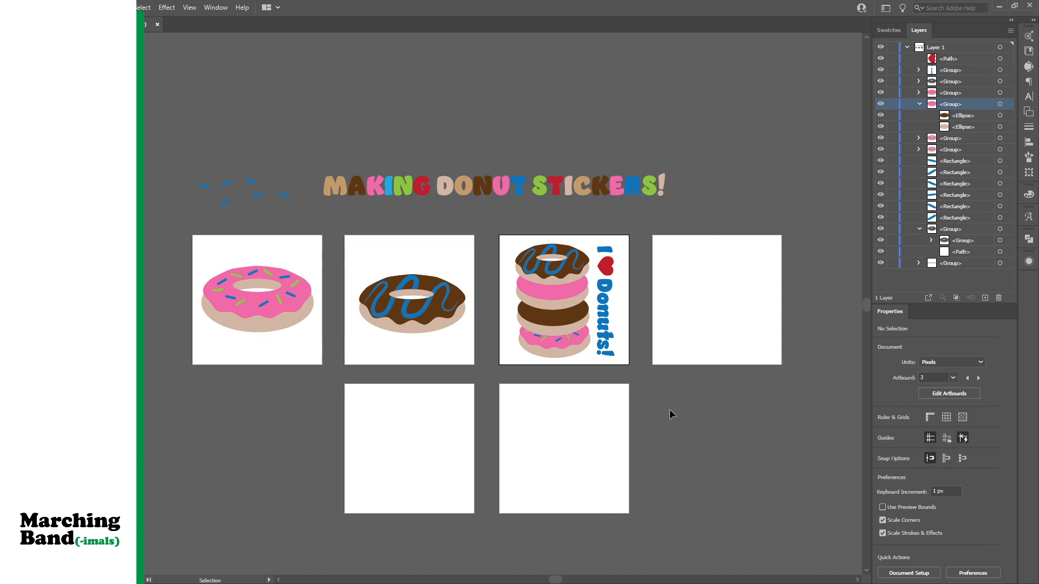
Group the donut stack together with the heart and the "I ♥ Donuts!" lettering
{"action": "left_click_drag", "start_coordinate": [502, 228], "coordinate": [636, 402]}
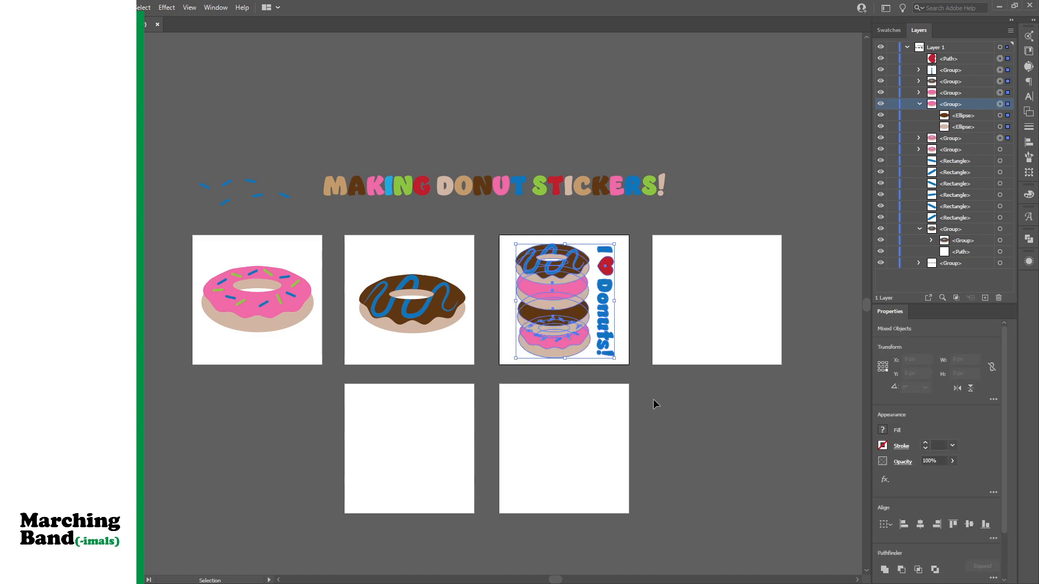
{"action": "key", "text": "a"}
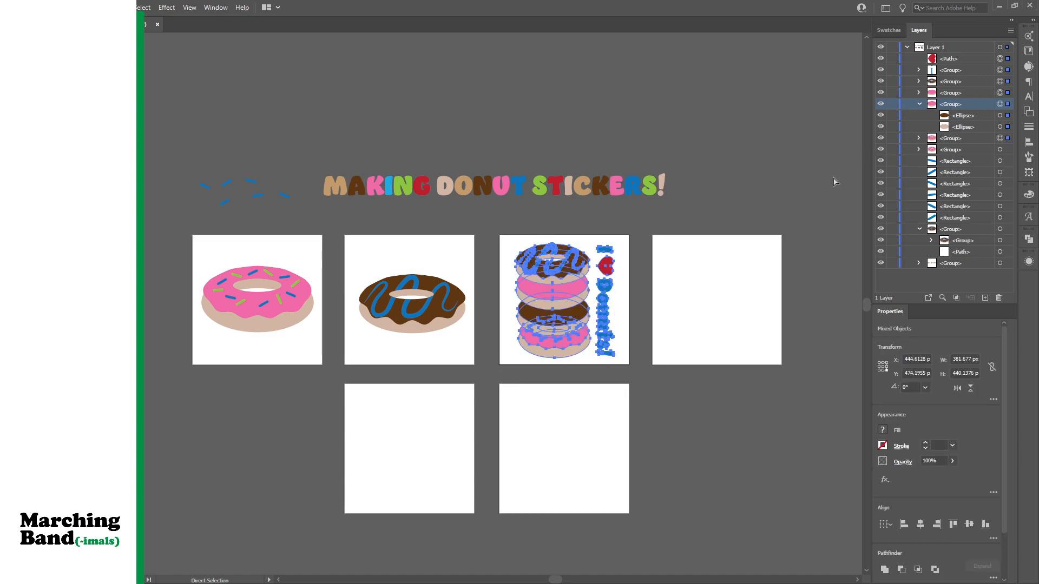
{"action": "key", "text": "ctrl+g"}
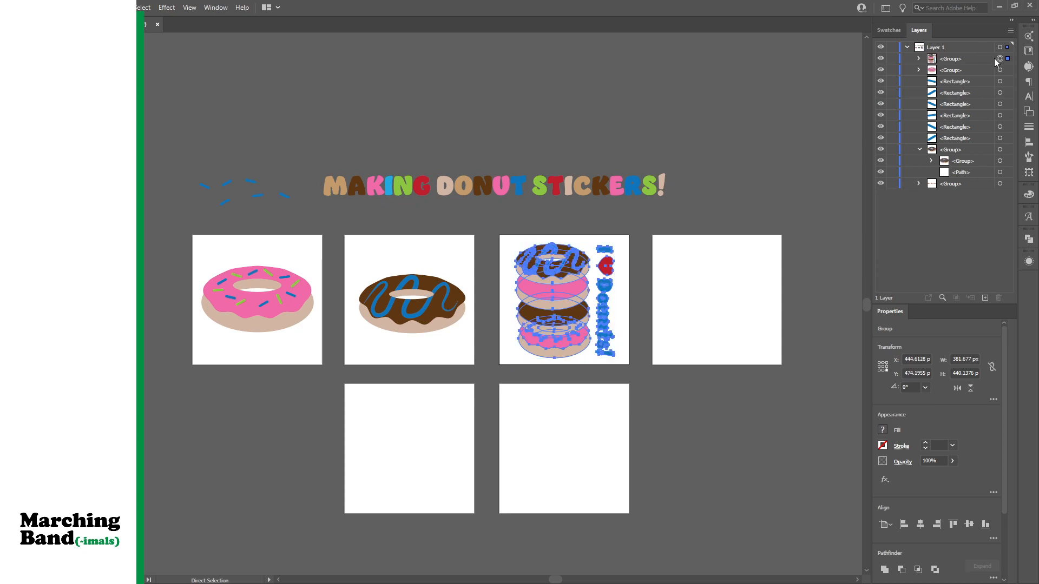
{"action": "key", "text": "v"}
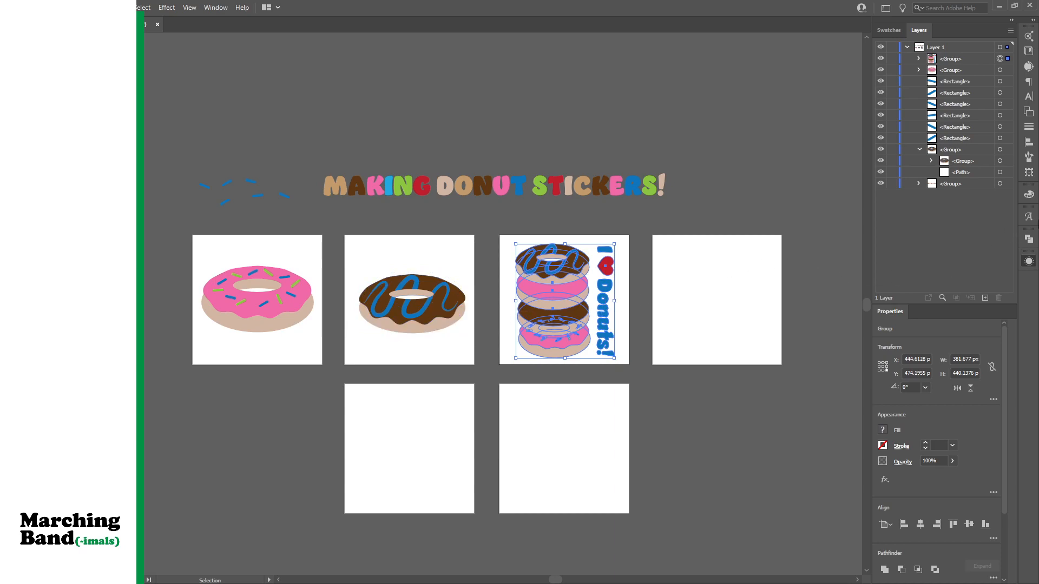
Apply a light grey offset border around the grouped stack and lettering and expand its appearance
{"action": "left_click", "coordinate": [918, 570]}
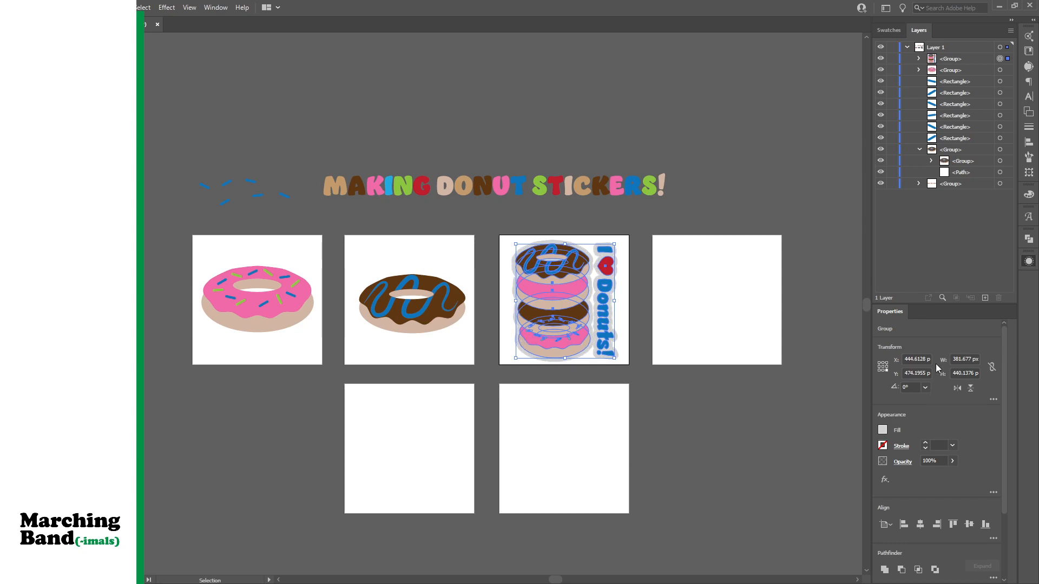
{"action": "left_click", "coordinate": [220, 191]}
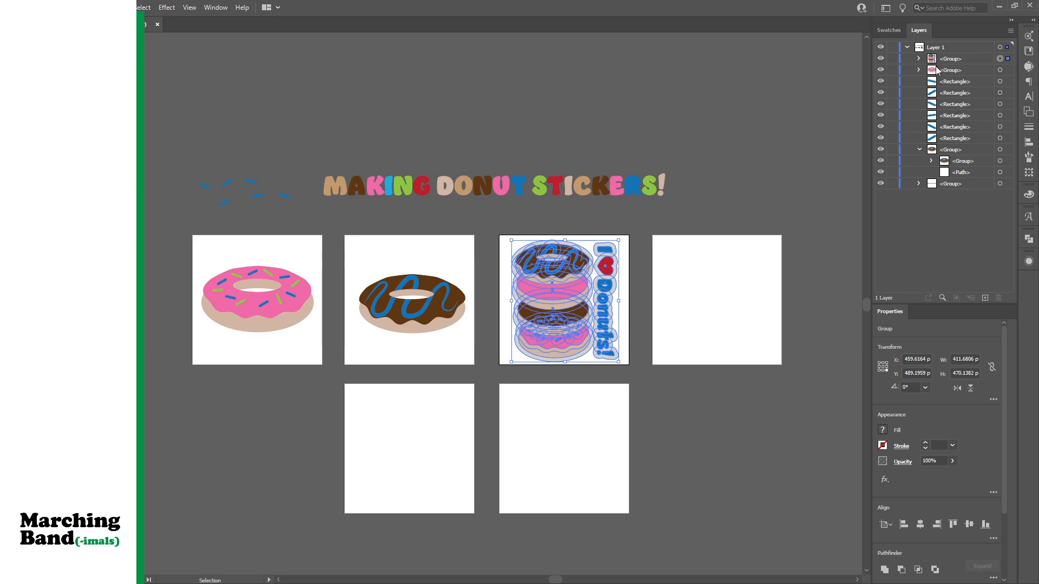
Convert the group of grey border shapes behind the stack and lettering into a compound path
{"action": "left_click", "coordinate": [918, 58]}
{"action": "left_click", "coordinate": [993, 80]}
{"action": "left_click", "coordinate": [998, 82]}
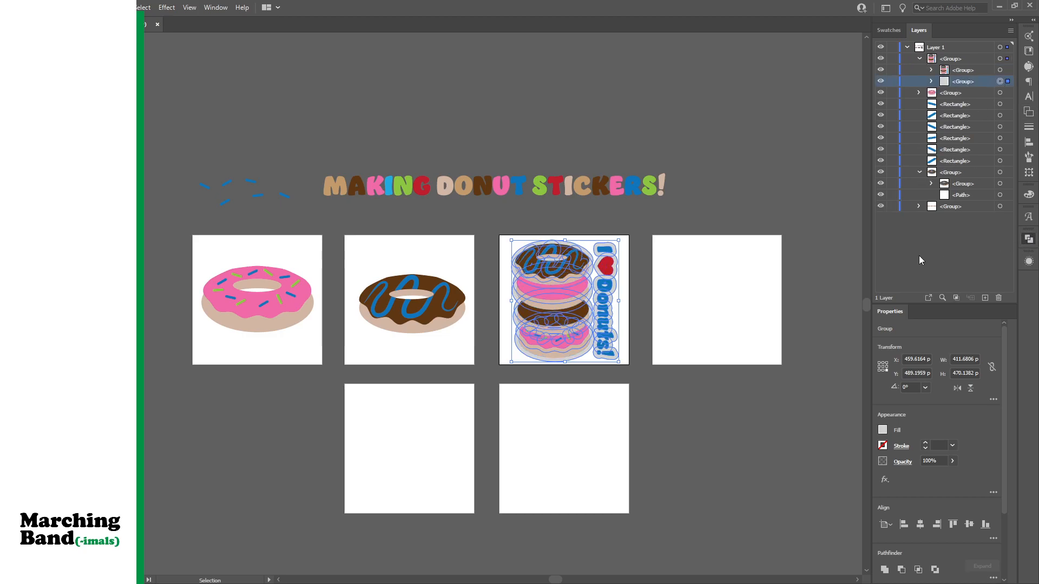
{"action": "key", "text": "ctrl+8"}
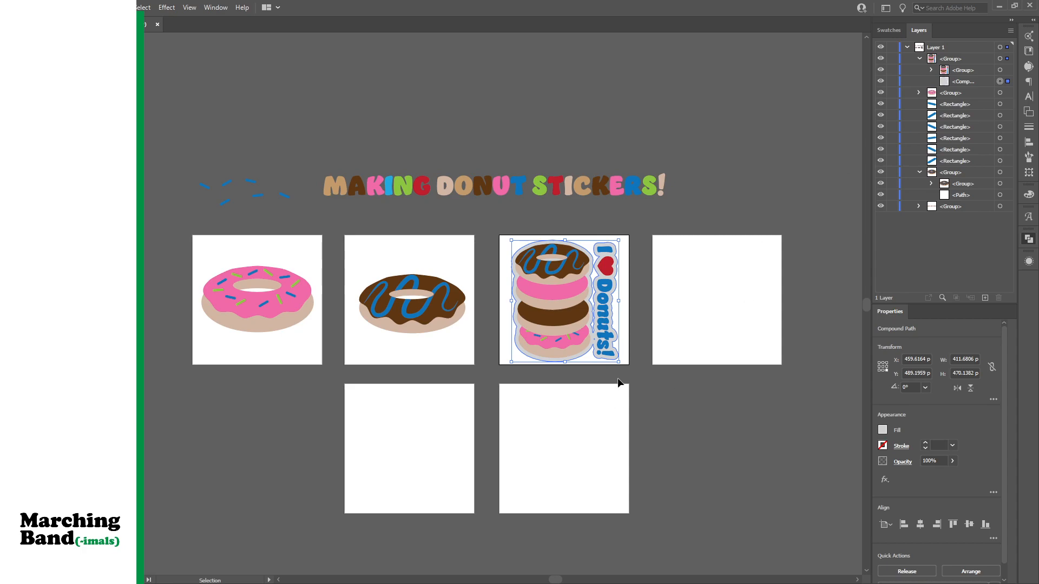
{"action": "left_click", "coordinate": [645, 392]}
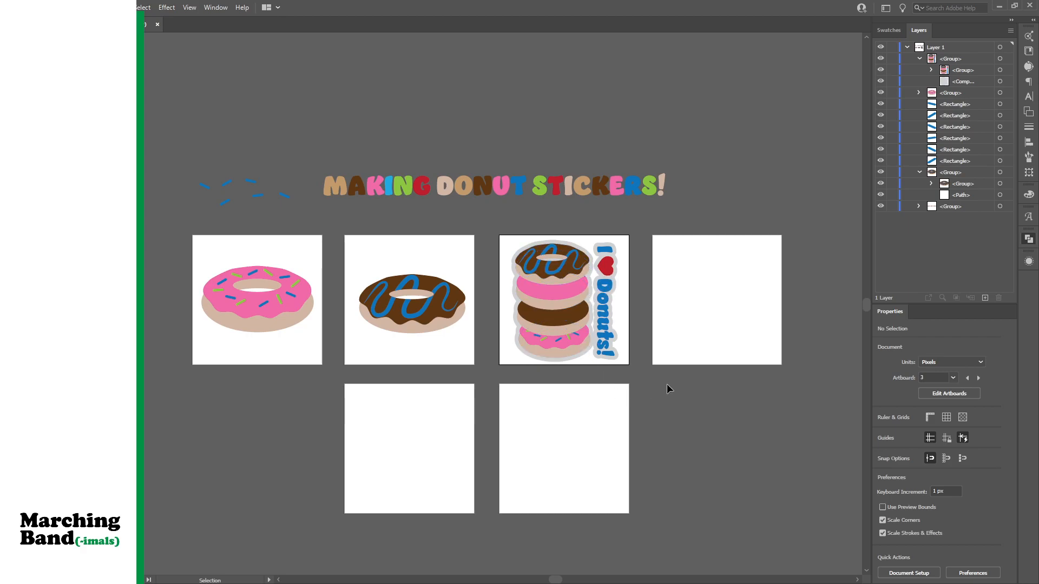
Draw a tall ellipse about 109 by 351 px over the gap between stack and lettering and order it beneath the border path
{"action": "key", "text": "l"}
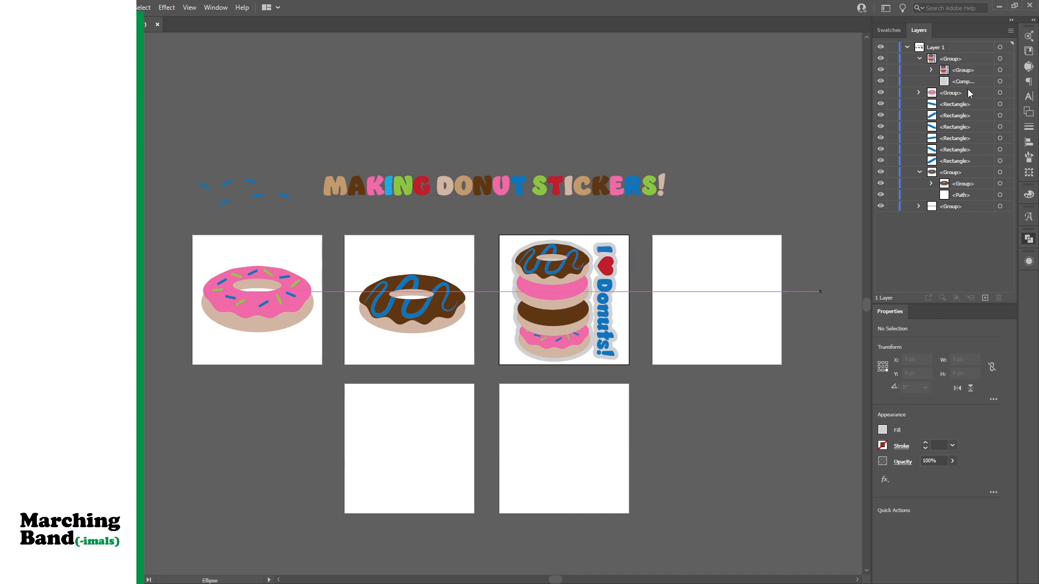
{"action": "left_click_drag", "start_coordinate": [578, 252], "coordinate": [609, 342]}
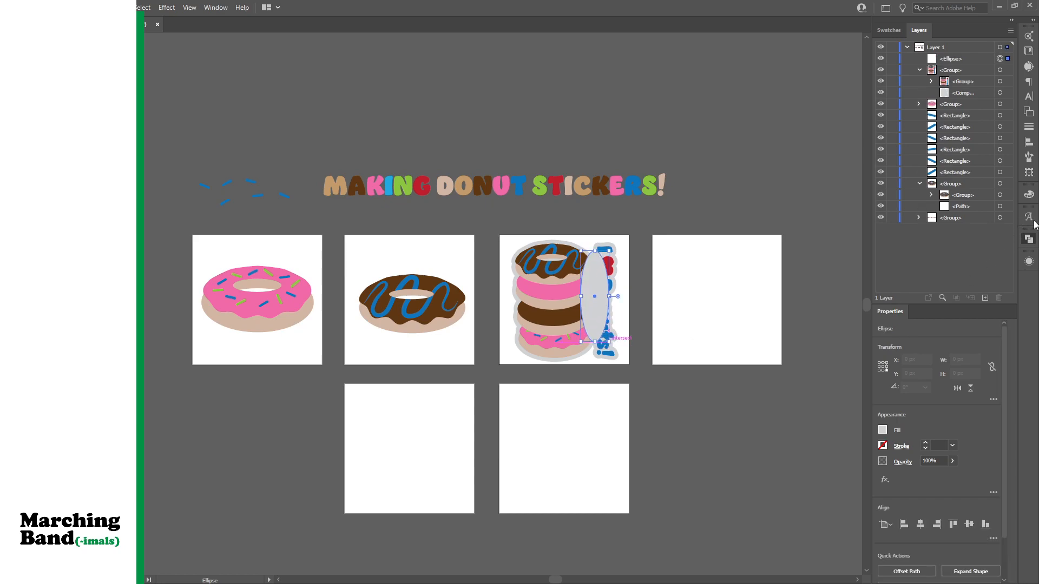
{"action": "left_click_drag", "start_coordinate": [956, 62], "coordinate": [960, 97]}
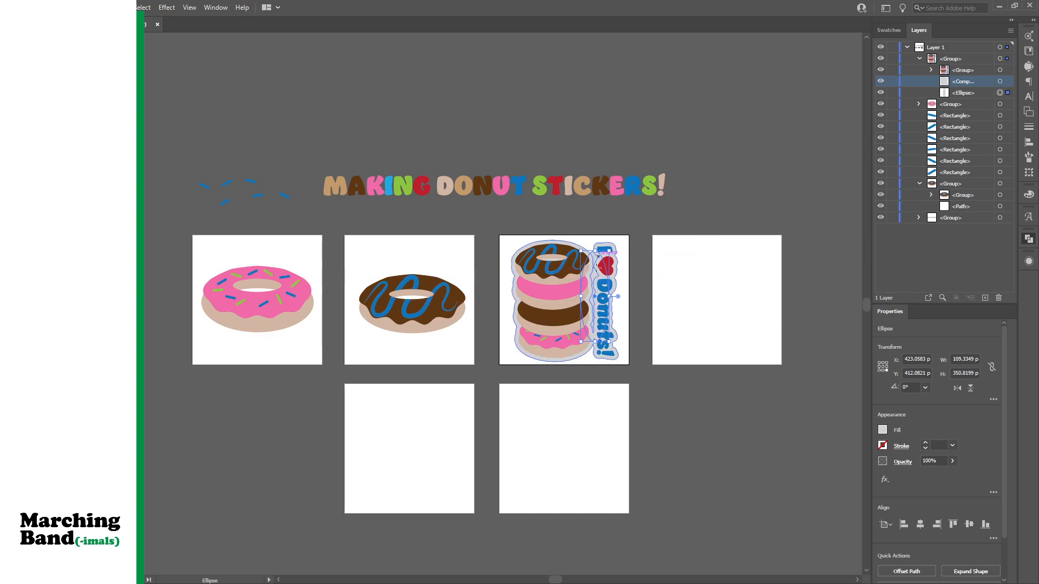
Unite the gap-filling ellipse with the grey border path and fill the combined shape with white
{"action": "left_click", "coordinate": [999, 81], "text": "shift"}
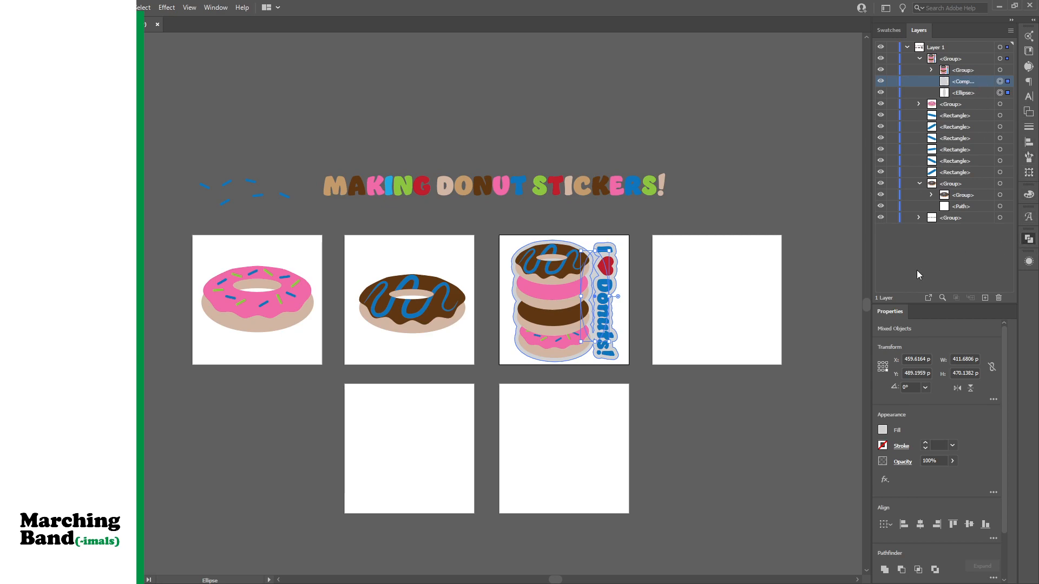
{"action": "left_click", "coordinate": [884, 569]}
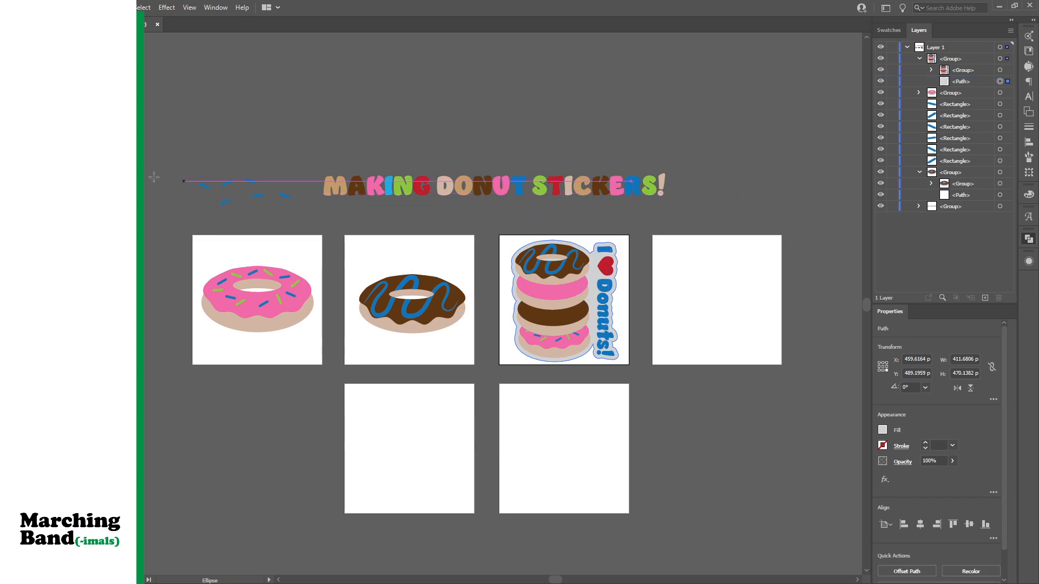
{"action": "key", "text": "v"}
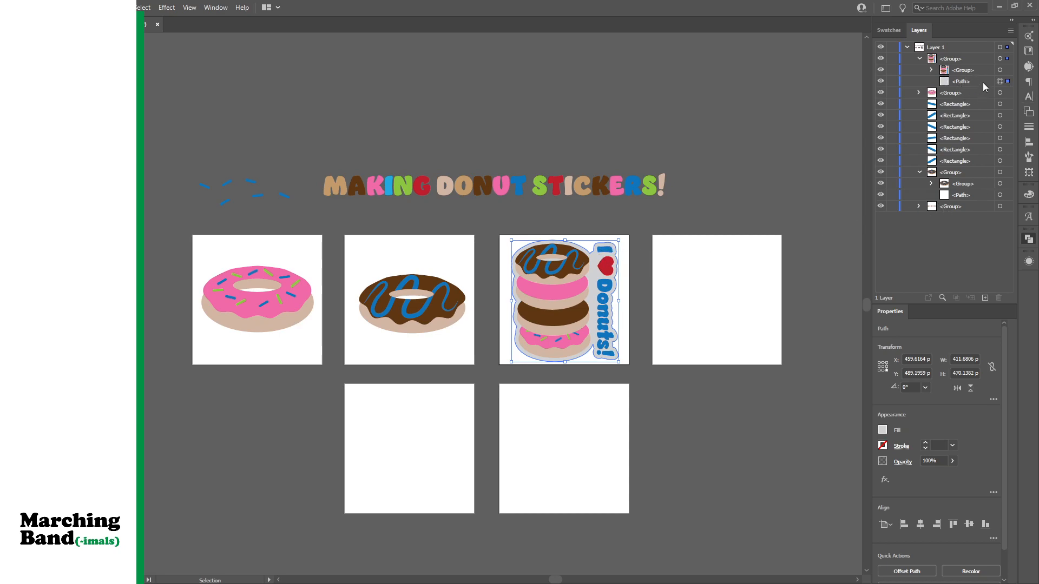
{"action": "left_click", "coordinate": [781, 471]}
{"action": "left_click", "coordinate": [667, 426]}
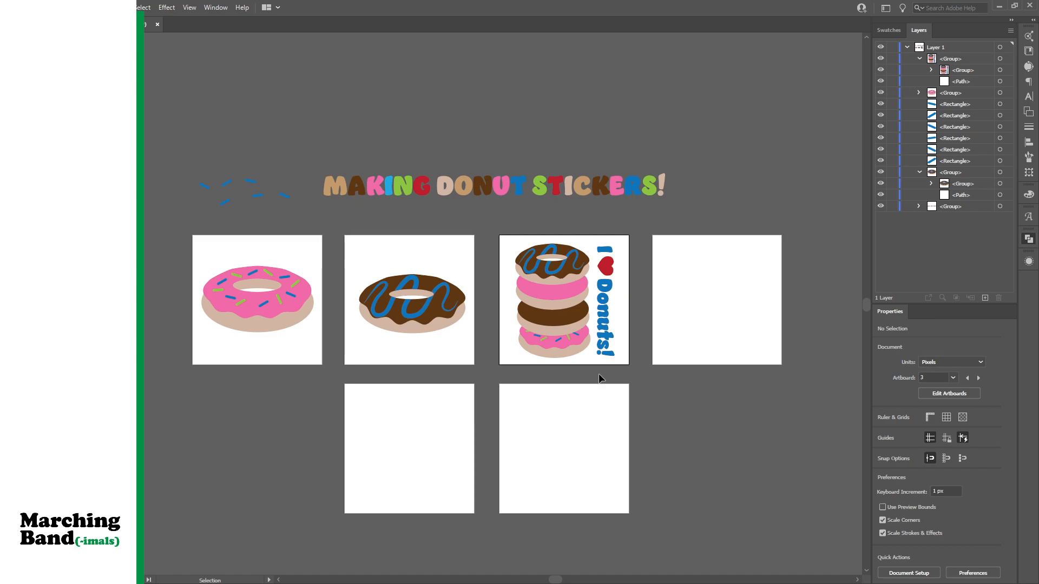
Draw a circle about 439 px in diameter on the fourth artboard and fill it with the tan dough colour
{"action": "key", "text": "l"}
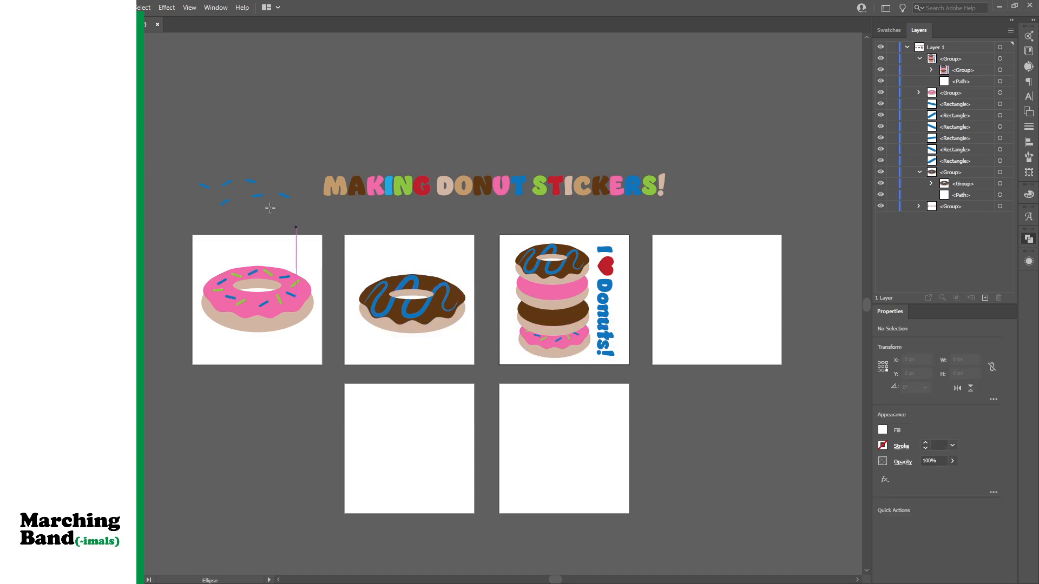
{"action": "left_click_drag", "start_coordinate": [661, 244], "coordinate": [770, 358]}
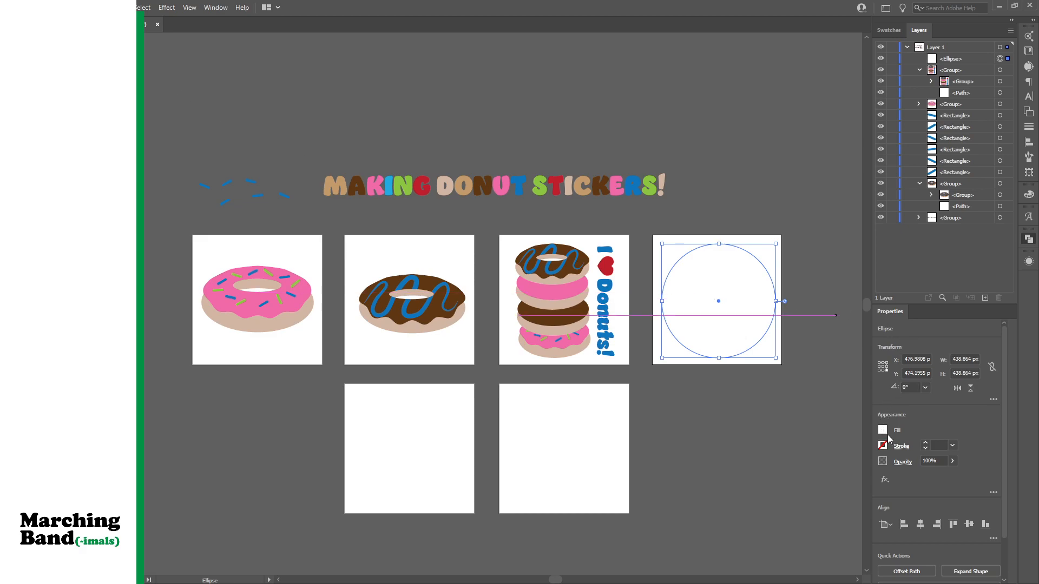
{"action": "key", "text": "comma"}
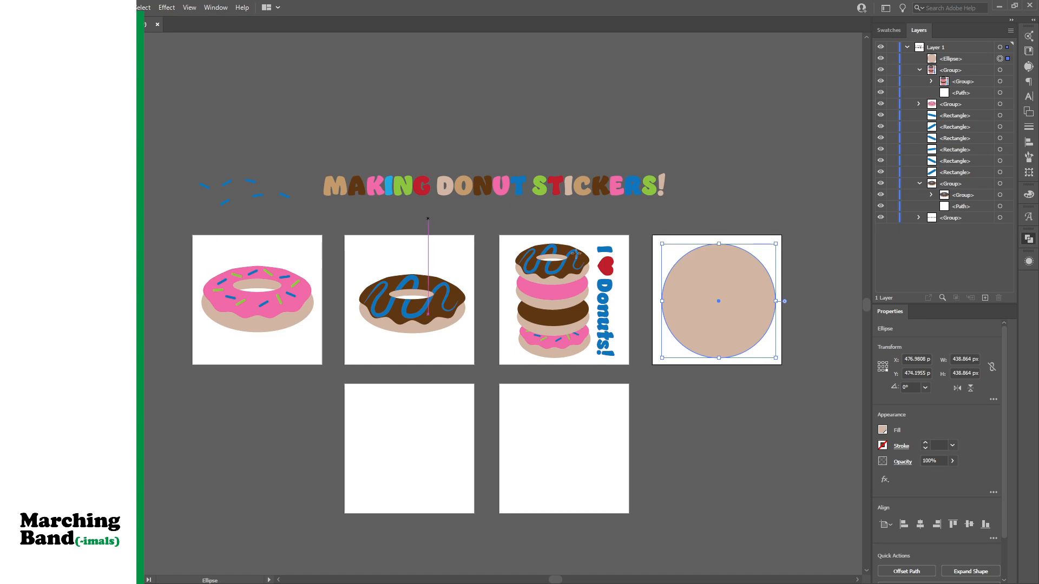
{"action": "key", "text": "v"}
Duplicate the tan circle in place, scale the copy down to about 381 px and fill it with chocolate brown
{"action": "key", "text": "a"}
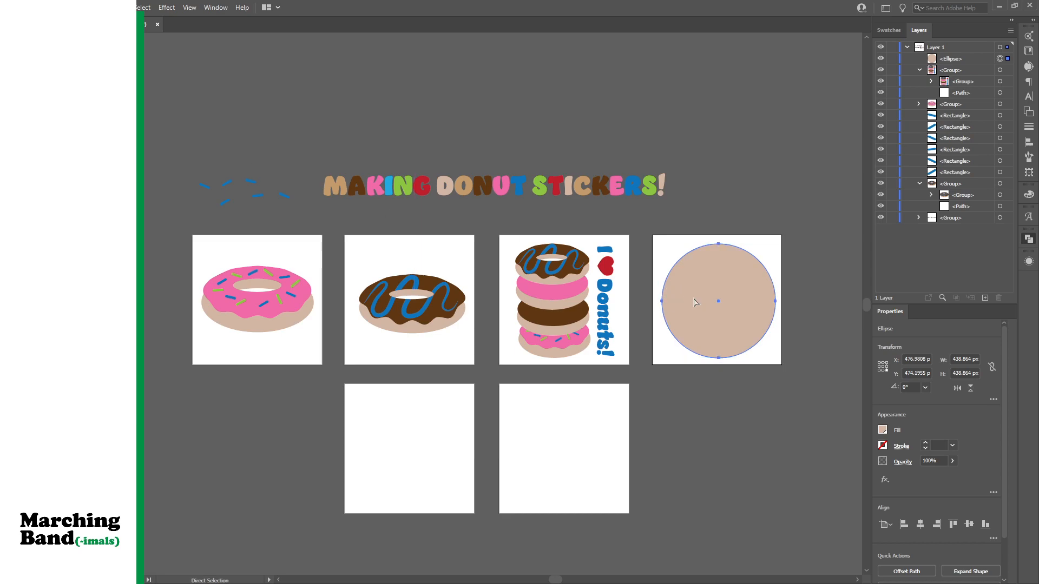
{"action": "key", "text": "ctrl+c"}
{"action": "key", "text": "ctrl+f"}
{"action": "key", "text": "v"}
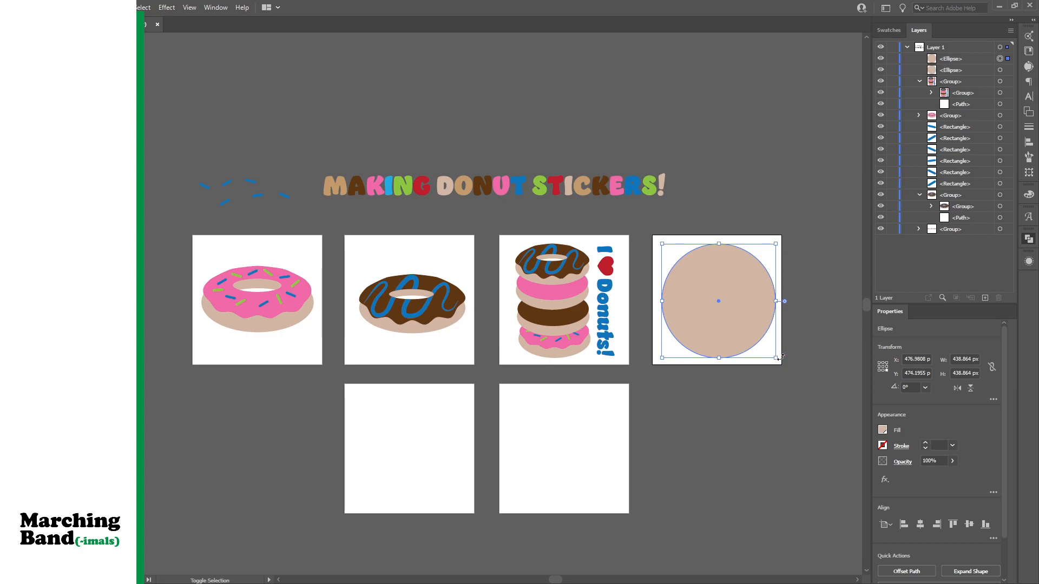
{"action": "left_click_drag", "start_coordinate": [775, 357], "coordinate": [768, 350]}
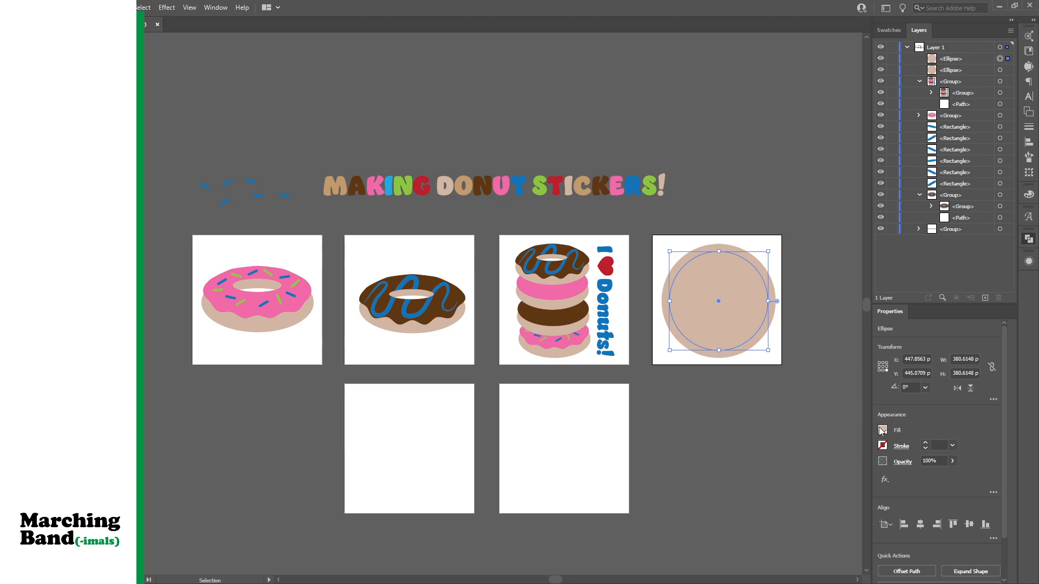
{"action": "left_click", "coordinate": [839, 486]}
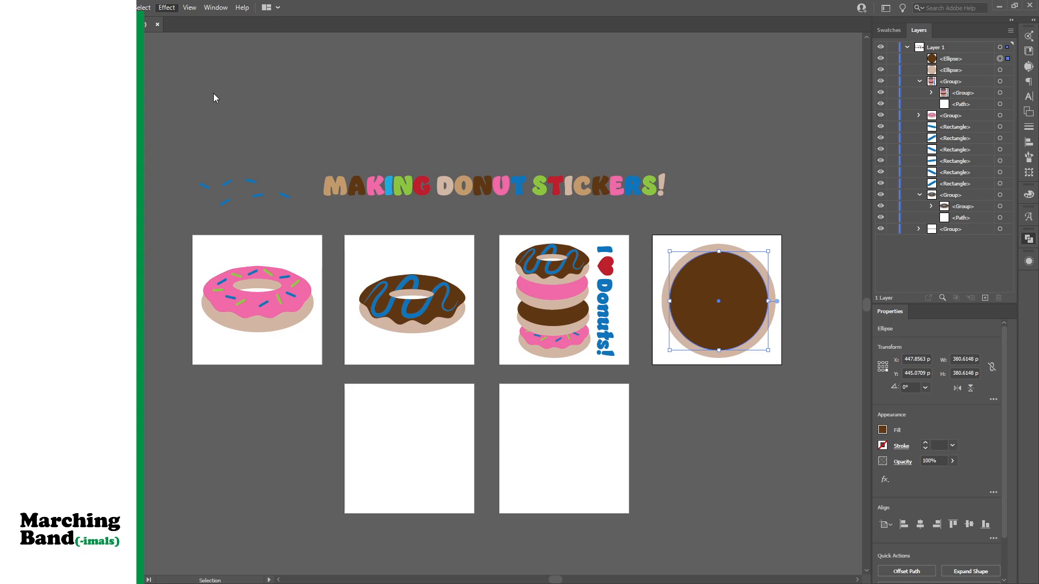
Apply a smooth Zig Zag effect to the brown circle with extra ridges and enlarge the circle slightly
{"action": "left_click", "coordinate": [312, 164]}
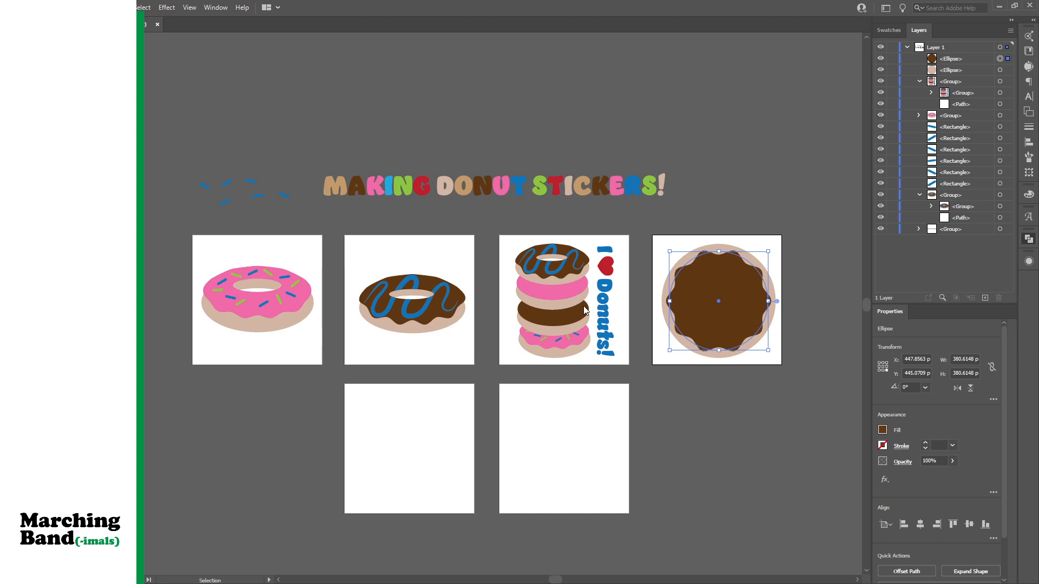
{"action": "key", "text": "Up"}
{"action": "key", "text": "Up"}
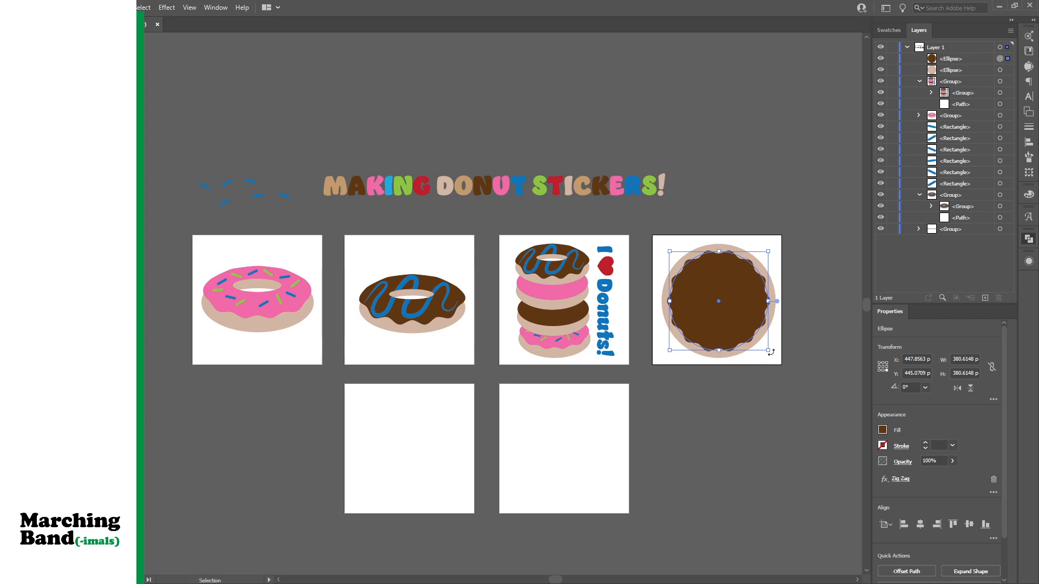
{"action": "left_click_drag", "start_coordinate": [768, 351], "coordinate": [769, 353]}
{"action": "left_click", "coordinate": [243, 138]}
{"action": "left_click", "coordinate": [258, 195]}
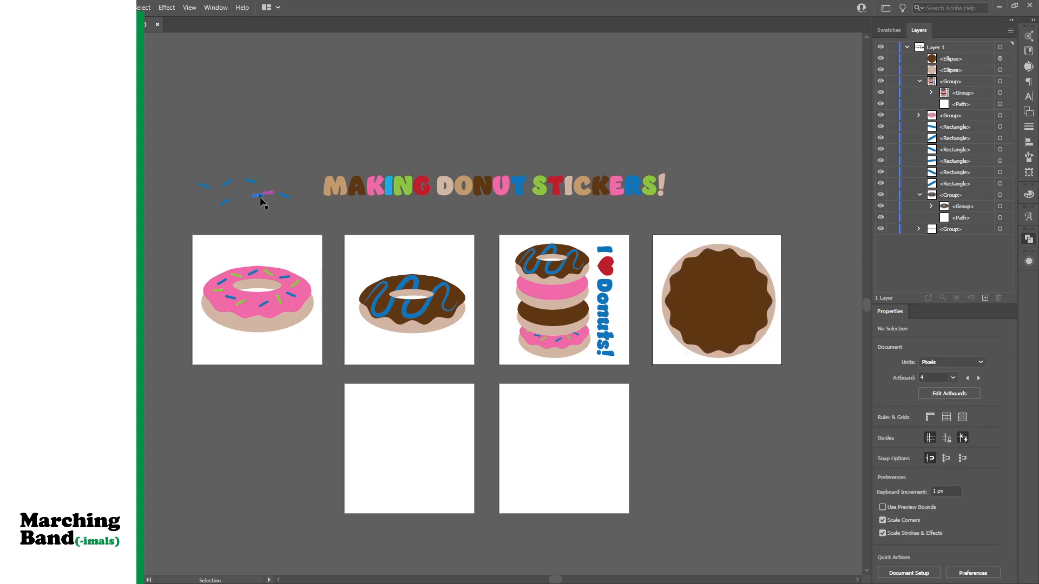
{"action": "left_click_drag", "start_coordinate": [266, 198], "coordinate": [649, 272]}
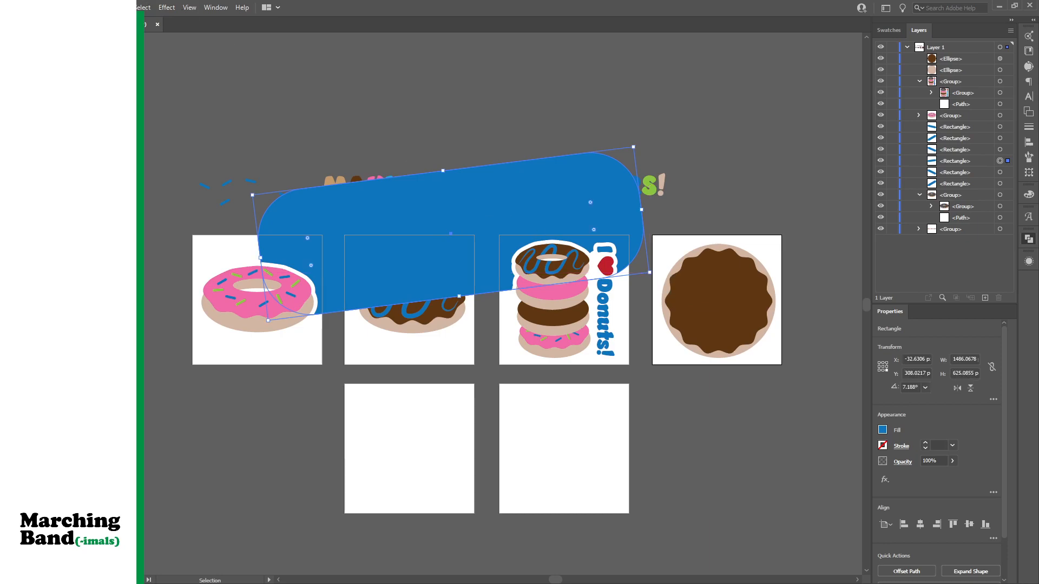
{"action": "key", "text": "ctrl+z"}
{"action": "left_click", "coordinate": [277, 213]}
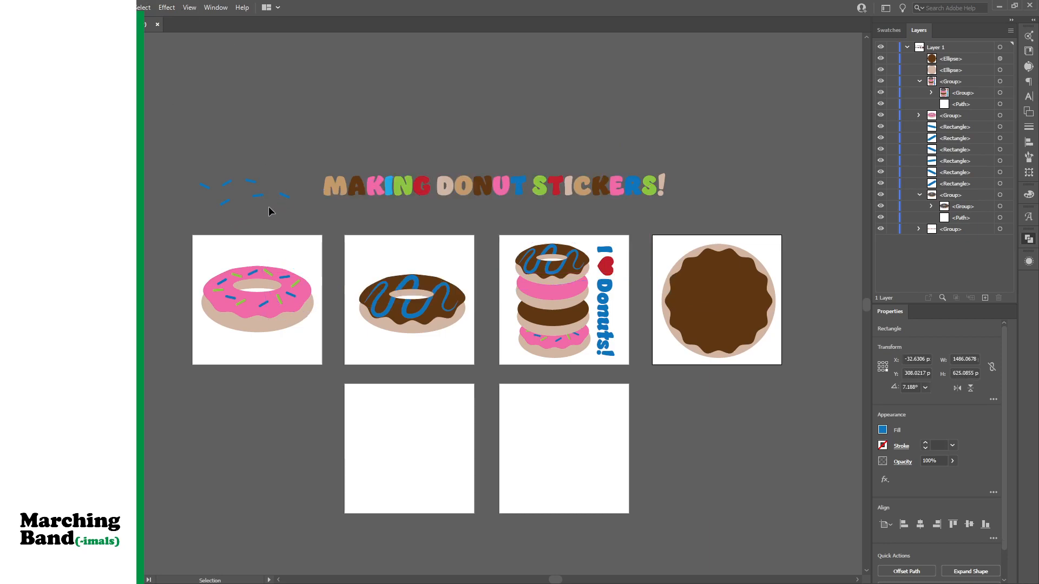
Move one loose blue sprinkle up from the others and bring all six loose sprinkles to the front
{"action": "left_click_drag", "start_coordinate": [259, 202], "coordinate": [271, 165]}
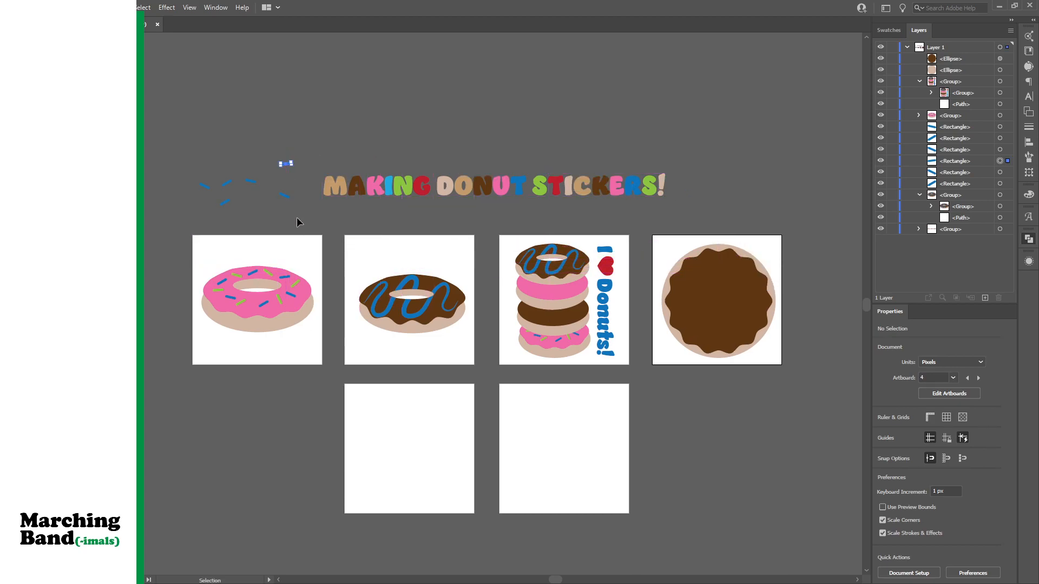
{"action": "left_click_drag", "start_coordinate": [196, 138], "coordinate": [303, 213]}
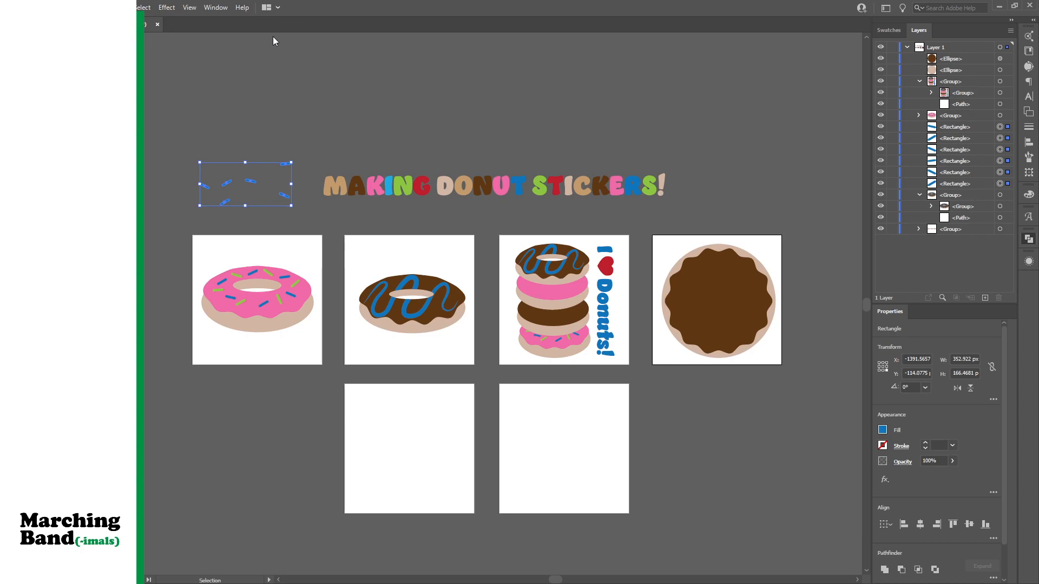
{"action": "key", "text": "ctrl+shift+bracketright"}
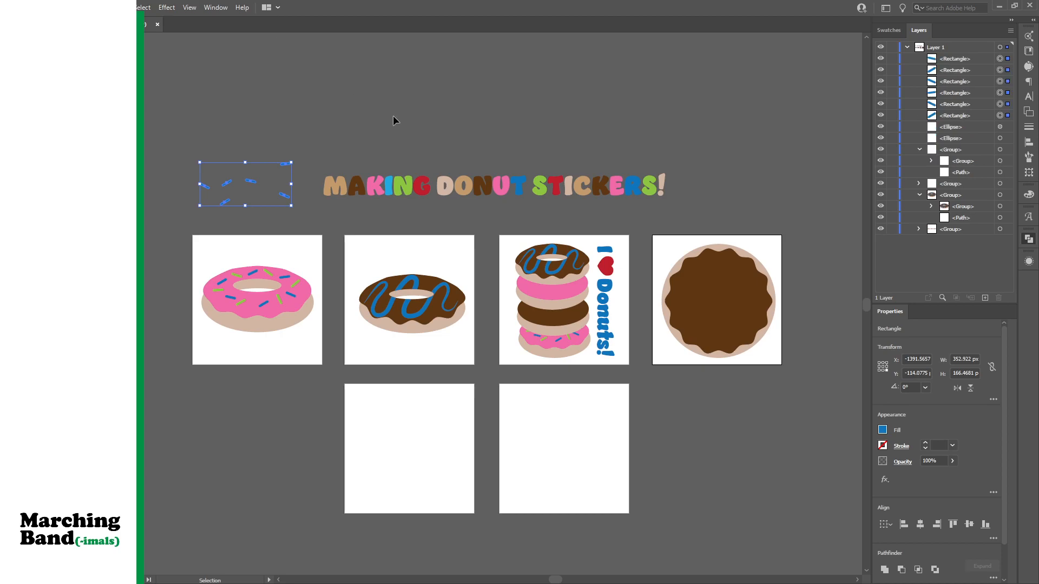
Place four of the loose blue sprinkles near the edge of the brown icing on the fourth artboard
{"action": "left_click", "coordinate": [298, 152]}
{"action": "left_click_drag", "start_coordinate": [287, 165], "coordinate": [697, 272]}
{"action": "left_click_drag", "start_coordinate": [284, 196], "coordinate": [684, 318]}
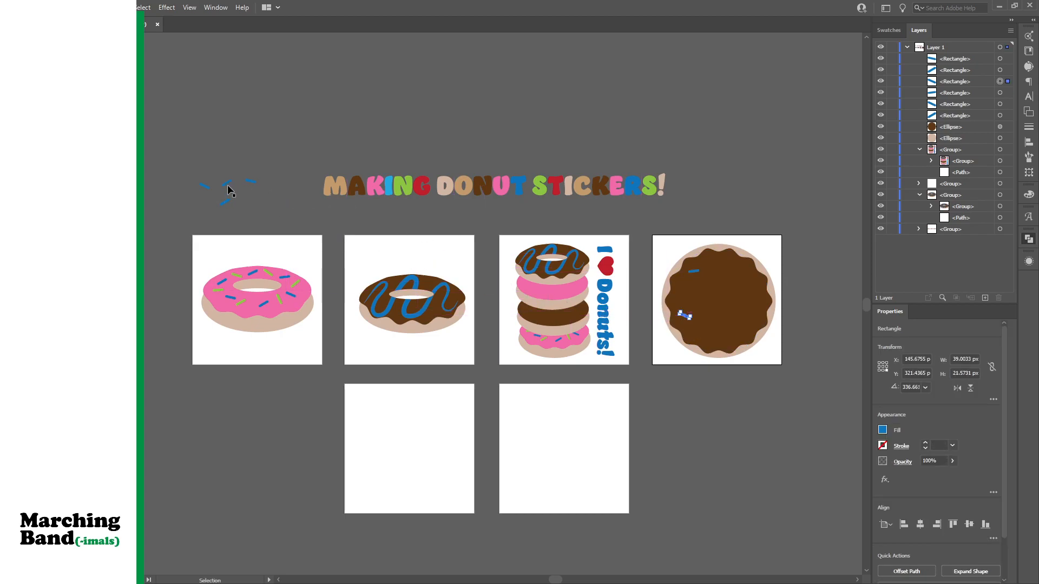
{"action": "left_click_drag", "start_coordinate": [227, 185], "coordinate": [740, 354]}
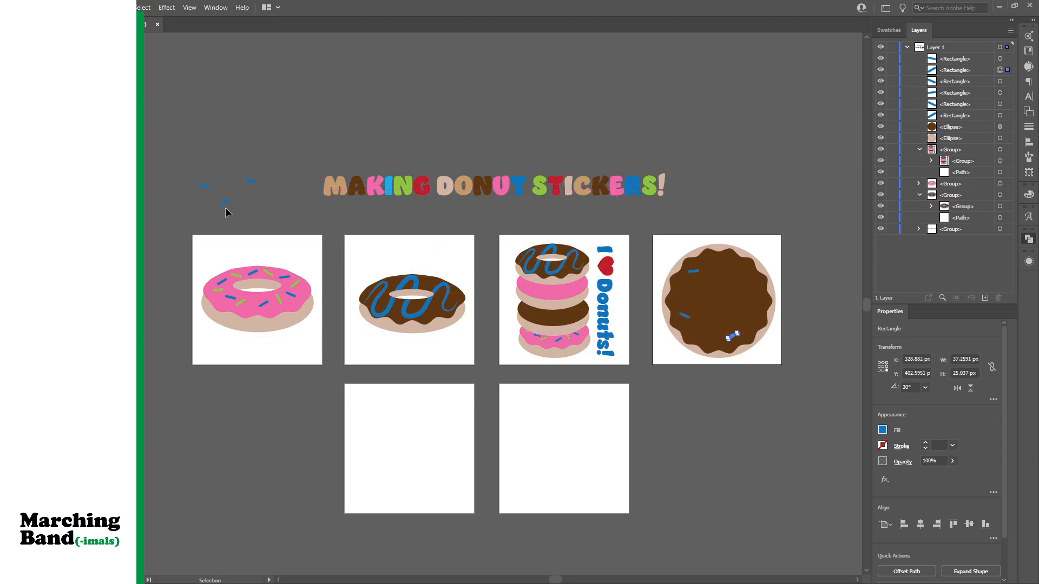
{"action": "left_click_drag", "start_coordinate": [225, 205], "coordinate": [756, 291]}
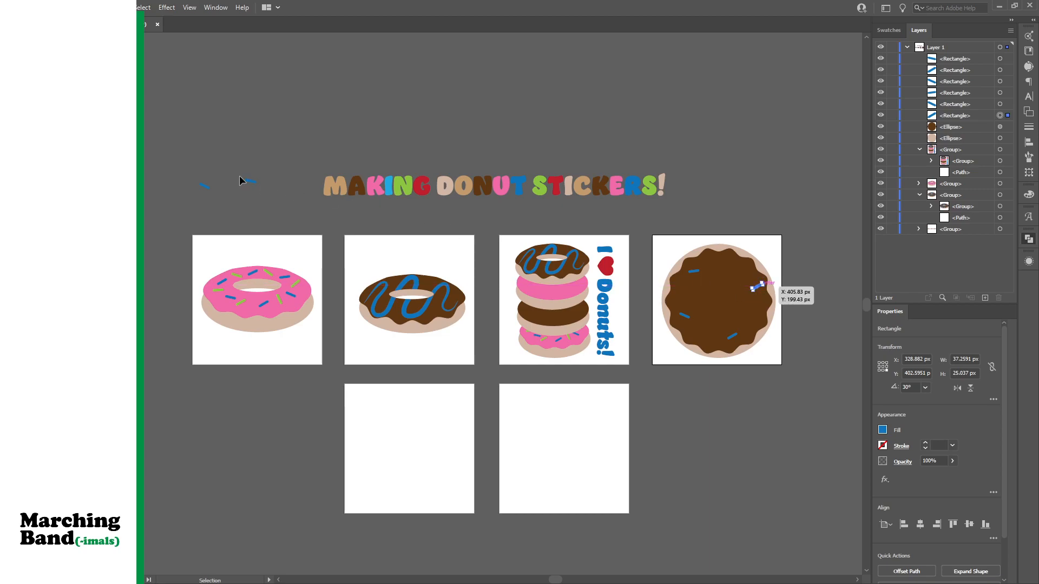
Paste three copies of the remaining two blue sprinkles and move one pasted pair above the title lettering
{"action": "left_click_drag", "start_coordinate": [144, 136], "coordinate": [145, 135]}
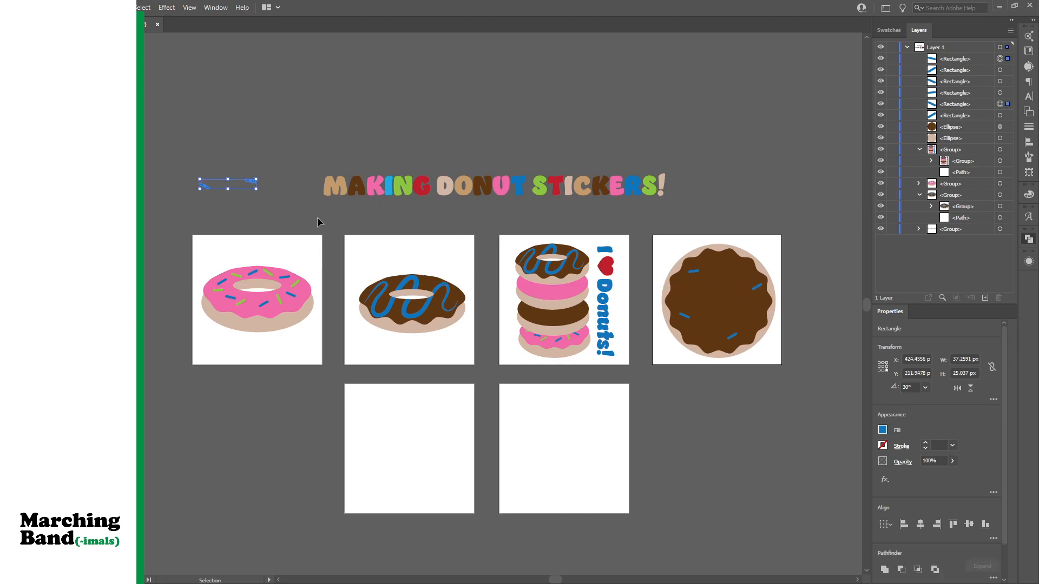
{"action": "key", "text": "a"}
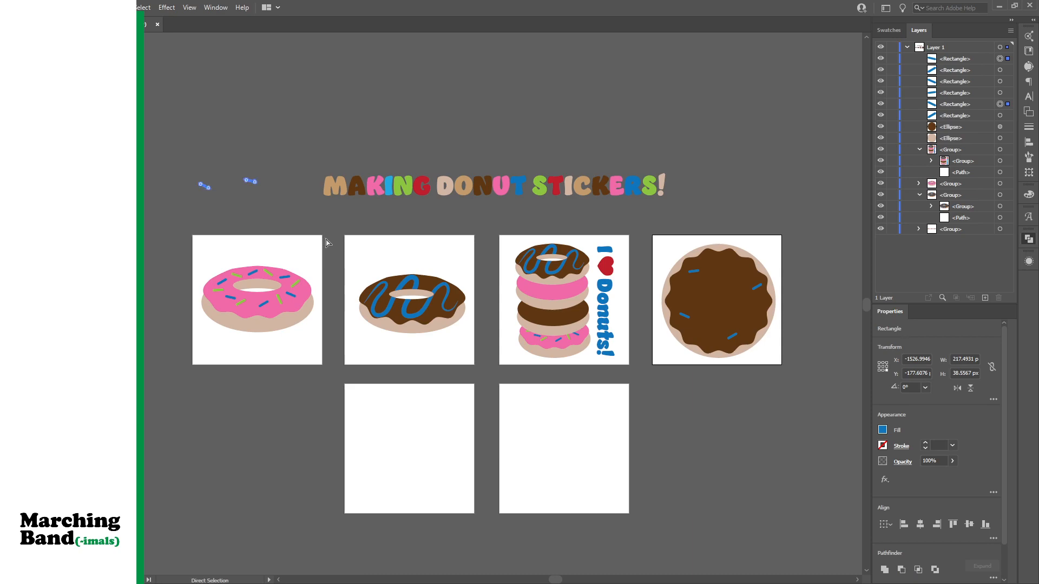
{"action": "key", "text": "ctrl+c"}
{"action": "key", "text": "ctrl+v"}
{"action": "key", "text": "ctrl+v"}
{"action": "key", "text": "ctrl+v"}
{"action": "key", "text": "v"}
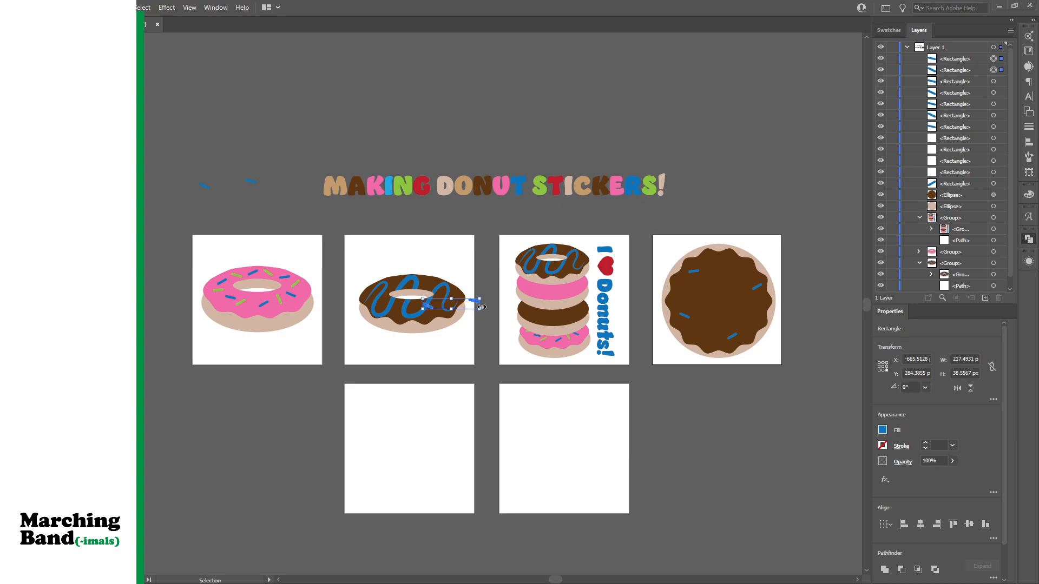
{"action": "left_click_drag", "start_coordinate": [476, 305], "coordinate": [291, 131]}
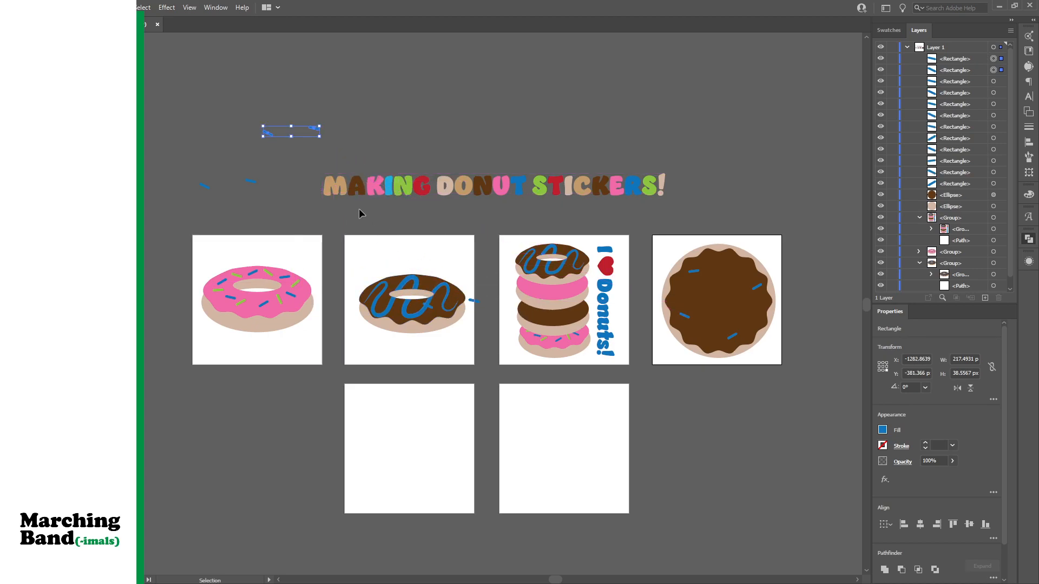
Select the four pasted sprinkles stacked over the drizzled donut, fill them with pink and move them near the loose blue sprinkles
{"action": "left_click", "coordinate": [993, 81]}
{"action": "left_click", "coordinate": [993, 92], "text": "shift"}
{"action": "left_click", "coordinate": [994, 104], "text": "shift"}
{"action": "left_click", "coordinate": [994, 115], "text": "shift"}
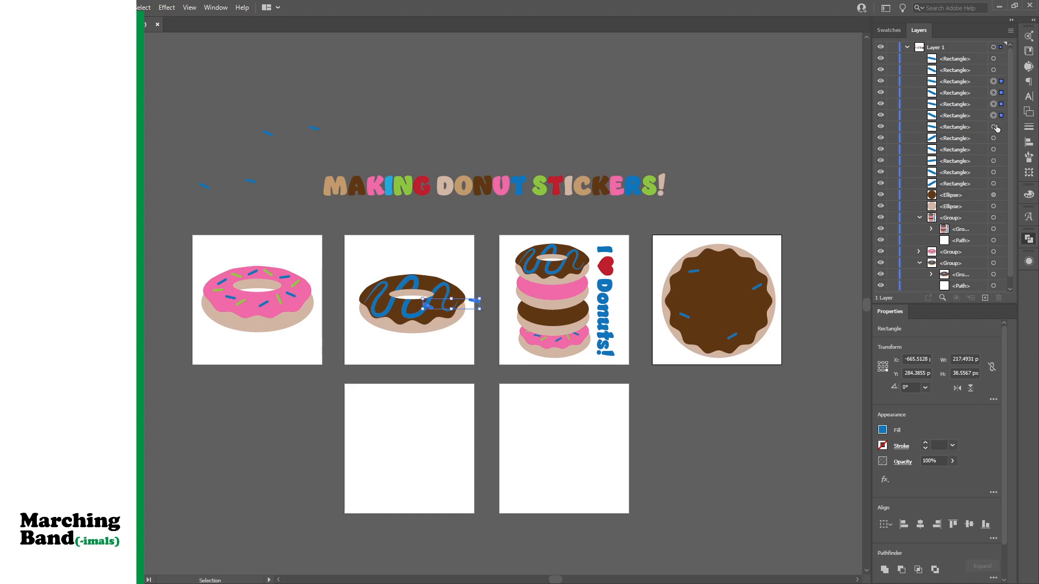
{"action": "left_click", "coordinate": [994, 126], "text": "shift"}
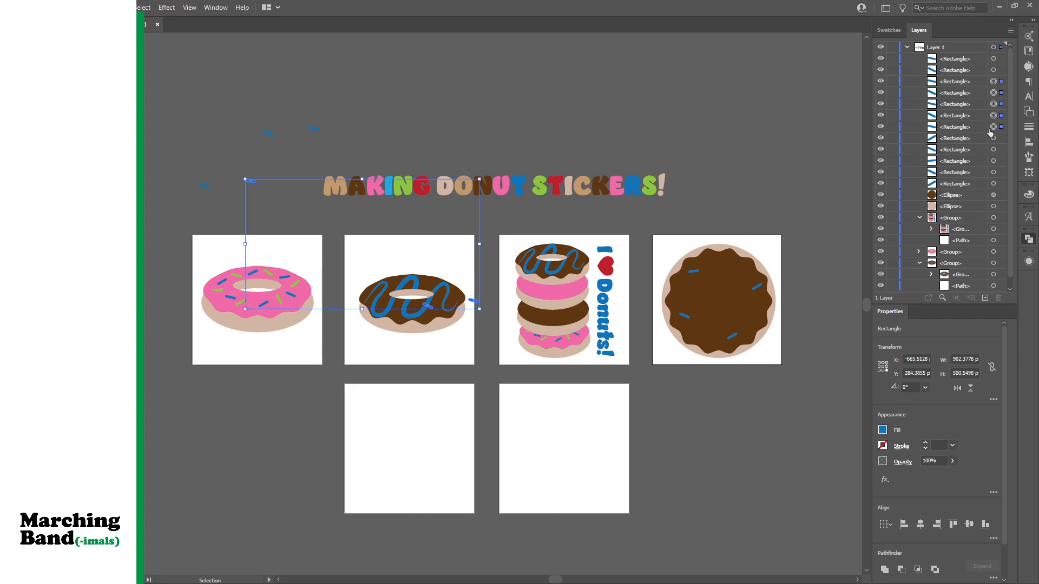
{"action": "left_click", "coordinate": [995, 127], "text": "shift"}
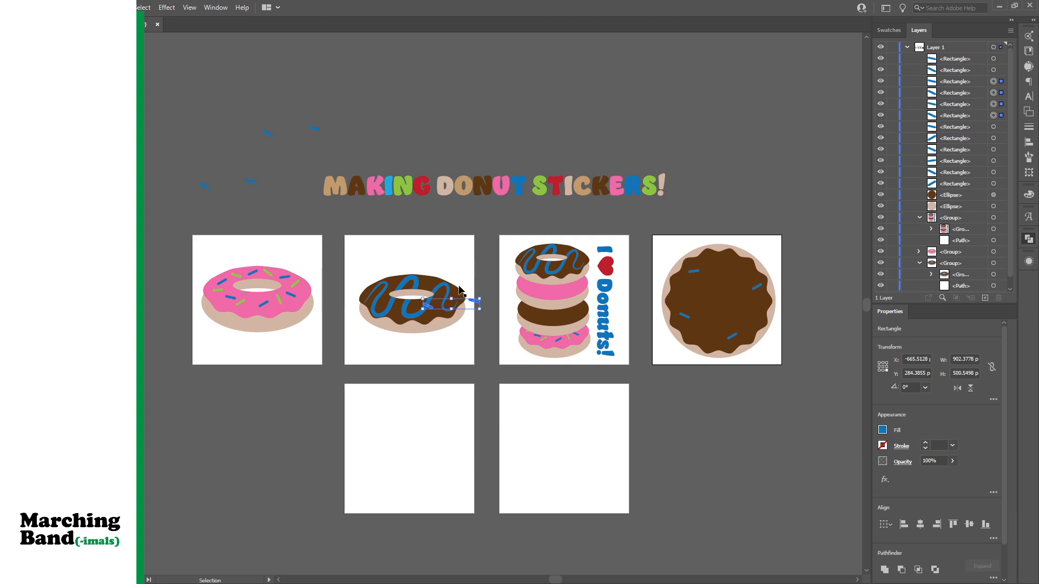
{"action": "left_click_drag", "start_coordinate": [472, 303], "coordinate": [223, 145]}
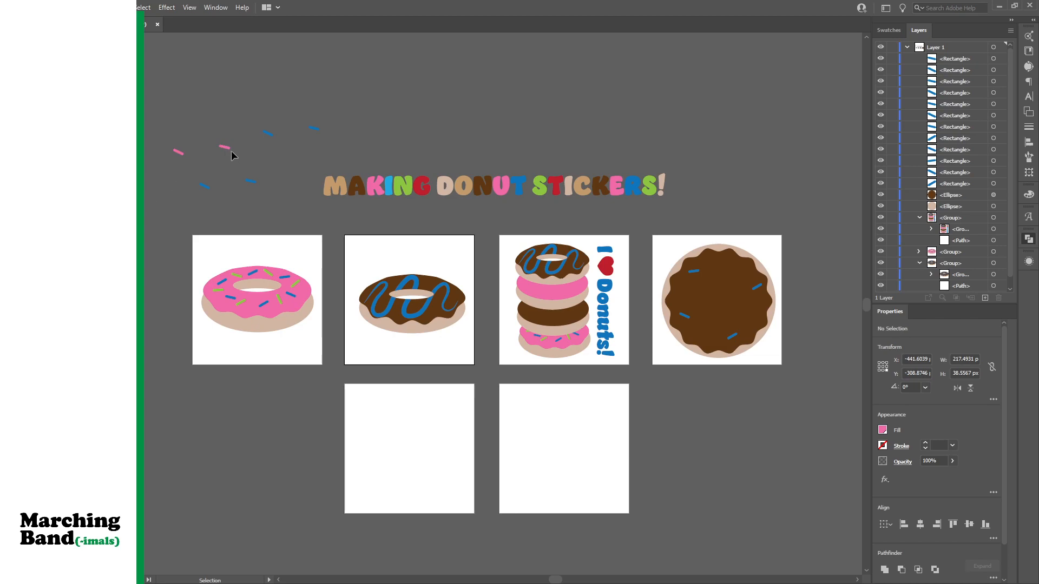
Place two pink sprinkles on the brown icing, one at its lower right and one near its top
{"action": "left_click", "coordinate": [227, 153]}
{"action": "left_click_drag", "start_coordinate": [225, 147], "coordinate": [751, 328]}
{"action": "left_click_drag", "start_coordinate": [227, 148], "coordinate": [711, 264]}
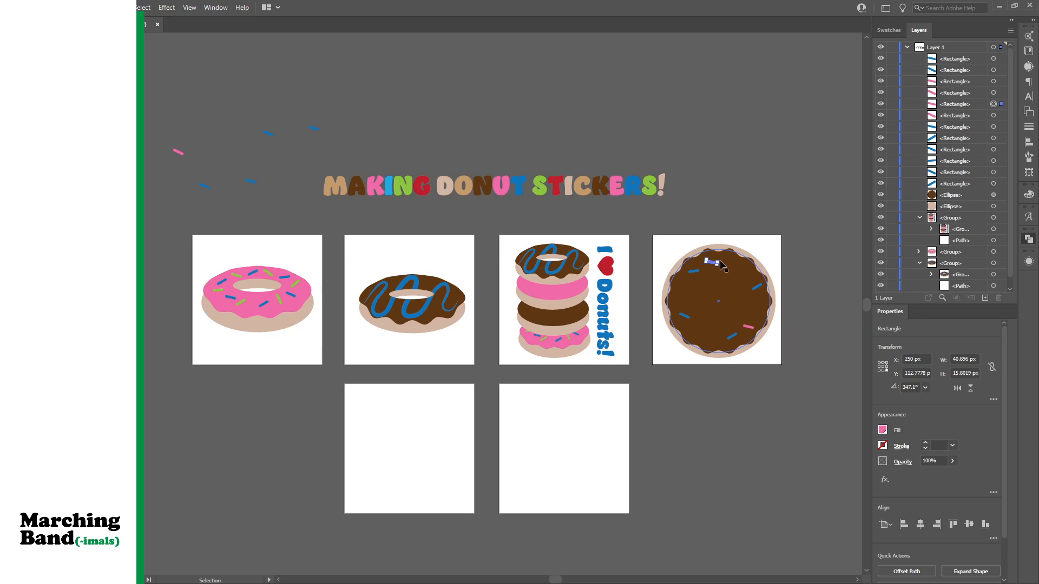
Move all the remaining loose blue and pink sprinkles together to the empty area above the fourth artboard
{"action": "key", "text": "a"}
{"action": "key", "text": "ctrl+equal"}
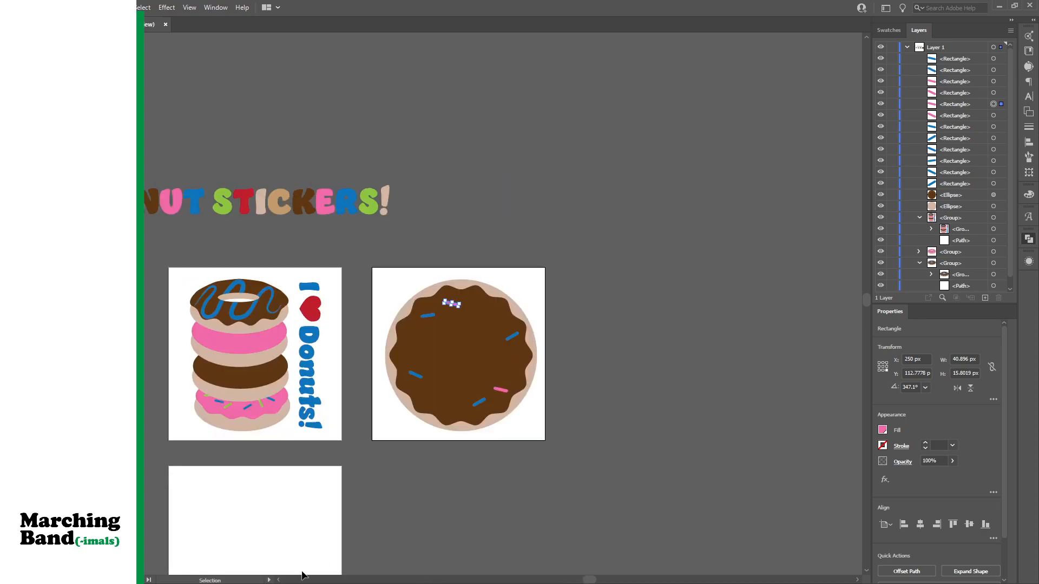
{"action": "left_click", "coordinate": [279, 579]}
{"action": "left_click_drag", "start_coordinate": [279, 580], "coordinate": [280, 579]}
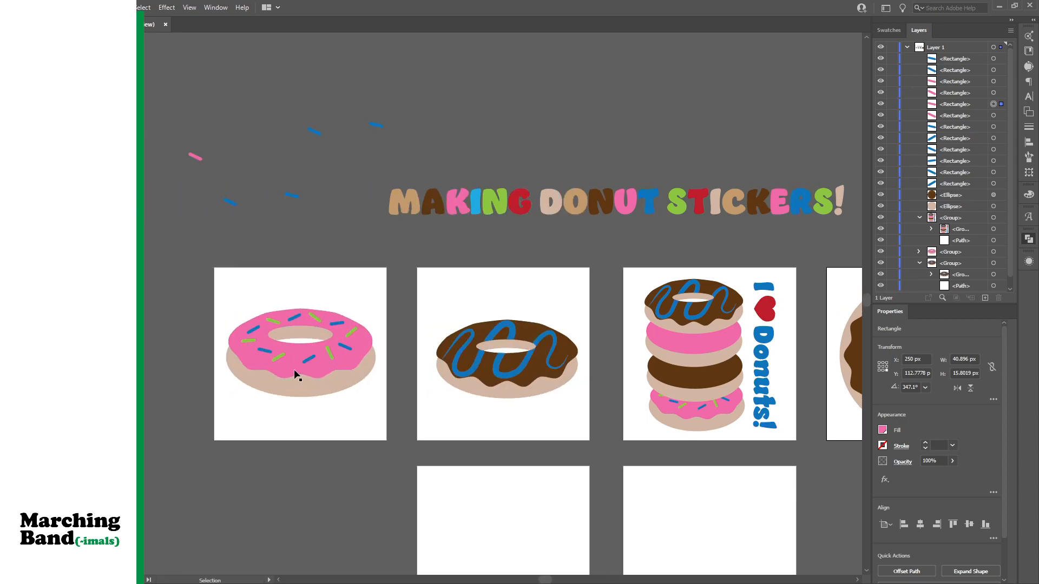
{"action": "scroll", "coordinate": [332, 208], "scroll_direction": "up", "scroll_amount": 1}
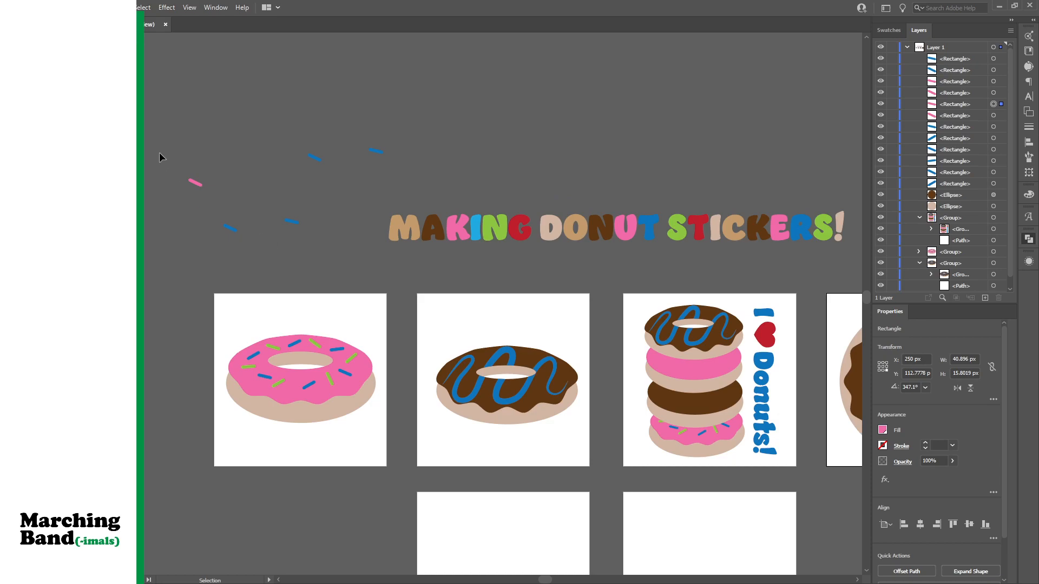
{"action": "left_click_drag", "start_coordinate": [388, 244], "coordinate": [379, 238]}
{"action": "left_click_drag", "start_coordinate": [204, 192], "coordinate": [761, 159]}
{"action": "left_click_drag", "start_coordinate": [788, 317], "coordinate": [788, 318]}
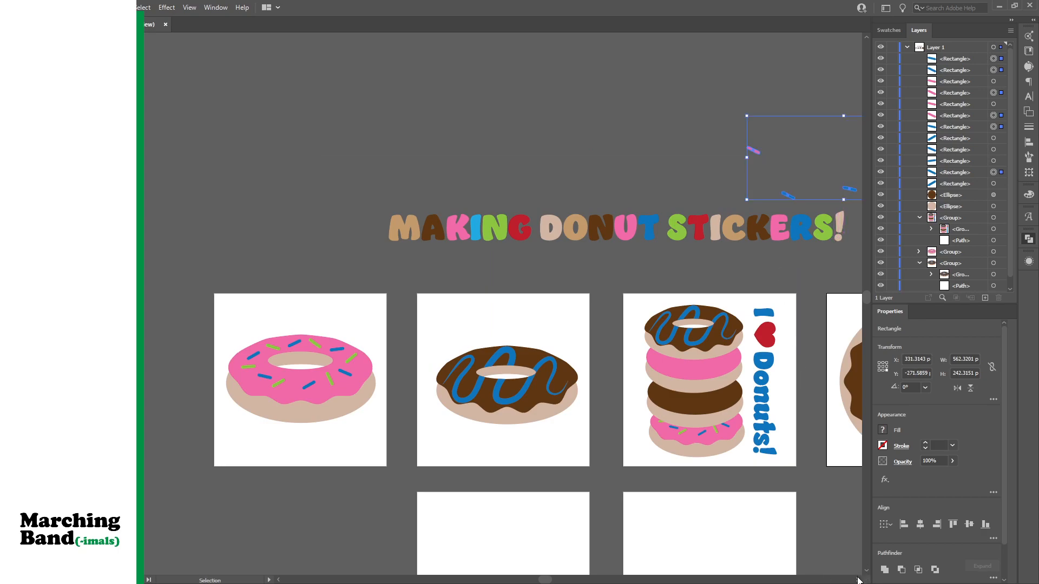
{"action": "left_click", "coordinate": [858, 580]}
{"action": "left_click_drag", "start_coordinate": [858, 580], "coordinate": [857, 580]}
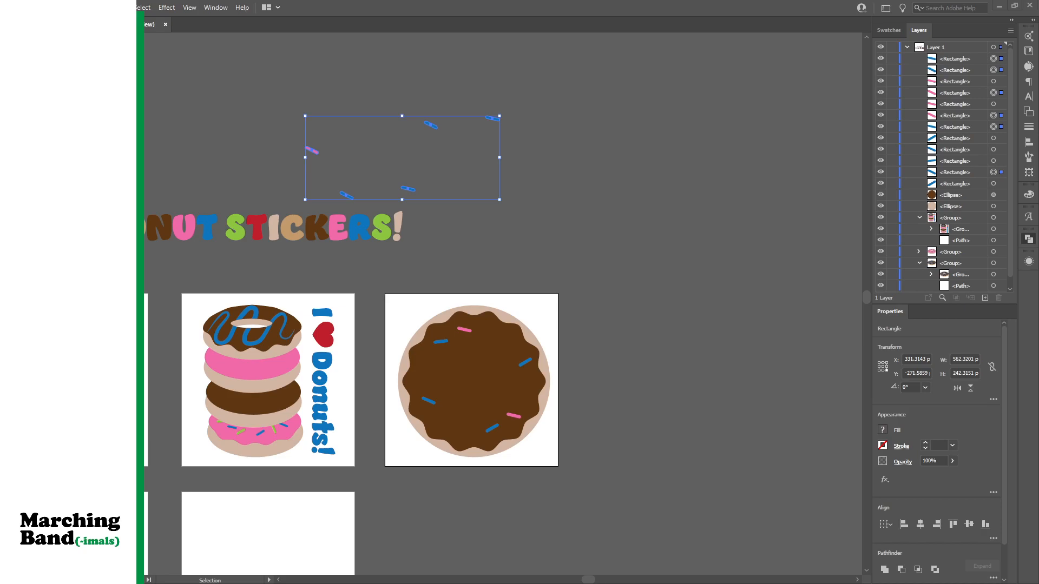
Place two more blue and two pink sprinkles around the brown icing, angling them differently to fill the gaps
{"action": "left_click", "coordinate": [433, 130]}
{"action": "left_click_drag", "start_coordinate": [434, 128], "coordinate": [454, 422]}
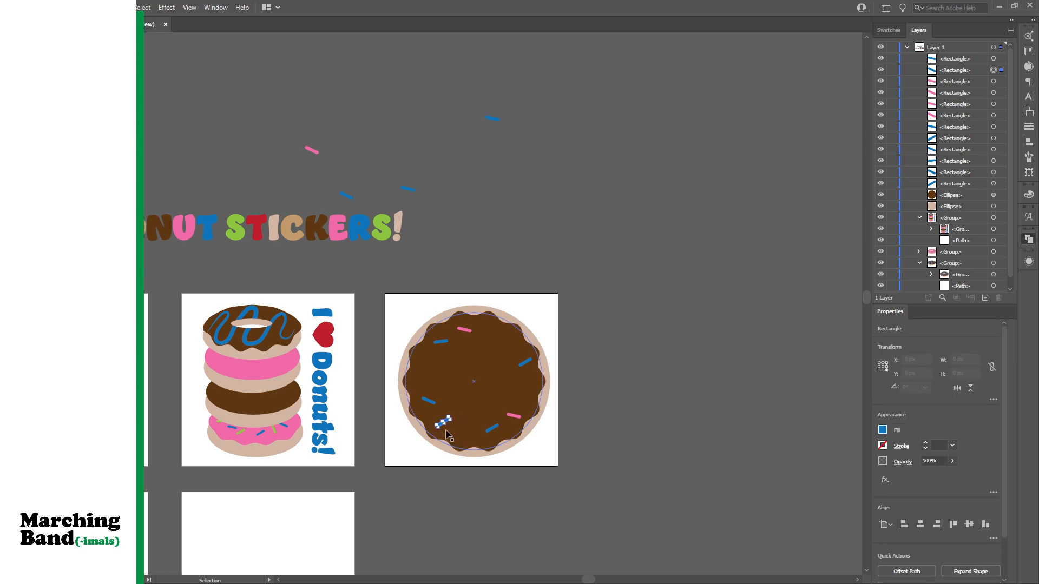
{"action": "left_click", "coordinate": [448, 223]}
{"action": "left_click_drag", "start_coordinate": [311, 150], "coordinate": [471, 427]}
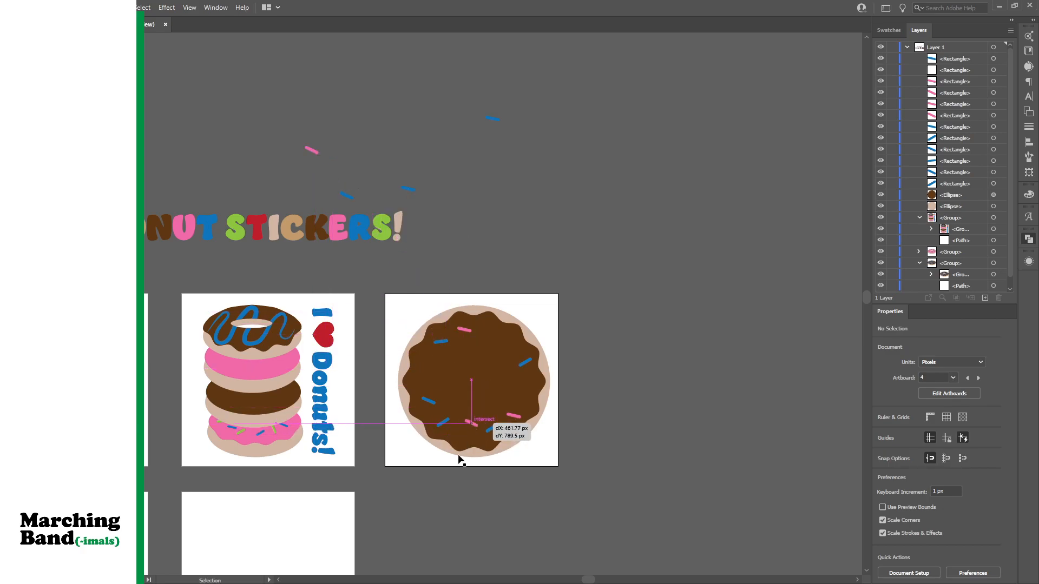
{"action": "left_click_drag", "start_coordinate": [311, 151], "coordinate": [428, 361]}
{"action": "left_click_drag", "start_coordinate": [349, 199], "coordinate": [530, 396]}
Fill the last two loose blue sprinkles with green and place them on the upper right and upper left of the icing
{"action": "left_click", "coordinate": [408, 192]}
{"action": "left_click", "coordinate": [492, 119]}
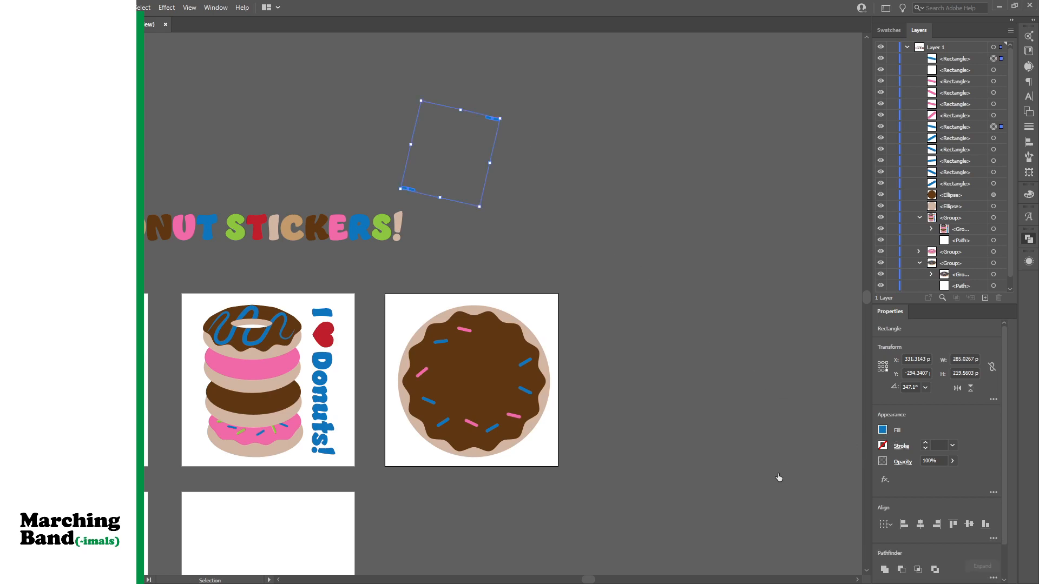
{"action": "left_click", "coordinate": [521, 145]}
{"action": "left_click_drag", "start_coordinate": [493, 119], "coordinate": [521, 374]}
{"action": "left_click_drag", "start_coordinate": [410, 194], "coordinate": [439, 363]}
{"action": "left_click", "coordinate": [560, 395]}
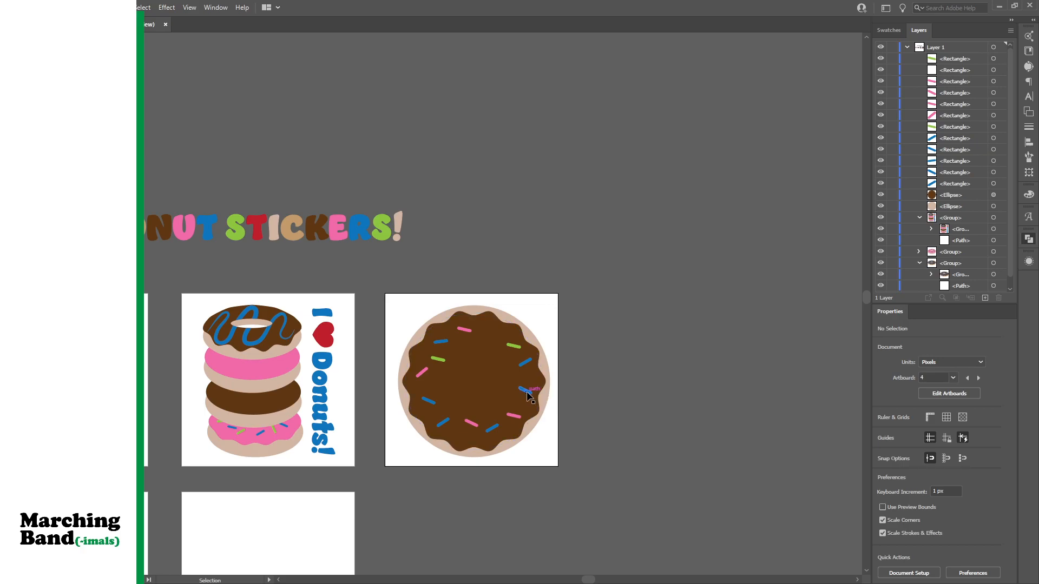
Recolour three of the blue sprinkles on the icing green: the lower right, bottom and lower left ones
{"action": "left_click_drag", "start_coordinate": [523, 389], "coordinate": [523, 393]}
{"action": "left_click", "coordinate": [523, 393]}
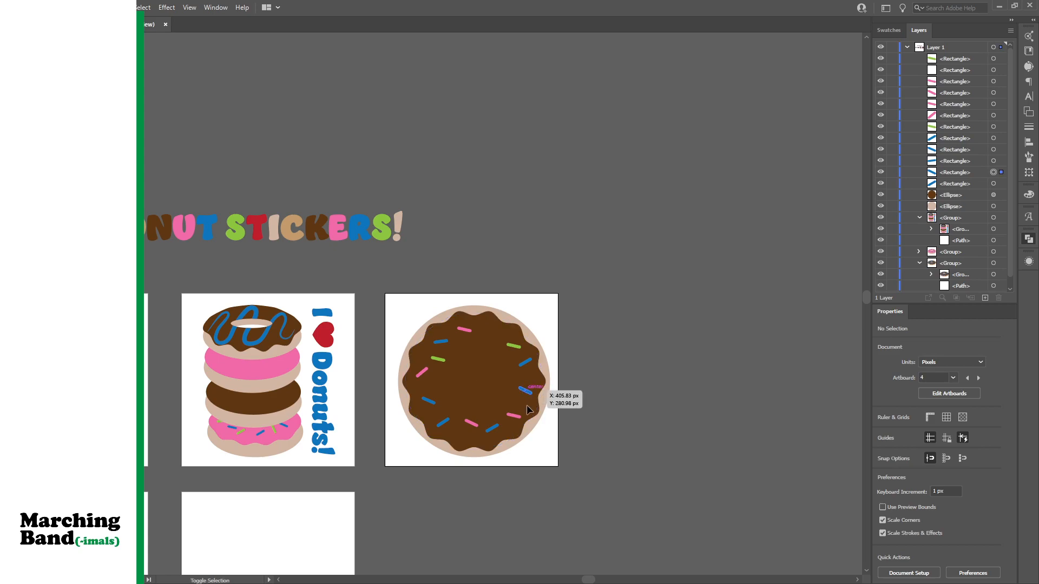
{"action": "left_click", "coordinate": [491, 429], "text": "shift"}
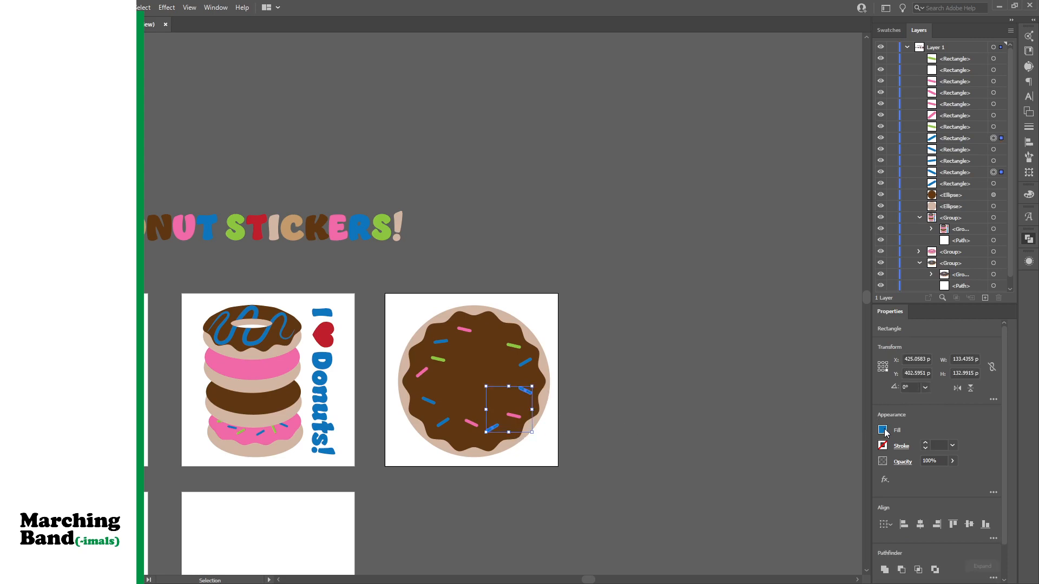
{"action": "left_click", "coordinate": [777, 476]}
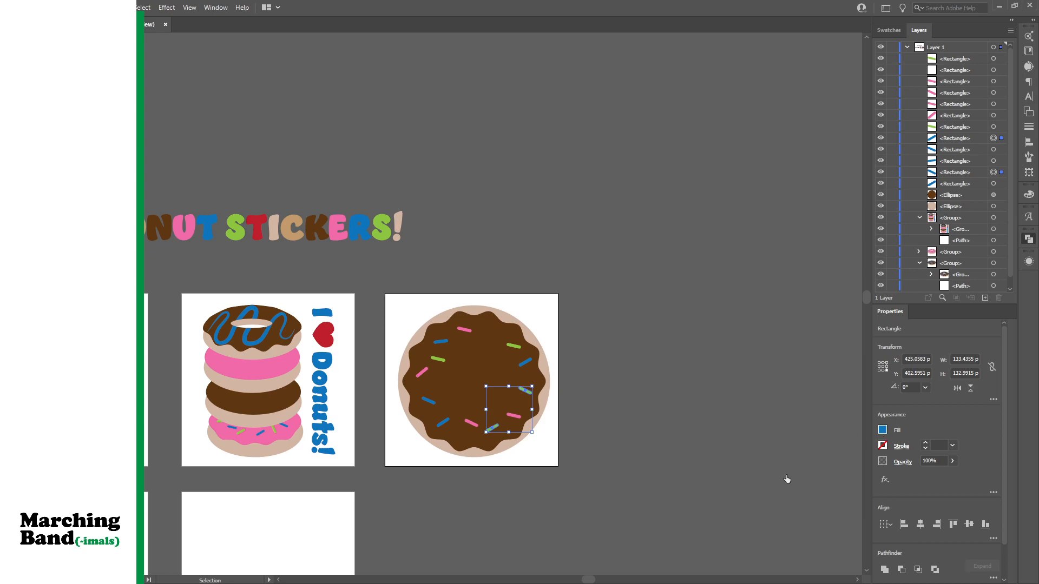
{"action": "left_click", "coordinate": [676, 403]}
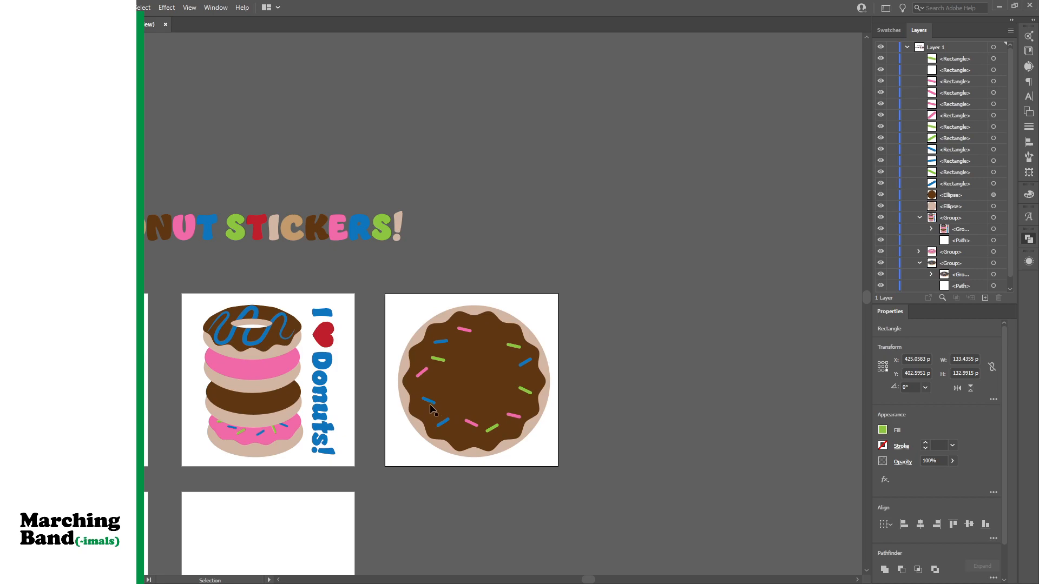
{"action": "left_click", "coordinate": [431, 403]}
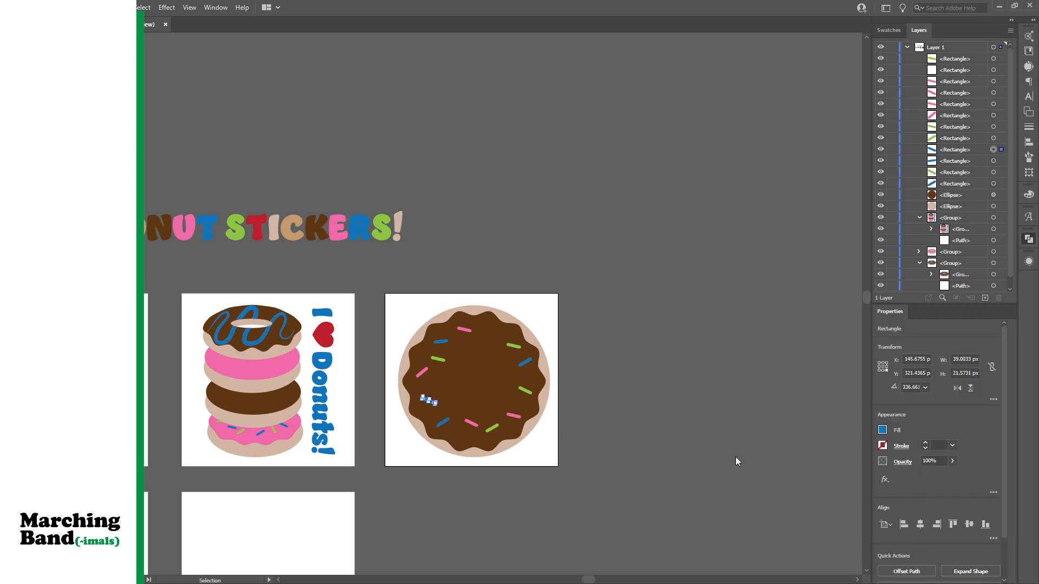
{"action": "left_click", "coordinate": [779, 474]}
{"action": "left_click", "coordinate": [596, 349]}
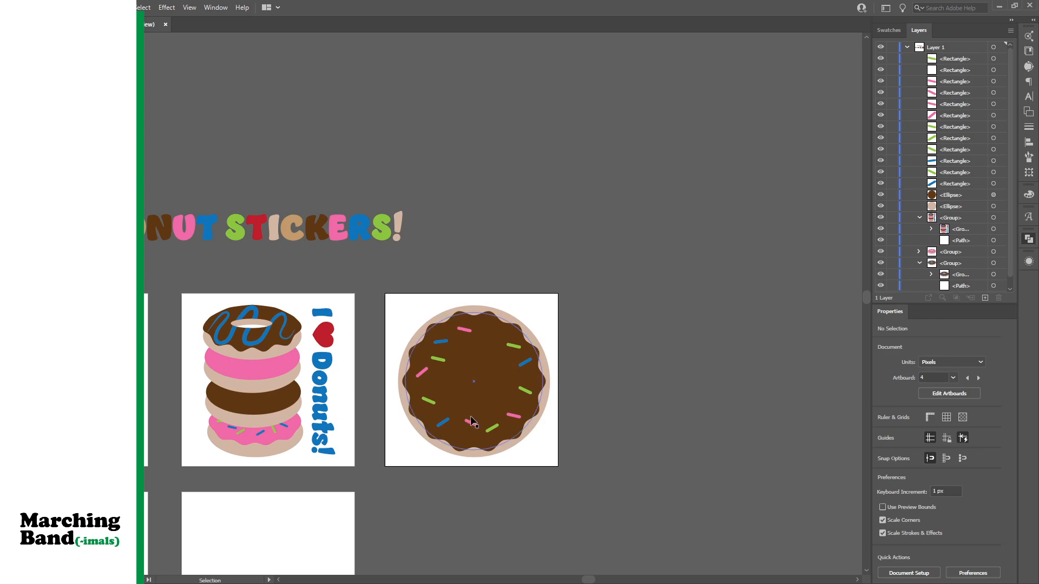
Duplicate a blue sprinkle and place the copy in the gap at the upper right of the brown icing
{"action": "left_click", "coordinate": [441, 427]}
{"action": "left_click_drag", "start_coordinate": [526, 363], "coordinate": [492, 340], "text": "alt"}
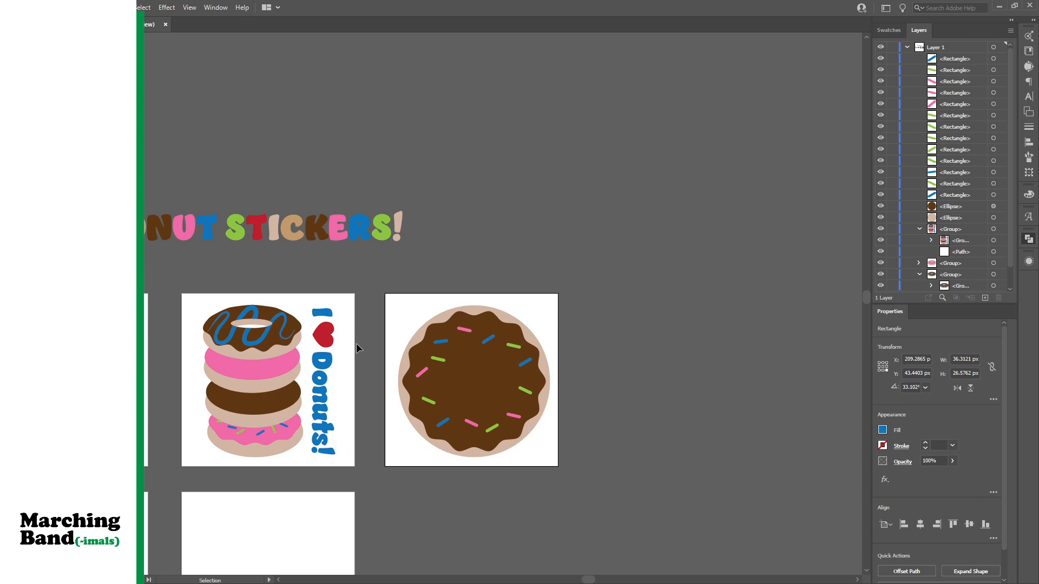
{"action": "key", "text": "ctrl+shift+a"}
Copy the red heart from the lettering onto the top edge of the donut on the fourth artboard
{"action": "key", "text": "a"}
{"action": "left_click_drag", "start_coordinate": [323, 346], "coordinate": [452, 317], "text": "alt"}
{"action": "key", "text": "v"}
{"action": "left_click", "coordinate": [457, 301]}
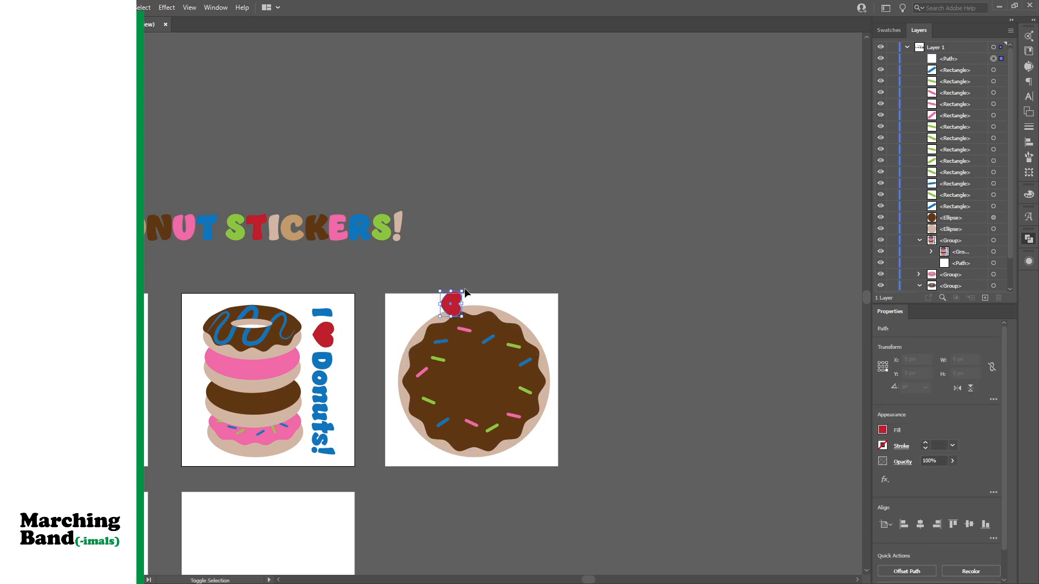
Enlarge the red heart to about 179 px wide by 151 px high and place it at the centre of the brown icing
{"action": "left_click_drag", "start_coordinate": [465, 289], "coordinate": [487, 393]}
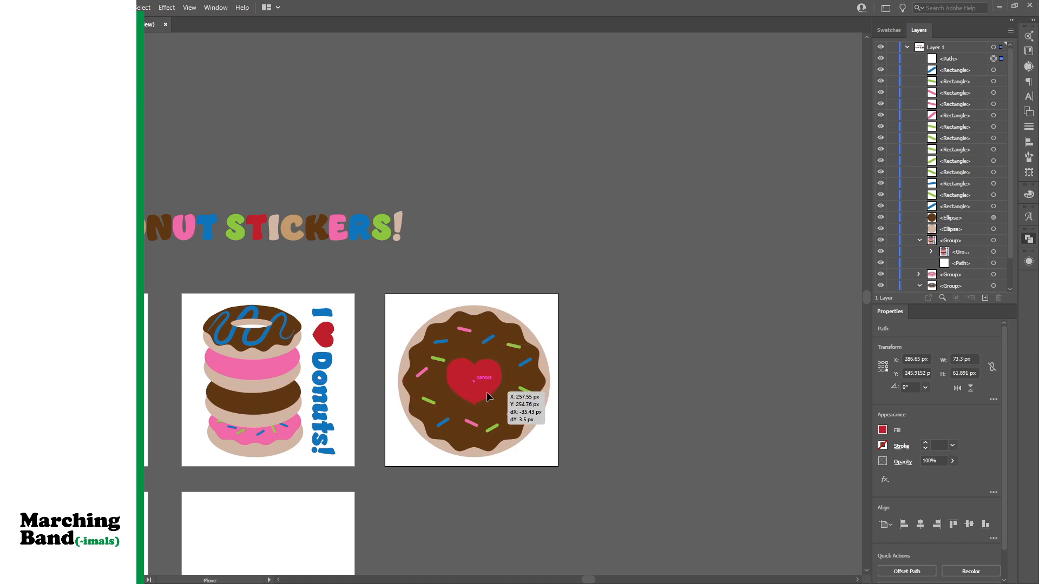
{"action": "mouse_move", "coordinate": [487, 396]}
{"action": "left_mouse_down"}
{"action": "mouse_move", "coordinate": [519, 413]}
{"action": "mouse_move", "coordinate": [500, 401]}
{"action": "left_mouse_up"}
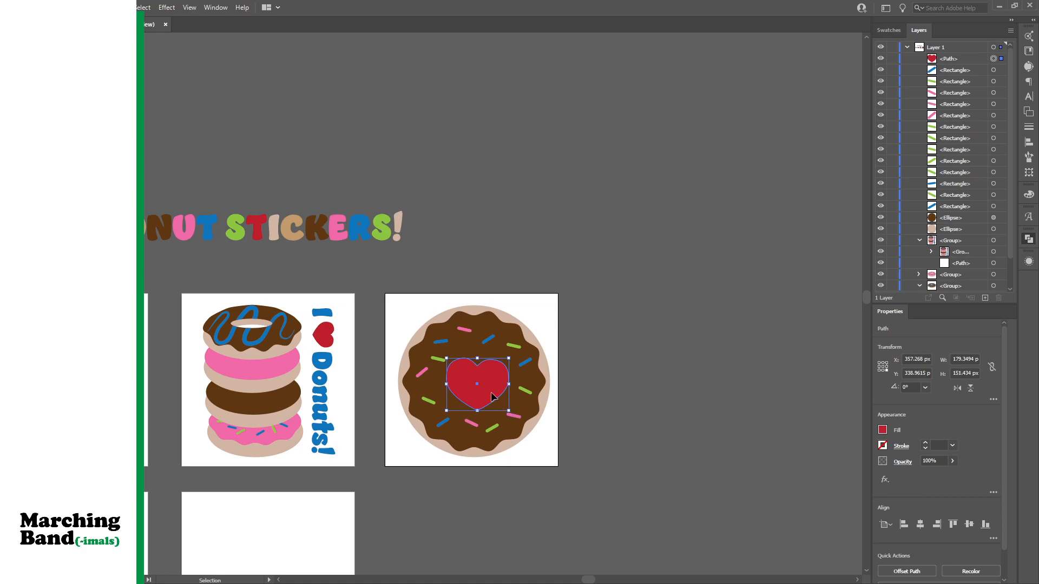
{"action": "left_click", "coordinate": [658, 424]}
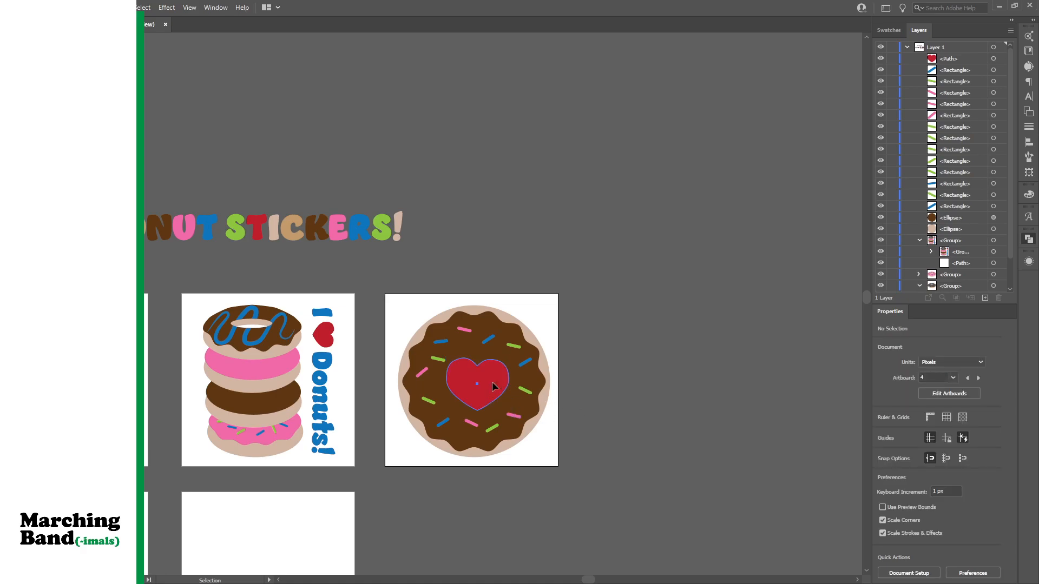
{"action": "key", "text": "ctrl+z"}
{"action": "left_click", "coordinate": [656, 420]}
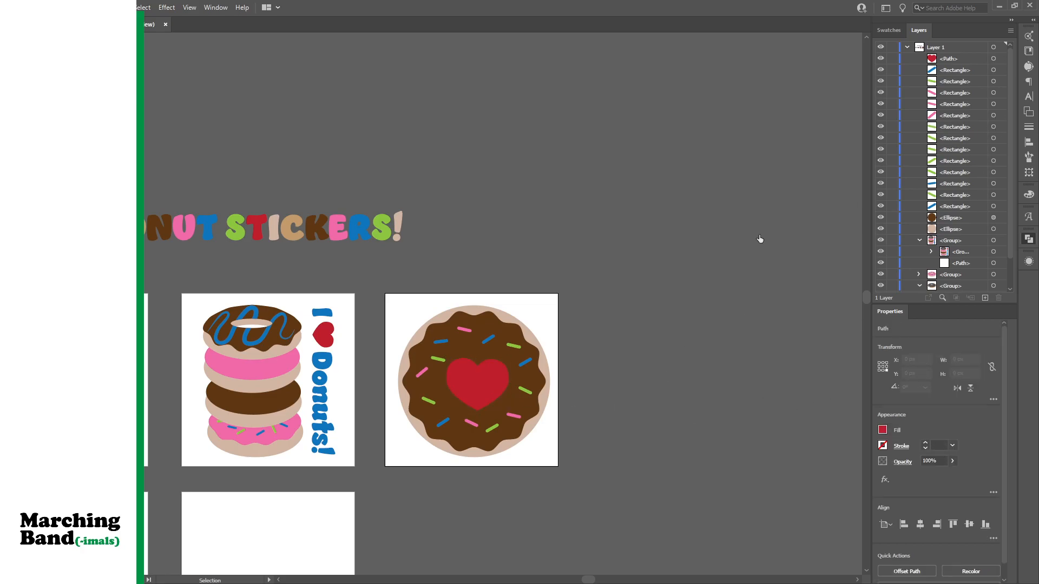
Select the blue, green and pink sprinkle rectangles on the chocolate donut together, leaving out the heart
{"action": "left_click", "coordinate": [994, 70]}
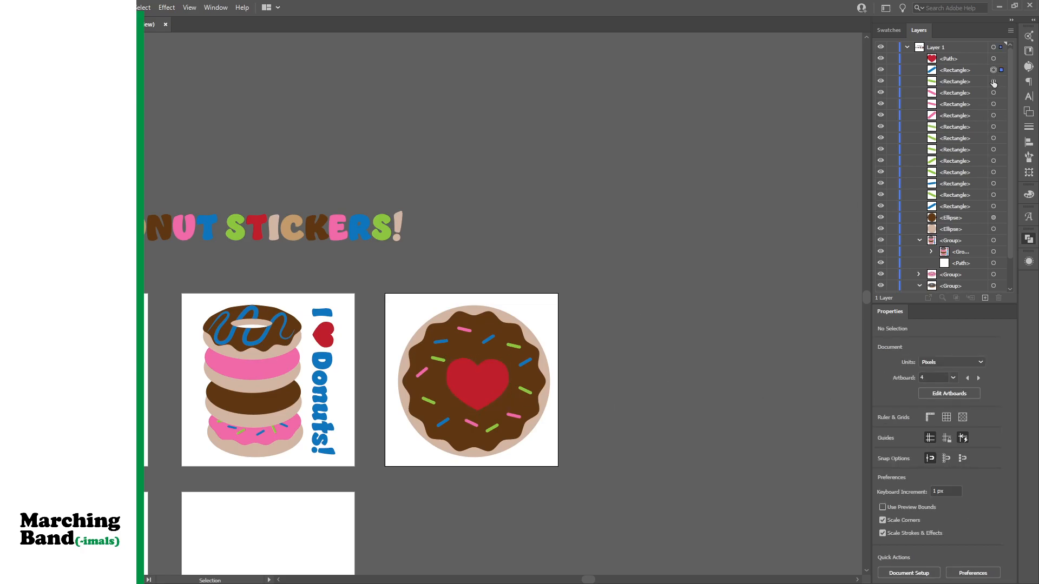
{"action": "left_click", "coordinate": [994, 104], "text": "shift"}
{"action": "left_click", "coordinate": [993, 92], "text": "shift"}
{"action": "left_click", "coordinate": [994, 81], "text": "shift"}
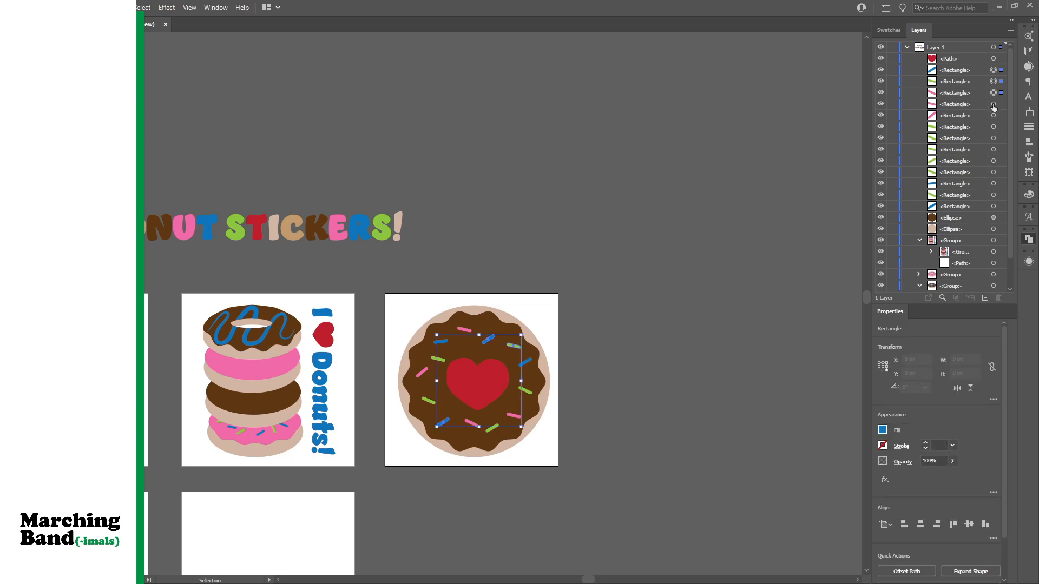
{"action": "left_click", "coordinate": [993, 115], "text": "shift"}
{"action": "left_click", "coordinate": [993, 126], "text": "shift"}
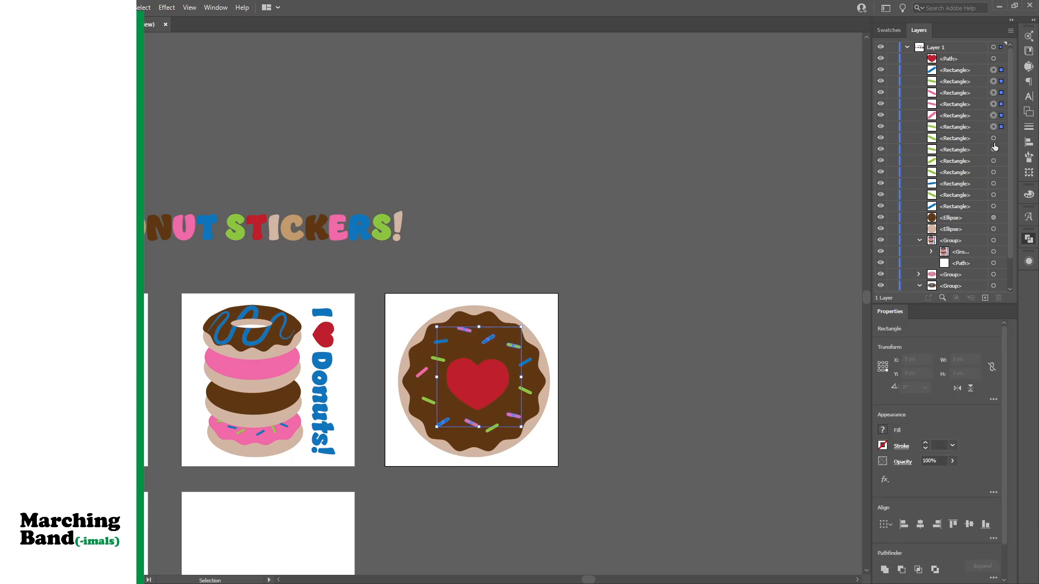
Add the remaining sprinkle rectangles of the heart donut to the selection and group all the sprinkles together
{"action": "left_click", "coordinate": [993, 138], "text": "shift"}
{"action": "left_click", "coordinate": [993, 150], "text": "shift"}
{"action": "left_click", "coordinate": [993, 161], "text": "shift"}
{"action": "left_click", "coordinate": [994, 172], "text": "shift"}
{"action": "left_click", "coordinate": [993, 183], "text": "shift"}
{"action": "left_click", "coordinate": [997, 208], "text": "shift"}
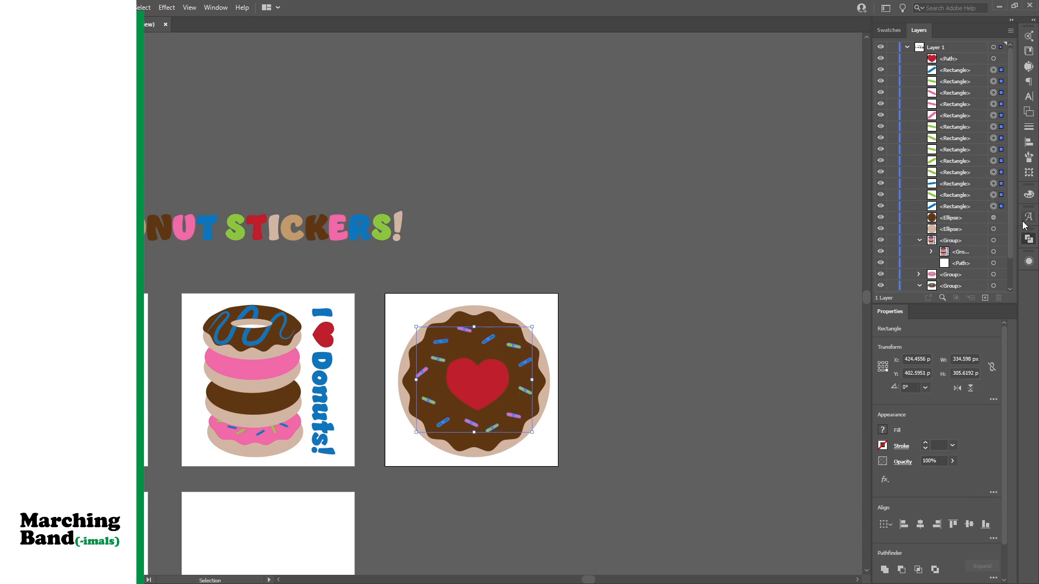
{"action": "key", "text": "ctrl+g"}
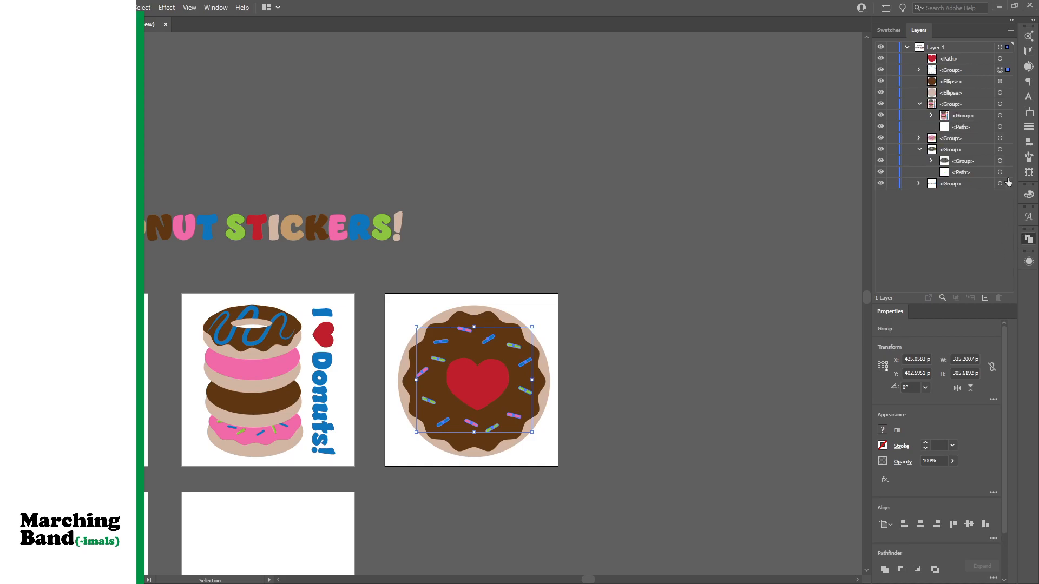
Try to cut the red heart out of the brown icing and the beige dough circle with the Shape Builder tool
{"action": "left_click", "coordinate": [1000, 82]}
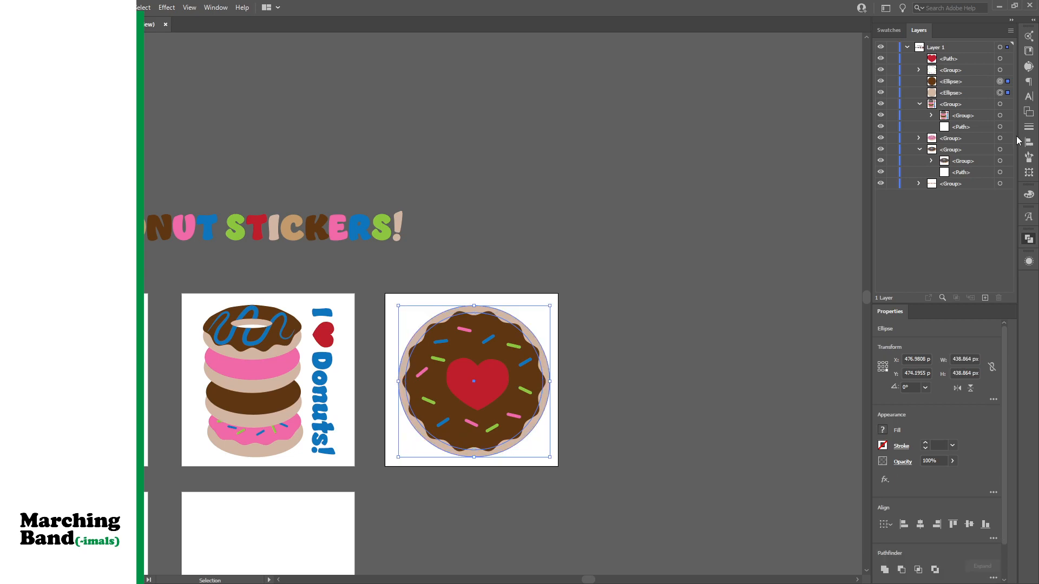
{"action": "left_click", "coordinate": [1000, 58], "text": "shift"}
{"action": "key", "text": "shift+m"}
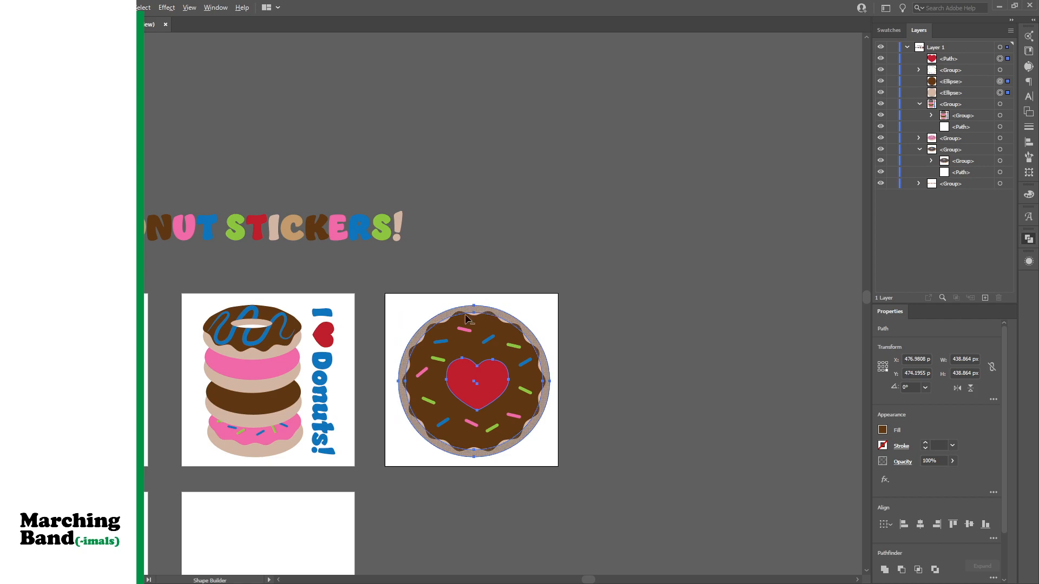
{"action": "left_click", "coordinate": [476, 381], "text": "alt"}
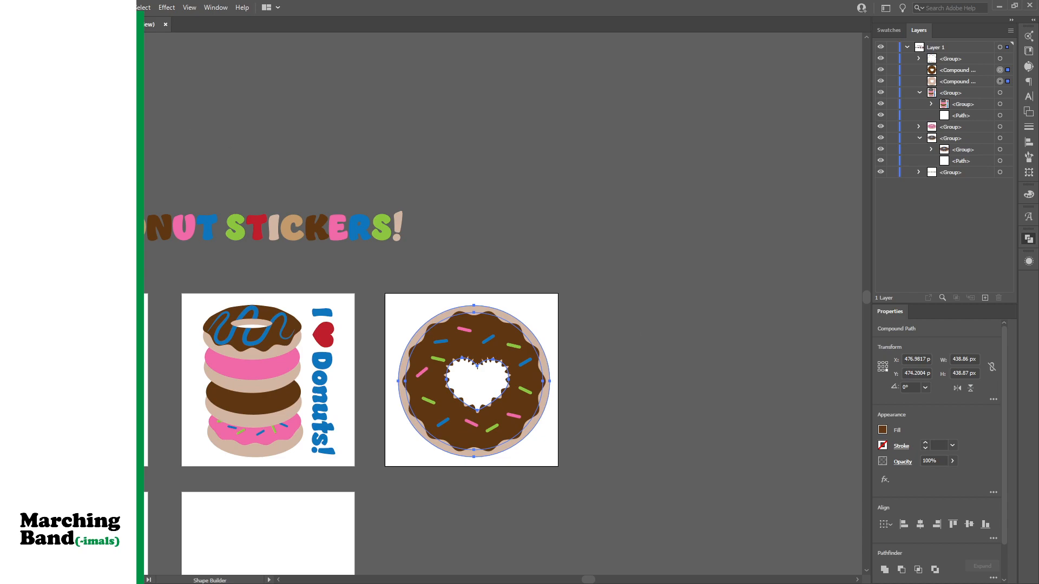
{"action": "key", "text": "ctrl+z"}
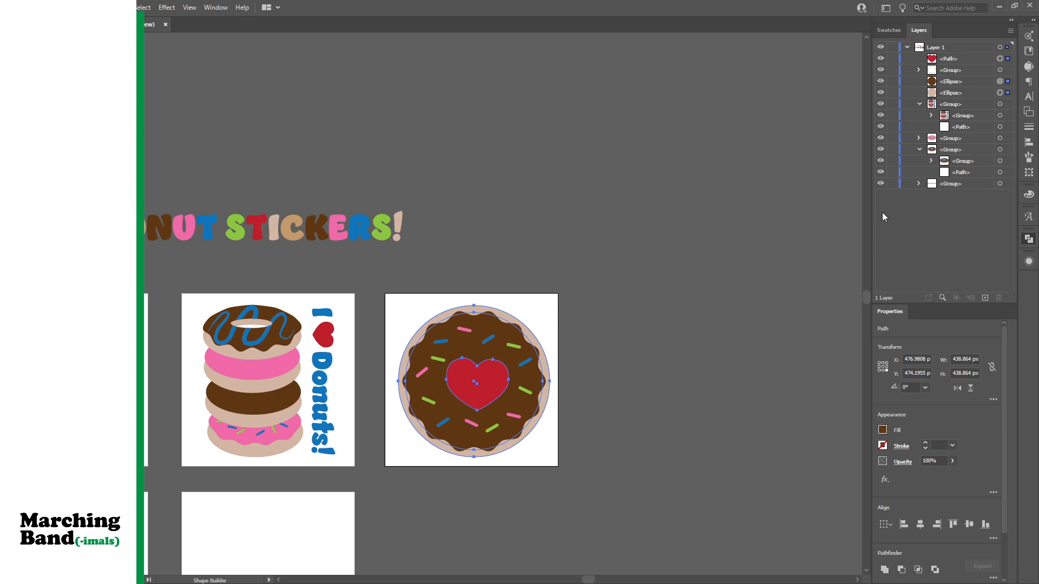
Expand the wavy brown icing's appearance, and cut the heart out of the icing and dough with the Shape Builder tool
{"action": "left_click", "coordinate": [1000, 82]}
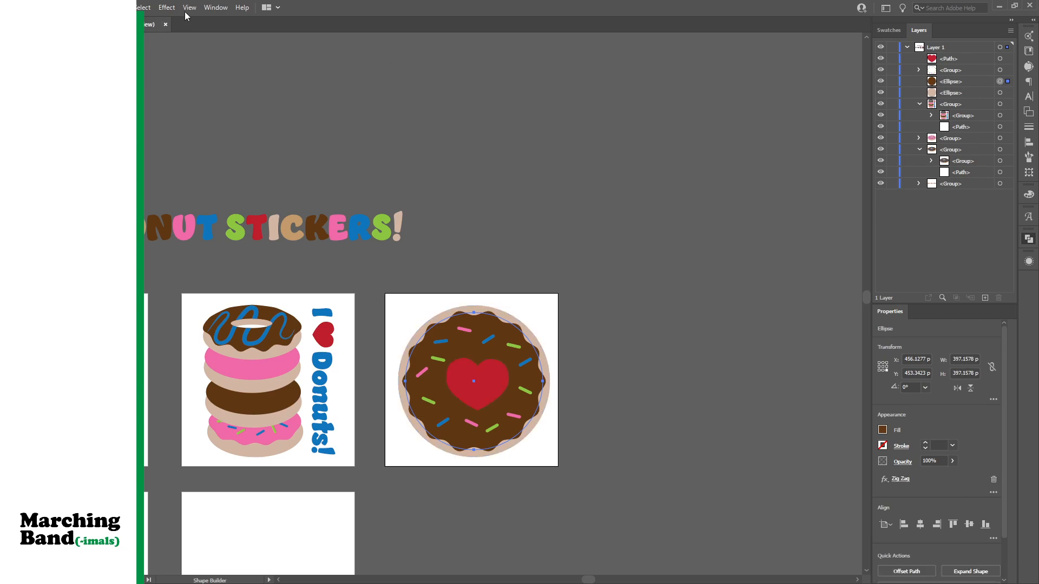
{"action": "key", "text": "ctrl+alt+shift+e"}
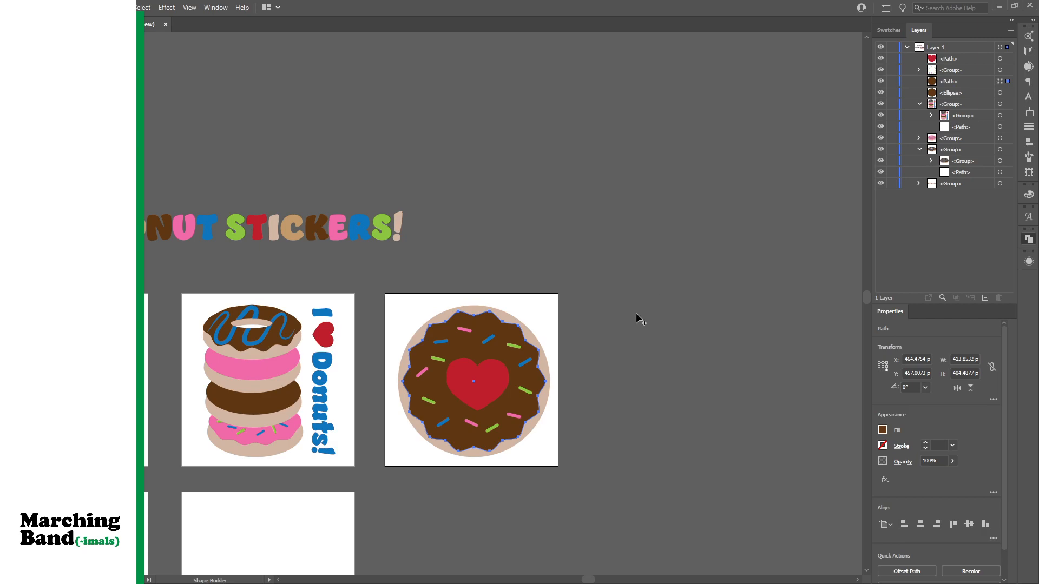
{"action": "left_click", "coordinate": [1001, 94], "text": "shift"}
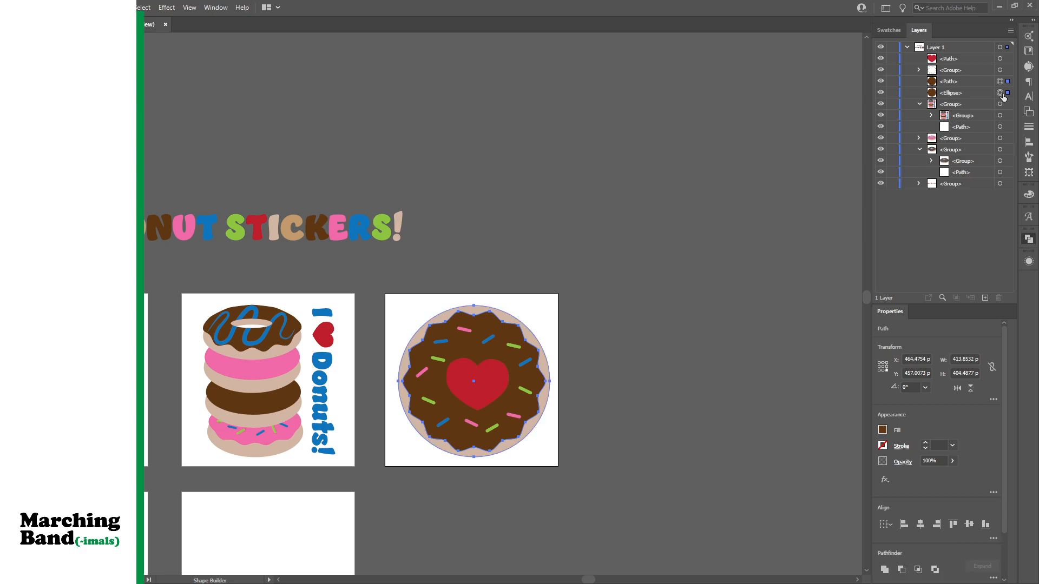
{"action": "left_click", "coordinate": [1000, 58], "text": "shift"}
{"action": "left_click", "coordinate": [476, 381]}
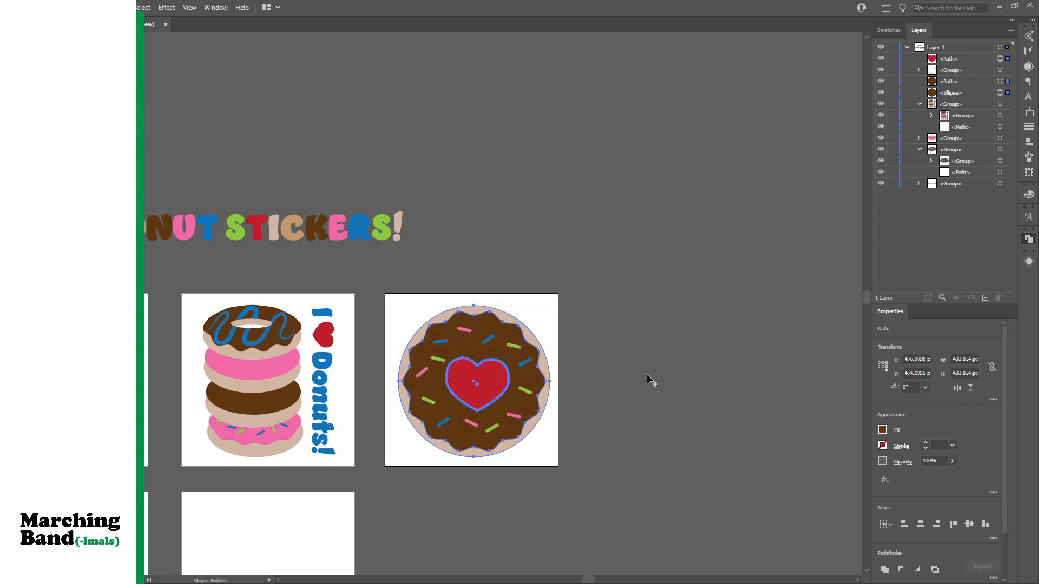
{"action": "key", "text": "v"}
{"action": "key", "text": "shift+m"}
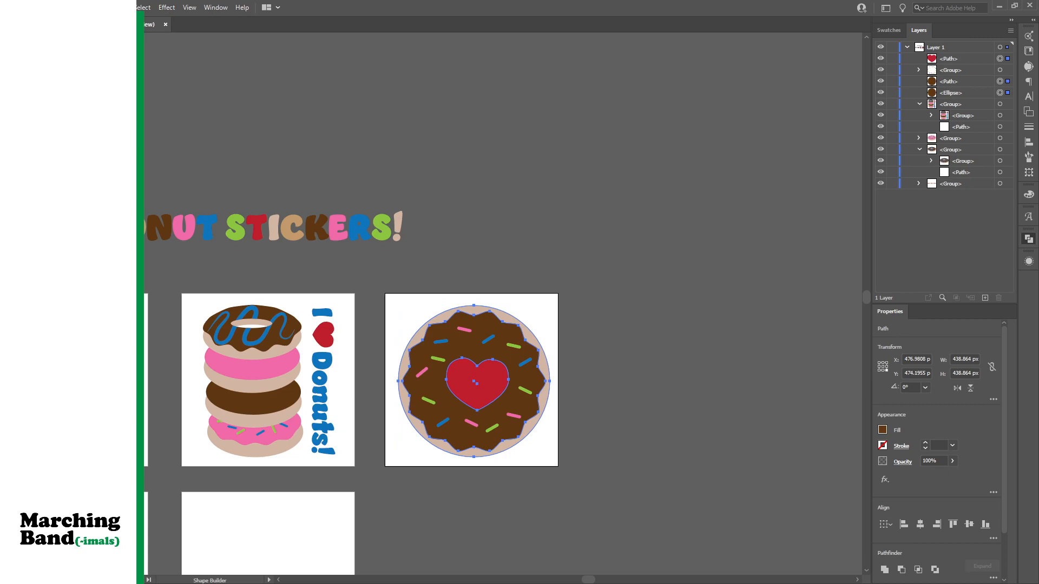
{"action": "left_click", "coordinate": [476, 381], "text": "alt"}
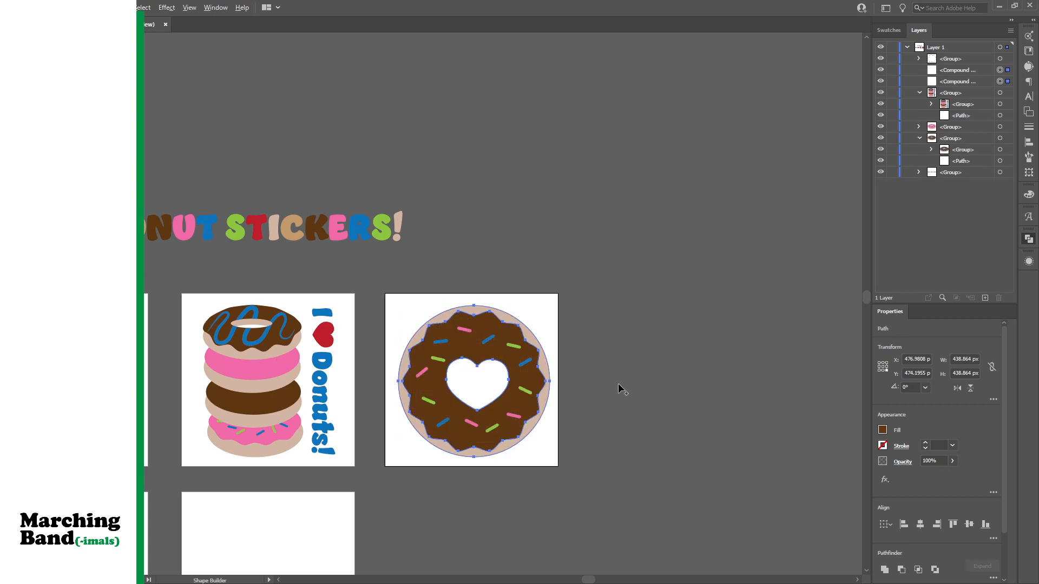
{"action": "key", "text": "v"}
{"action": "left_click", "coordinate": [646, 261]}
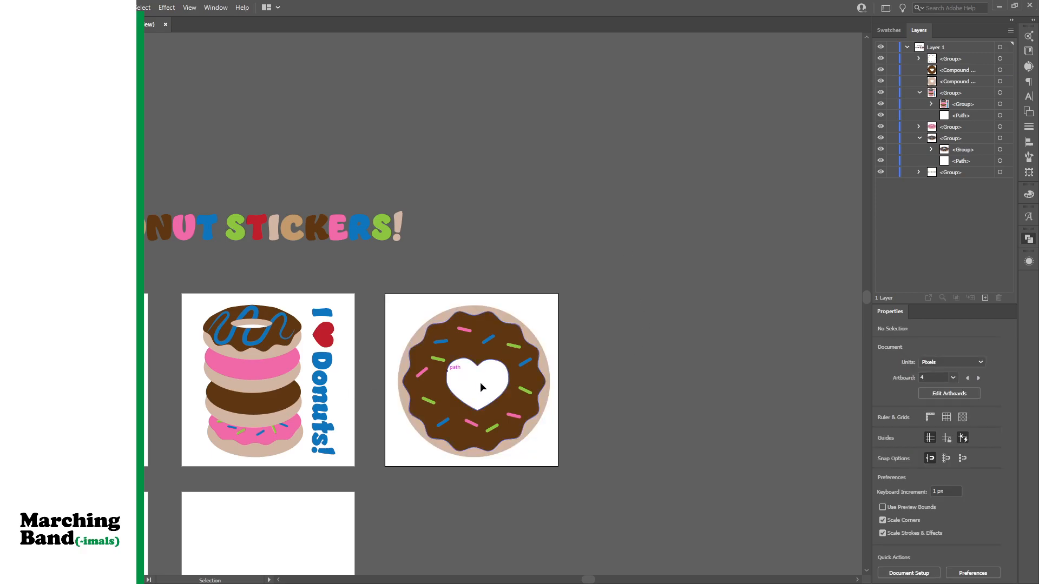
Draw a circle about 418 px wide on the empty artboard below the blue-drizzled donut and fill it with tan
{"action": "scroll", "coordinate": [547, 433], "scroll_direction": "down", "scroll_amount": 3}
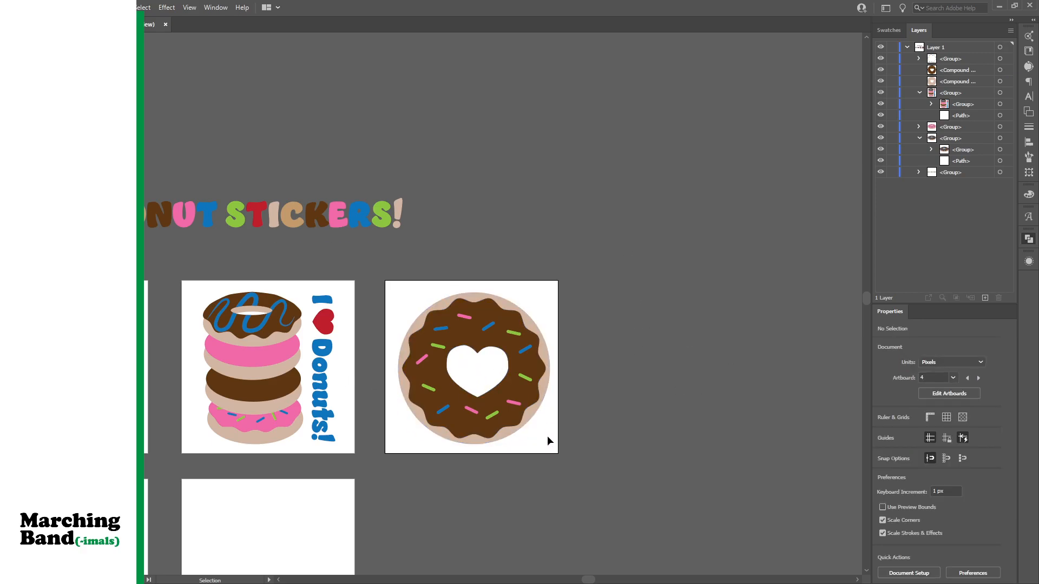
{"action": "key", "text": "a"}
{"action": "key", "text": "ctrl+minus"}
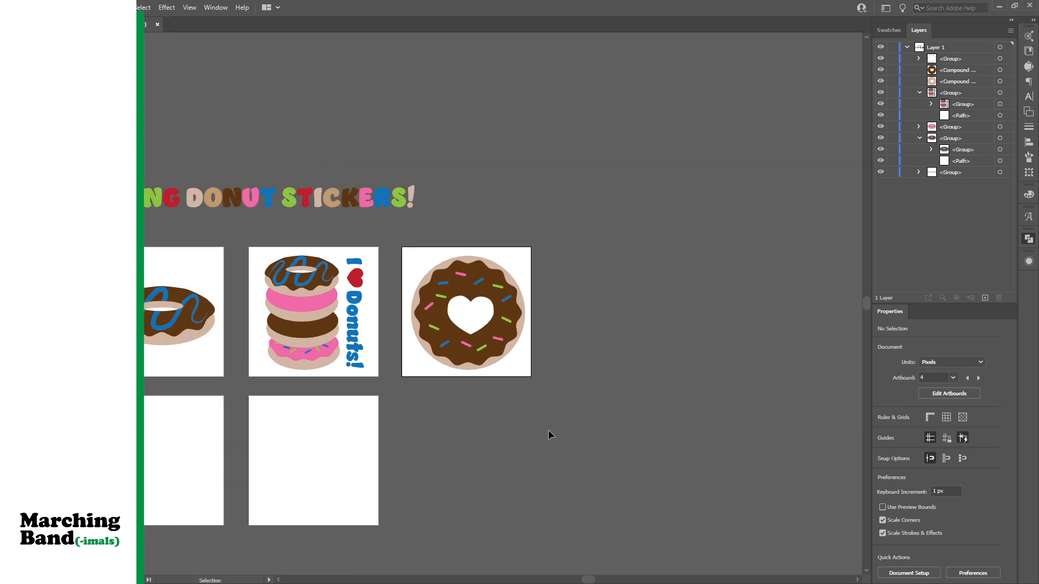
{"action": "left_click", "coordinate": [557, 580]}
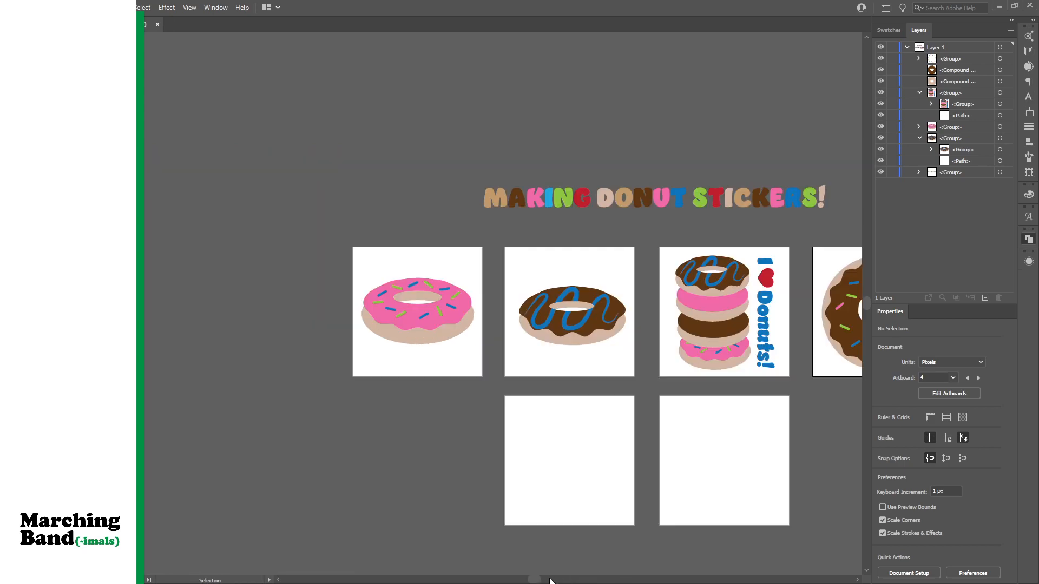
{"action": "left_click", "coordinate": [857, 580]}
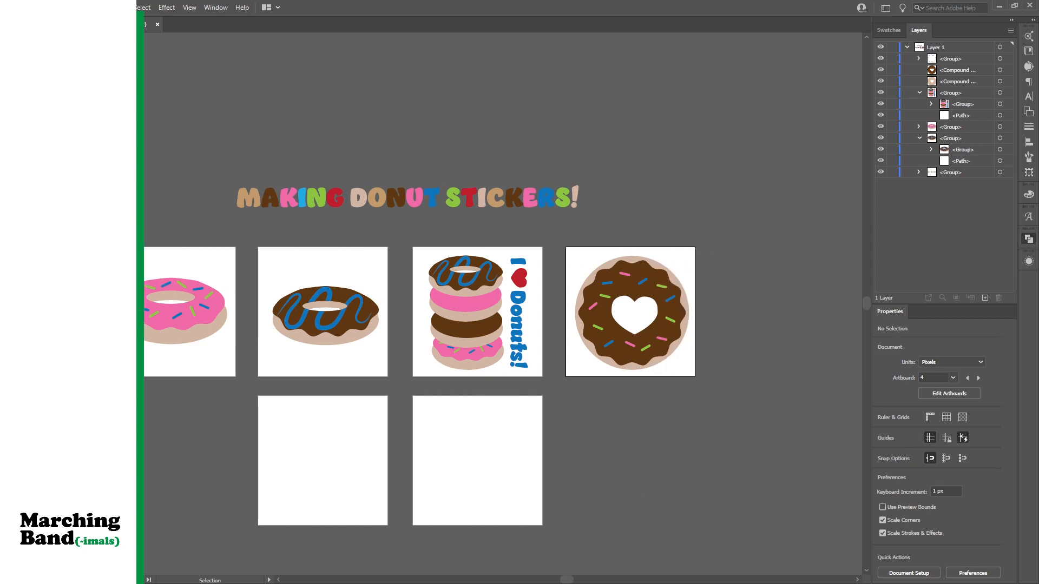
{"action": "key", "text": "l"}
{"action": "left_click_drag", "start_coordinate": [269, 407], "coordinate": [379, 515]}
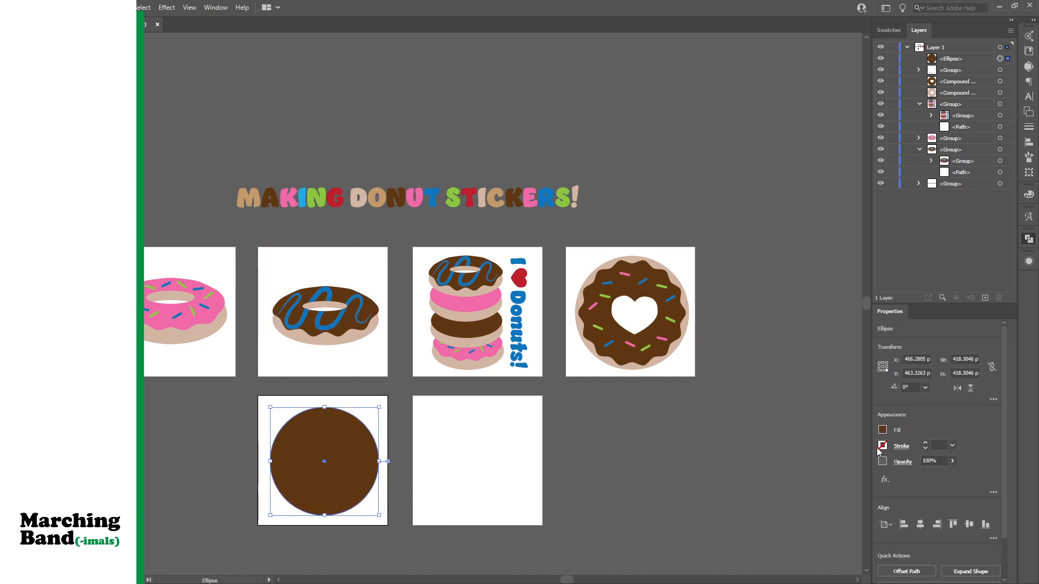
{"action": "left_click", "coordinate": [794, 490]}
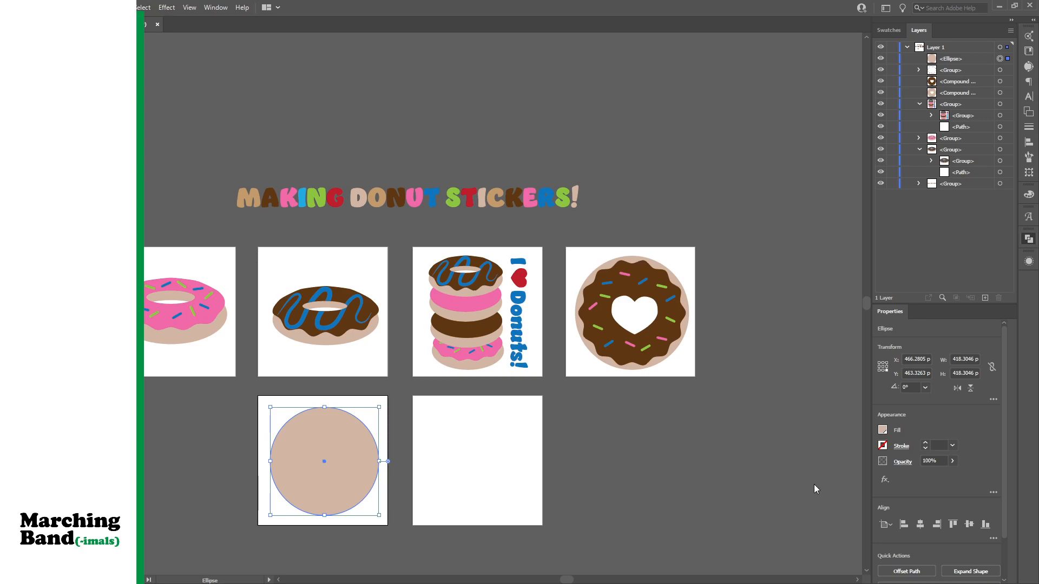
{"action": "left_click", "coordinate": [813, 483]}
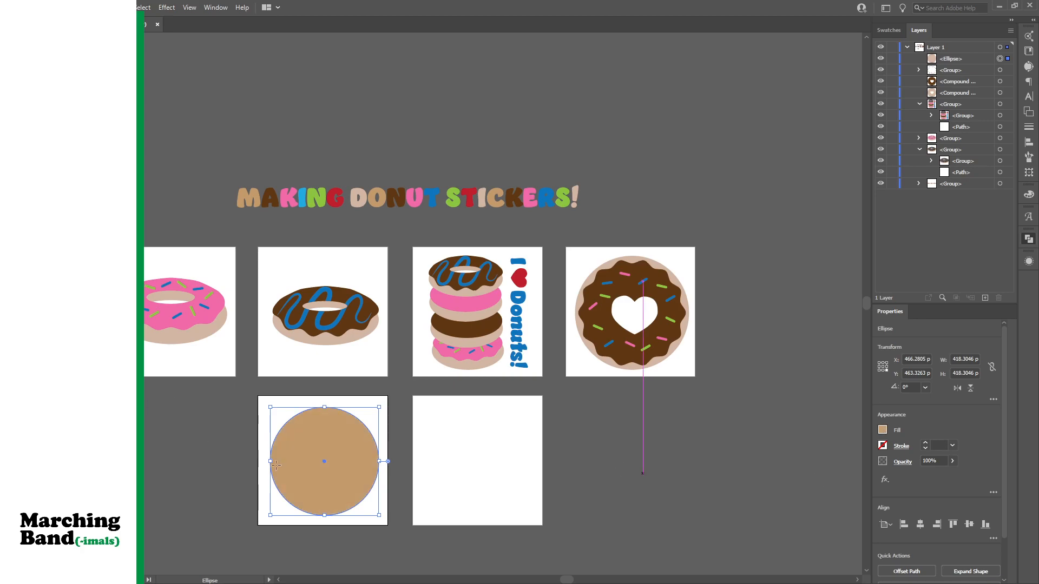
Paste a copy of the tan circle directly in front of the original
{"action": "key", "text": "v"}
{"action": "key", "text": "ctrl+c"}
{"action": "key", "text": "ctrl+f"}
{"action": "key", "text": "l"}
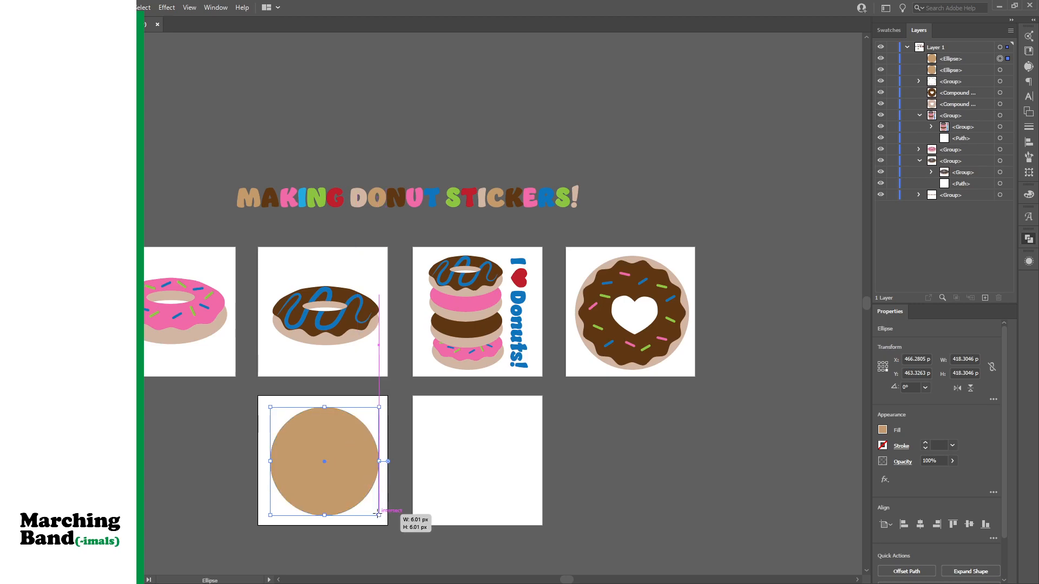
{"action": "left_click_drag", "start_coordinate": [377, 515], "coordinate": [378, 516]}
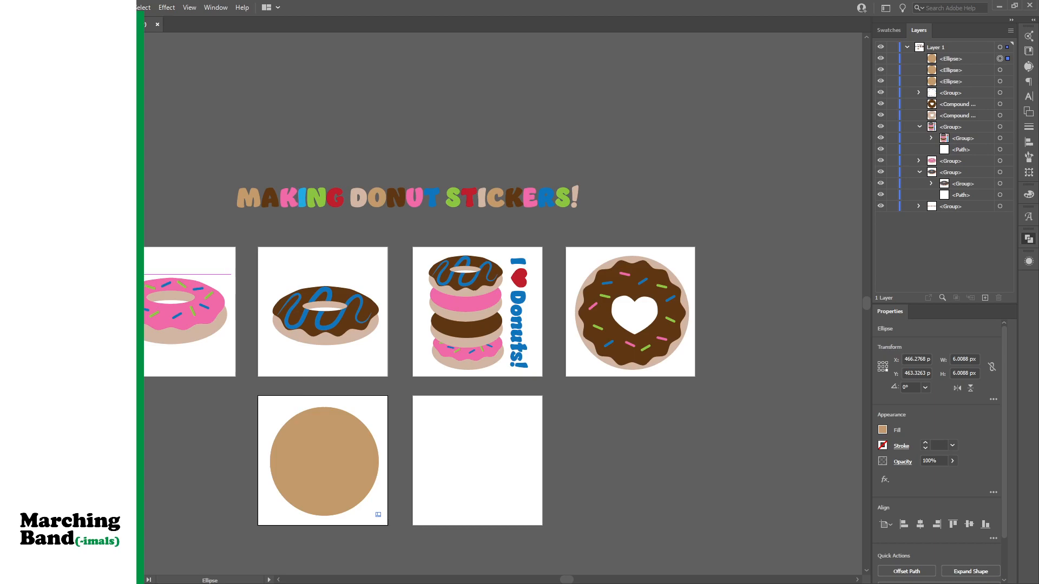
{"action": "key", "text": "ctrl+z"}
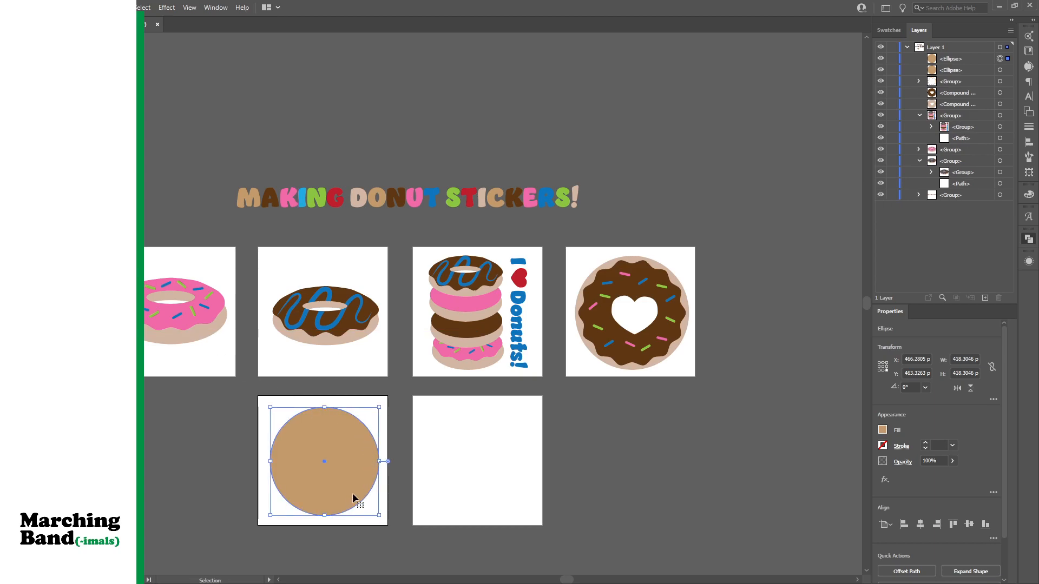
{"action": "left_click_drag", "start_coordinate": [380, 517], "coordinate": [355, 448]}
{"action": "key", "text": "a"}
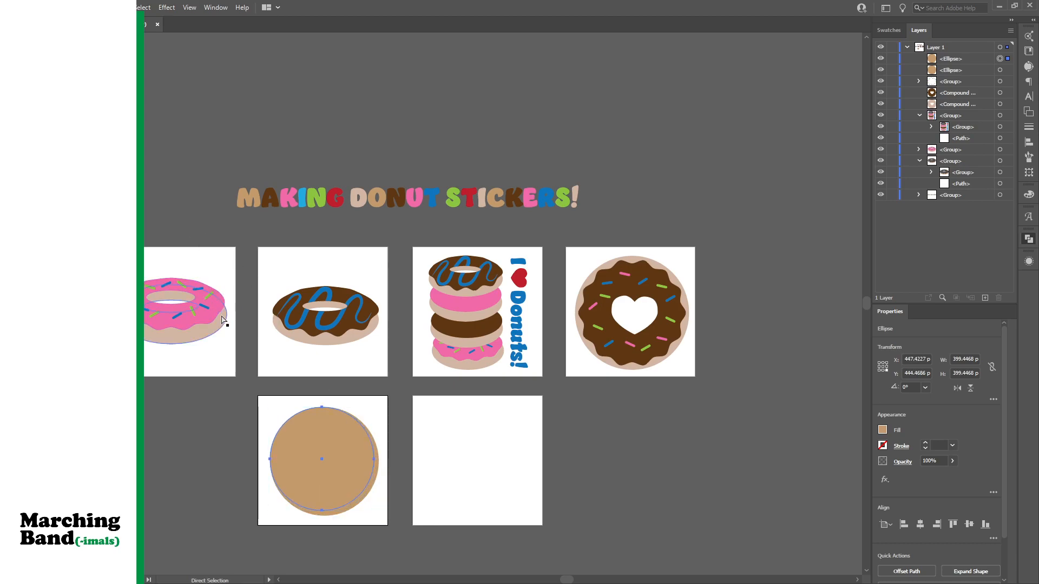
{"action": "key", "text": "ctrl+z"}
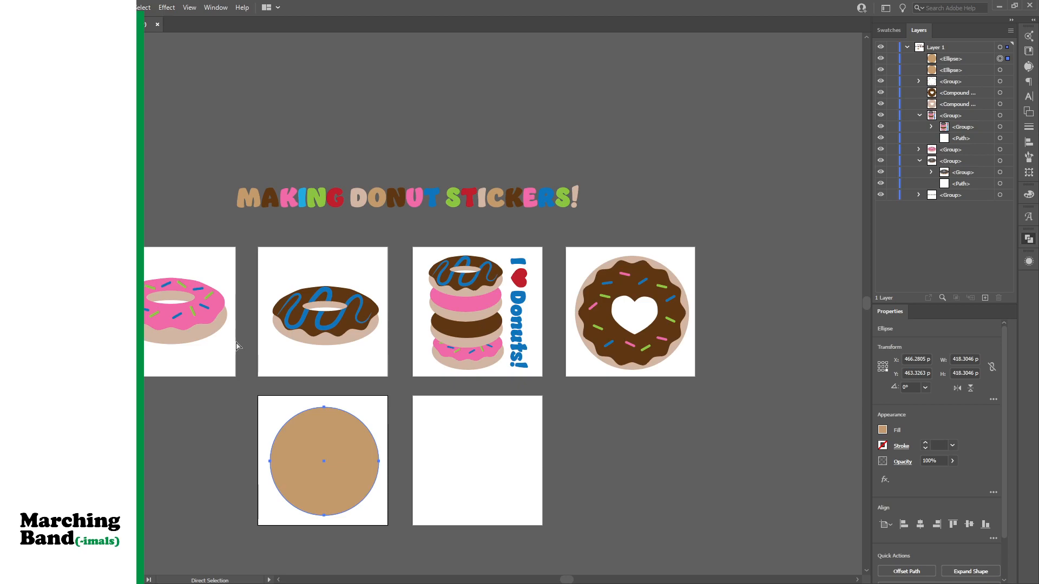
Scale the copied circle down around its center to about 363 px and fill it with light beige
{"action": "key", "text": "v"}
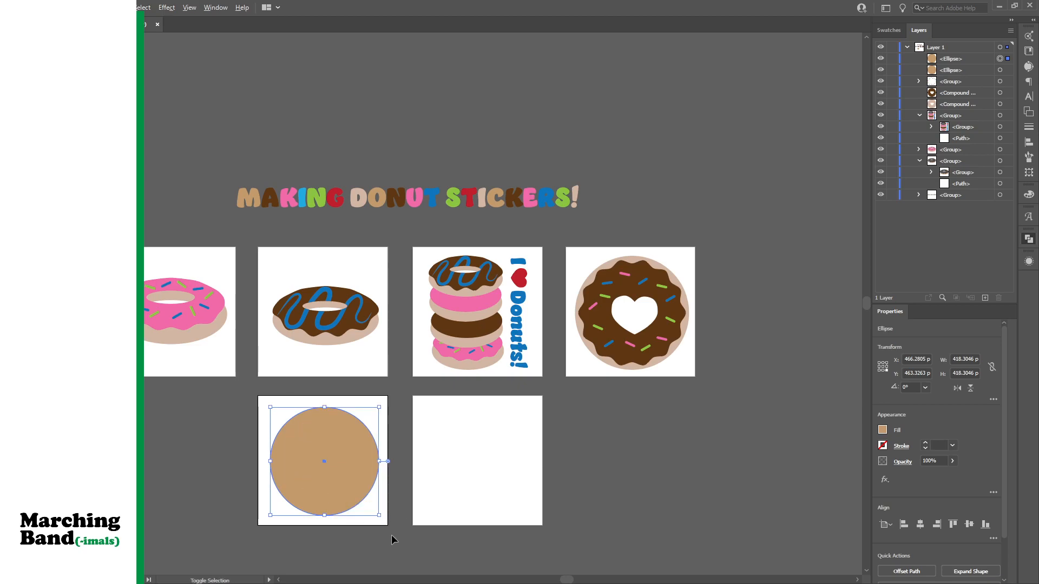
{"action": "left_click_drag", "start_coordinate": [379, 515], "coordinate": [372, 509]}
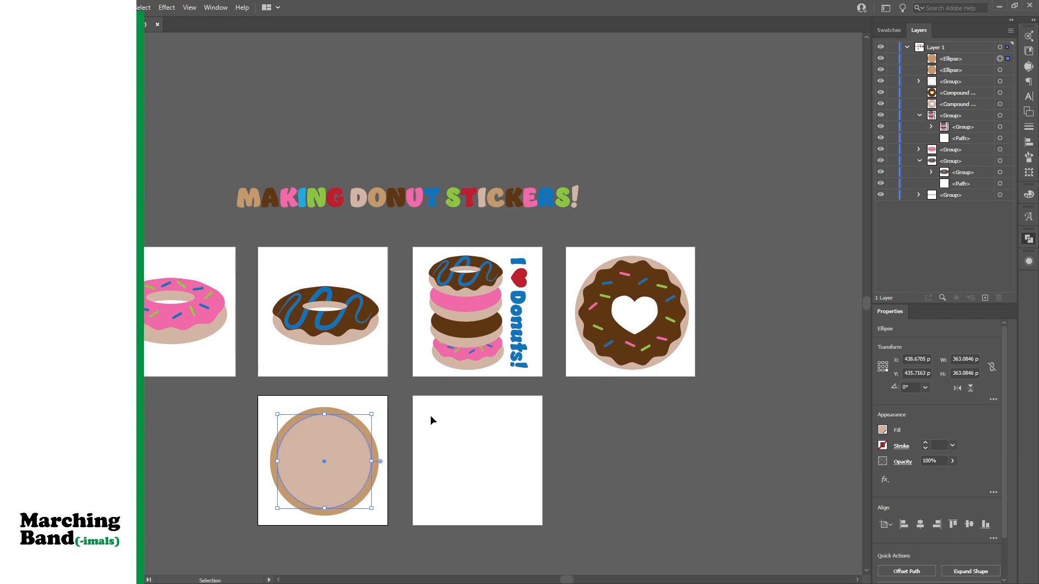
Draw a circle about 129 px wide inside the beige circle, and align all three circles on their horizontal and vertical centers
{"action": "key", "text": "l"}
{"action": "left_click_drag", "start_coordinate": [313, 454], "coordinate": [334, 481]}
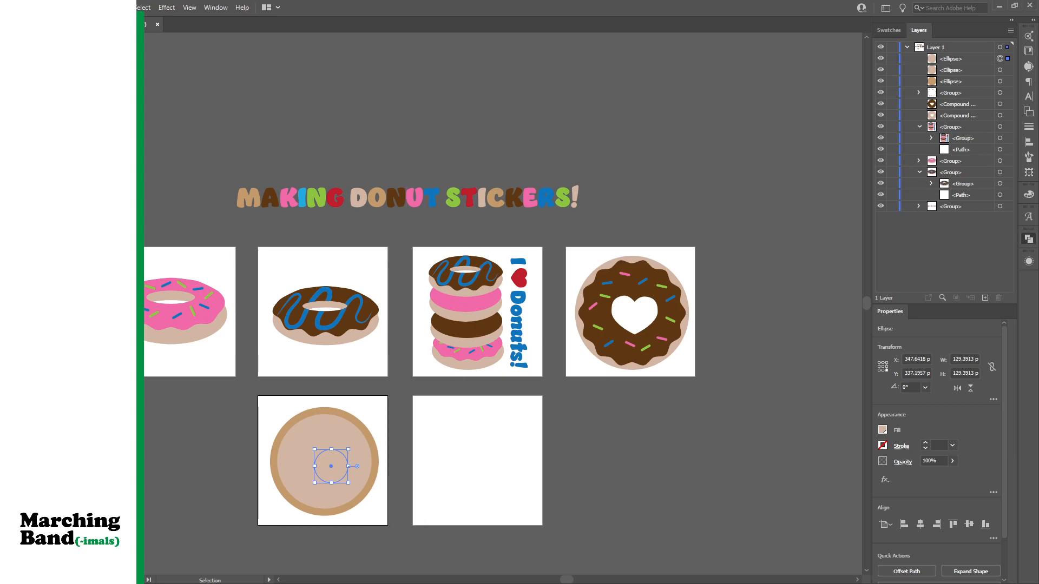
{"action": "left_click_drag", "start_coordinate": [394, 532], "coordinate": [258, 417]}
{"action": "left_click", "coordinate": [919, 524]}
{"action": "left_click", "coordinate": [968, 524]}
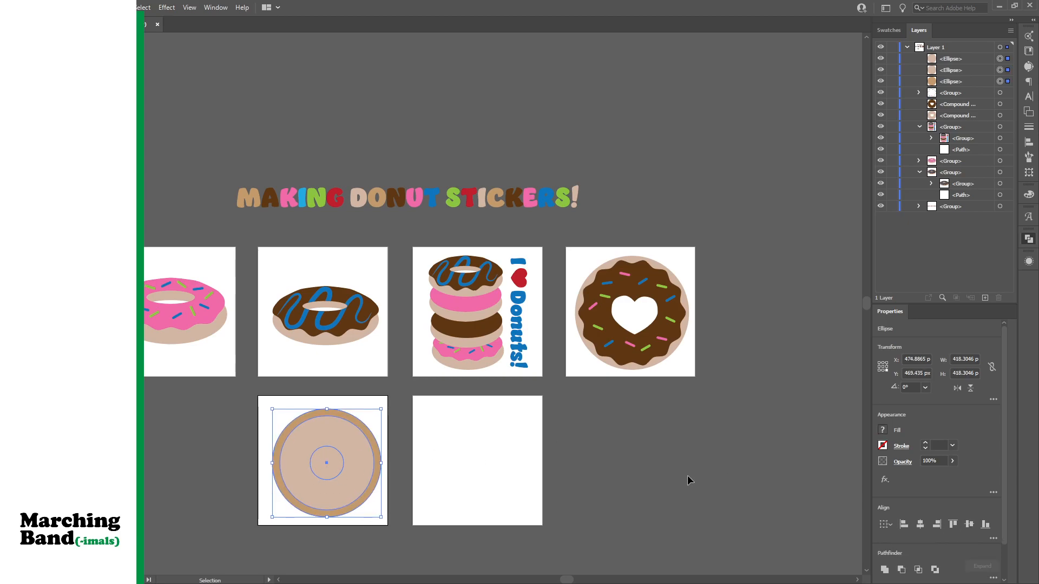
Try to cut the small center circle out of both larger circles with the Shape Builder tool
{"action": "left_click", "coordinate": [450, 479]}
{"action": "left_click", "coordinate": [324, 464]}
{"action": "left_click", "coordinate": [366, 448], "text": "shift"}
{"action": "left_click", "coordinate": [369, 434], "text": "shift"}
{"action": "key", "text": "shift+m"}
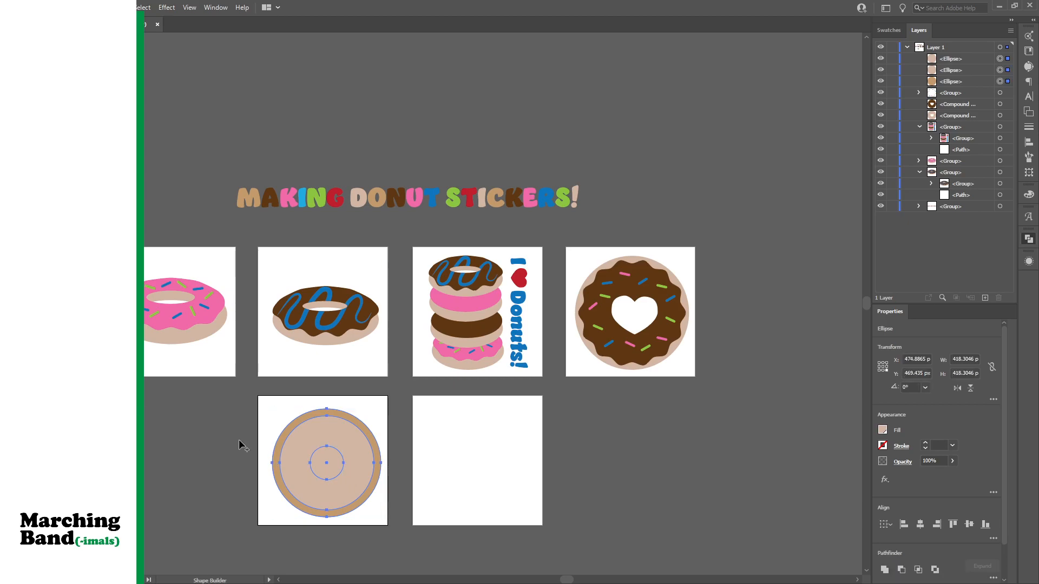
{"action": "left_click", "coordinate": [331, 472], "text": "alt"}
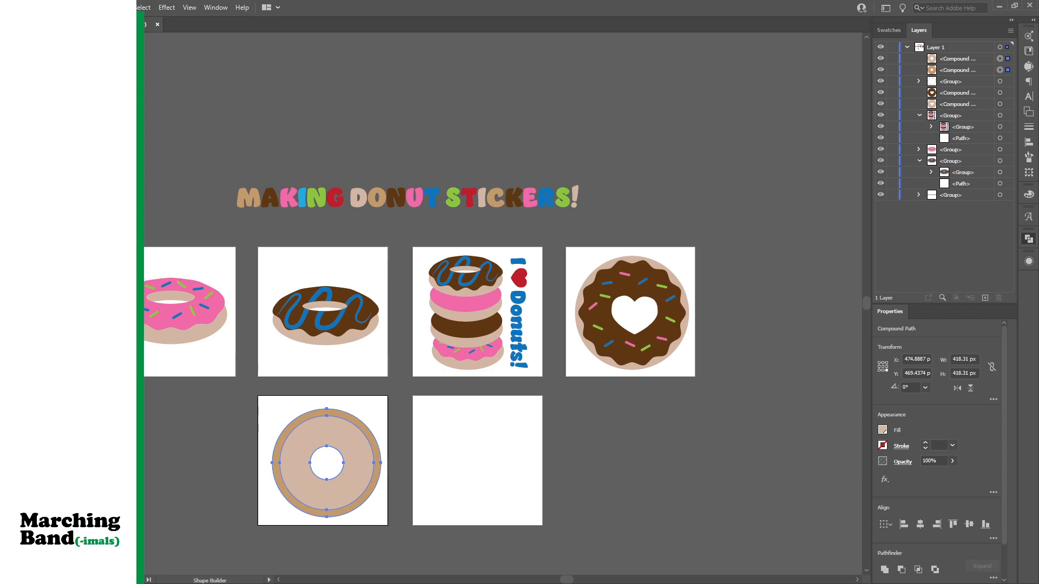
{"action": "key", "text": "ctrl+z"}
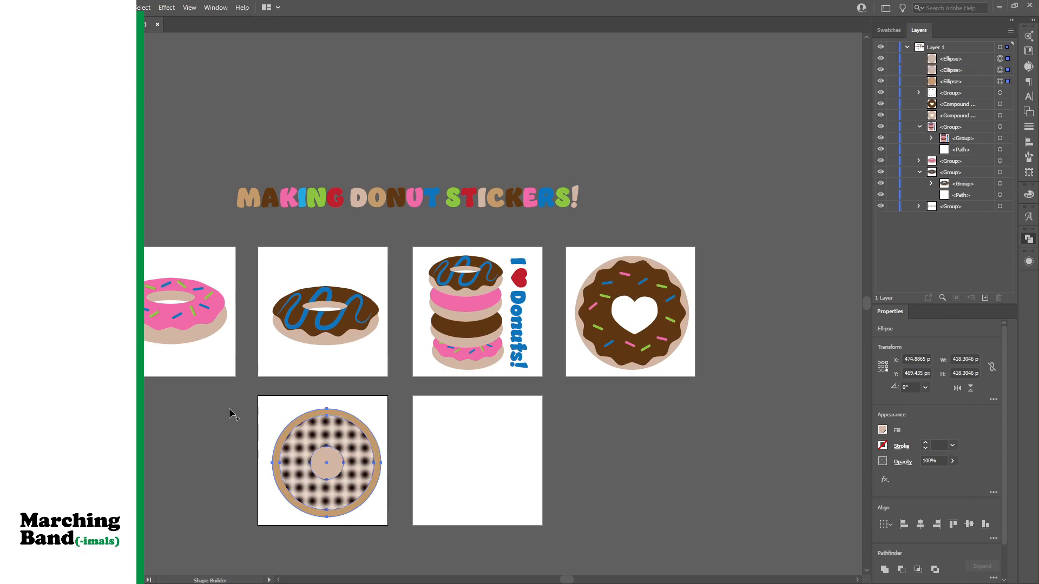
Select only the small inner circle and enlarge it proportionally around its center
{"action": "key", "text": "v"}
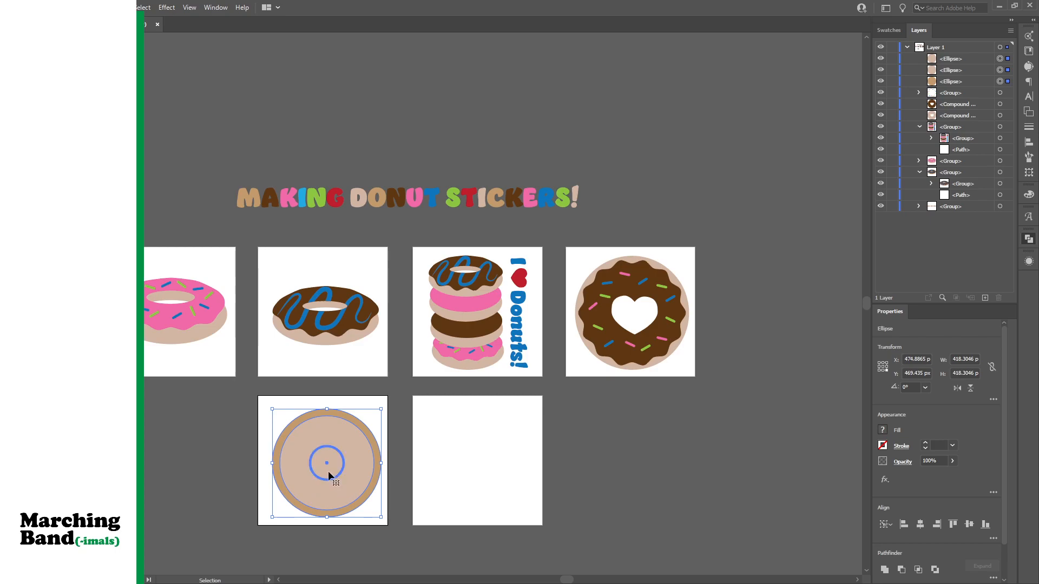
{"action": "left_click", "coordinate": [579, 514]}
{"action": "left_click", "coordinate": [330, 469]}
{"action": "left_click", "coordinate": [355, 485], "text": "shift"}
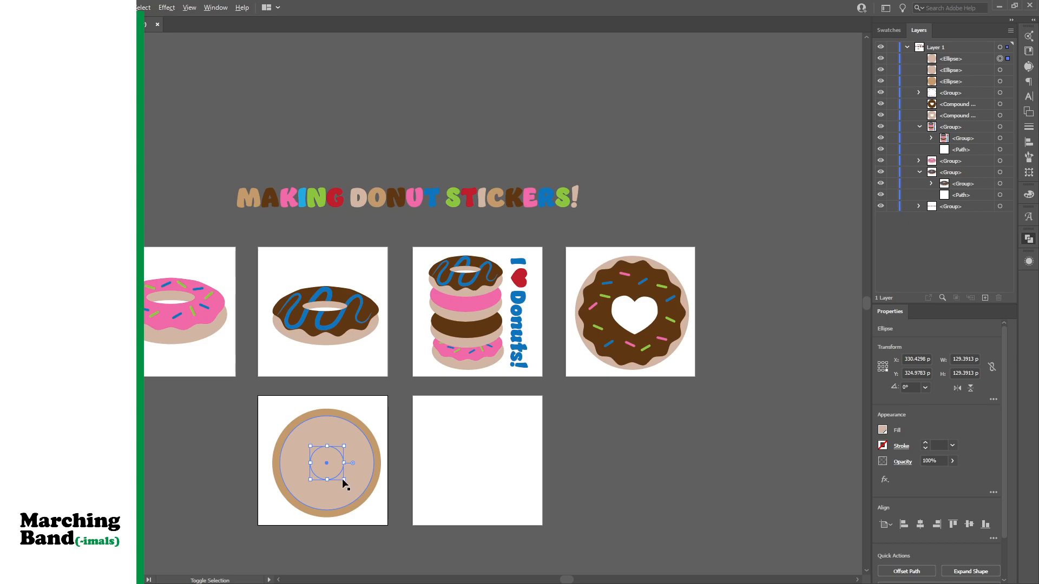
{"action": "left_click_drag", "start_coordinate": [345, 480], "coordinate": [351, 488]}
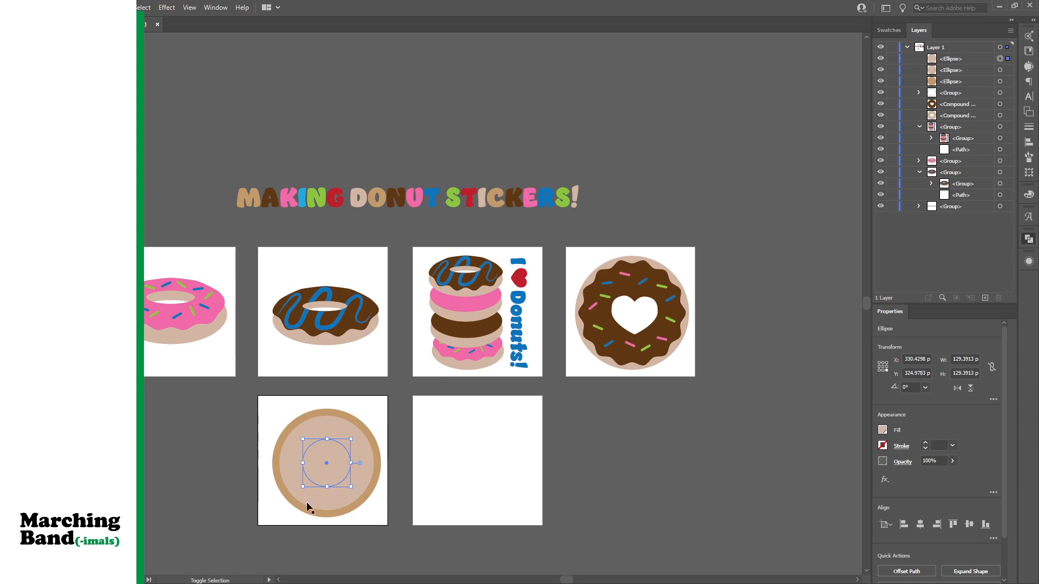
Try to cut the enlarged center circle out of both larger circles with the Shape Builder tool
{"action": "left_click", "coordinate": [383, 530]}
{"action": "left_click_drag", "start_coordinate": [264, 435], "coordinate": [324, 466]}
{"action": "key", "text": "shift+m"}
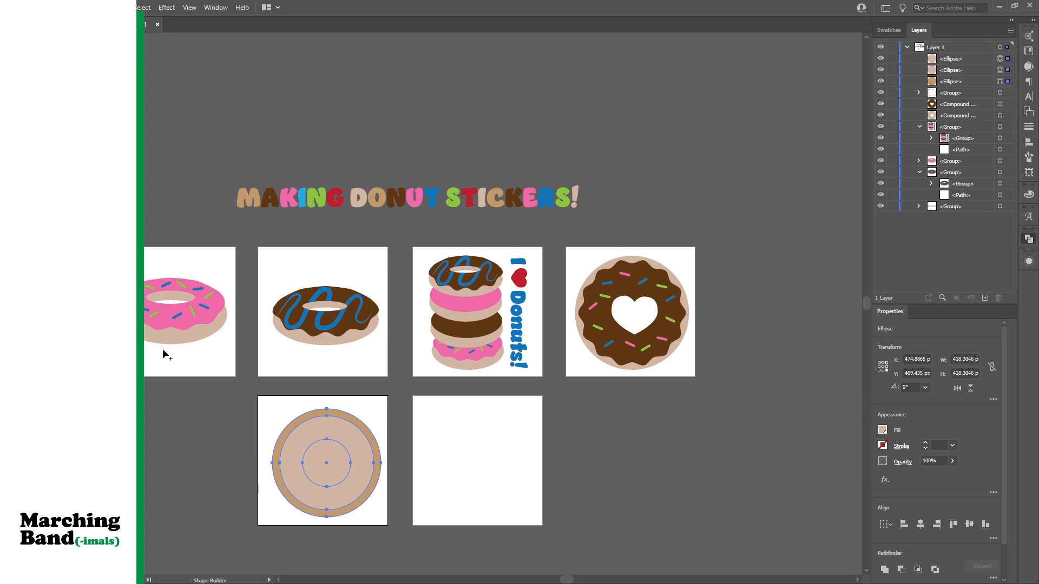
{"action": "left_click", "coordinate": [342, 469], "text": "alt"}
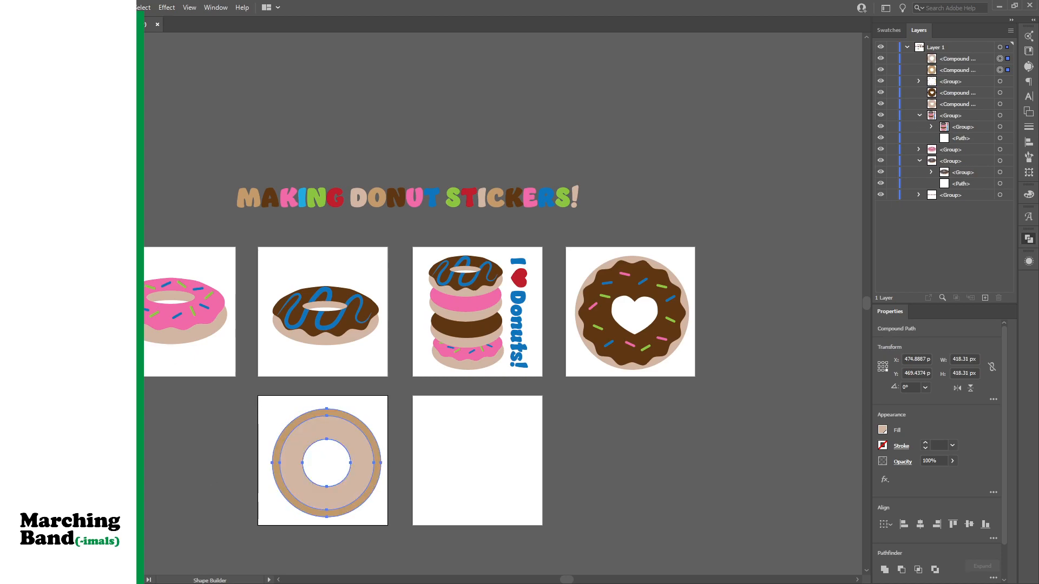
{"action": "key", "text": "v"}
{"action": "left_click", "coordinate": [145, 443]}
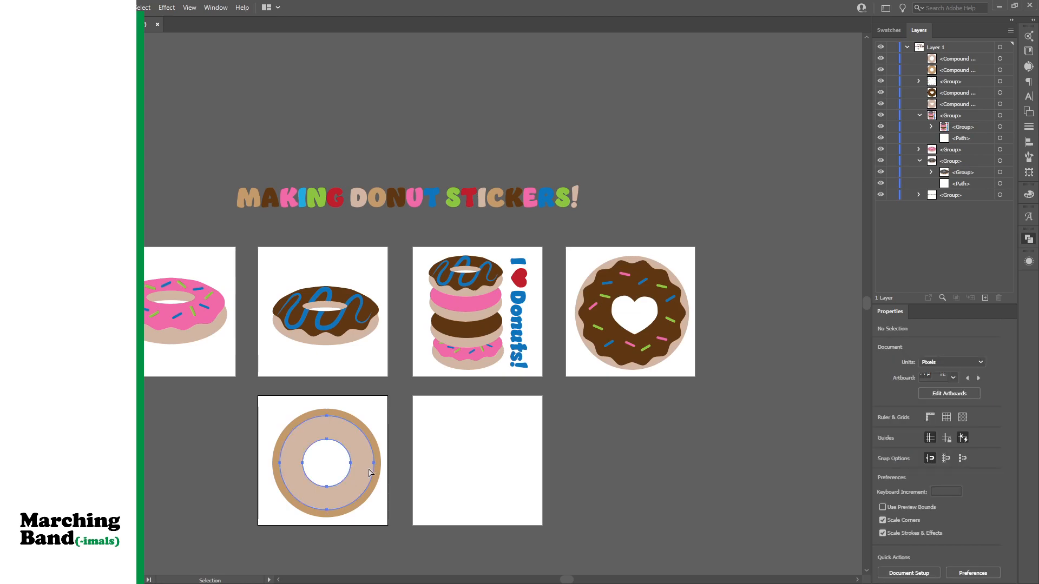
Select the beige ring, and undo the hole cut to restore the three full circles
{"action": "left_click", "coordinate": [369, 474]}
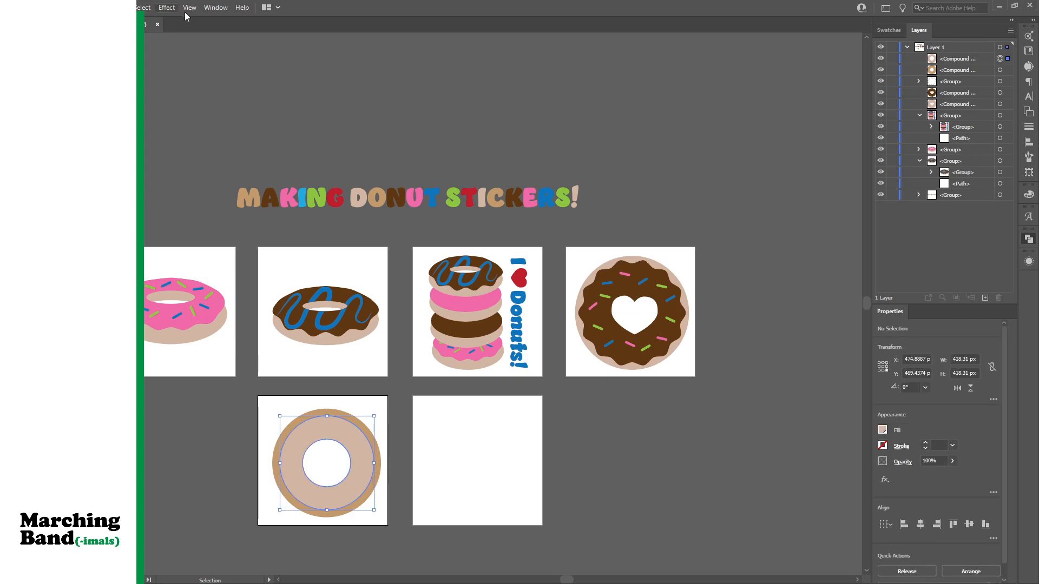
{"action": "key", "text": "a"}
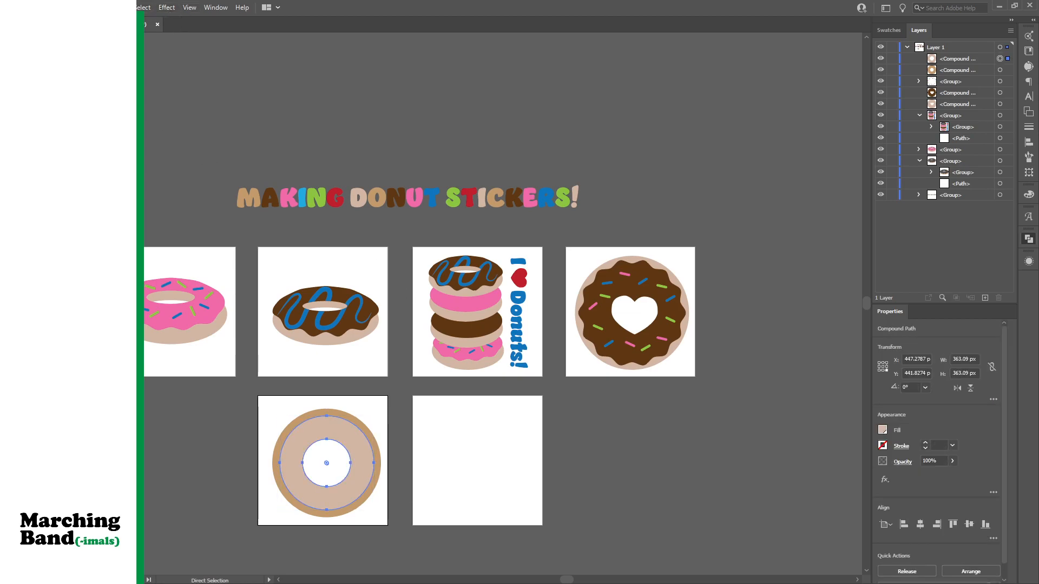
{"action": "key", "text": "ctrl+alt+shift+8"}
{"action": "key", "text": "v"}
{"action": "left_click", "coordinate": [241, 487]}
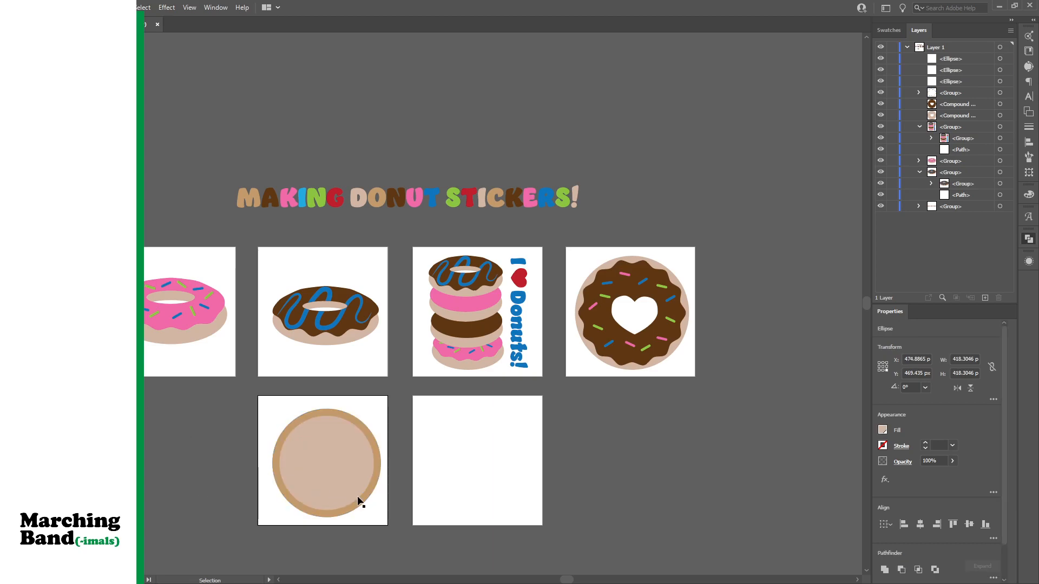
Give the beige circle a wavy edge with a Zig Zag effect and expand it into a path
{"action": "left_click", "coordinate": [358, 495]}
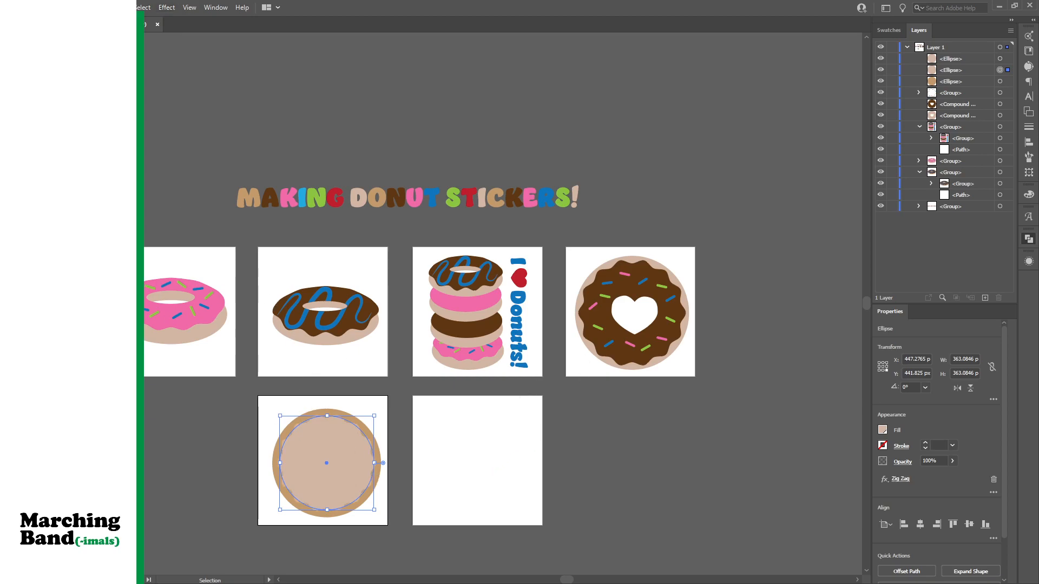
{"action": "mouse_move", "coordinate": [375, 509]}
{"action": "left_mouse_down"}
{"action": "mouse_move", "coordinate": [336, 493]}
{"action": "mouse_move", "coordinate": [327, 471]}
{"action": "mouse_move", "coordinate": [353, 489]}
{"action": "left_mouse_up"}
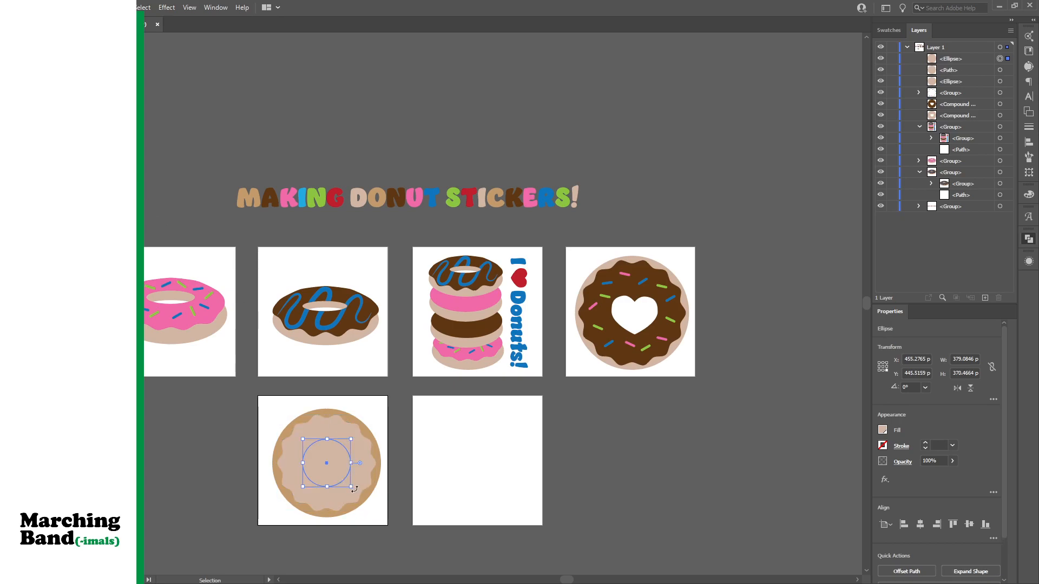
Cut the center circle out of the wavy icing and the brown base with the Shape Builder tool
{"action": "left_click", "coordinate": [388, 526]}
{"action": "left_click_drag", "start_coordinate": [387, 525], "coordinate": [271, 436]}
{"action": "key", "text": "shift+m"}
{"action": "left_click", "coordinate": [341, 469], "text": "alt"}
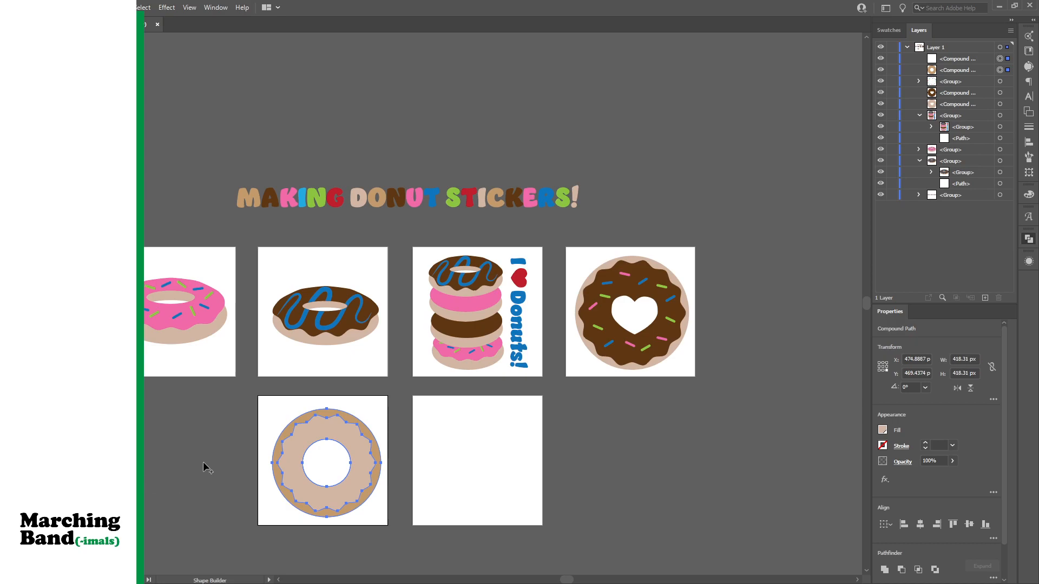
{"action": "key", "text": "v"}
{"action": "left_click", "coordinate": [150, 417]}
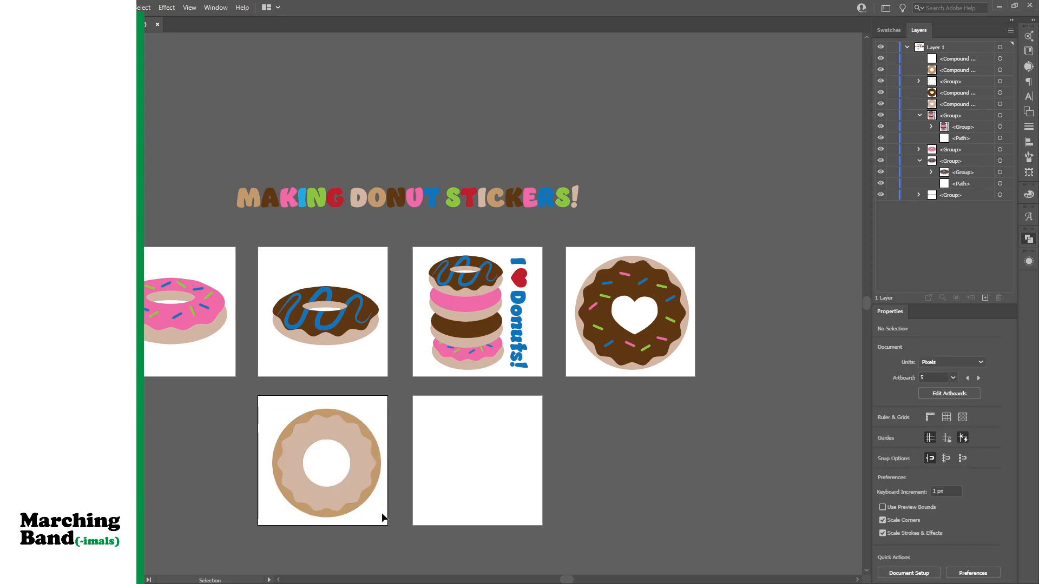
Group the wavy icing with the donut base and scale the group down proportionally to about 301 px wide
{"action": "left_click", "coordinate": [354, 479]}
{"action": "key", "text": "ctrl+g"}
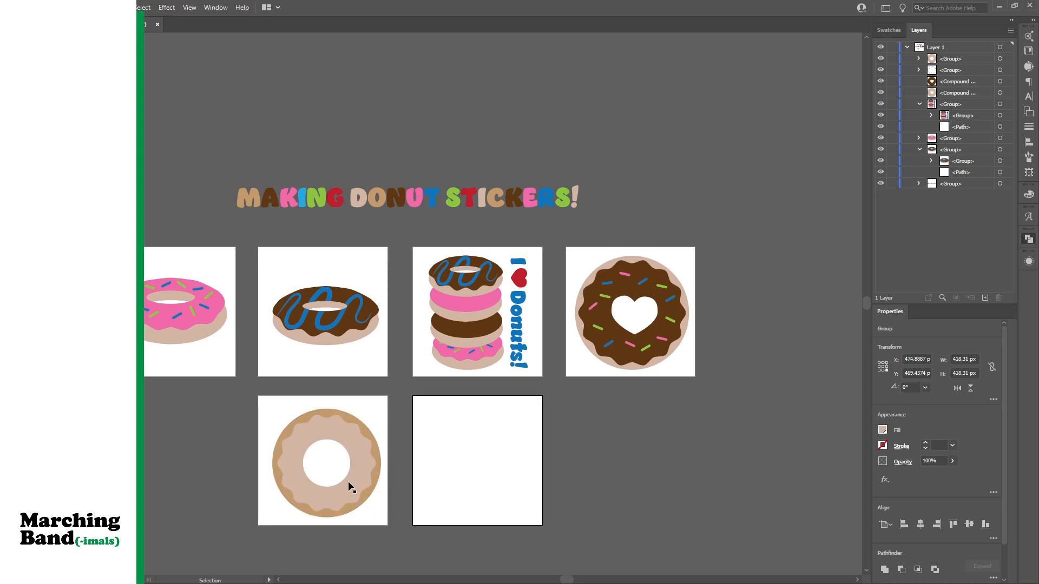
{"action": "left_click", "coordinate": [375, 511]}
{"action": "left_click", "coordinate": [361, 494]}
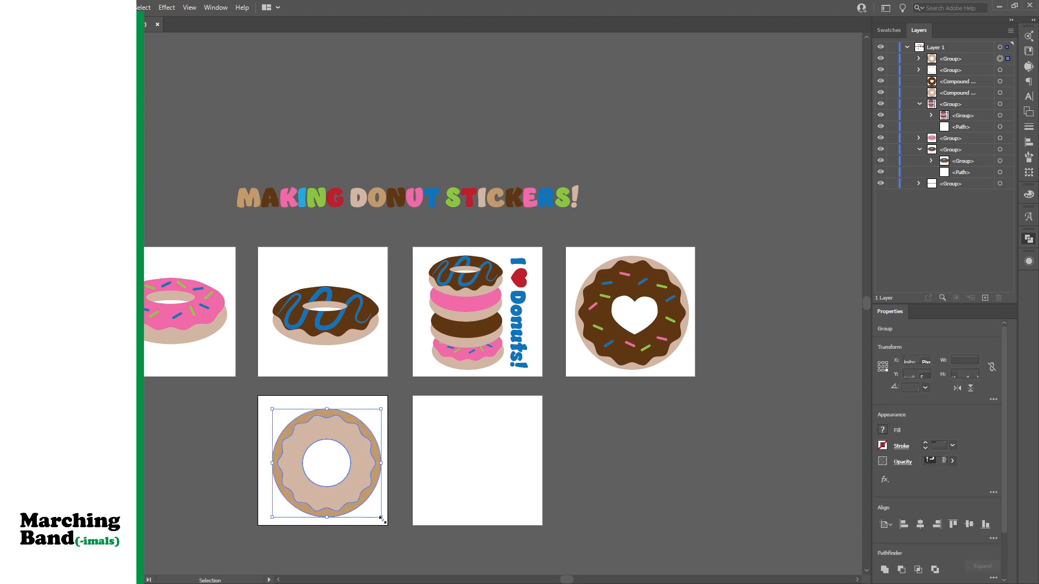
{"action": "left_click_drag", "start_coordinate": [381, 518], "coordinate": [326, 478]}
{"action": "left_click", "coordinate": [158, 452]}
Draw a circle about 394 px wide over the donut and center it horizontally and vertically on the artboard
{"action": "key", "text": "l"}
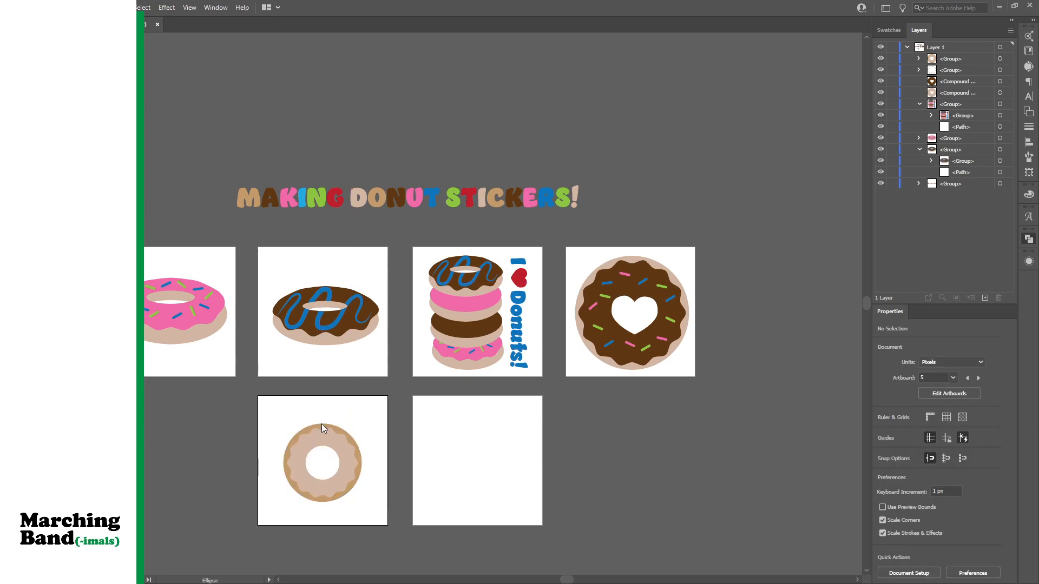
{"action": "left_click_drag", "start_coordinate": [280, 416], "coordinate": [447, 524]}
{"action": "left_click", "coordinate": [920, 524]}
{"action": "left_click", "coordinate": [968, 525]}
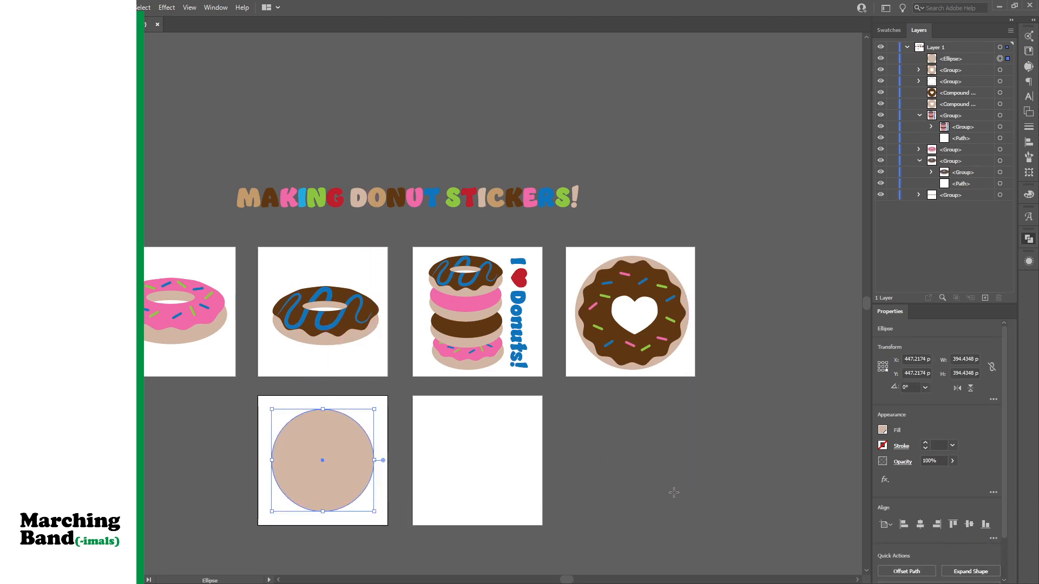
{"action": "key", "text": "v"}
{"action": "key", "text": "t"}
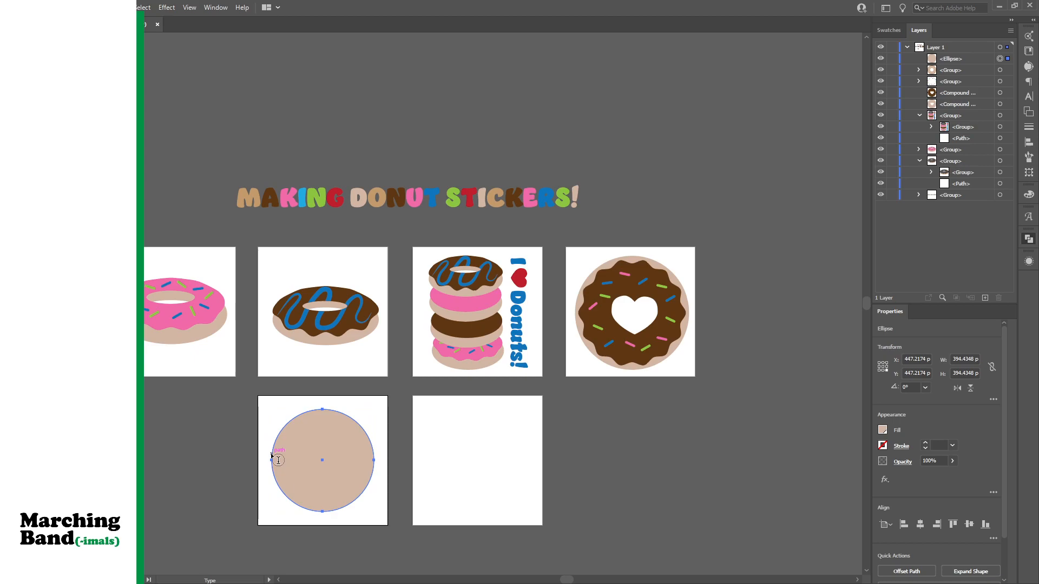
{"action": "left_click", "coordinate": [278, 460]}
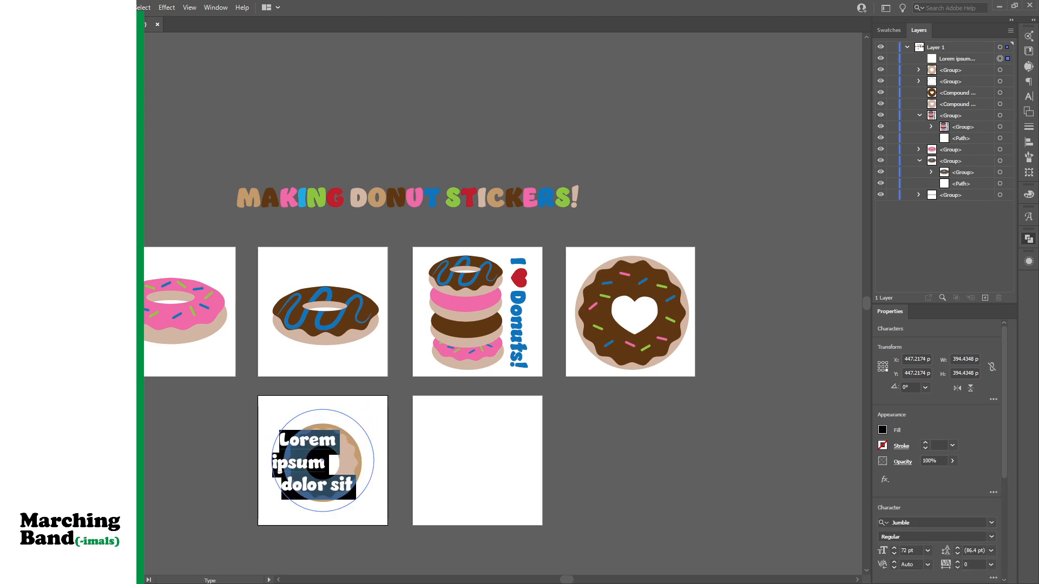
{"action": "key", "text": "ctrl+z"}
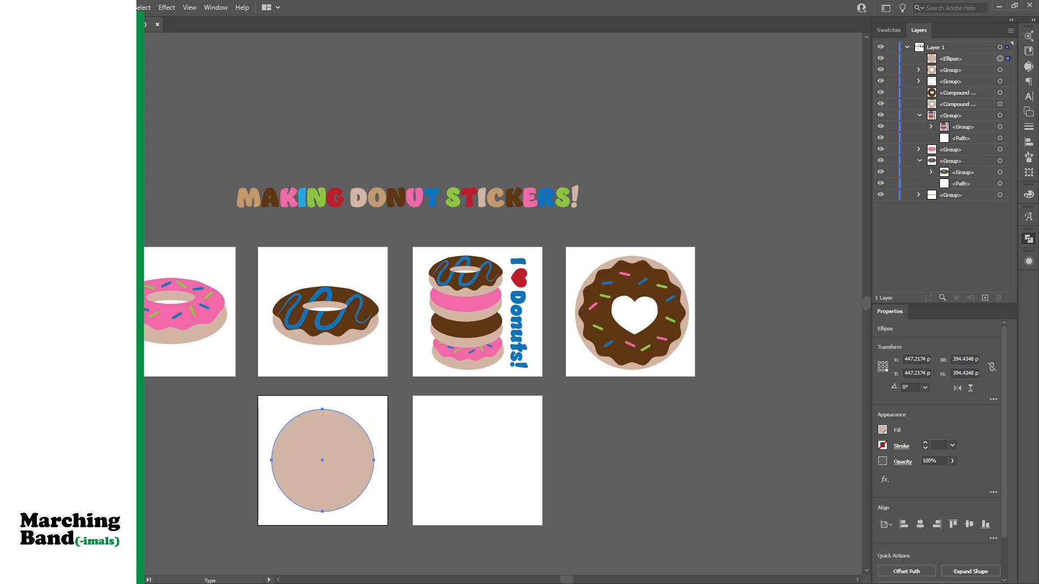
Add type on the circle's path reading "Simple & Delicious", curving over the donut
{"action": "key", "text": "alt"}
{"action": "left_click", "coordinate": [272, 458]}
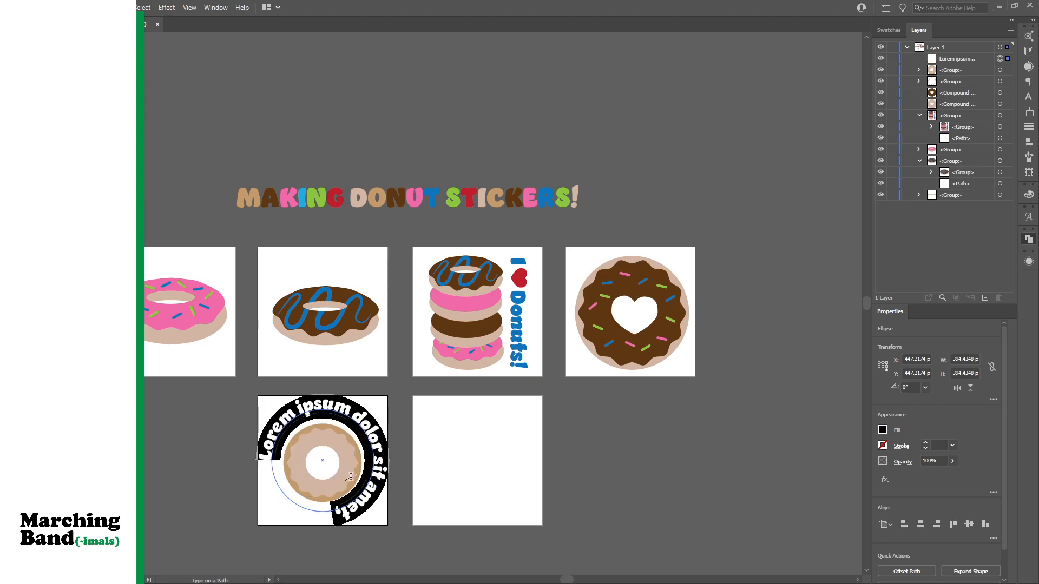
{"action": "type", "text": "Simple"}
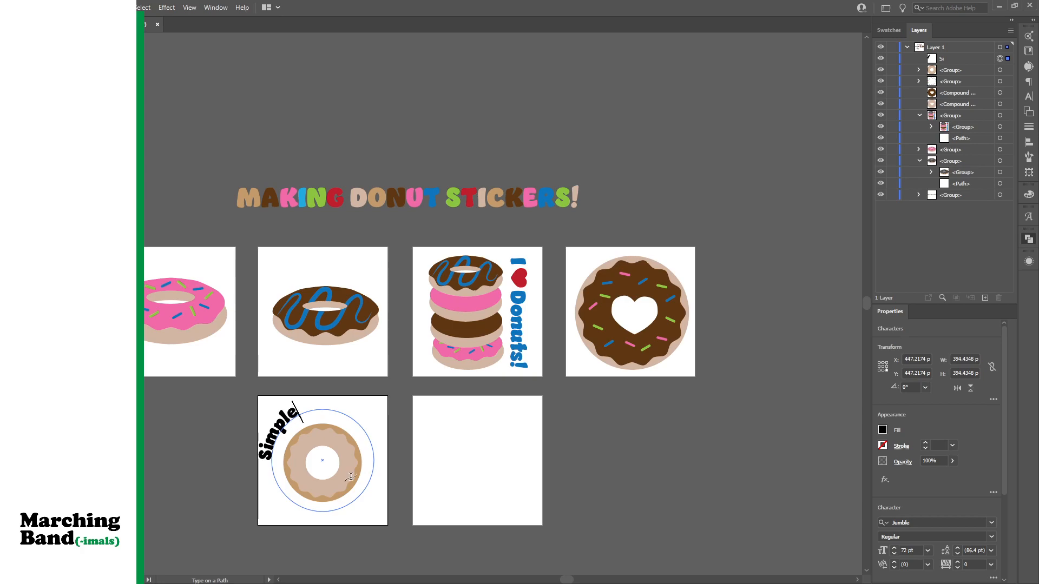
{"action": "type", "text": " & Delicious"}
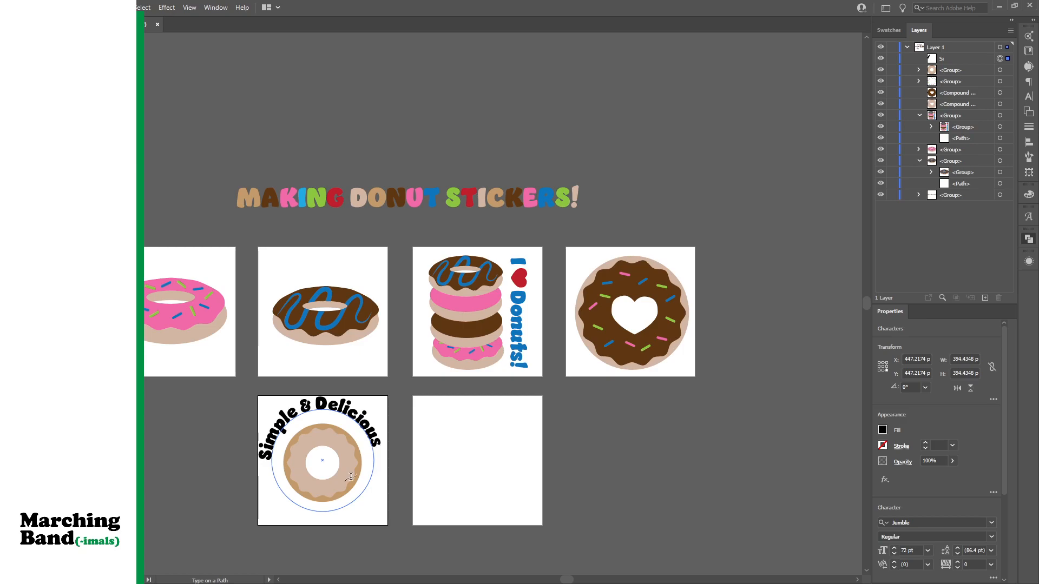
{"action": "key", "text": "Escape"}
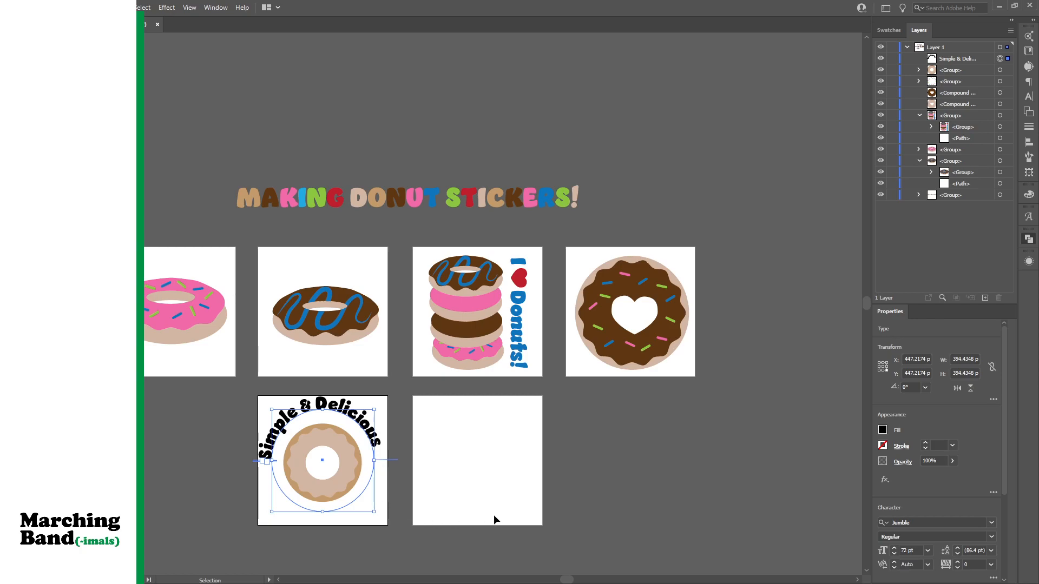
{"action": "left_click", "coordinate": [654, 520]}
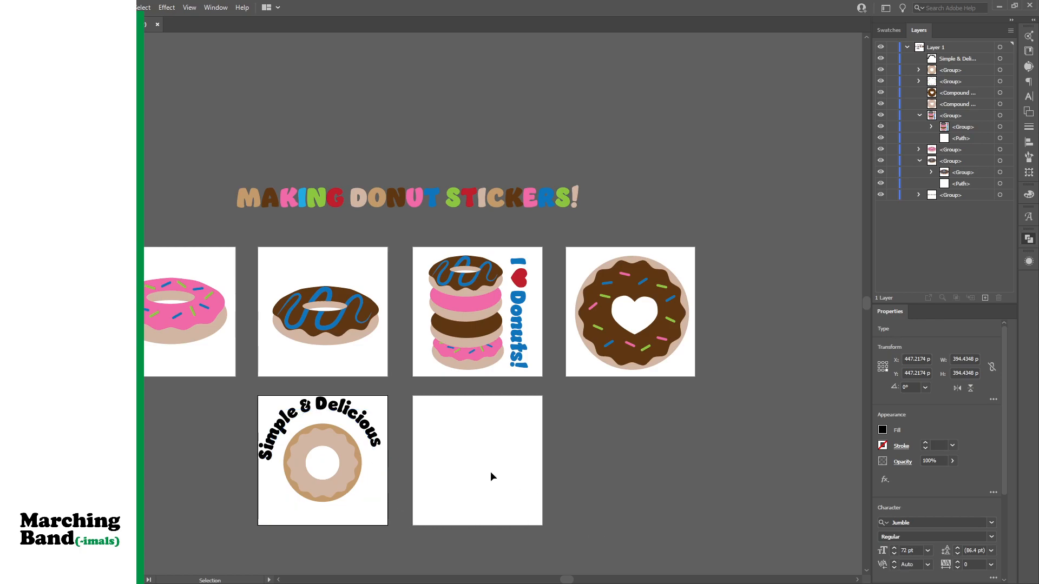
Scale the curved text down around its center so its circle is about 350 px wide
{"action": "left_click", "coordinate": [378, 439]}
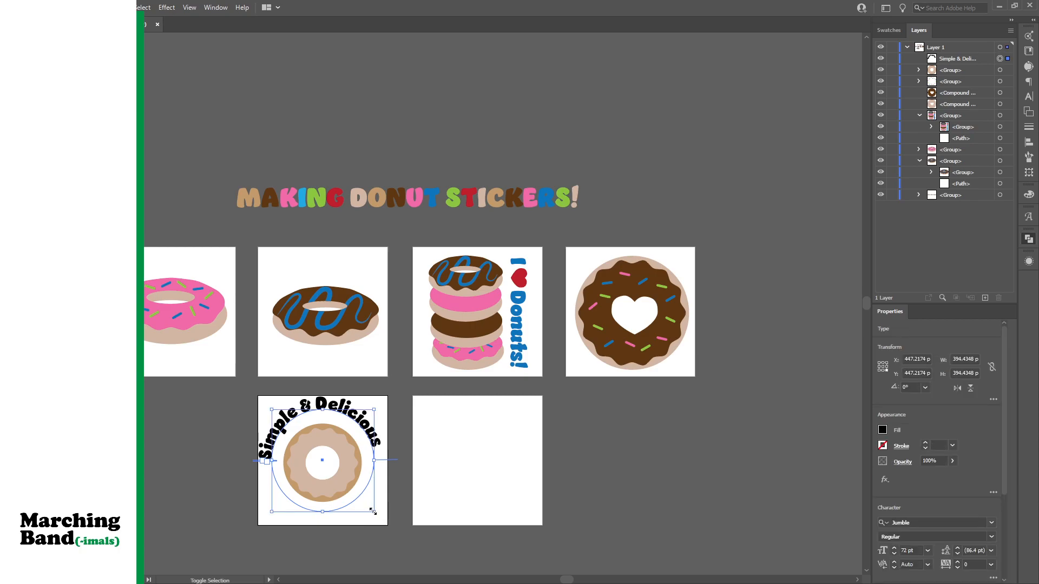
{"action": "left_click_drag", "start_coordinate": [373, 510], "coordinate": [370, 507]}
{"action": "left_click", "coordinate": [818, 136]}
Center the donut group horizontally and vertically on its artboard
{"action": "left_click", "coordinate": [1003, 70]}
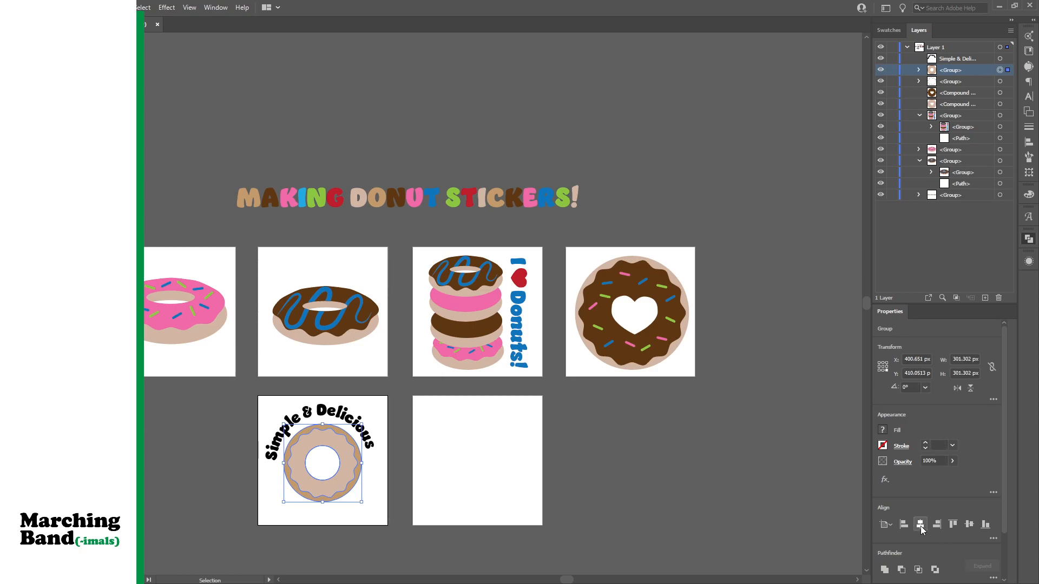
{"action": "left_click", "coordinate": [968, 526]}
{"action": "left_click", "coordinate": [602, 495]}
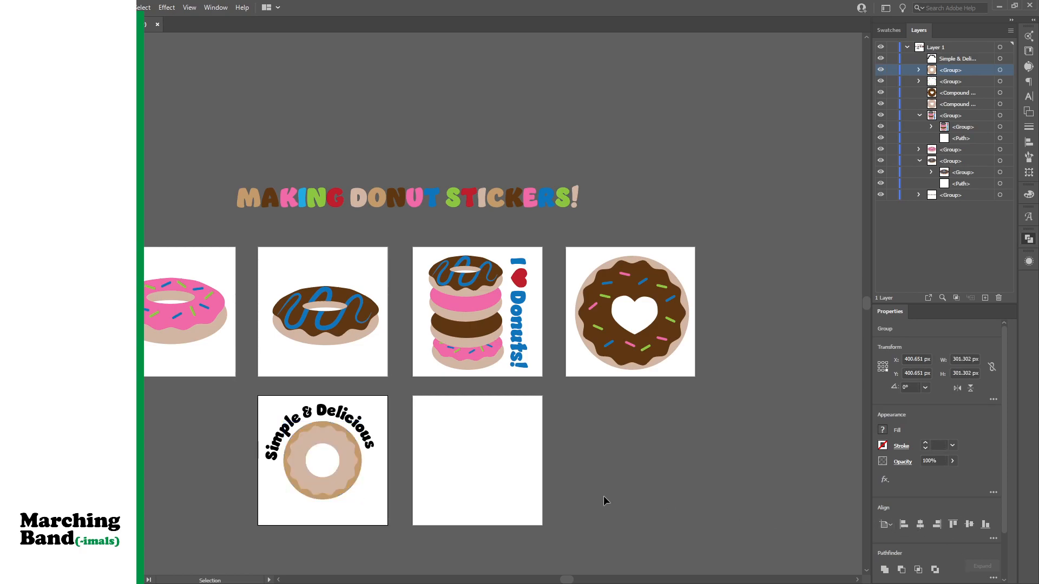
Fill the "Simple & Delicious" text with the light green used in the title lettering
{"action": "left_click", "coordinate": [320, 415]}
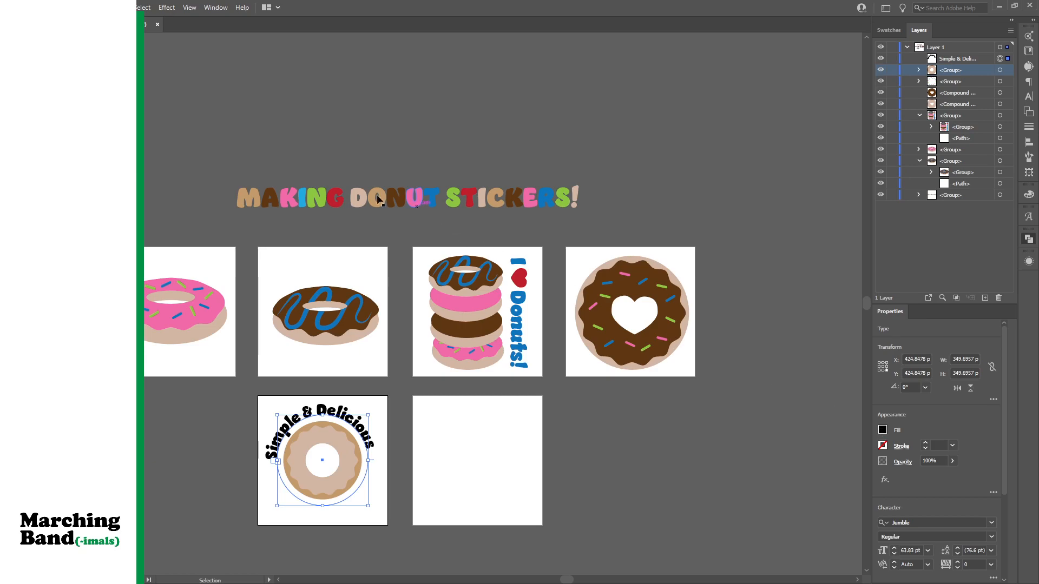
{"action": "left_click", "coordinate": [779, 476]}
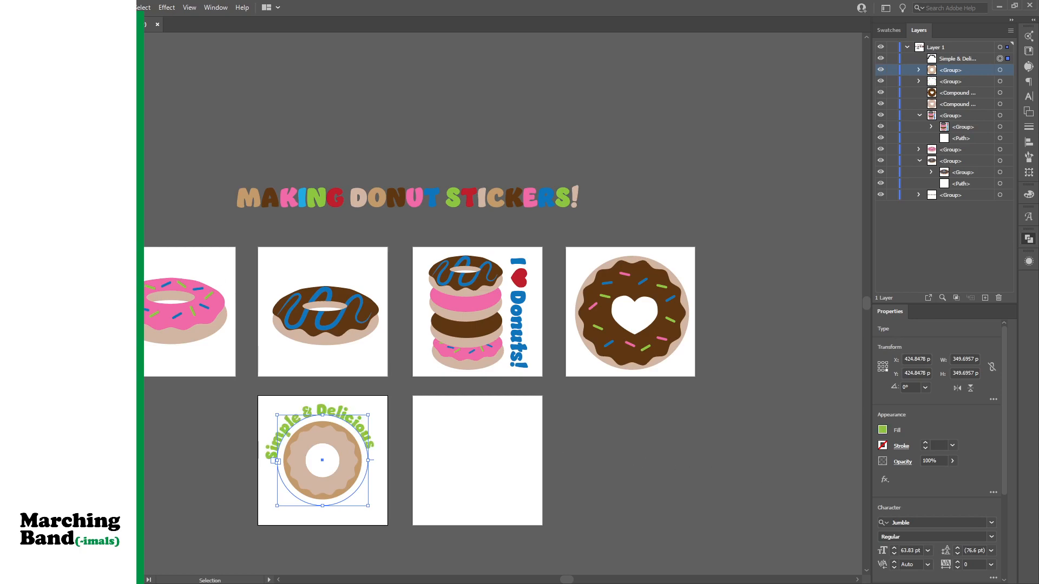
{"action": "left_click", "coordinate": [160, 277]}
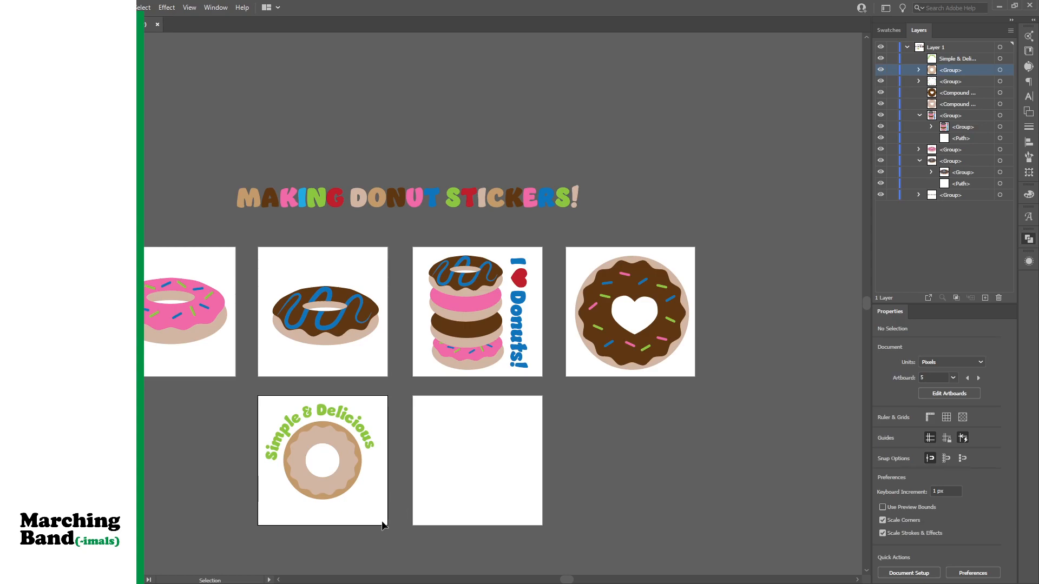
{"action": "left_click_drag", "start_coordinate": [382, 508], "coordinate": [233, 412]}
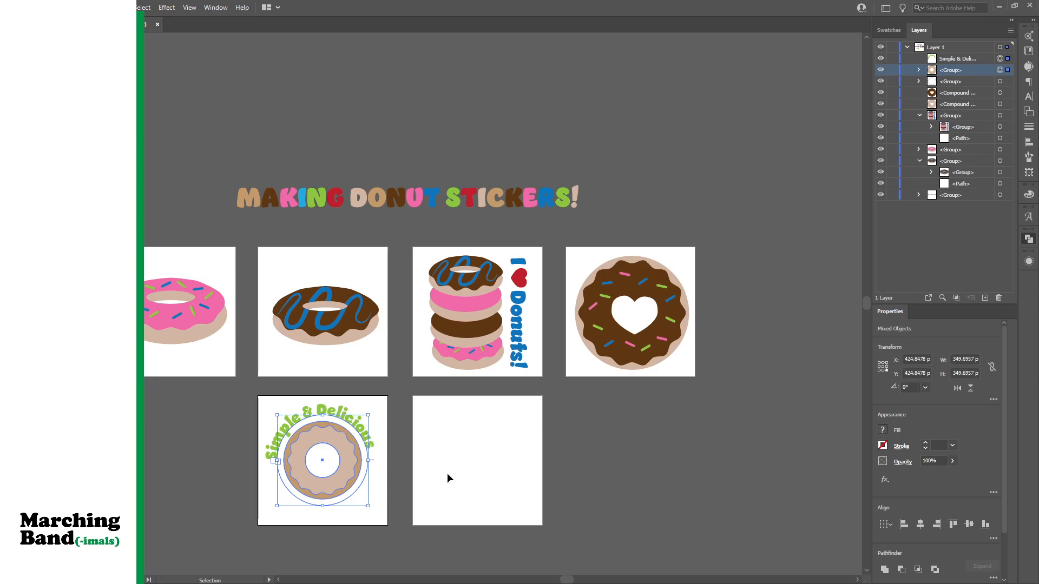
{"action": "left_click", "coordinate": [606, 482]}
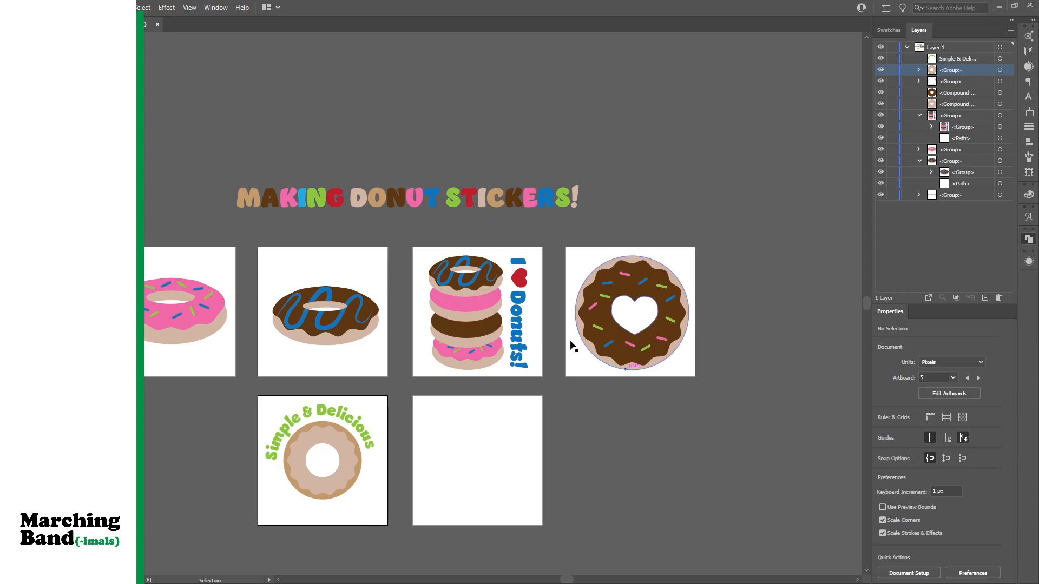
{"action": "left_click_drag", "start_coordinate": [619, 233], "coordinate": [682, 284]}
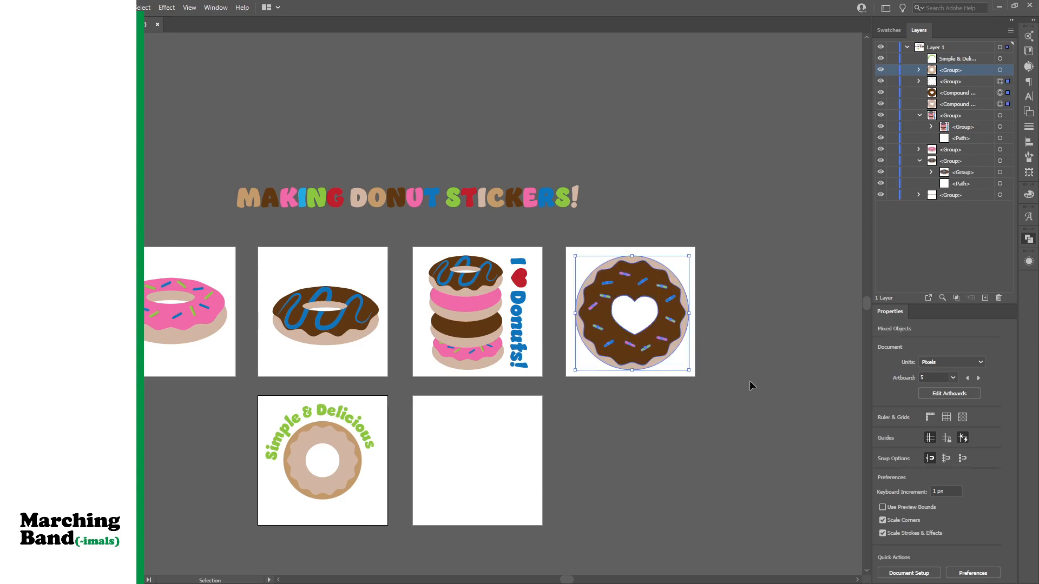
{"action": "left_click", "coordinate": [793, 234]}
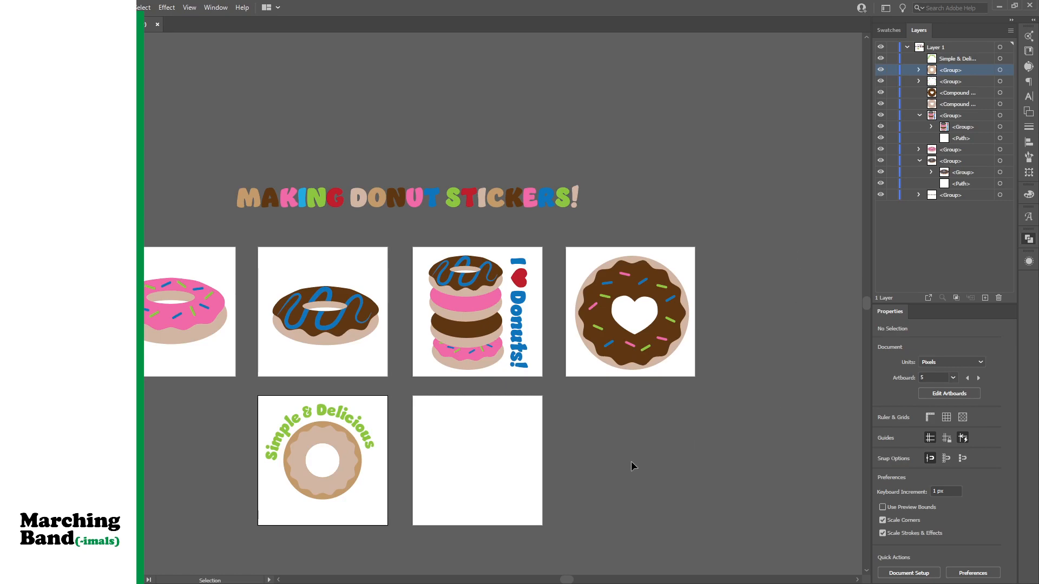
Select the curved text and donut together and enlarge them proportionally to about 385 px wide
{"action": "left_click", "coordinate": [354, 478]}
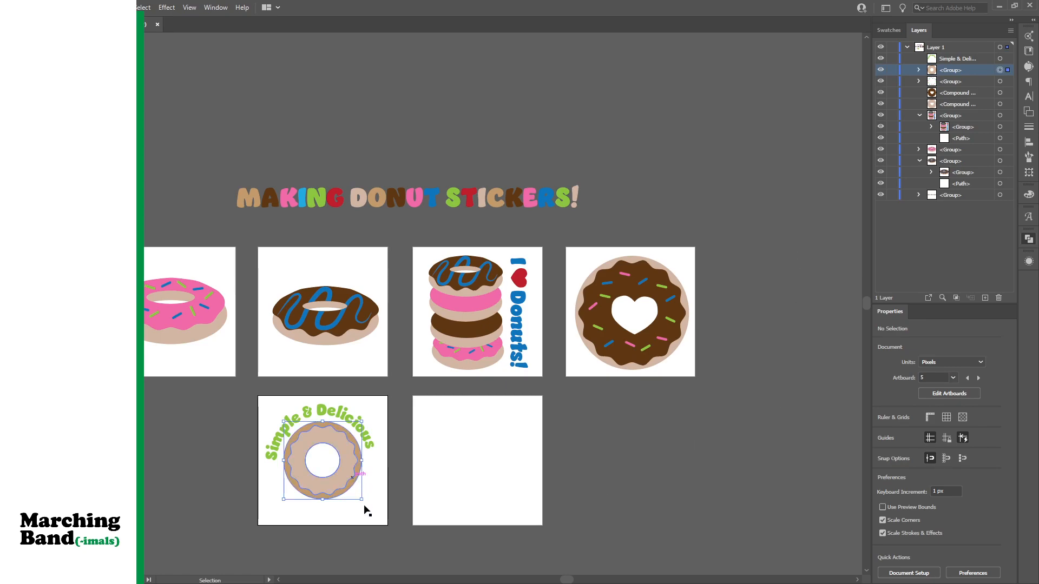
{"action": "left_click", "coordinate": [360, 537]}
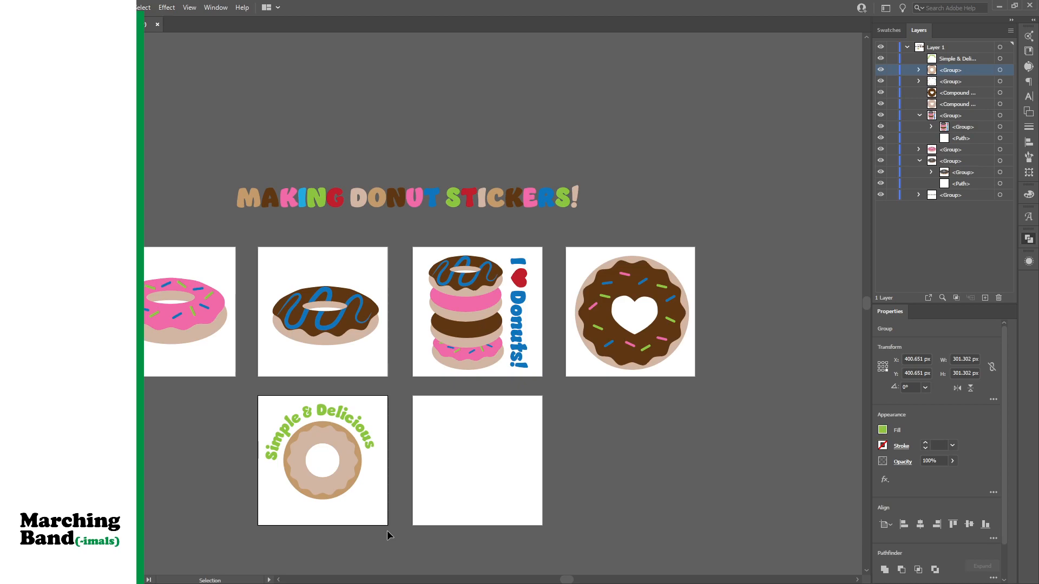
{"action": "left_click_drag", "start_coordinate": [258, 407], "coordinate": [375, 521]}
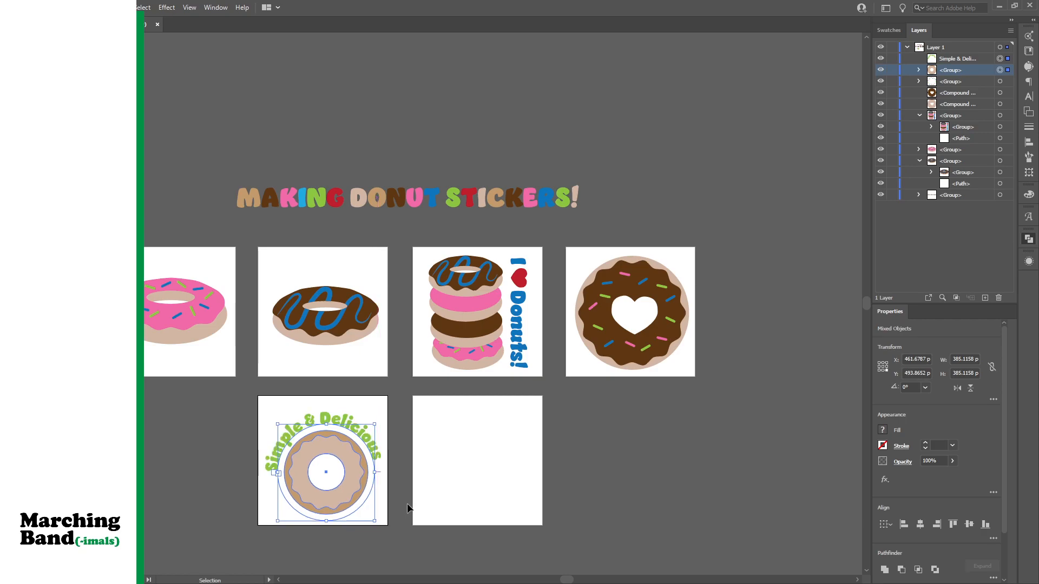
{"action": "left_click", "coordinate": [413, 514]}
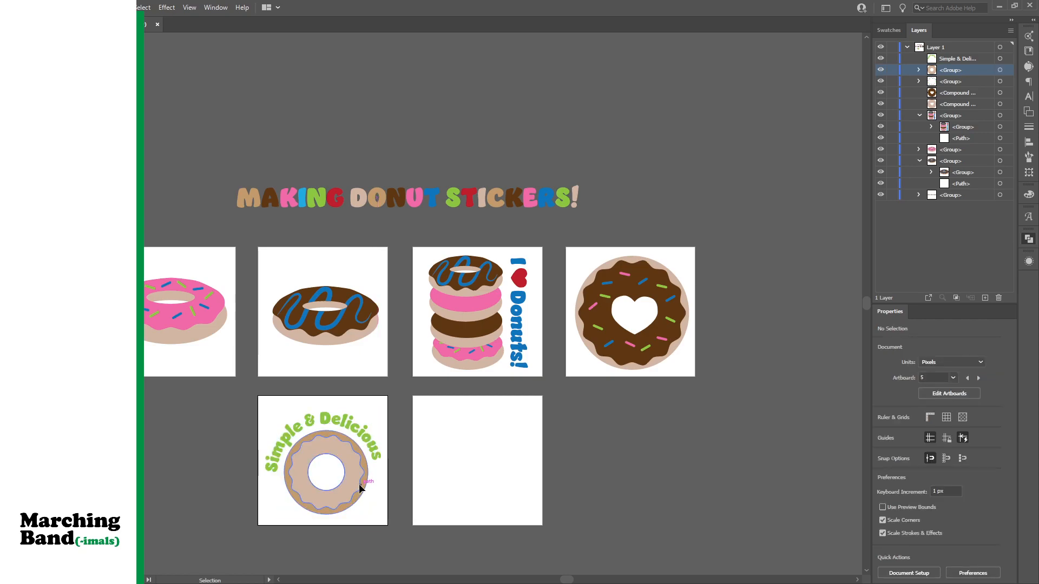
{"action": "left_click_drag", "start_coordinate": [359, 485], "coordinate": [362, 482]}
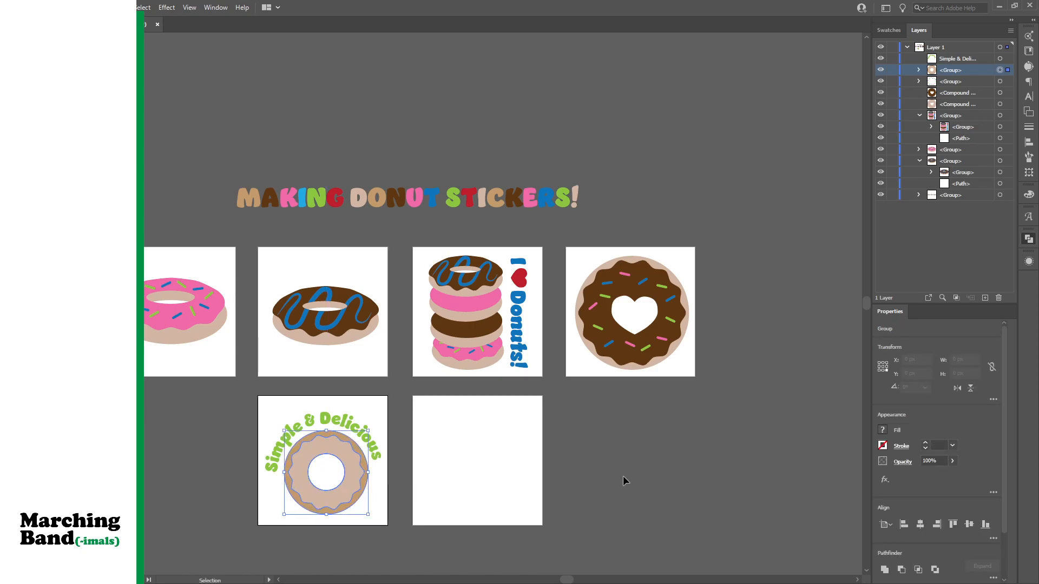
{"action": "left_click", "coordinate": [667, 460]}
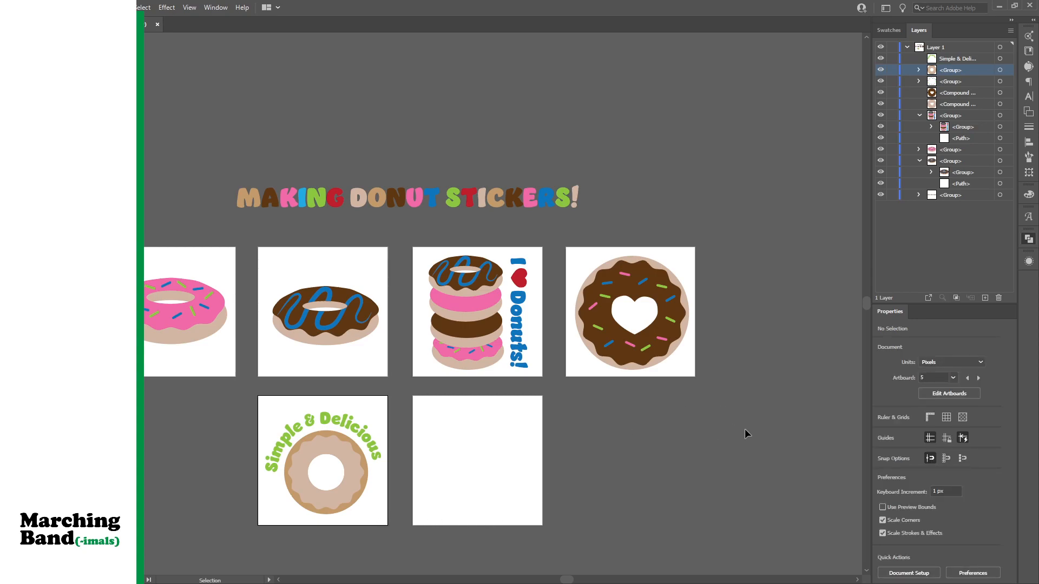
{"action": "left_click_drag", "start_coordinate": [639, 249], "coordinate": [638, 249]}
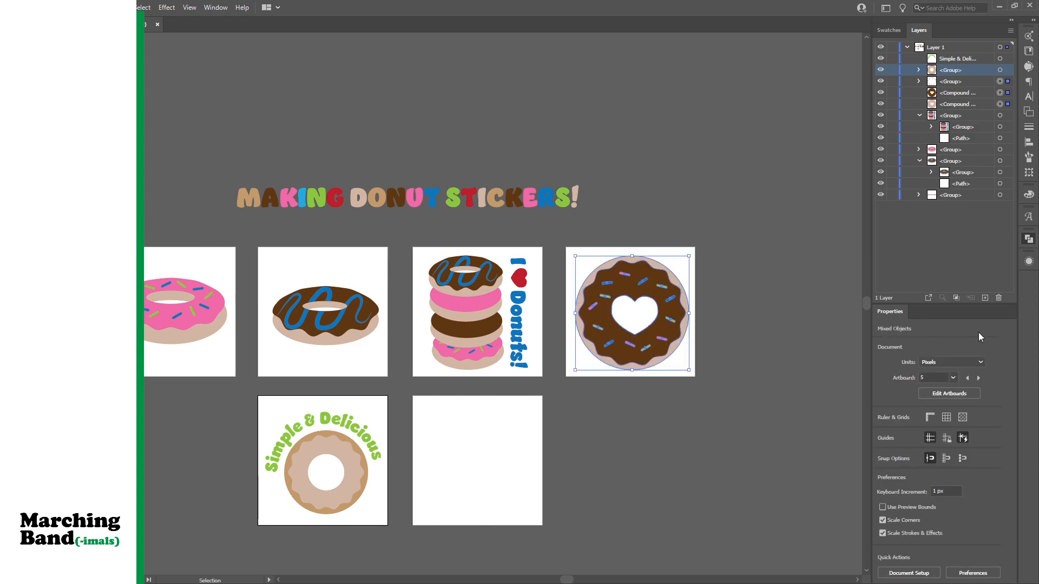
{"action": "left_click", "coordinate": [1028, 260]}
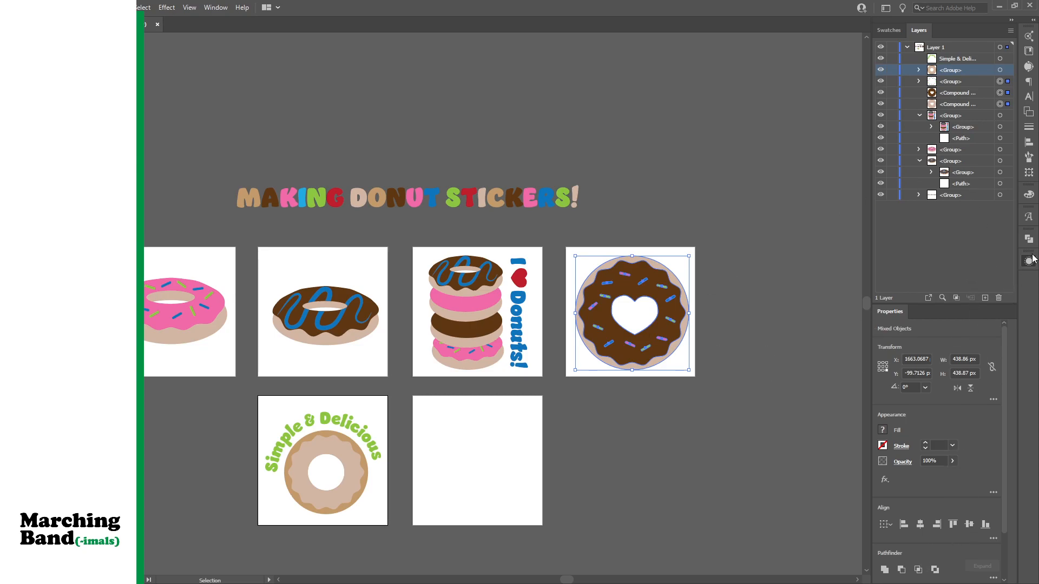
{"action": "left_click", "coordinate": [806, 238]}
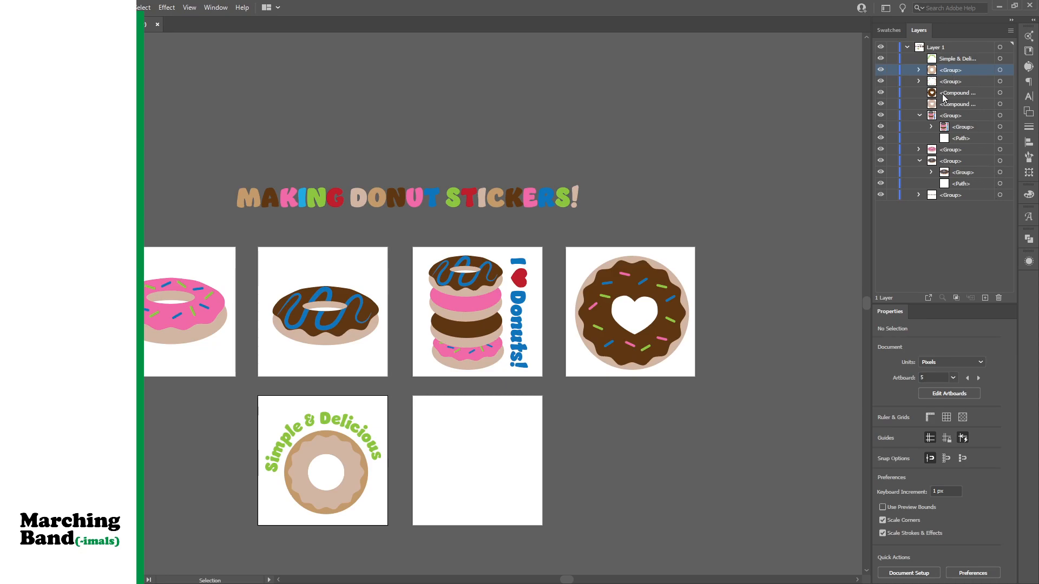
Group the curved "Simple & Delicious" text with the round donut and offset the group's paths outward
{"action": "left_click", "coordinate": [672, 301]}
{"action": "left_click", "coordinate": [1000, 58]}
{"action": "left_click", "coordinate": [1000, 69], "text": "shift"}
{"action": "left_click", "coordinate": [1001, 71]}
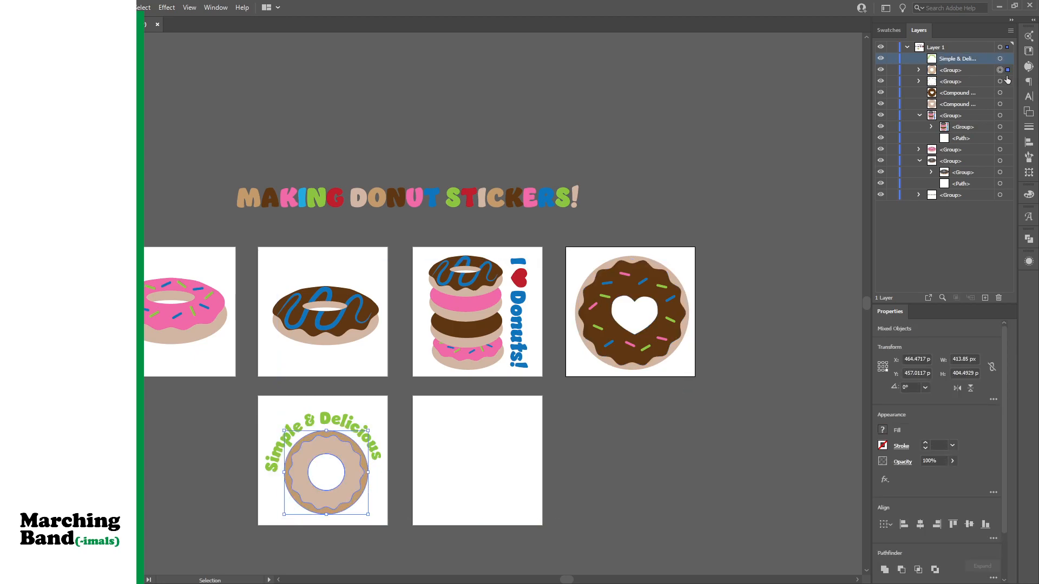
{"action": "left_click", "coordinate": [999, 58], "text": "shift"}
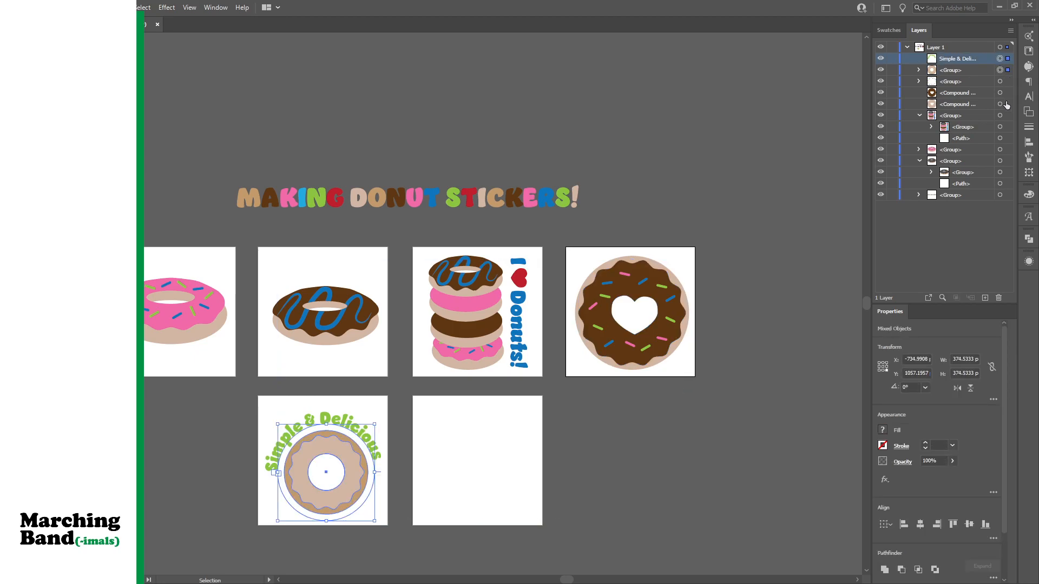
{"action": "key", "text": "ctrl+g"}
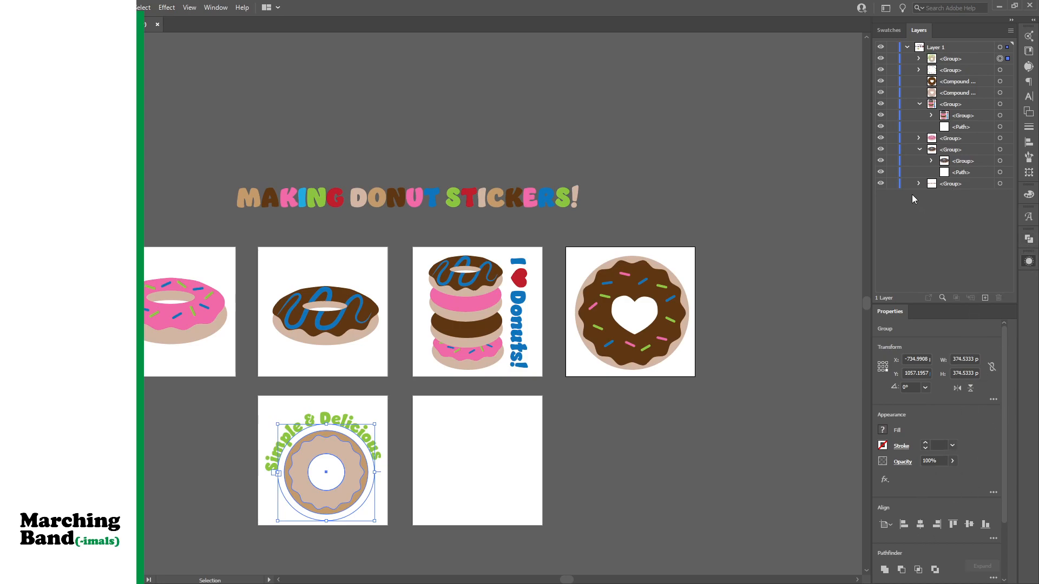
{"action": "left_click", "coordinate": [916, 571]}
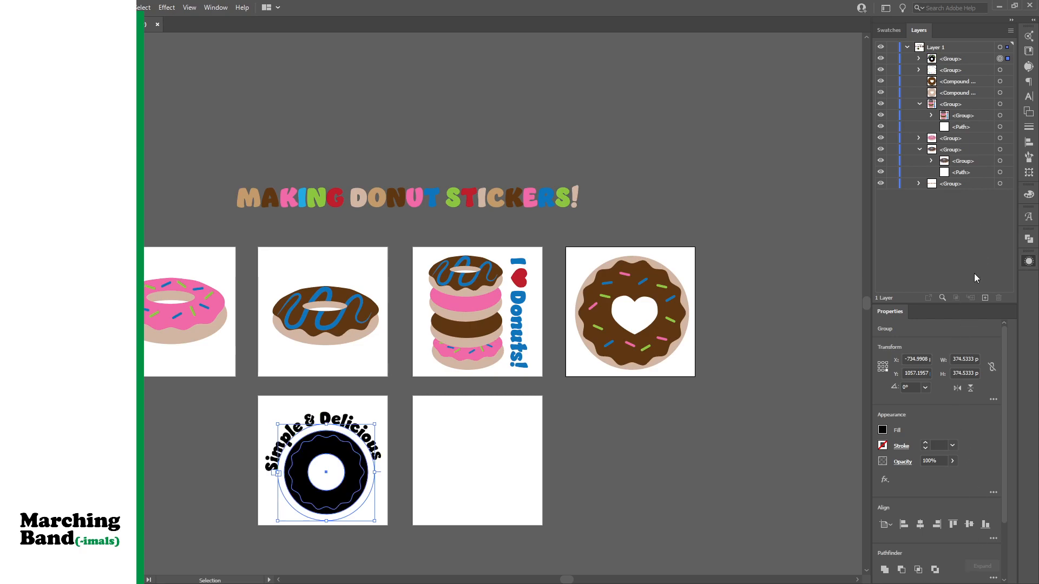
{"action": "key", "text": "ctrl+z"}
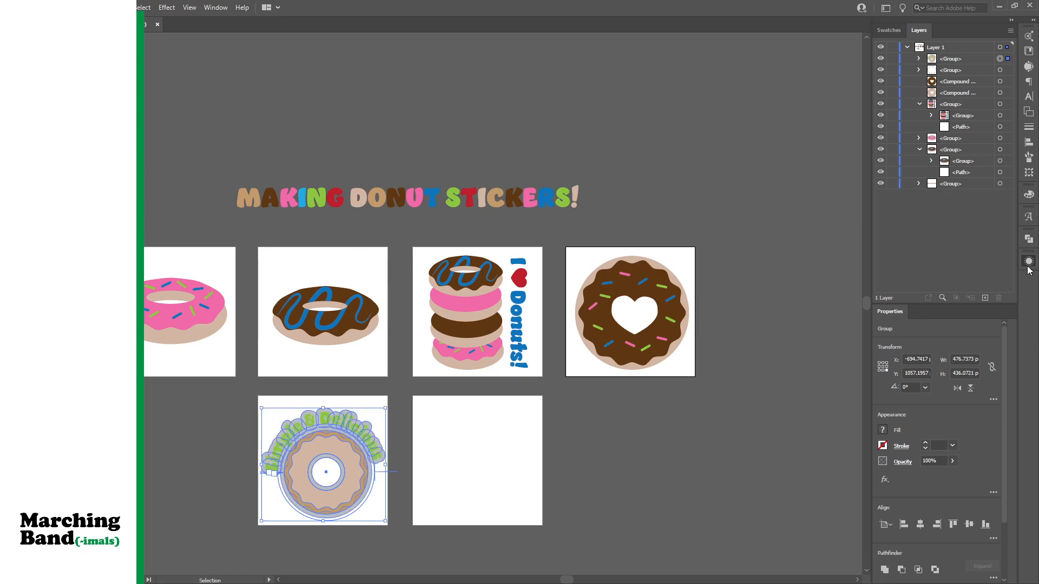
Merge the offset shapes behind the text and donut into one compound path and fill it white
{"action": "left_click", "coordinate": [918, 58]}
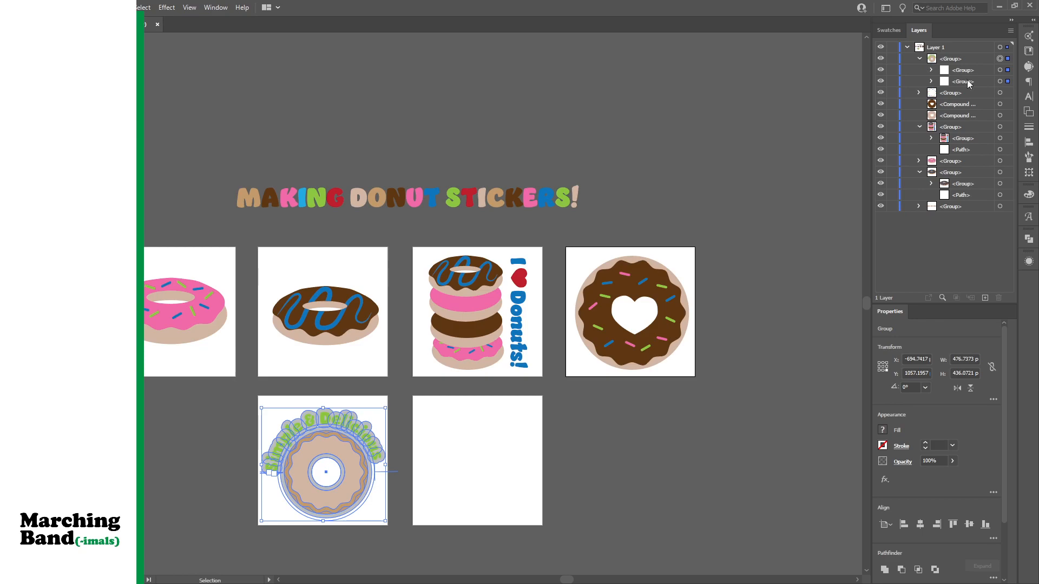
{"action": "left_click", "coordinate": [1000, 82]}
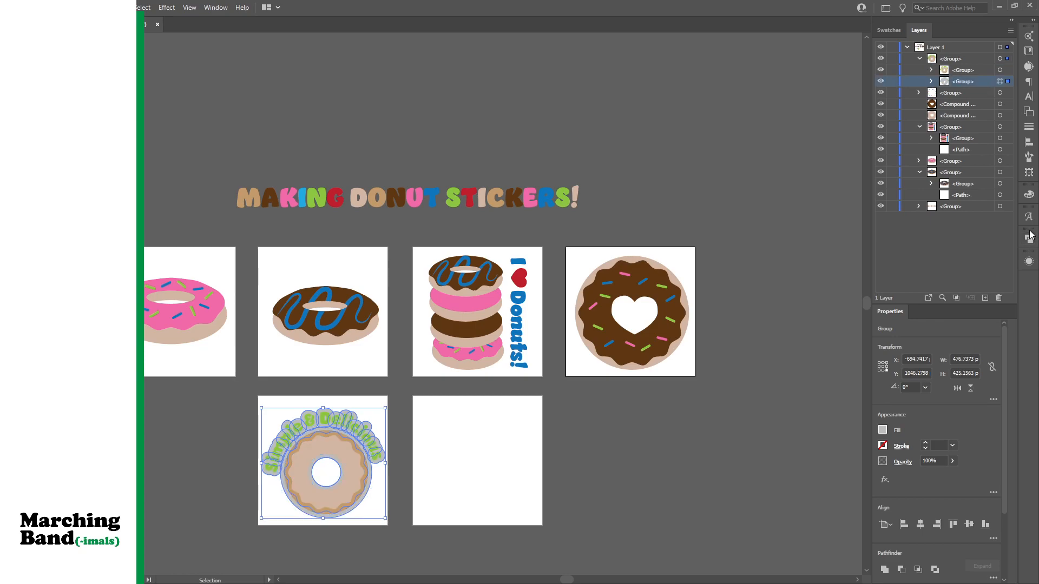
{"action": "key", "text": "ctrl+8"}
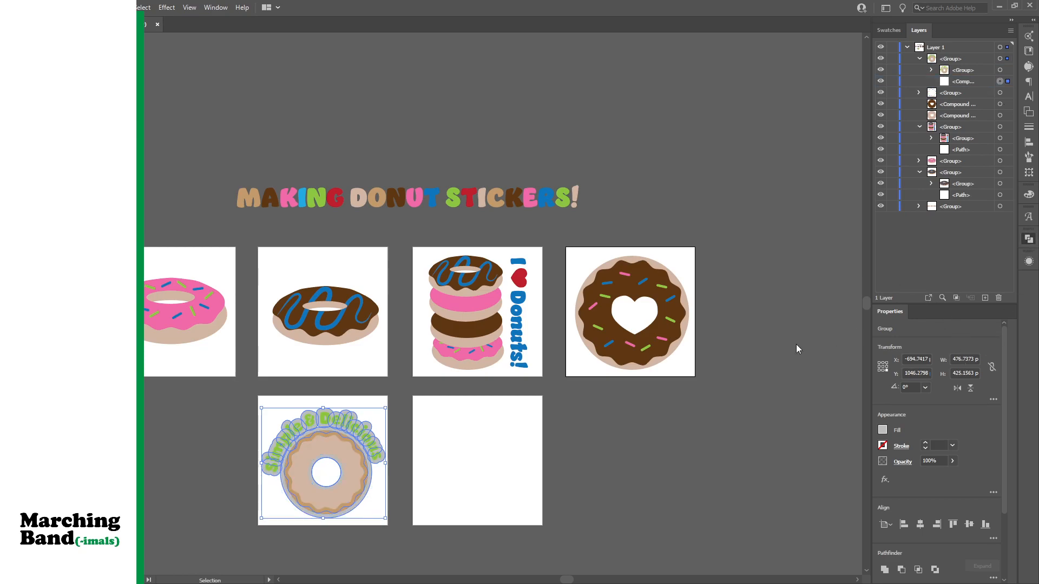
{"action": "left_click", "coordinate": [614, 436]}
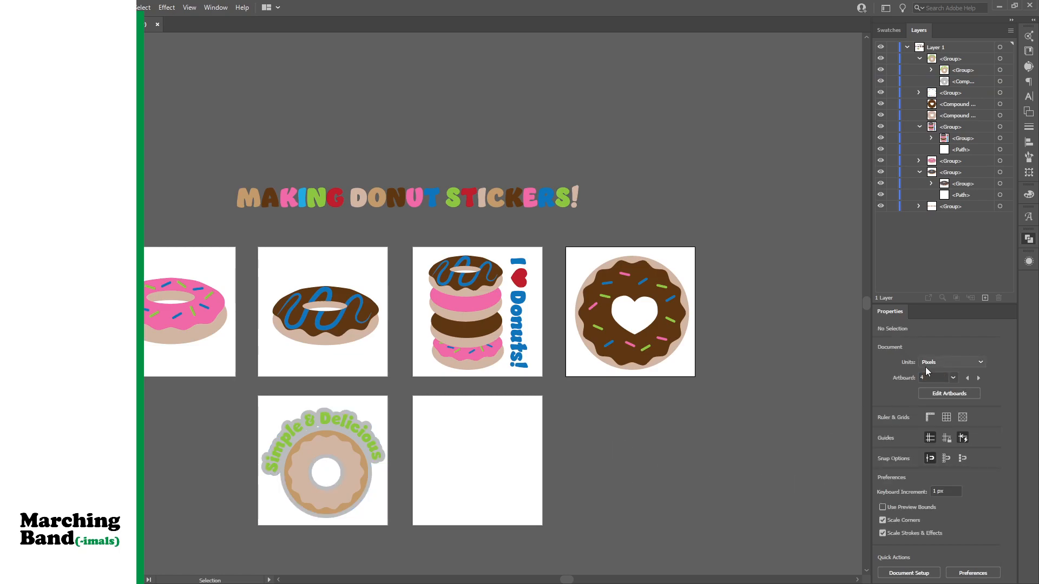
{"action": "left_click", "coordinate": [1000, 81]}
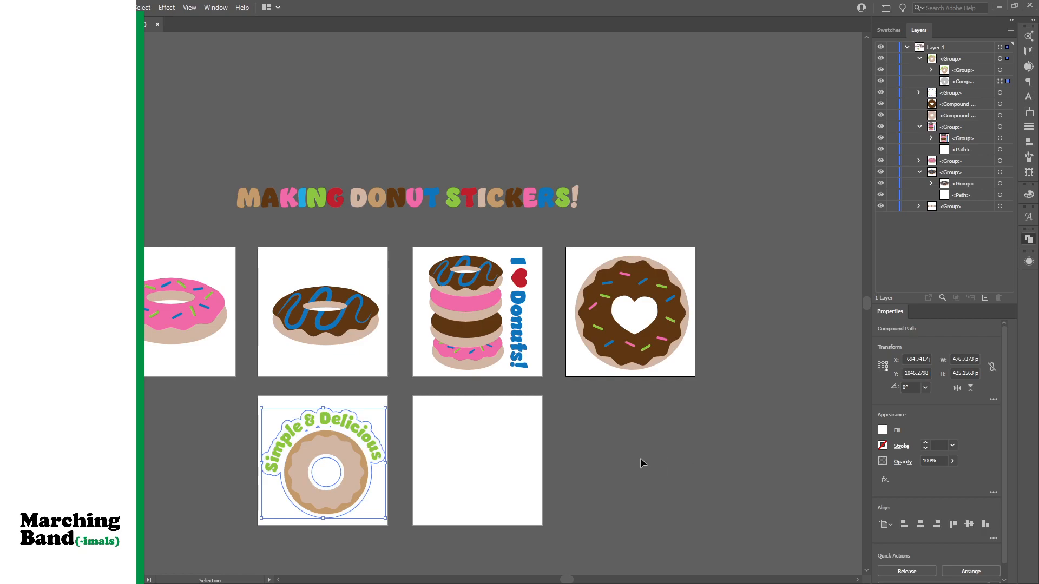
{"action": "left_click", "coordinate": [620, 458]}
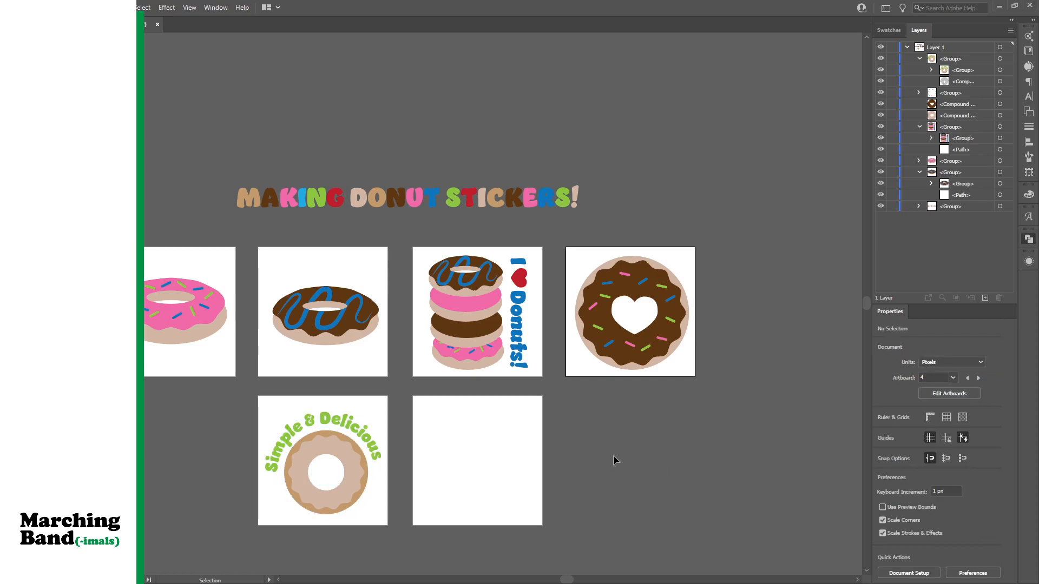
Select the white offset outline and locate the small stray shapes between the curved lettering and the donut
{"action": "left_click", "coordinate": [358, 509]}
{"action": "key", "text": "a"}
{"action": "key", "text": "ctrl+="}
{"action": "key", "text": "ctrl+="}
{"action": "key", "text": "ctrl+="}
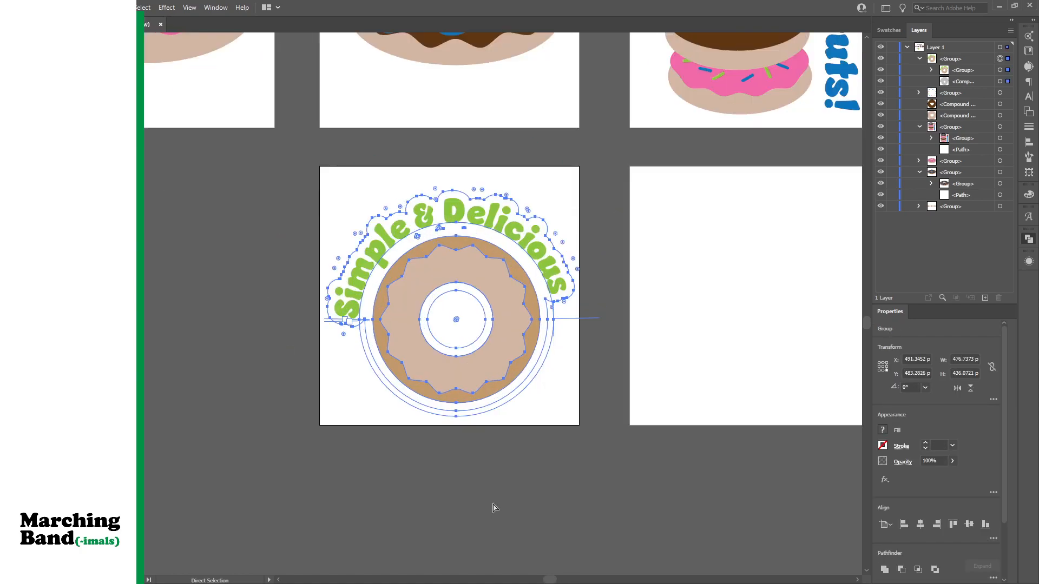
{"action": "key", "text": "v"}
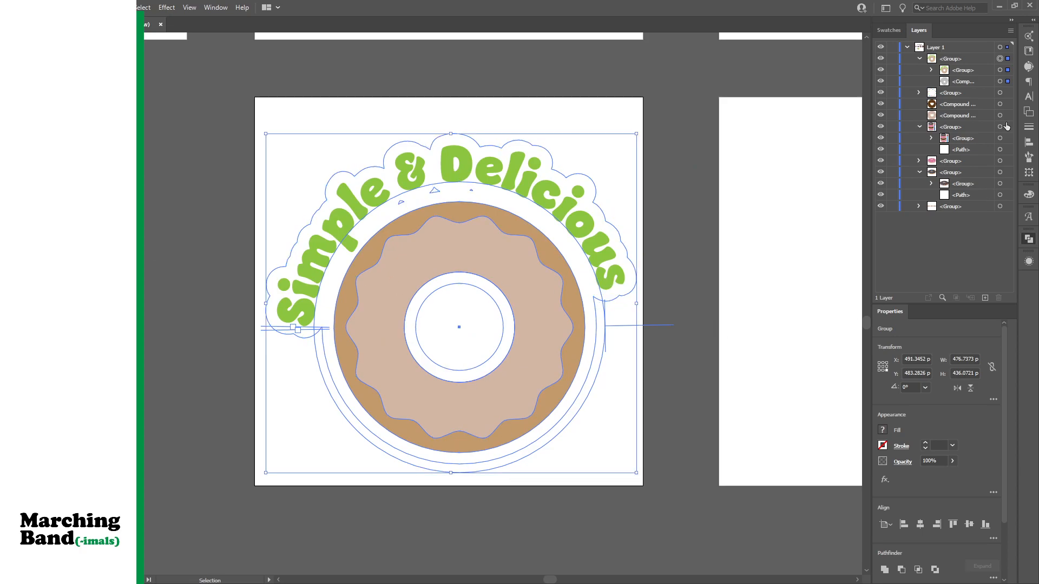
{"action": "left_click", "coordinate": [999, 82]}
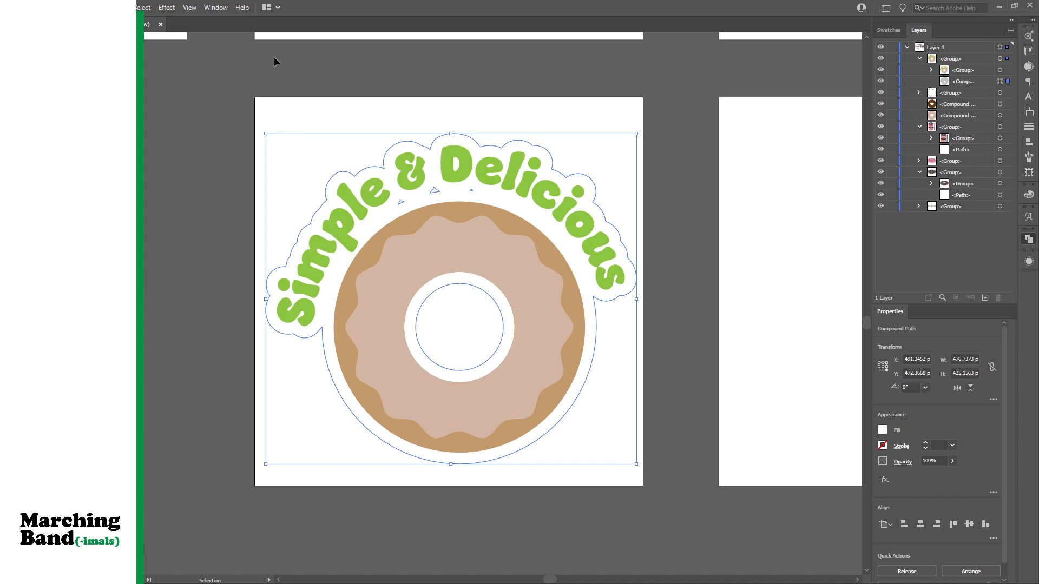
{"action": "key", "text": "p"}
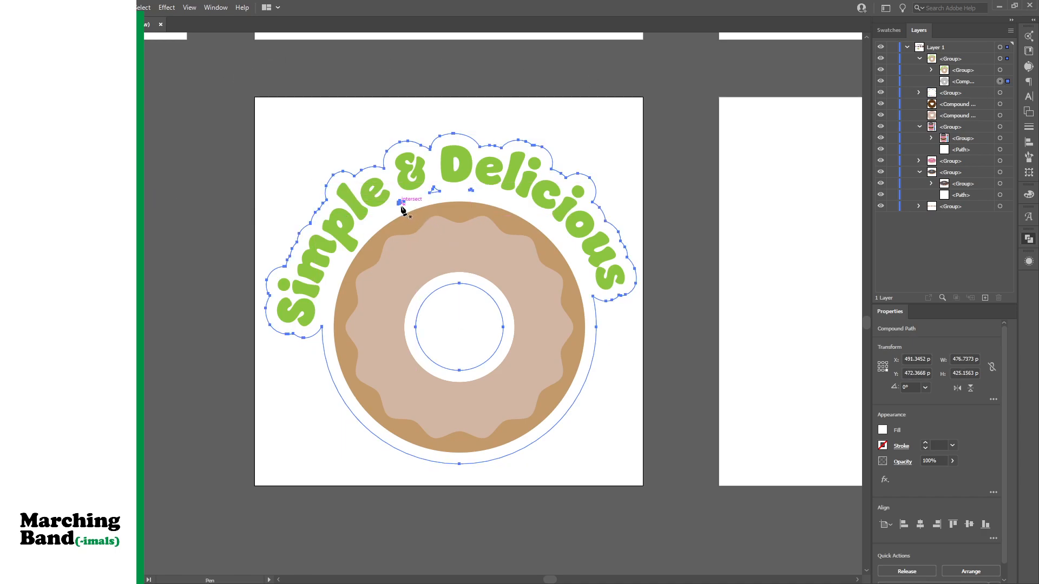
{"action": "key", "text": "a"}
{"action": "key", "text": "ctrl+plus"}
{"action": "key", "text": "ctrl+plus"}
{"action": "key", "text": "p"}
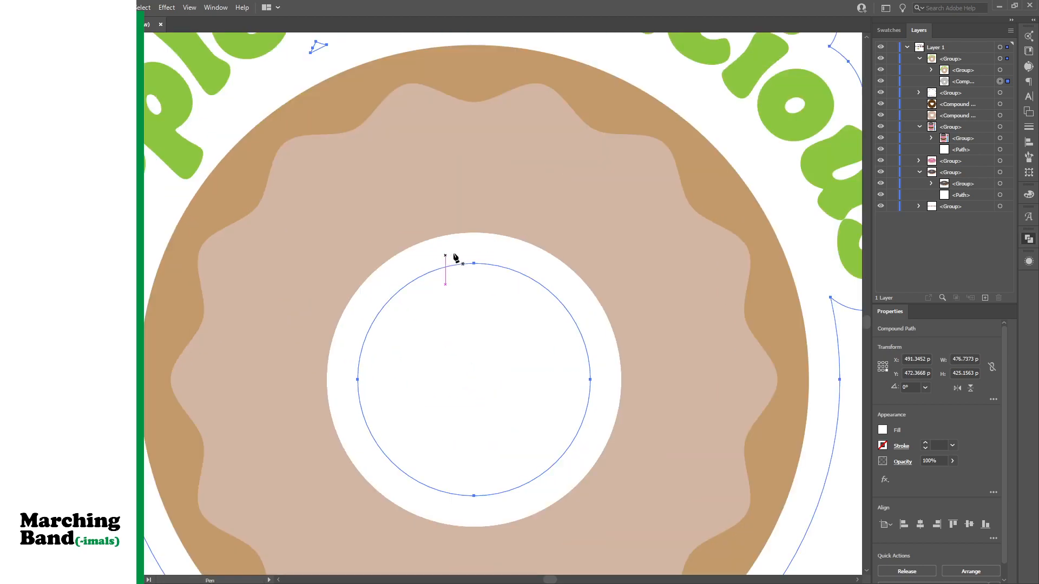
{"action": "scroll", "coordinate": [375, 262], "scroll_direction": "up", "scroll_amount": 5}
{"action": "scroll", "coordinate": [341, 259], "scroll_direction": "up", "scroll_amount": 1}
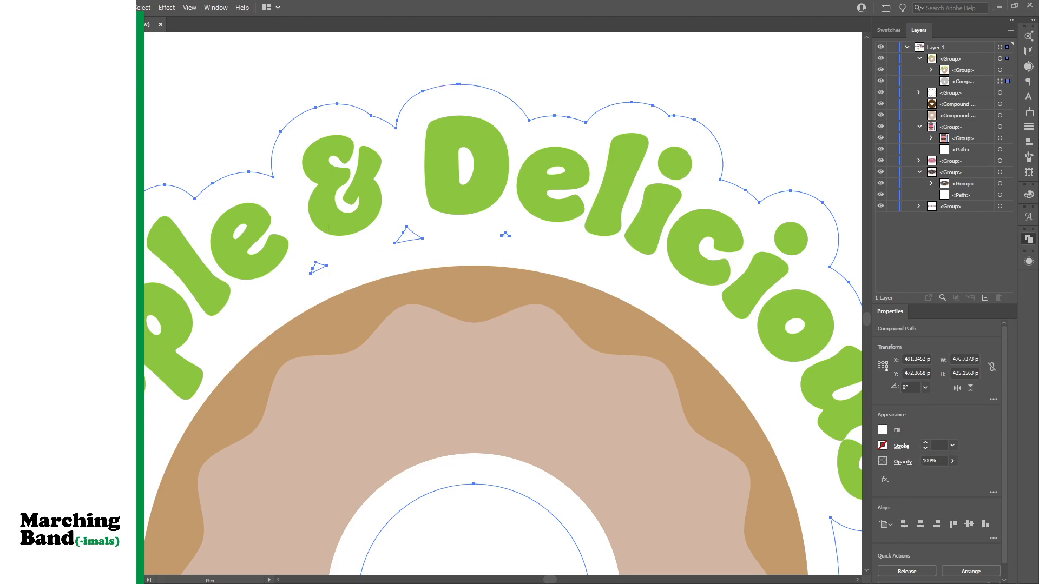
Remove the stray triangle below the gap between "&" and "D" from the offset outline by deleting its anchor points
{"action": "key", "text": "a"}
{"action": "left_click", "coordinate": [407, 228]}
{"action": "key", "text": "p"}
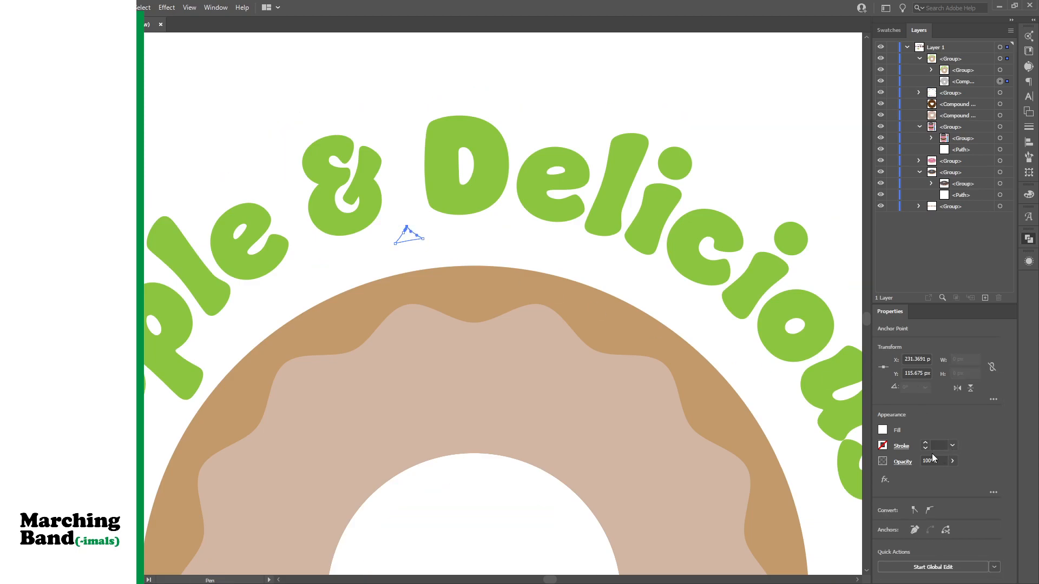
{"action": "left_click", "coordinate": [410, 232]}
{"action": "key", "text": "a"}
{"action": "left_click", "coordinate": [408, 234]}
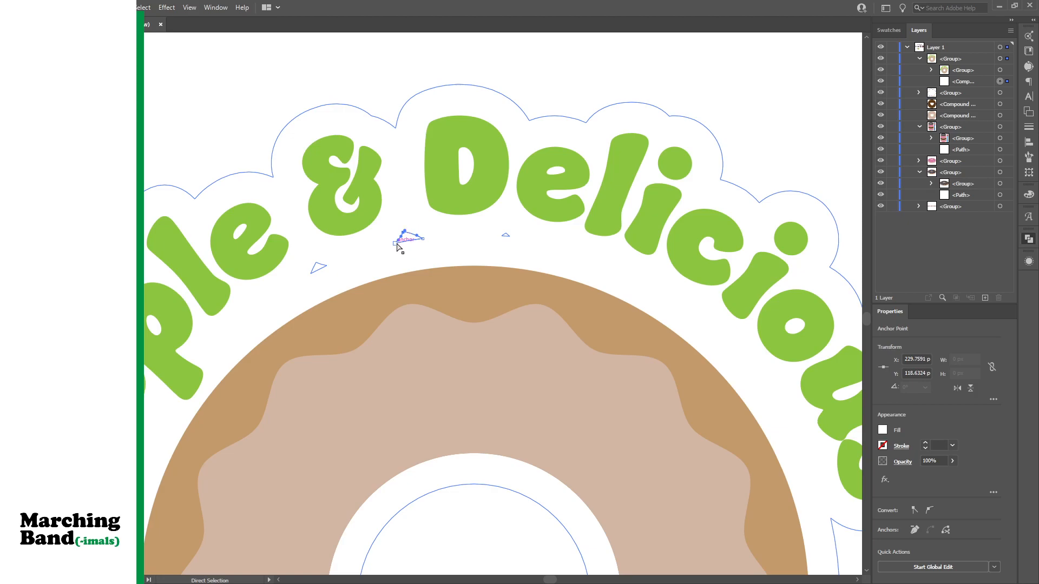
{"action": "left_click", "coordinate": [421, 243]}
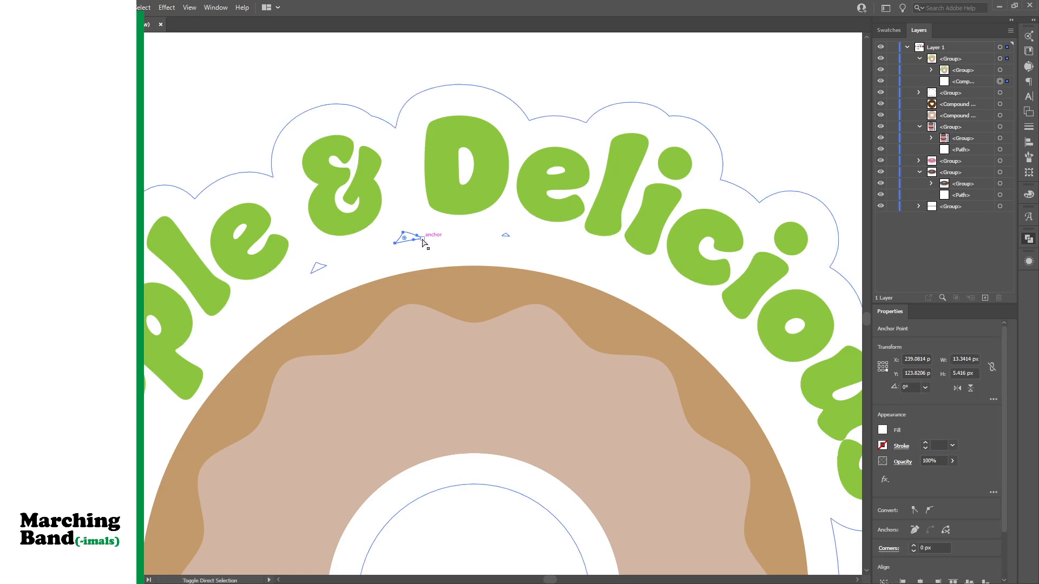
{"action": "left_click", "coordinate": [422, 239], "text": "ctrl"}
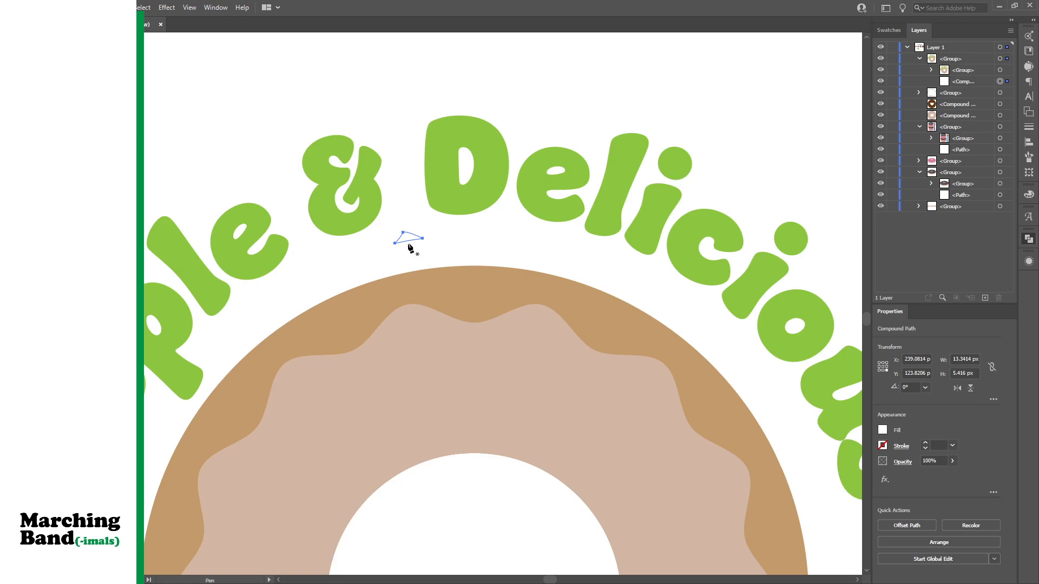
{"action": "key", "text": "ctrl+shift+a"}
{"action": "key", "text": "a"}
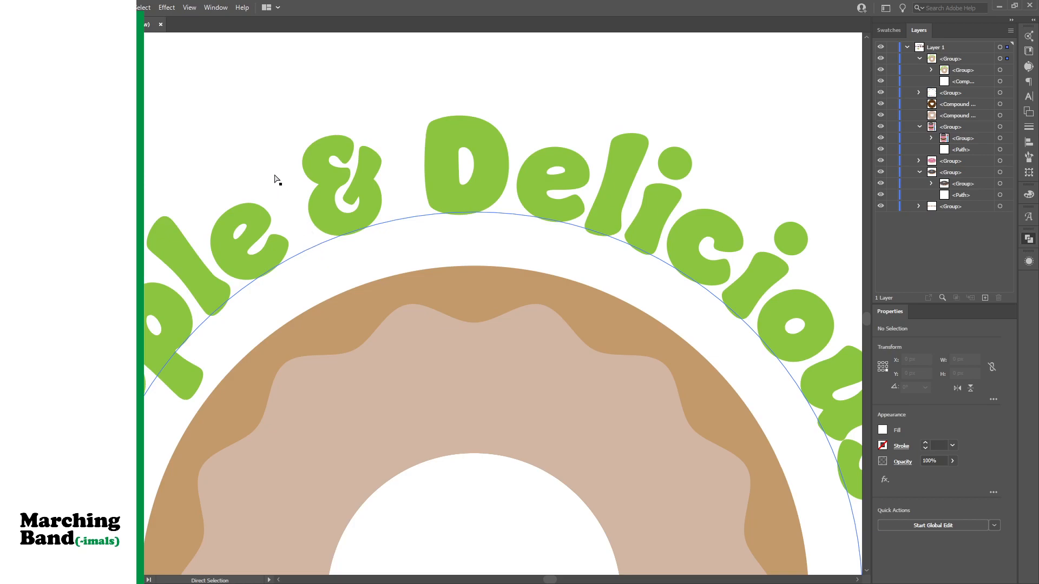
Remove the stray triangle between "Simple" and "&" from the white offset outline by deleting its anchor points
{"action": "left_click", "coordinate": [1000, 82]}
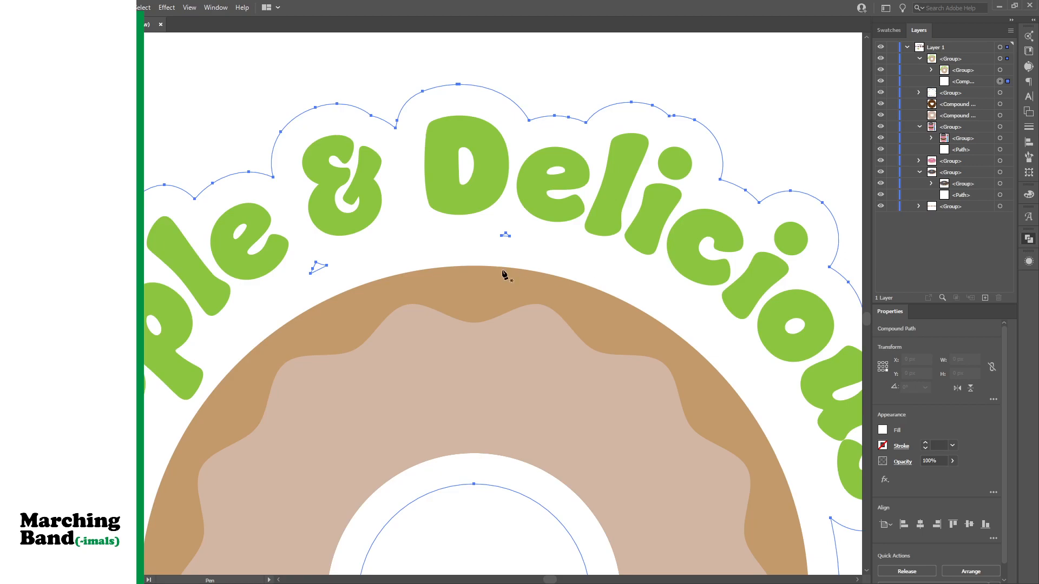
{"action": "left_click", "coordinate": [326, 265]}
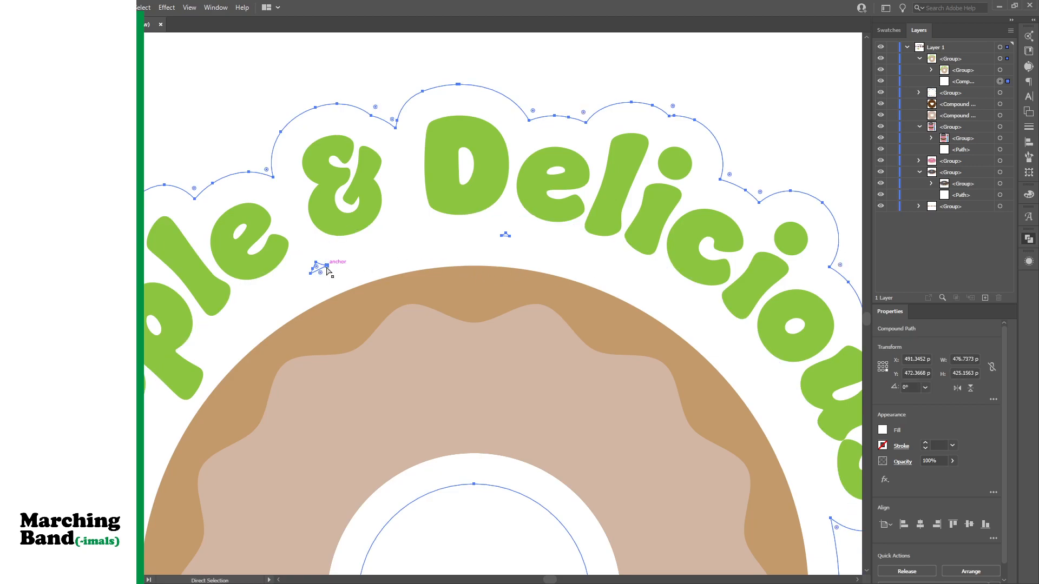
{"action": "left_click", "coordinate": [316, 266]}
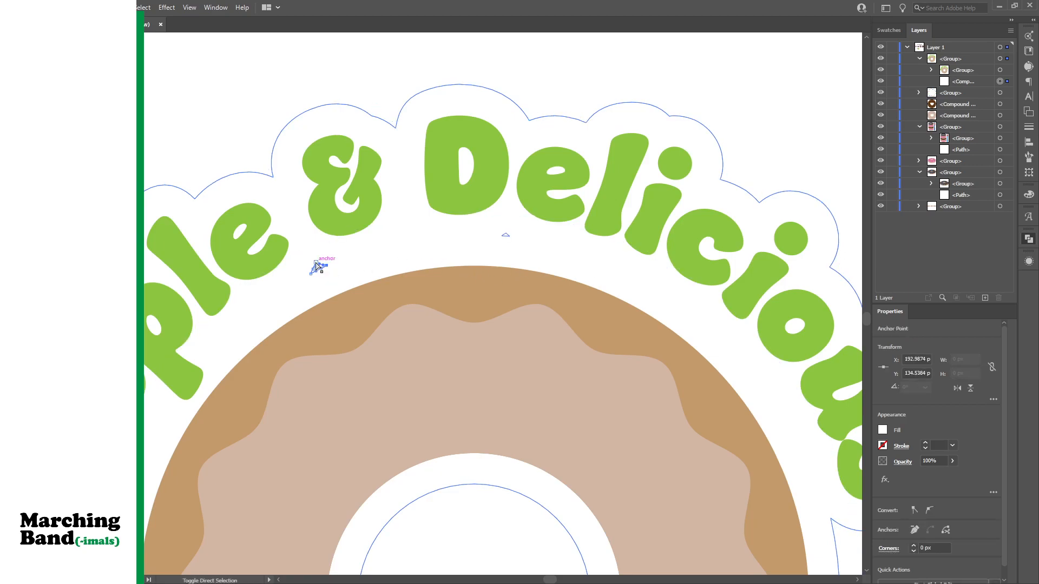
{"action": "key", "text": "p"}
{"action": "key", "text": "Delete"}
{"action": "key", "text": "a"}
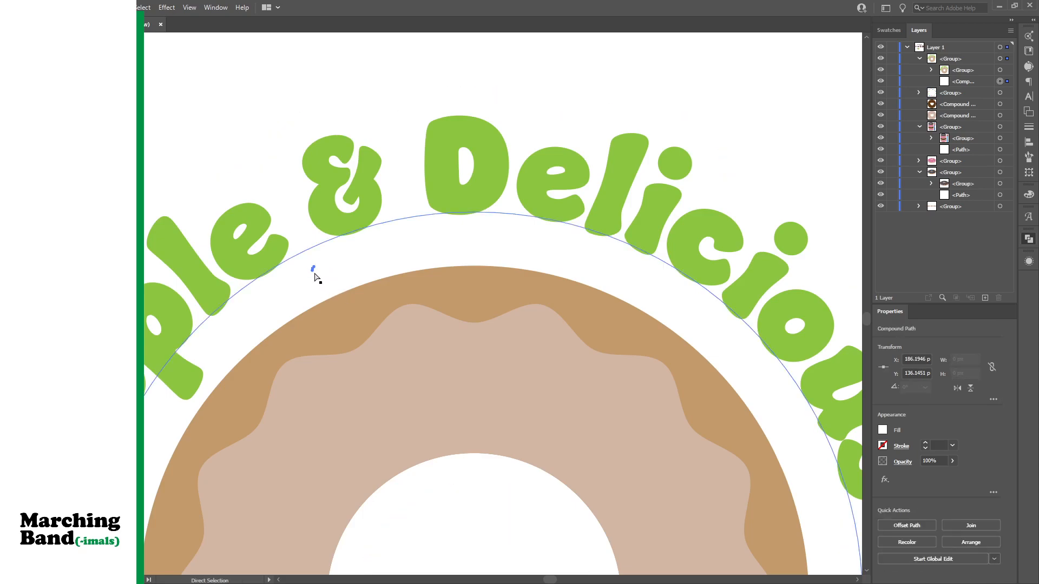
{"action": "key", "text": "Delete"}
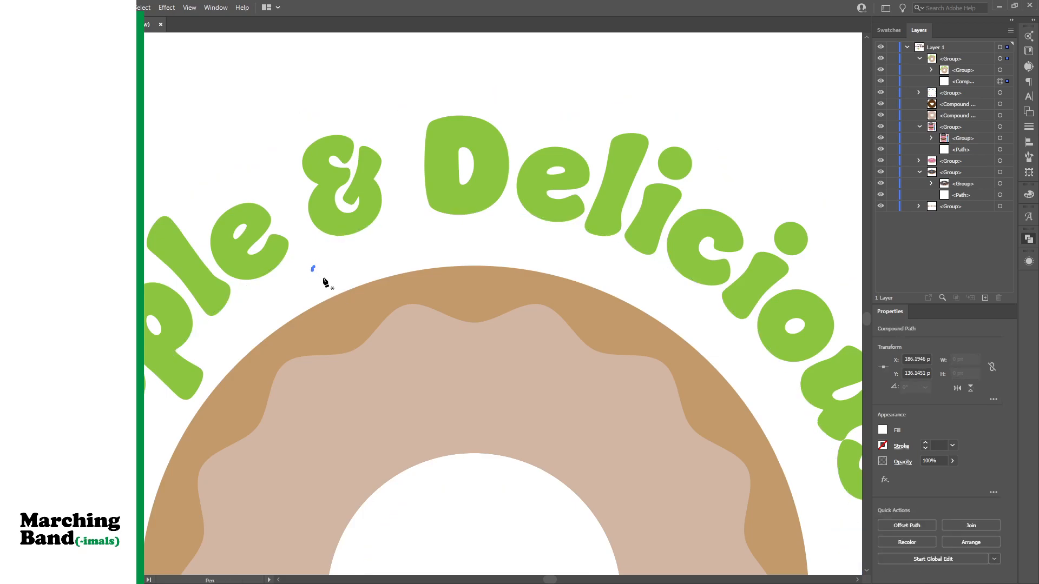
{"action": "key", "text": "p"}
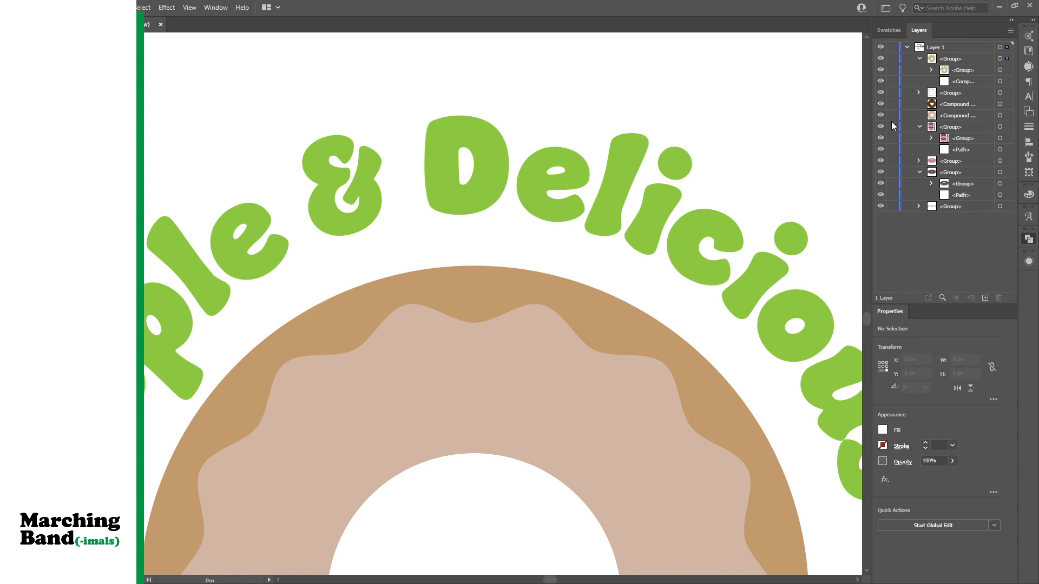
Remove the small stray shape below the gap between "D" and "e" from the white offset outline
{"action": "left_click", "coordinate": [999, 81]}
{"action": "key", "text": "a"}
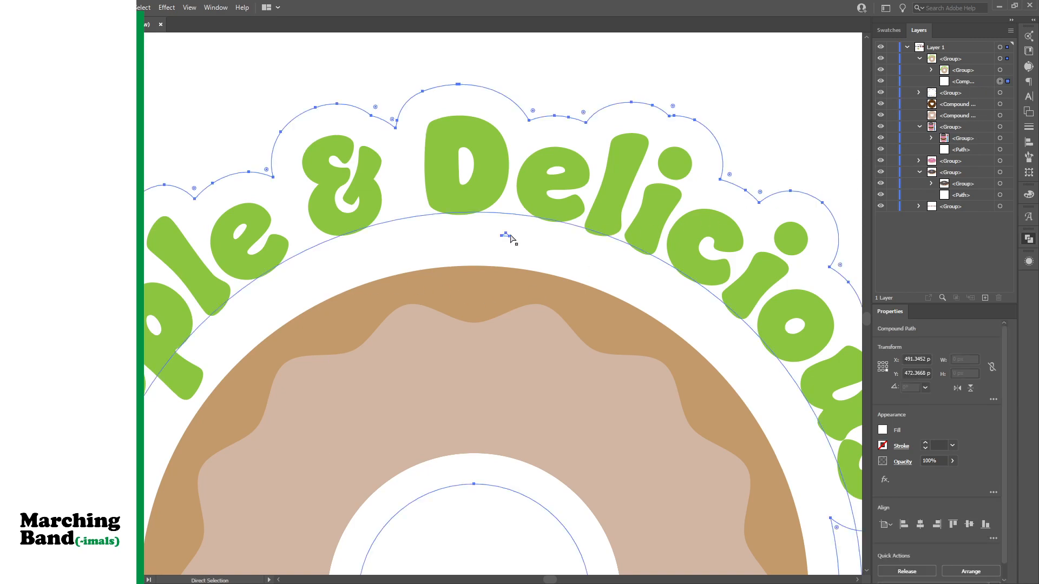
{"action": "left_click", "coordinate": [506, 235]}
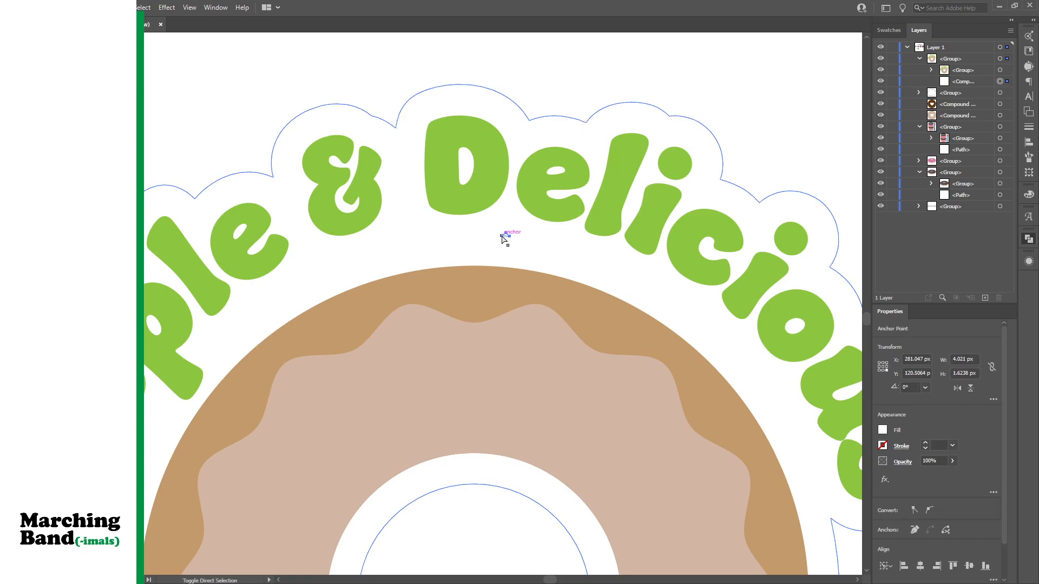
{"action": "key", "text": "p"}
{"action": "key", "text": "a"}
{"action": "left_click", "coordinate": [528, 253]}
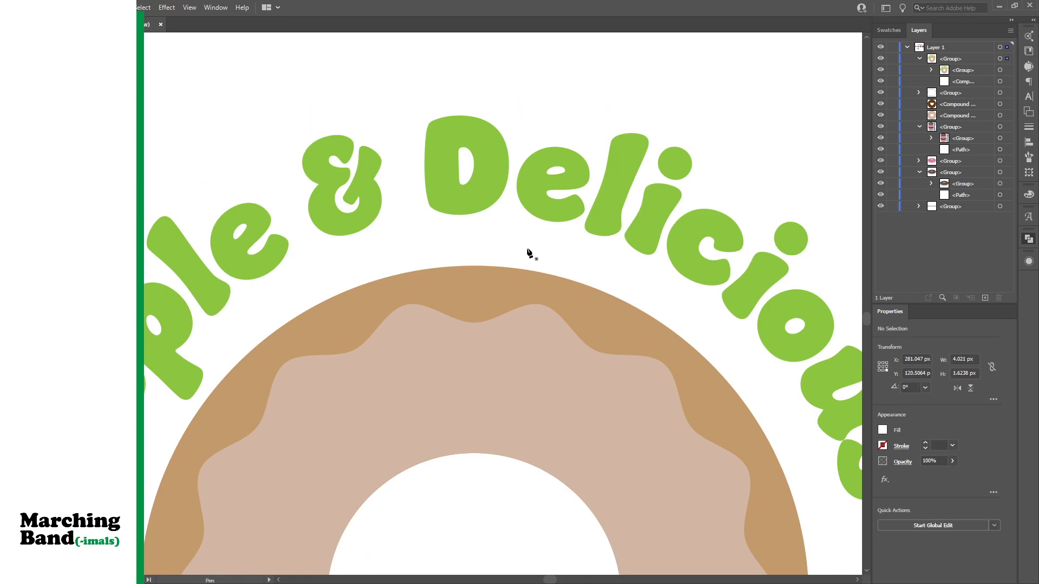
Check the cleaned-up "Simple & Delicious" sticker and look over all the sticker artboards
{"action": "key", "text": "ctrl+minus"}
{"action": "key", "text": "ctrl+minus"}
{"action": "key", "text": "ctrl+minus"}
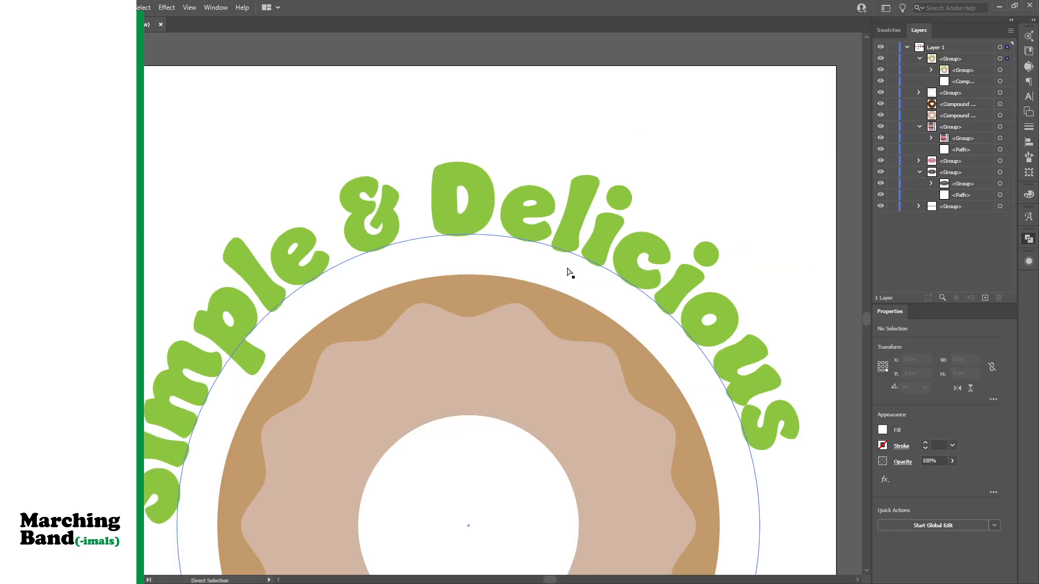
{"action": "key", "text": "p"}
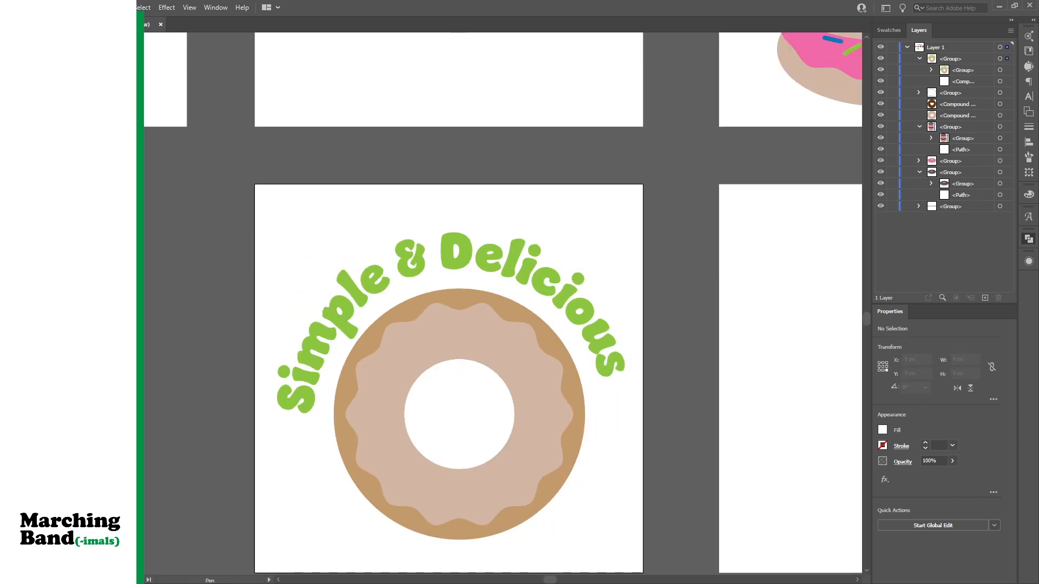
{"action": "key", "text": "a"}
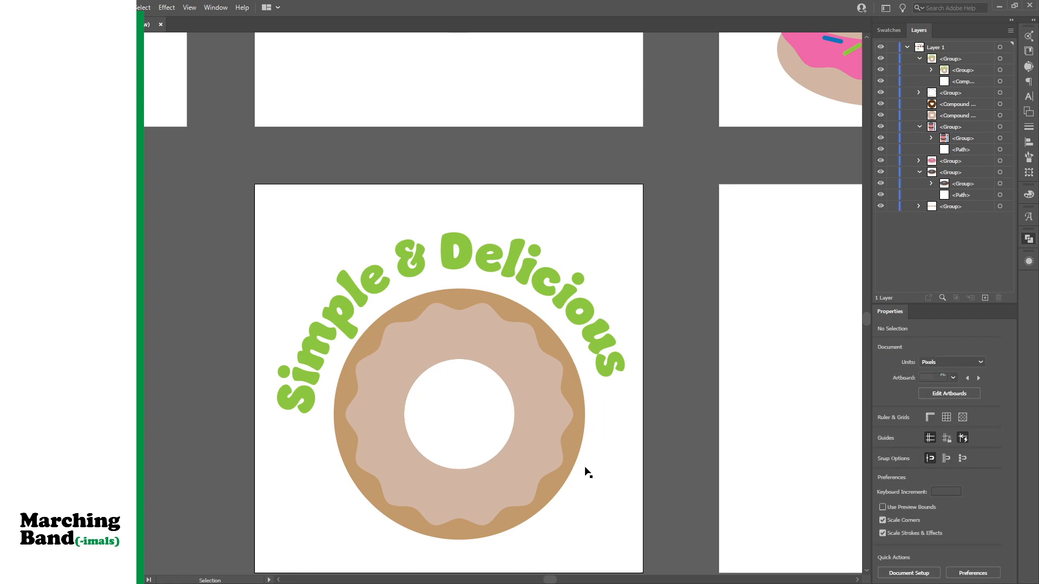
{"action": "key", "text": "ctrl+minus"}
{"action": "key", "text": "ctrl+minus"}
{"action": "key", "text": "ctrl+minus"}
{"action": "key", "text": "v"}
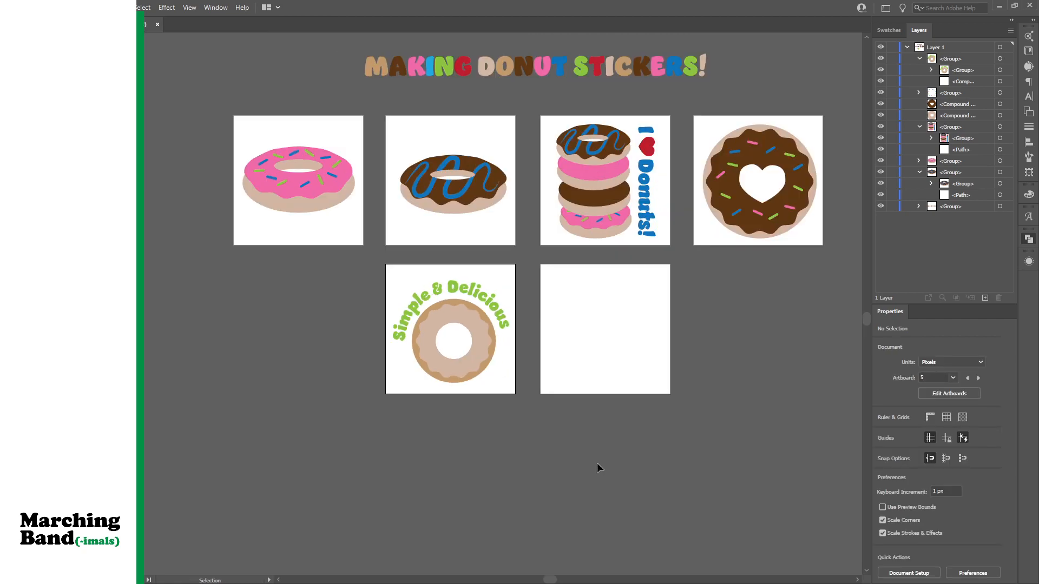
{"action": "left_click", "coordinate": [858, 580]}
{"action": "scroll", "coordinate": [689, 502], "scroll_direction": "up", "scroll_amount": 1}
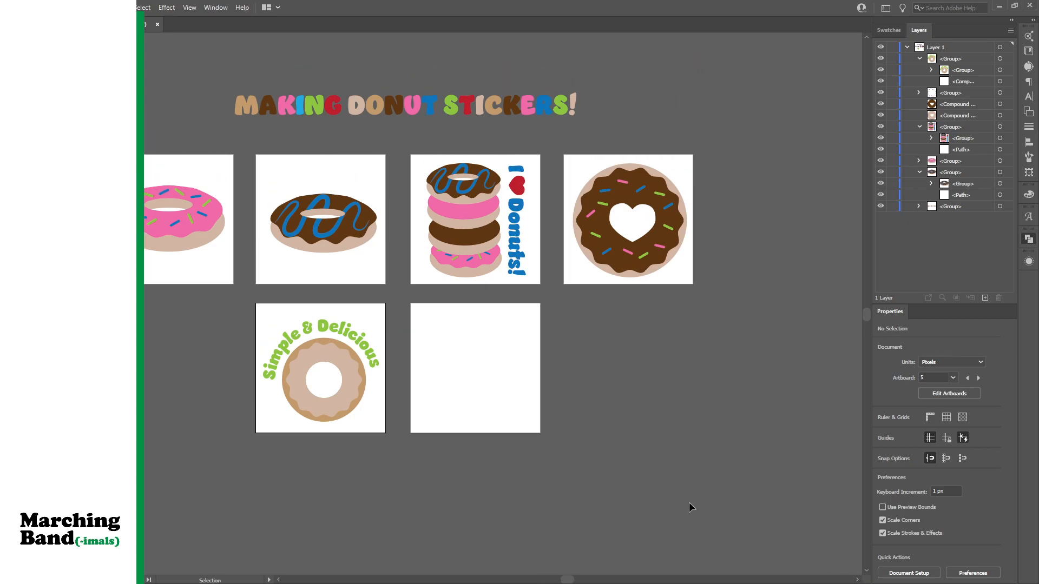
{"action": "scroll", "coordinate": [689, 502], "scroll_direction": "up", "scroll_amount": 1}
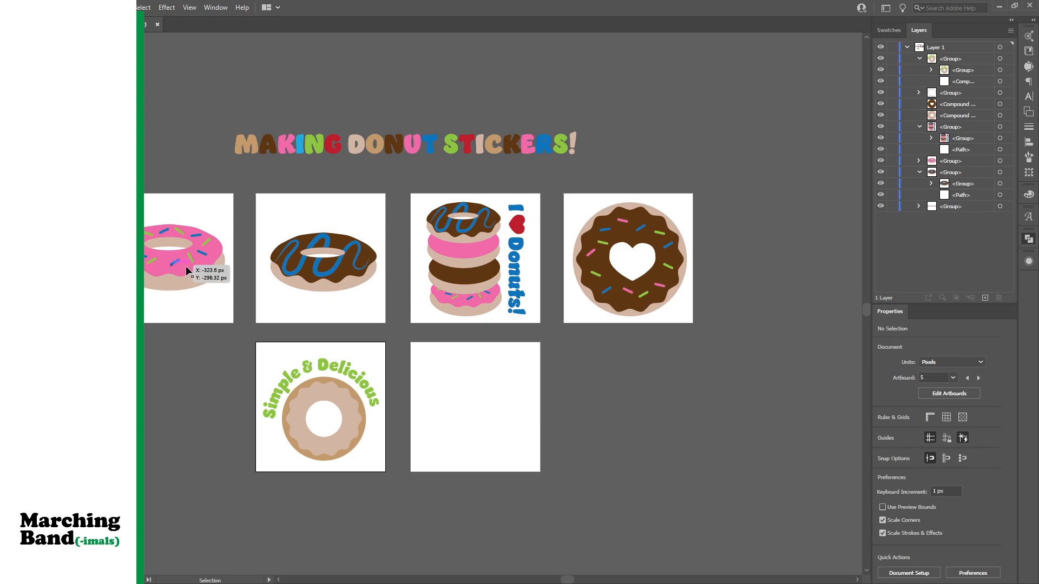
Group the chocolate icing, the donut base and the sprinkles of the heart-hole donut into one group
{"action": "left_click", "coordinate": [344, 281]}
{"action": "left_click", "coordinate": [485, 419]}
{"action": "left_click", "coordinate": [333, 260]}
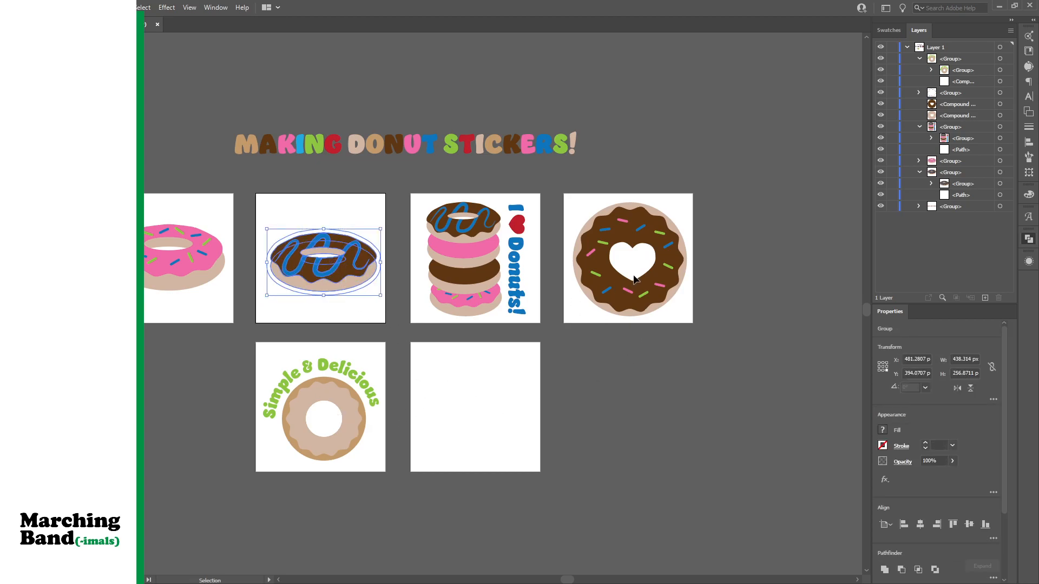
{"action": "left_click", "coordinate": [568, 304]}
{"action": "left_click", "coordinate": [671, 283]}
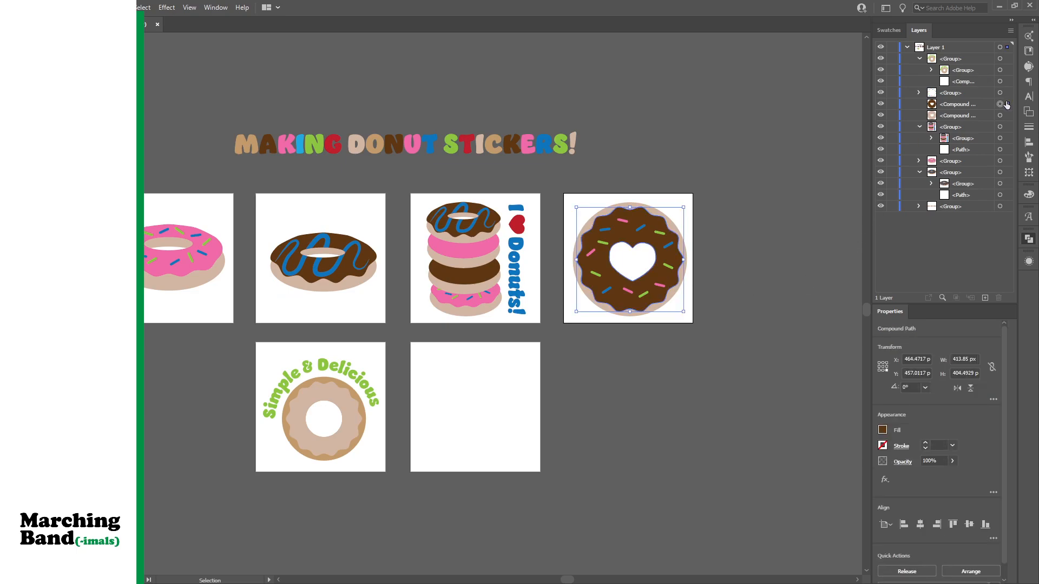
{"action": "left_click", "coordinate": [999, 116], "text": "shift"}
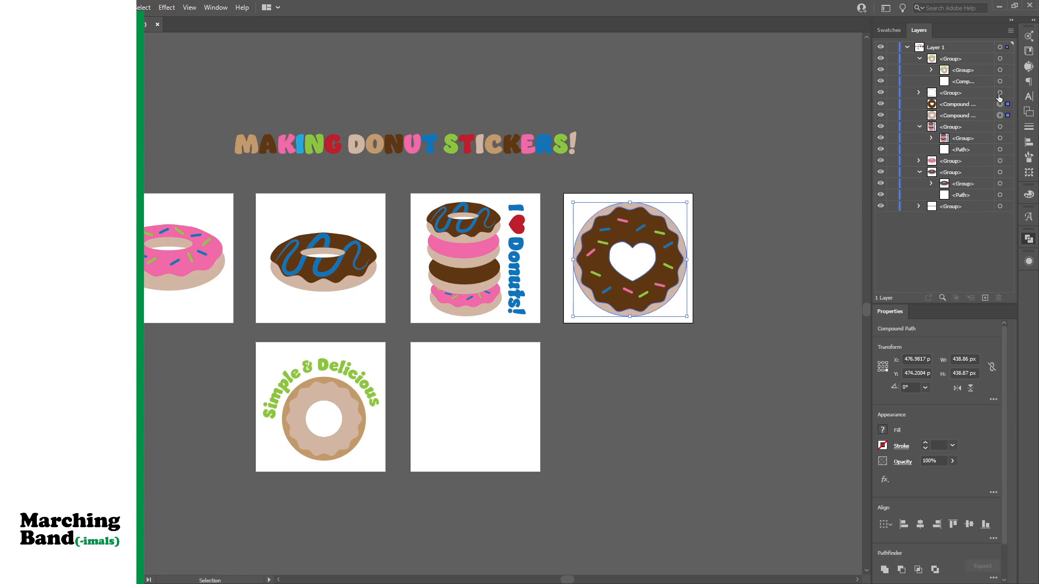
{"action": "left_click", "coordinate": [1000, 92], "text": "shift"}
{"action": "key", "text": "ctrl+g"}
{"action": "left_click", "coordinate": [980, 93]}
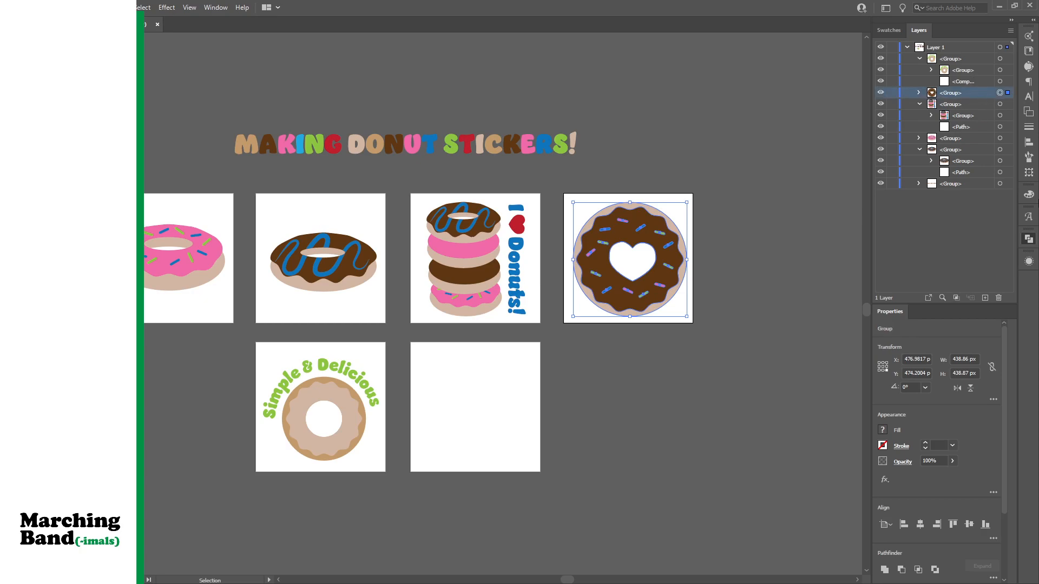
Add a gray offset fill behind the contents of the heart-hole donut group and expand its appearance
{"action": "left_click", "coordinate": [1028, 262]}
{"action": "left_click", "coordinate": [918, 569]}
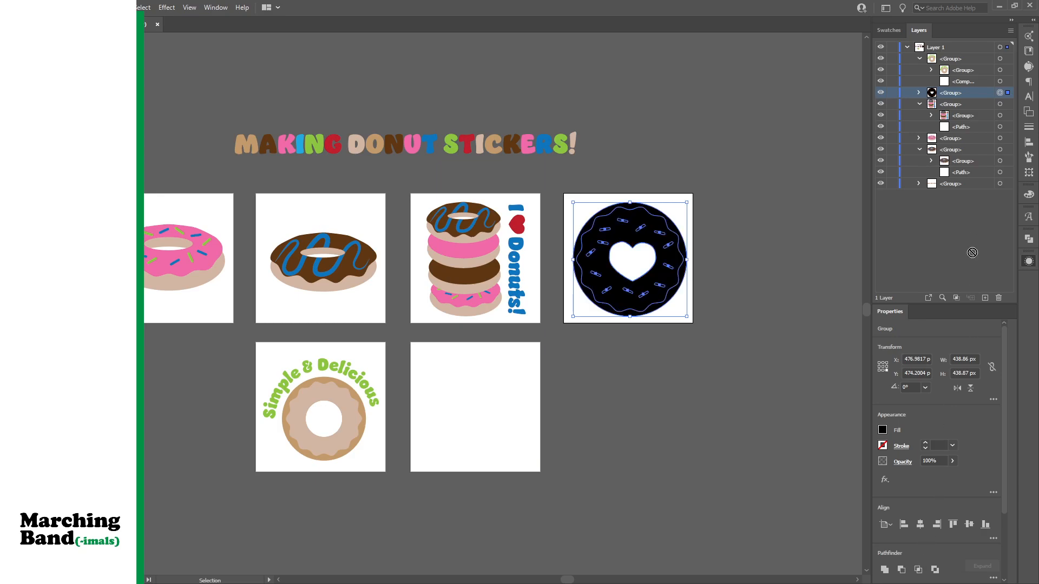
{"action": "key", "text": "ctrl+z"}
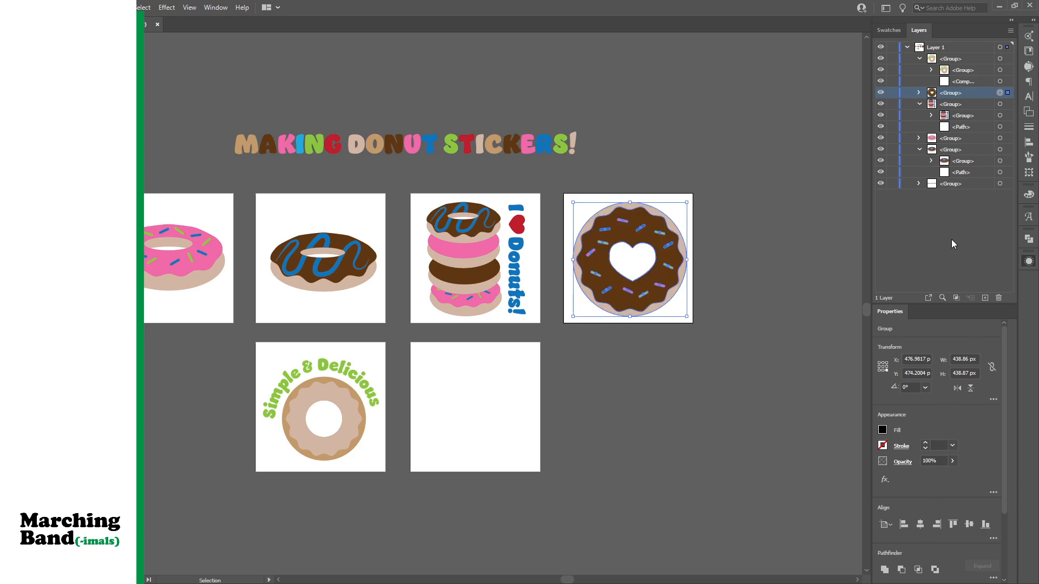
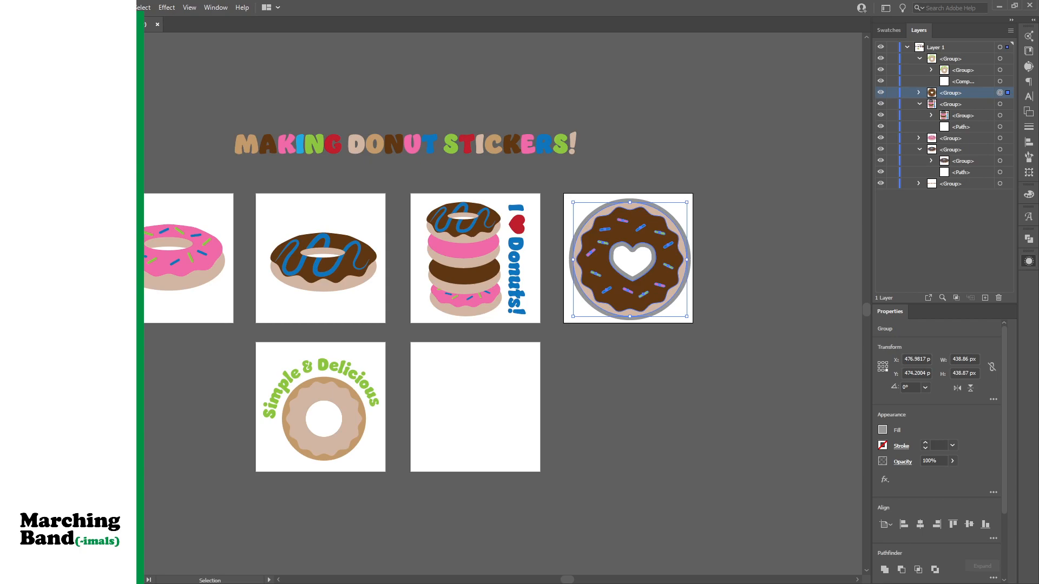
{"action": "left_click", "coordinate": [116, 146]}
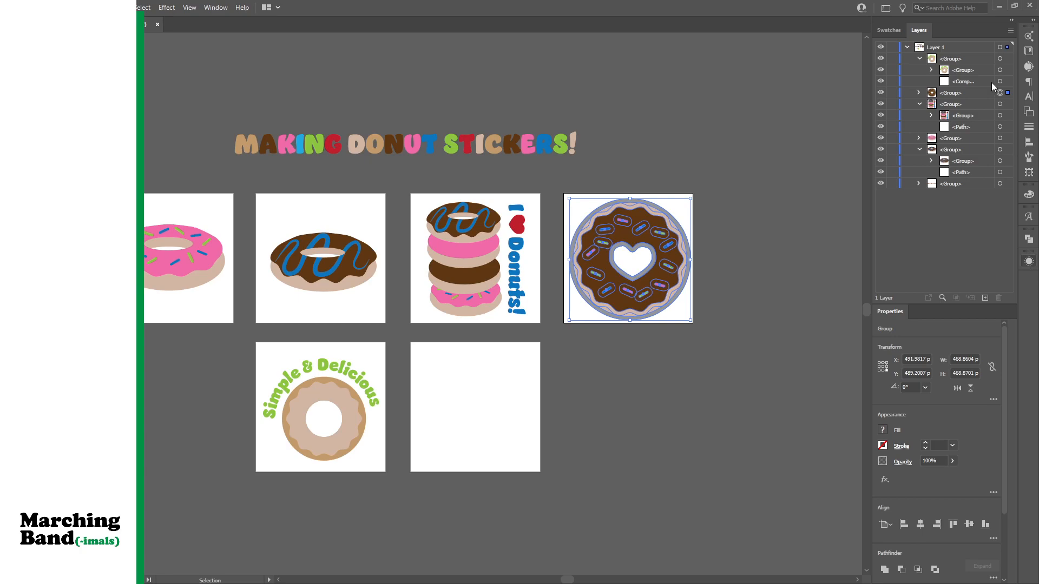
Merge the gray offset shapes behind the heart-hole donut into one compound path and fill it white
{"action": "left_click", "coordinate": [966, 82]}
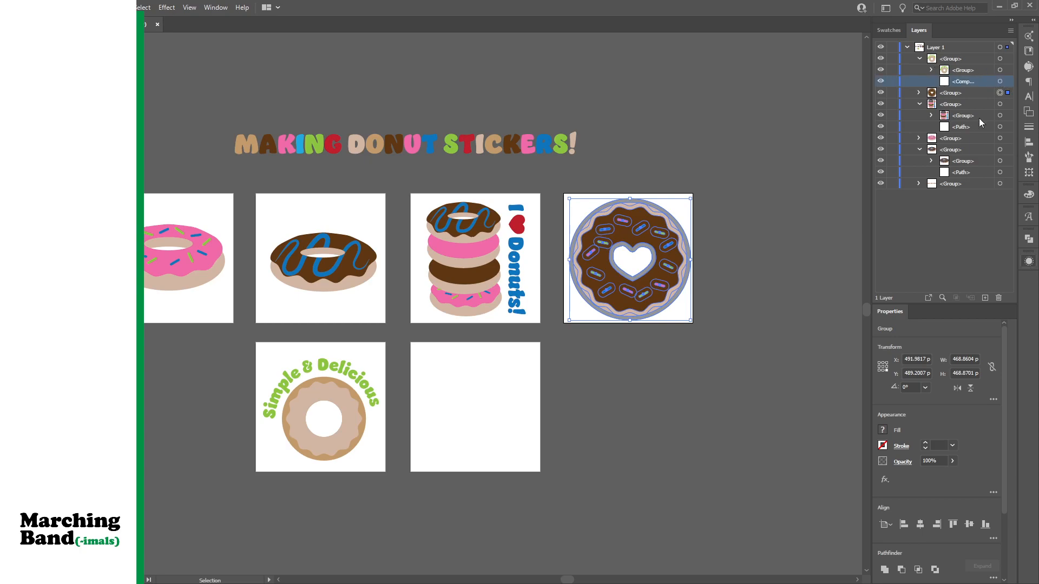
{"action": "left_click", "coordinate": [919, 93]}
{"action": "left_click", "coordinate": [999, 115]}
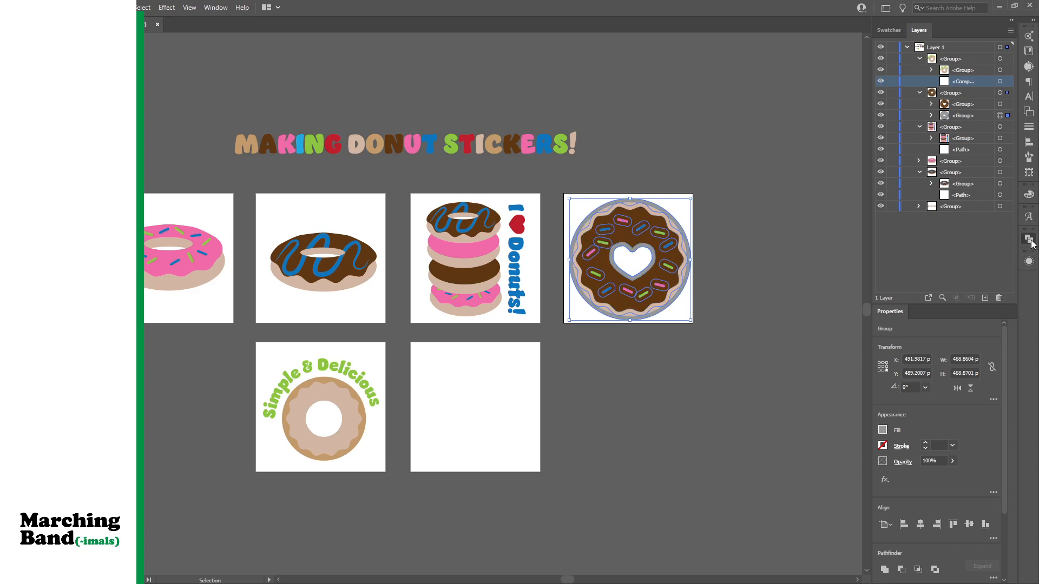
{"action": "key", "text": "ctrl+8"}
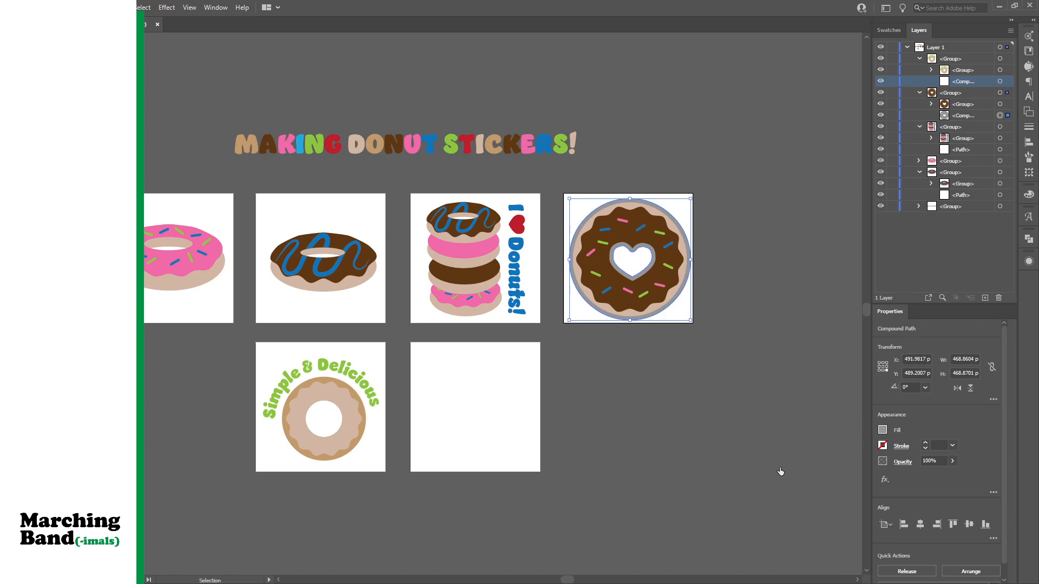
{"action": "key", "text": "ctrl+z"}
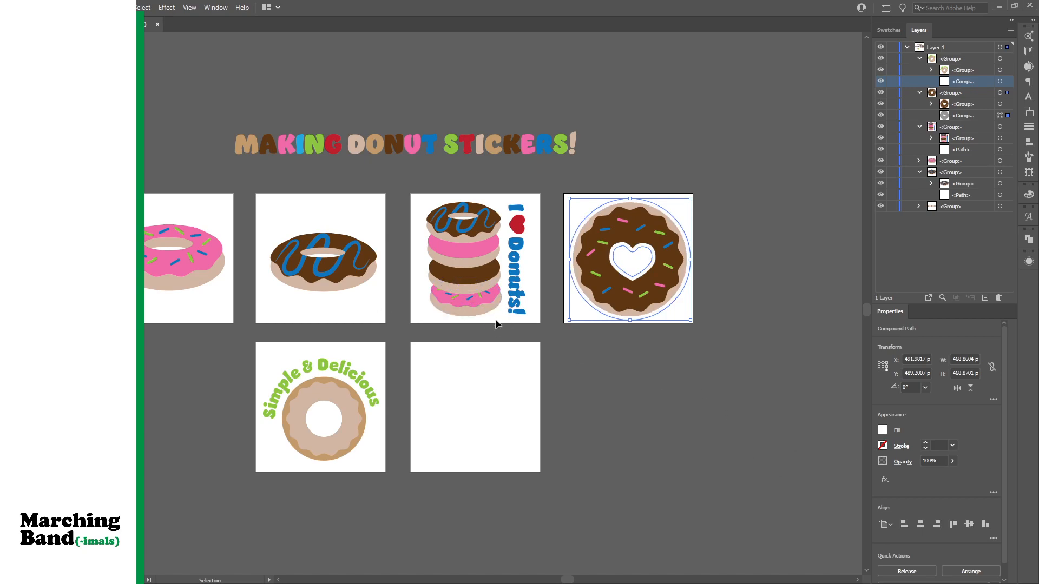
Copy the blue-drizzled chocolate donut onto the empty artboard about 312 px wide and draw an ellipse about 463 × 251 px around it
{"action": "left_click", "coordinate": [321, 271]}
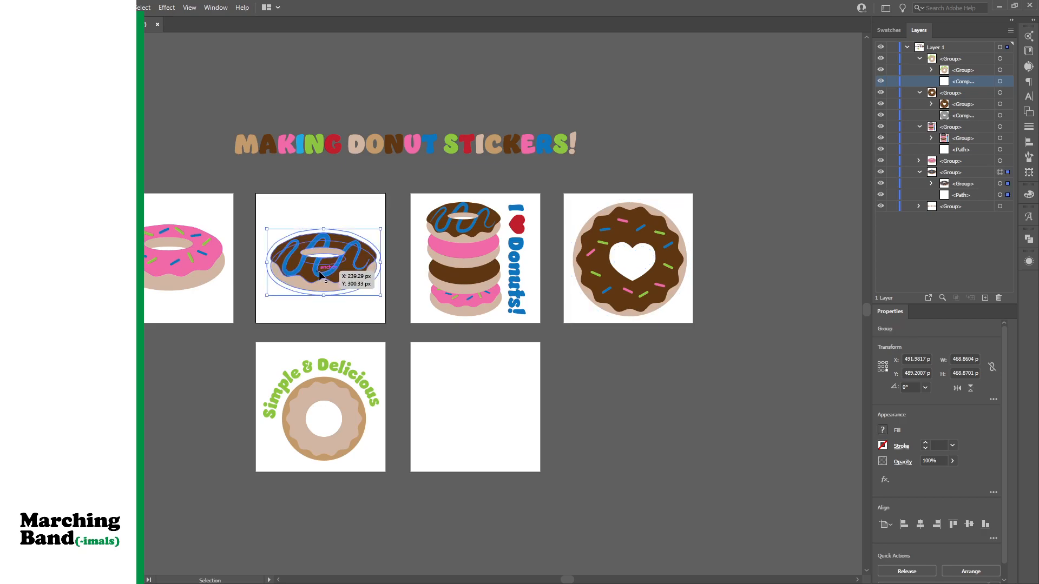
{"action": "key", "text": "ctrl+h"}
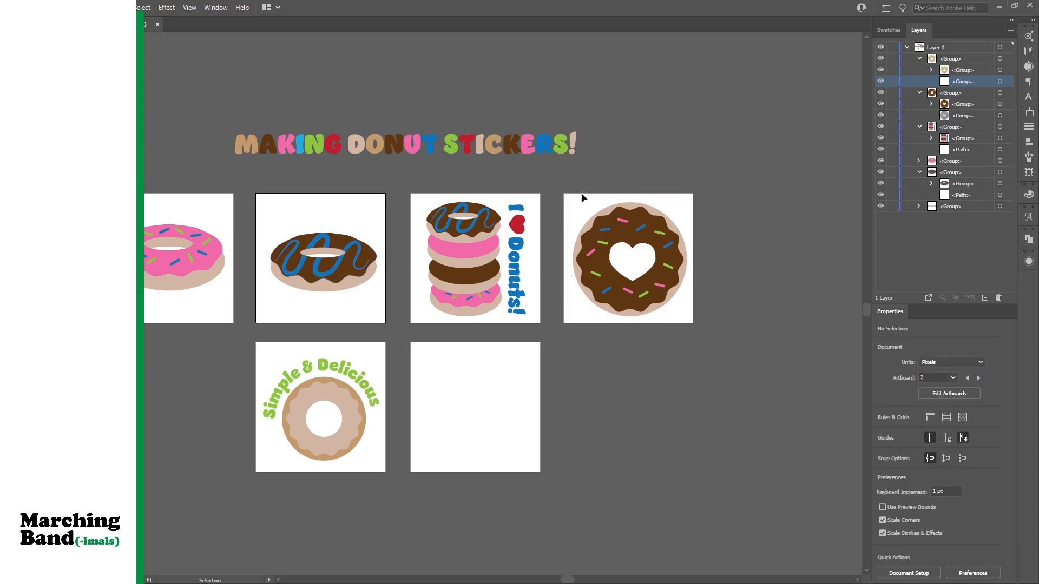
{"action": "left_click", "coordinate": [368, 273]}
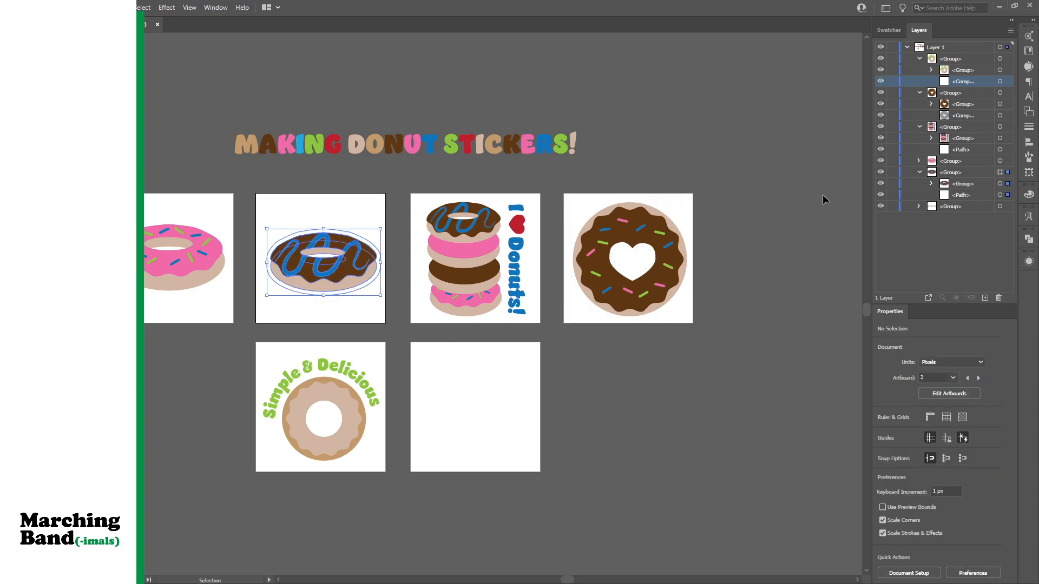
{"action": "left_click", "coordinate": [1000, 183]}
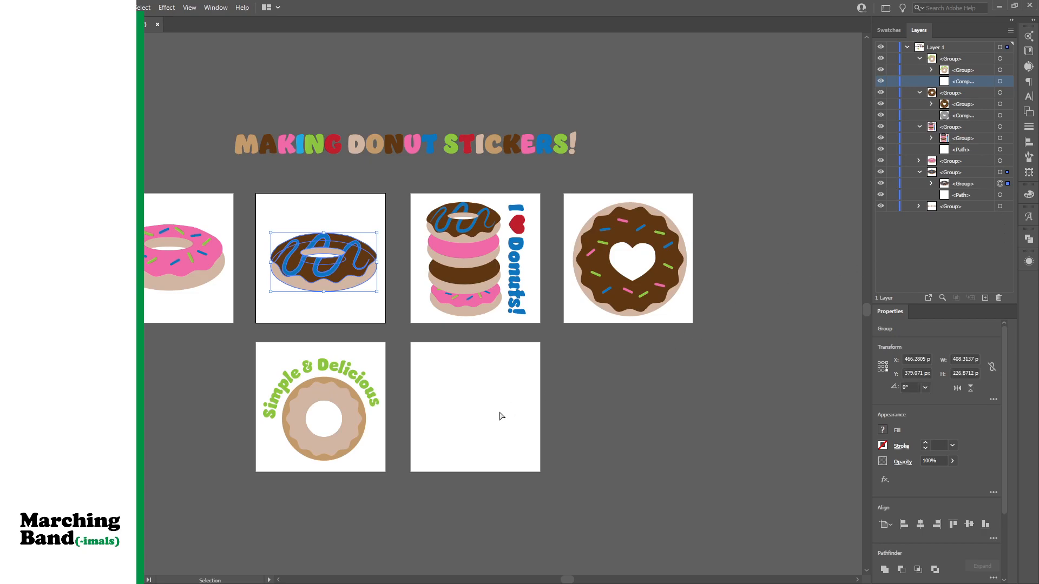
{"action": "left_click_drag", "start_coordinate": [326, 292], "coordinate": [483, 424]}
{"action": "key", "text": "l"}
{"action": "left_click_drag", "start_coordinate": [415, 382], "coordinate": [535, 447]}
Try placing the text "I" along the upper edge of the ellipse with the Type on a Path tool
{"action": "left_click", "coordinate": [9, 122]}
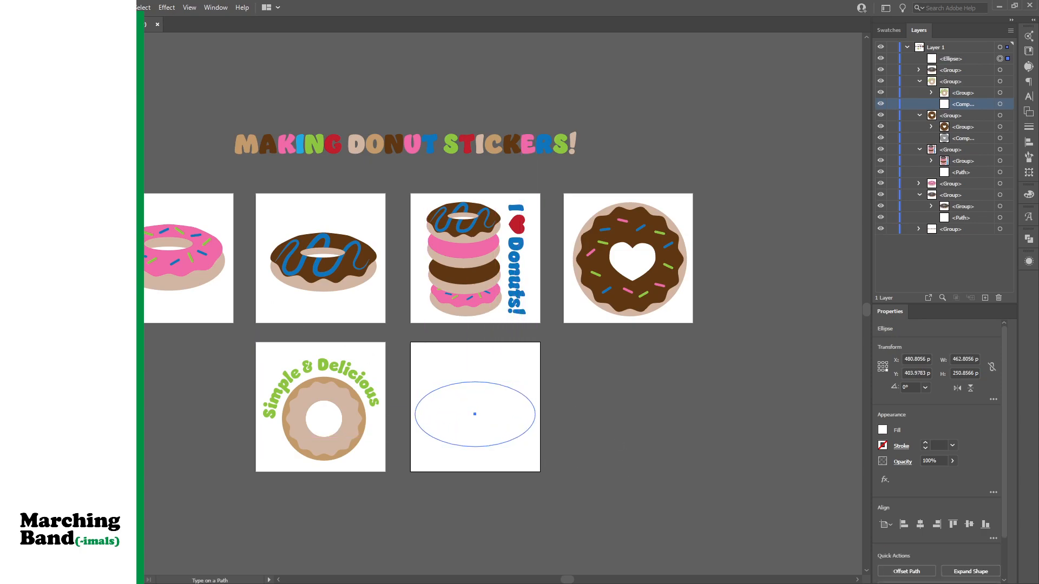
{"action": "left_click", "coordinate": [475, 382]}
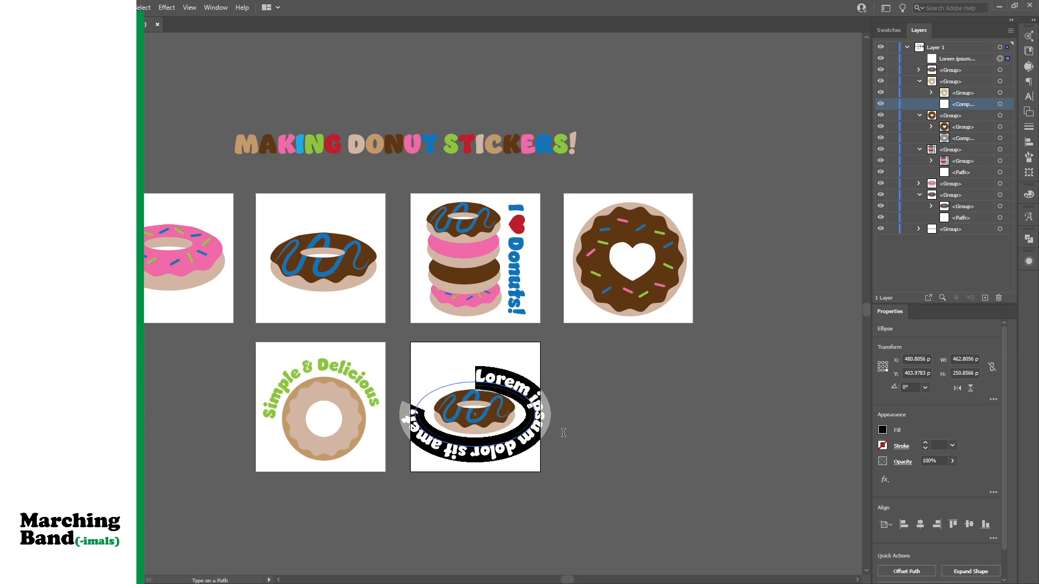
{"action": "type", "text": "I"}
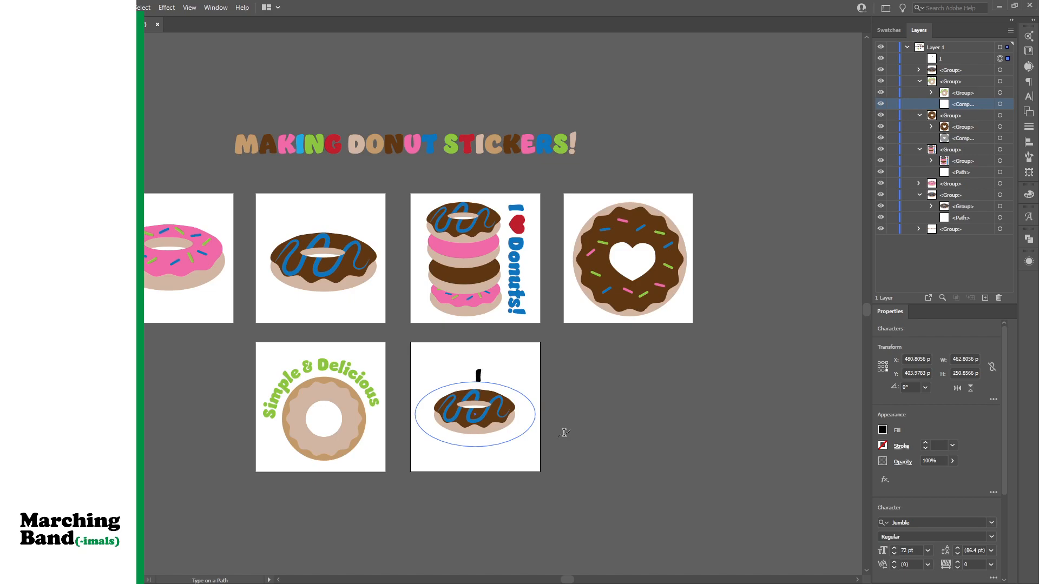
{"action": "key", "text": "BackSpace"}
{"action": "key", "text": "BackSpace"}
{"action": "type", "text": "I"}
{"action": "key", "text": "Escape"}
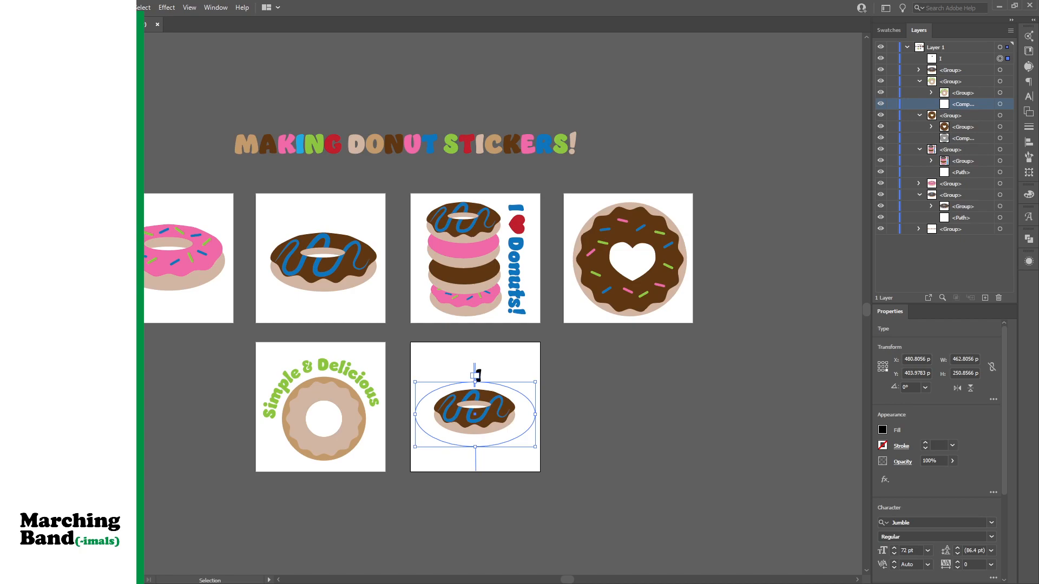
{"action": "key", "text": "a"}
{"action": "key", "text": "ctrl+z"}
{"action": "key", "text": "v"}
{"action": "key", "text": "ctrl+shift+z"}
{"action": "key", "text": "a"}
{"action": "left_click", "coordinate": [1000, 58]}
{"action": "key", "text": "v"}
{"action": "left_click", "coordinate": [765, 386]}
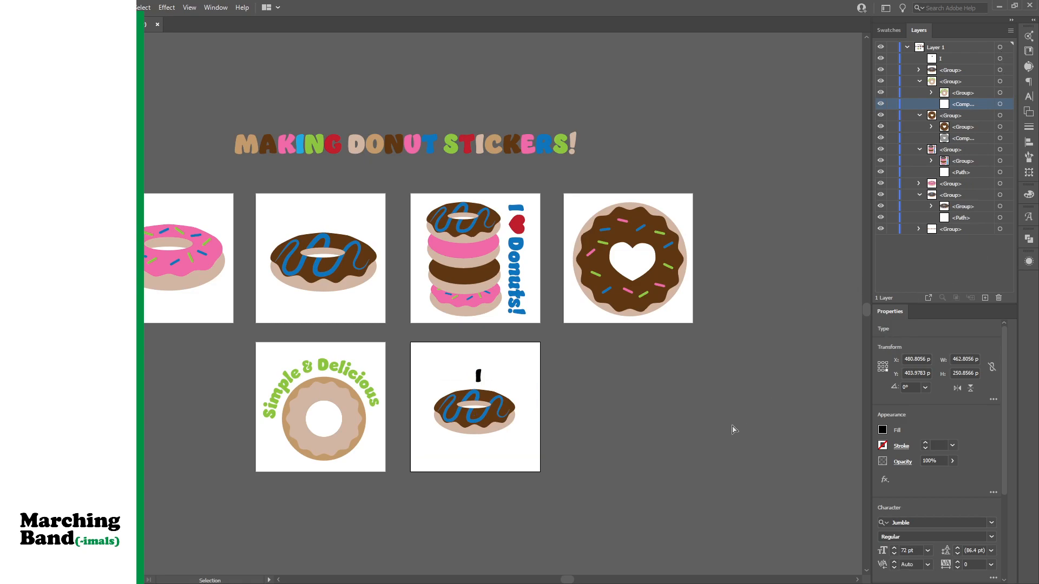
Undo the text on the path, restore the plain ellipse around the donut and select it
{"action": "key", "text": "ctrl+z"}
{"action": "key", "text": "ctrl+z"}
{"action": "key", "text": "ctrl+z"}
{"action": "key", "text": "ctrl+z"}
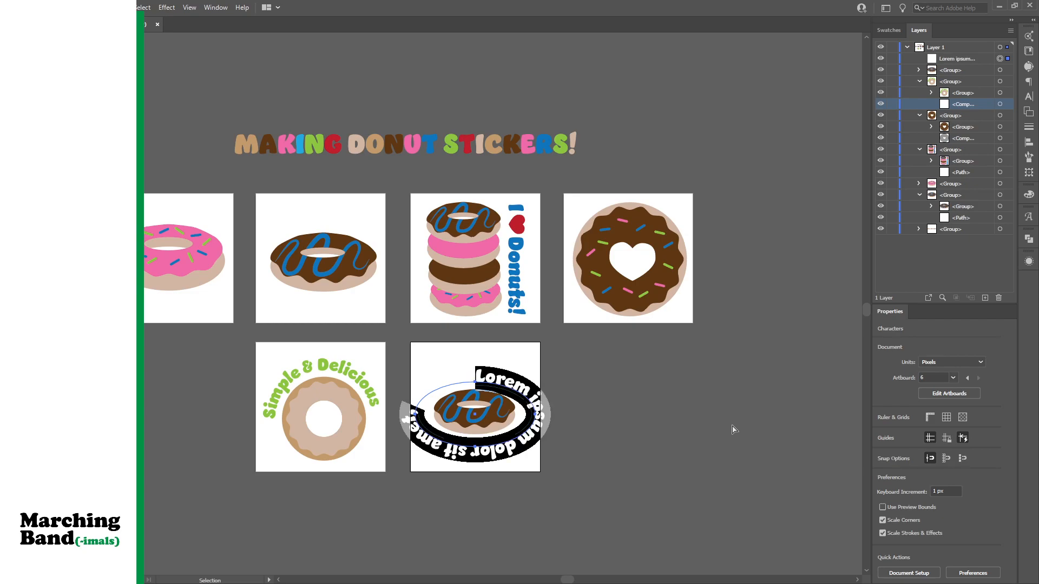
{"action": "key", "text": "a"}
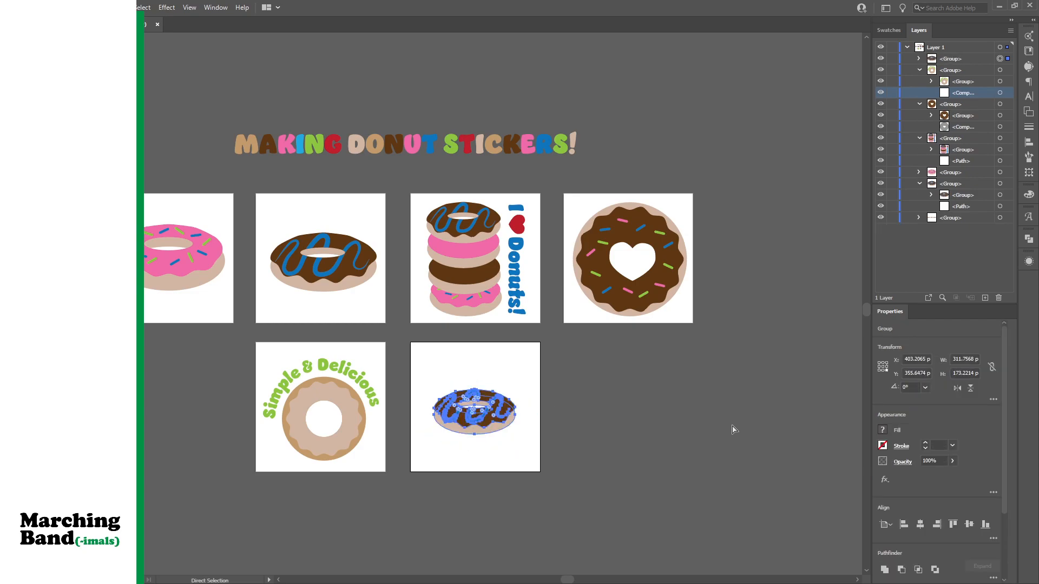
{"action": "key", "text": "v"}
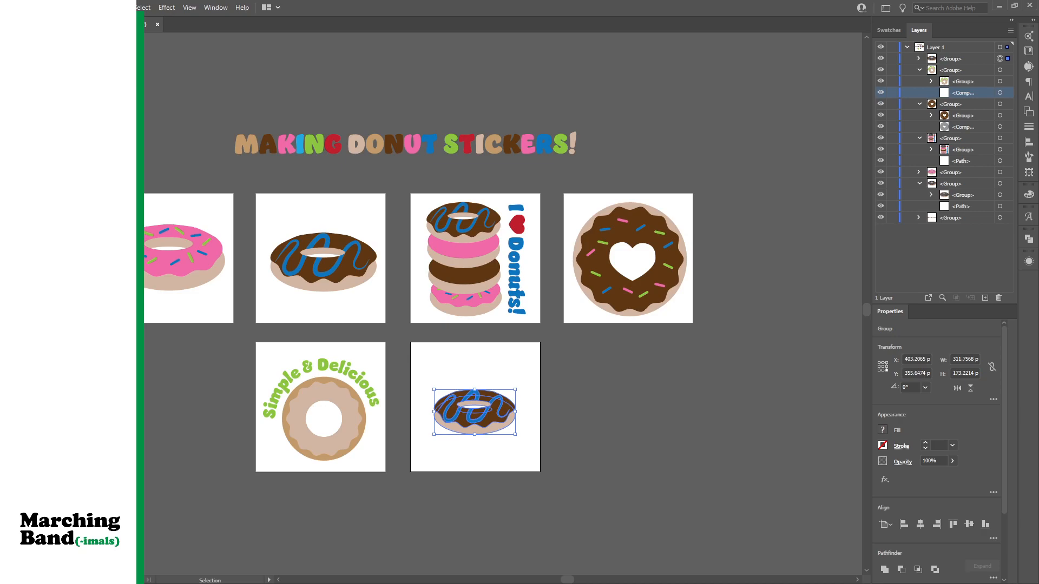
{"action": "key", "text": "ctrl+shift+z"}
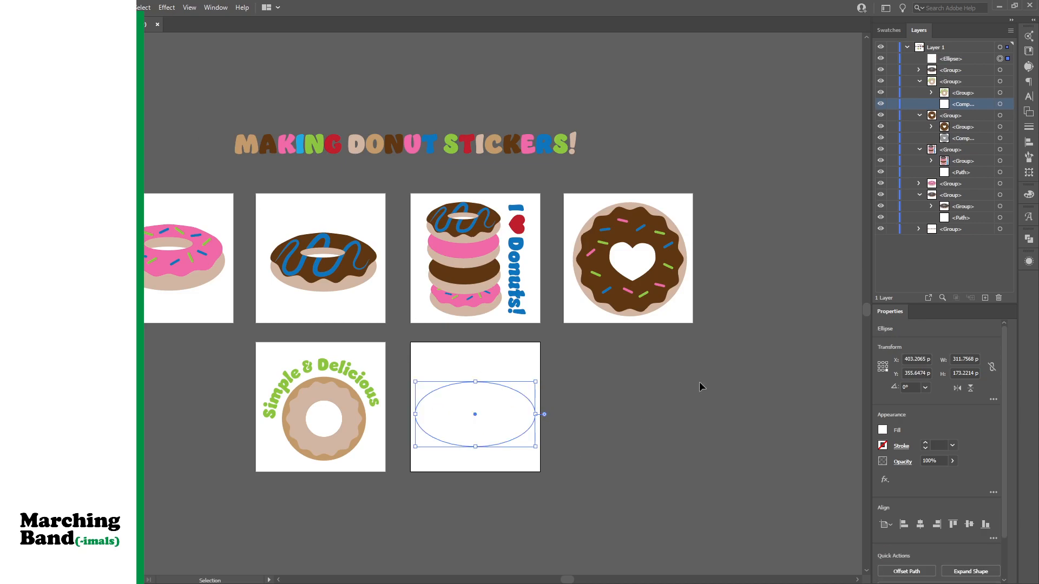
{"action": "left_click", "coordinate": [986, 57]}
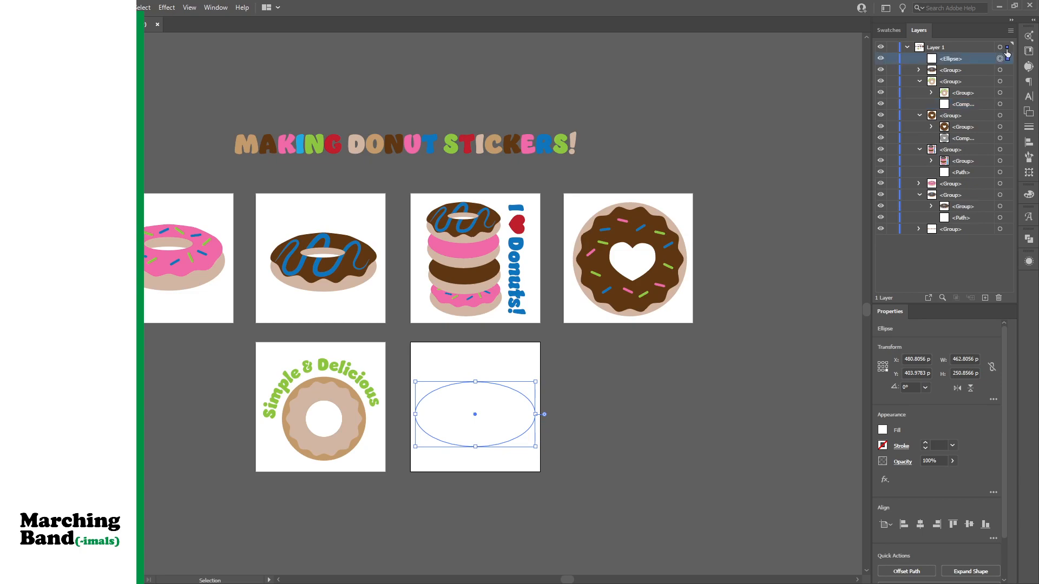
Duplicate the ellipse in place, put the text "I" at one copy's upper edge with Type on a Path, and select the other ellipse
{"action": "key", "text": "ctrl+f"}
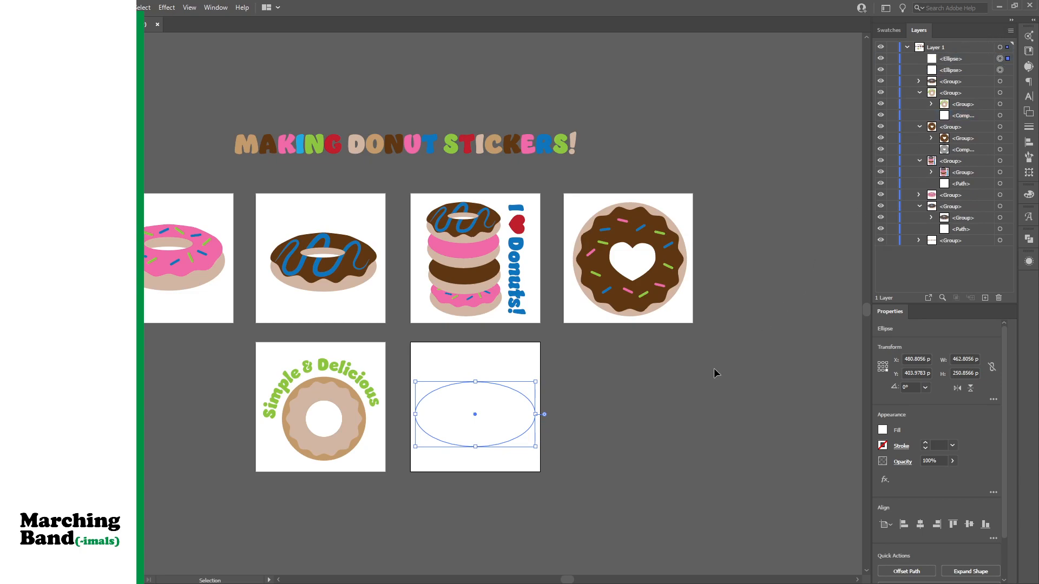
{"action": "left_click", "coordinate": [599, 420]}
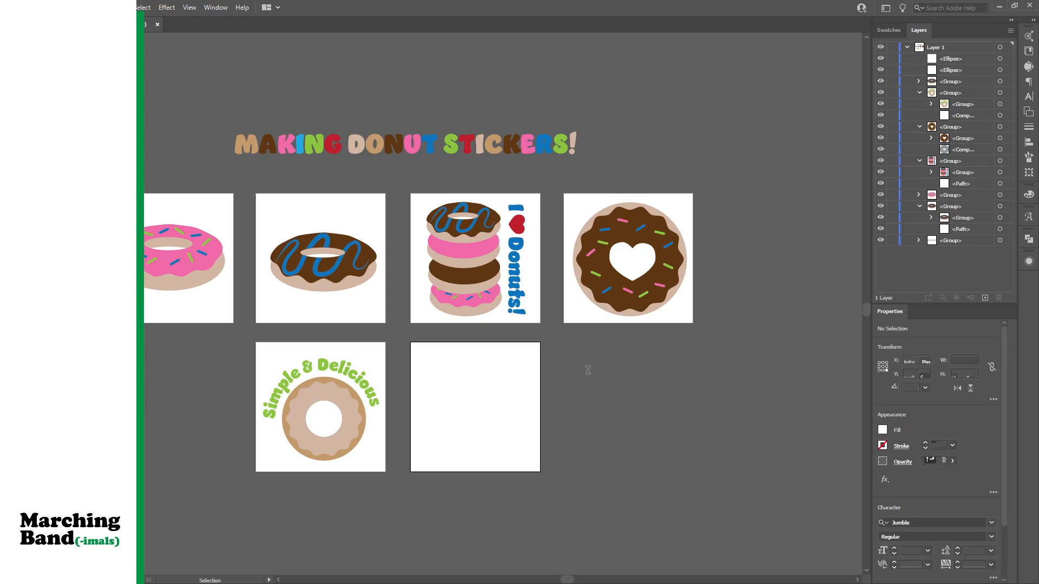
{"action": "left_click", "coordinate": [999, 70]}
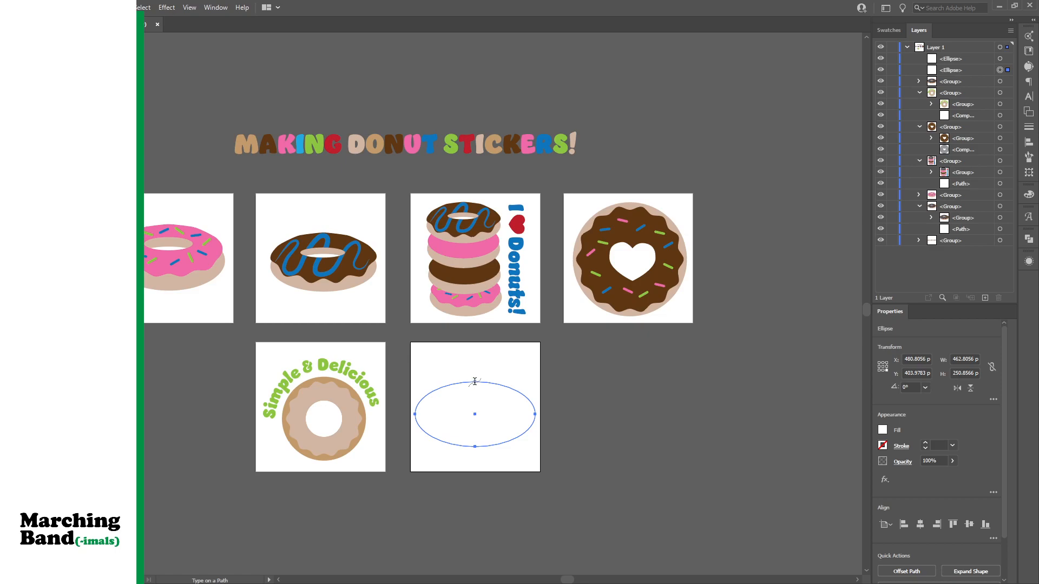
{"action": "left_click", "coordinate": [475, 381]}
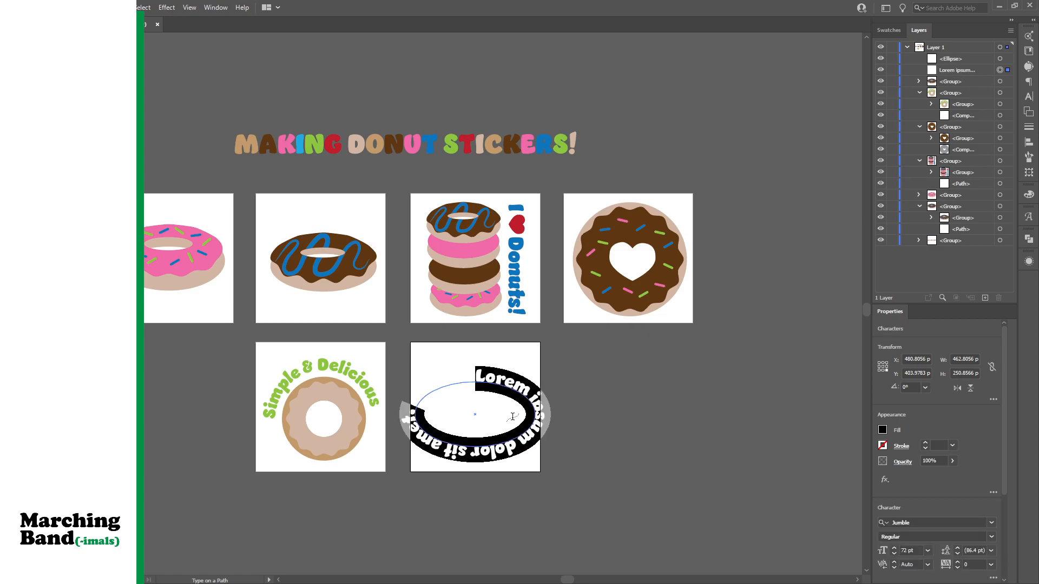
{"action": "key", "text": "BackSpace"}
{"action": "left_click", "coordinate": [999, 70]}
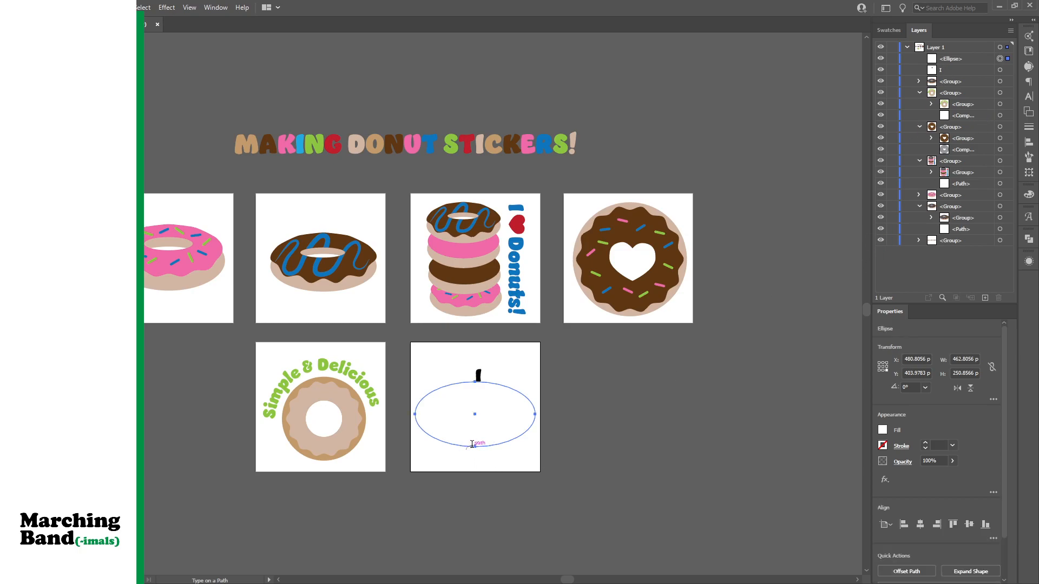
Try placing the text "CARE" on the selected ellipse, starting from the middle of its lower edge
{"action": "left_click", "coordinate": [473, 445]}
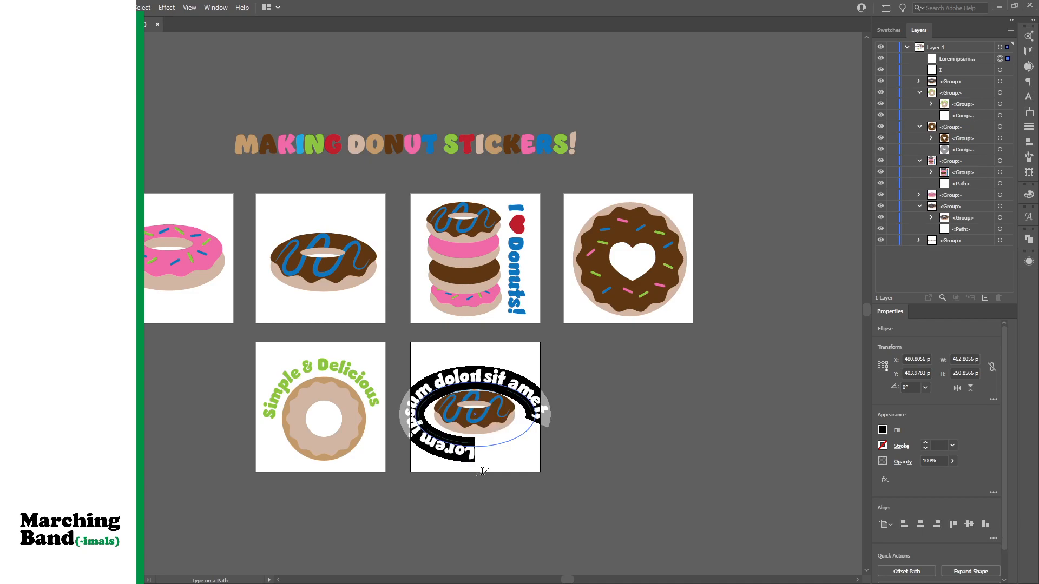
{"action": "type", "text": "c"}
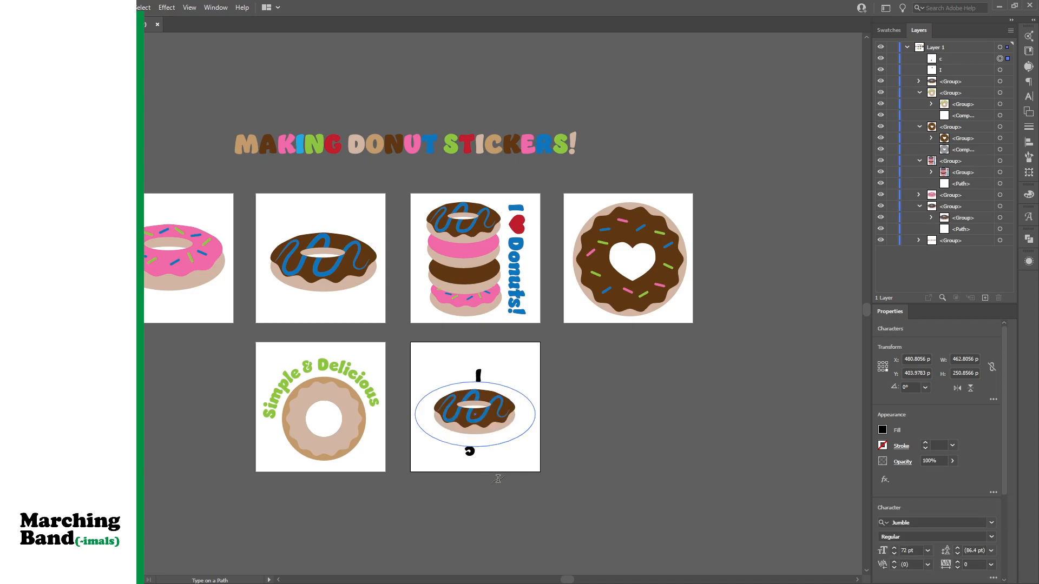
{"action": "key", "text": "BackSpace"}
{"action": "type", "text": "CARE"}
{"action": "scroll", "coordinate": [939, 518], "scroll_direction": "down", "scroll_amount": 1}
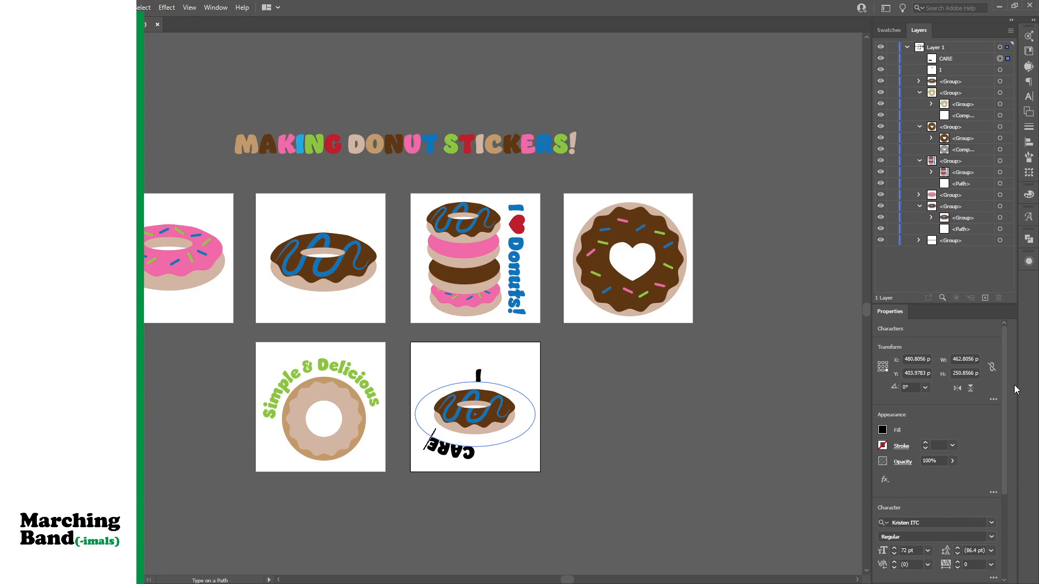
Try centring the "CARE" text and flipping it along the path, and return it to left alignment
{"action": "left_click_drag", "start_coordinate": [1003, 379], "coordinate": [1001, 465]}
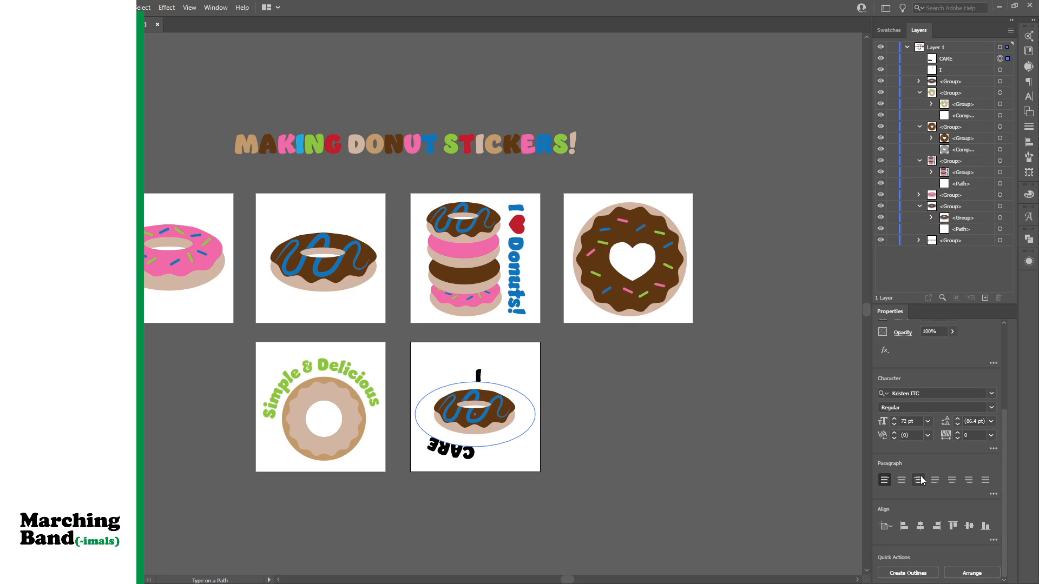
{"action": "left_click", "coordinate": [900, 480]}
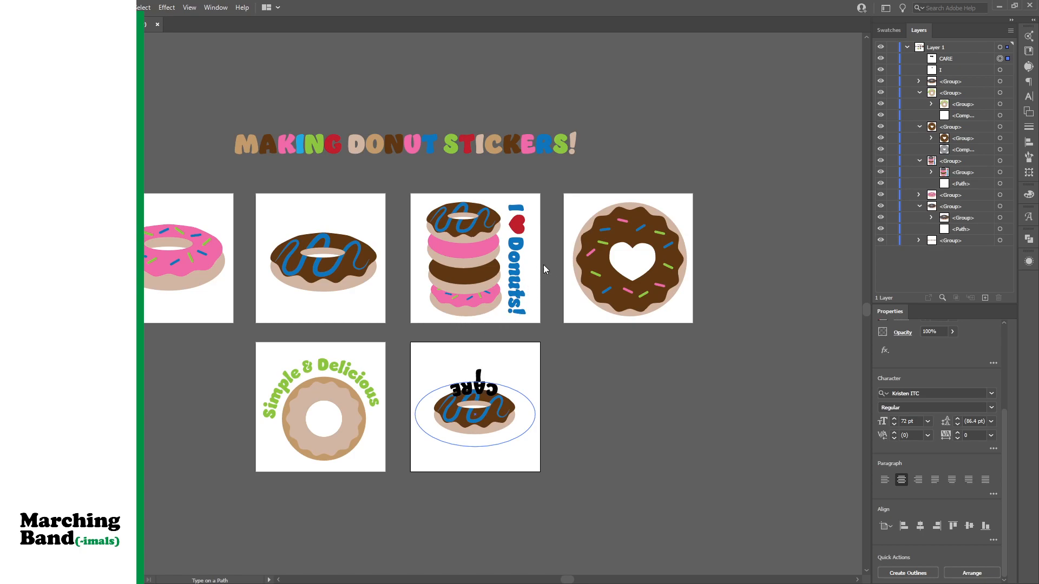
{"action": "key", "text": "ctrl+z"}
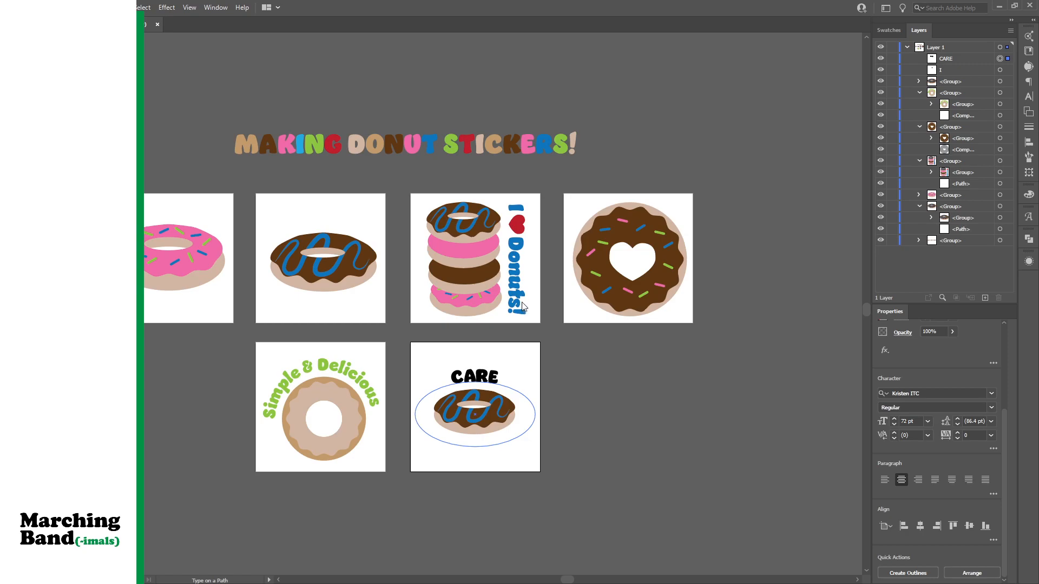
{"action": "key", "text": "ctrl+z"}
{"action": "left_click", "coordinate": [526, 278]}
{"action": "left_click", "coordinate": [461, 382]}
{"action": "key", "text": "Escape"}
{"action": "key", "text": "ctrl+shift+l"}
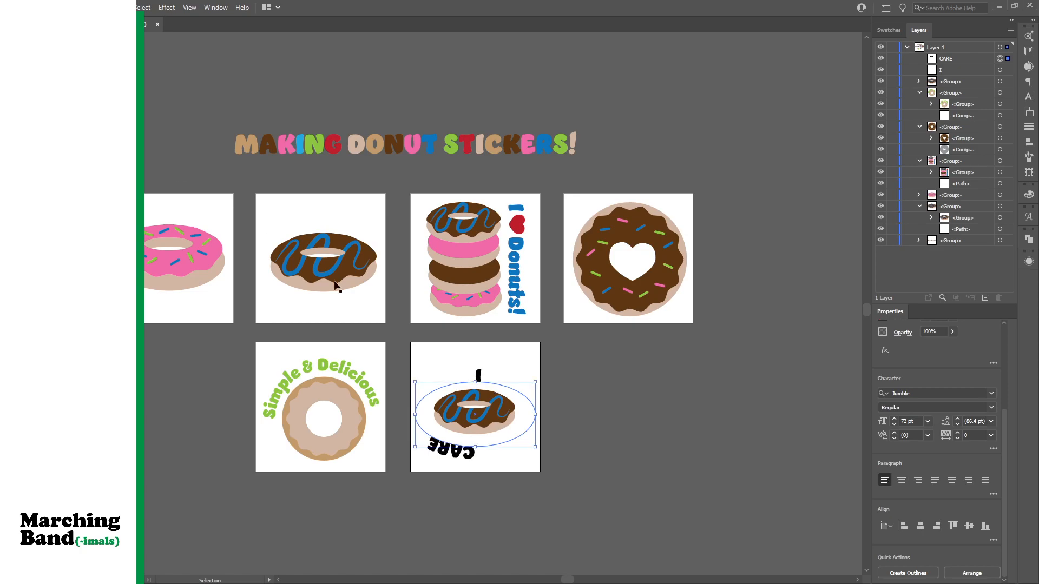
Undo the "CARE" text on the path back to the plain selected ellipse
{"action": "double_click", "coordinate": [506, 400]}
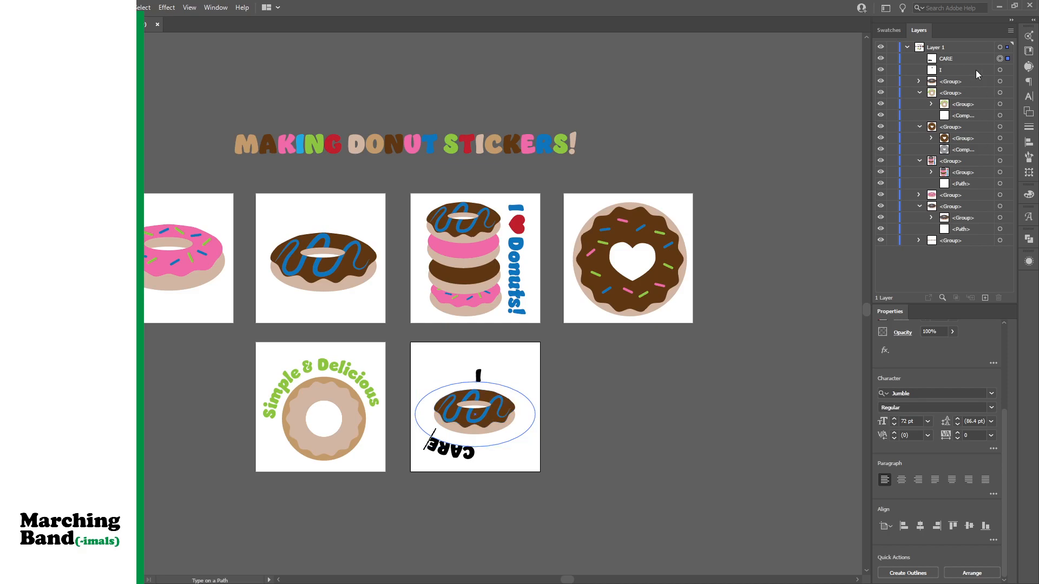
{"action": "key", "text": "Escape"}
{"action": "key", "text": "ctrl+z"}
{"action": "key", "text": "ctrl+z"}
{"action": "key", "text": "ctrl+z"}
{"action": "key", "text": "ctrl+z"}
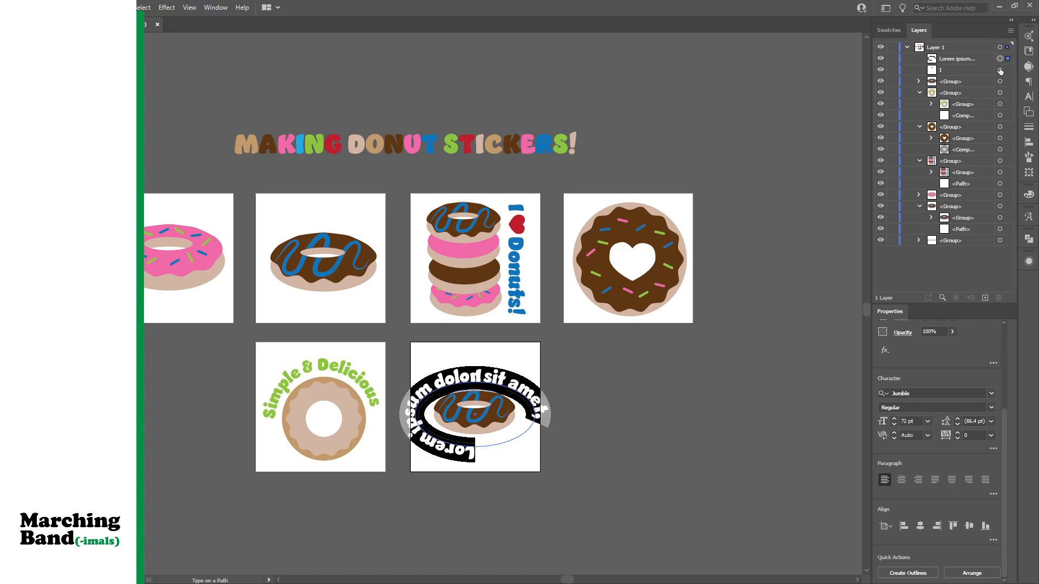
{"action": "key", "text": "ctrl+z"}
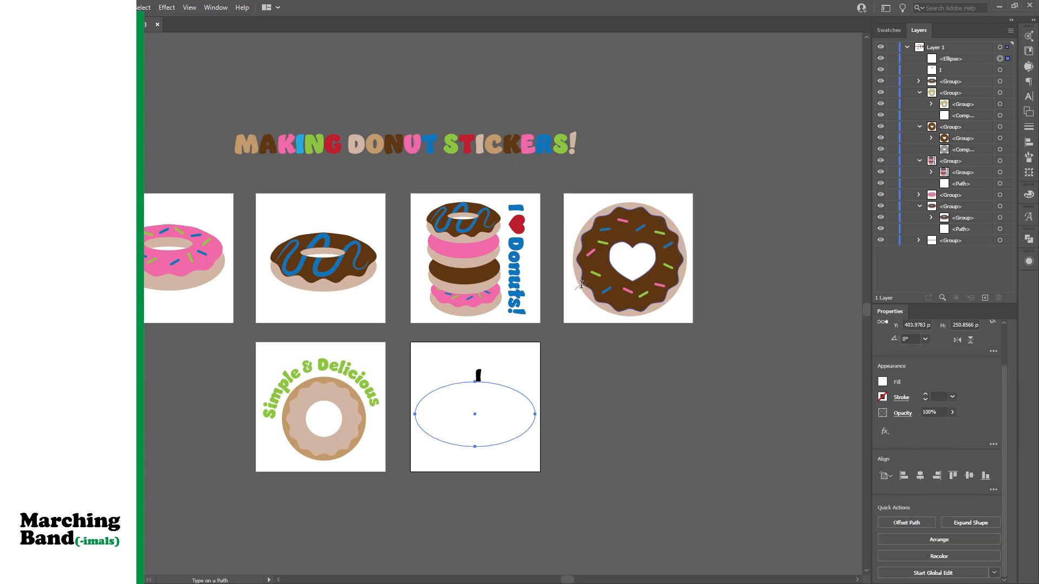
Place the text "CARE" on the ellipse path, starting from the middle of its upper edge, and centre its paragraph alignment
{"action": "left_click", "coordinate": [474, 382]}
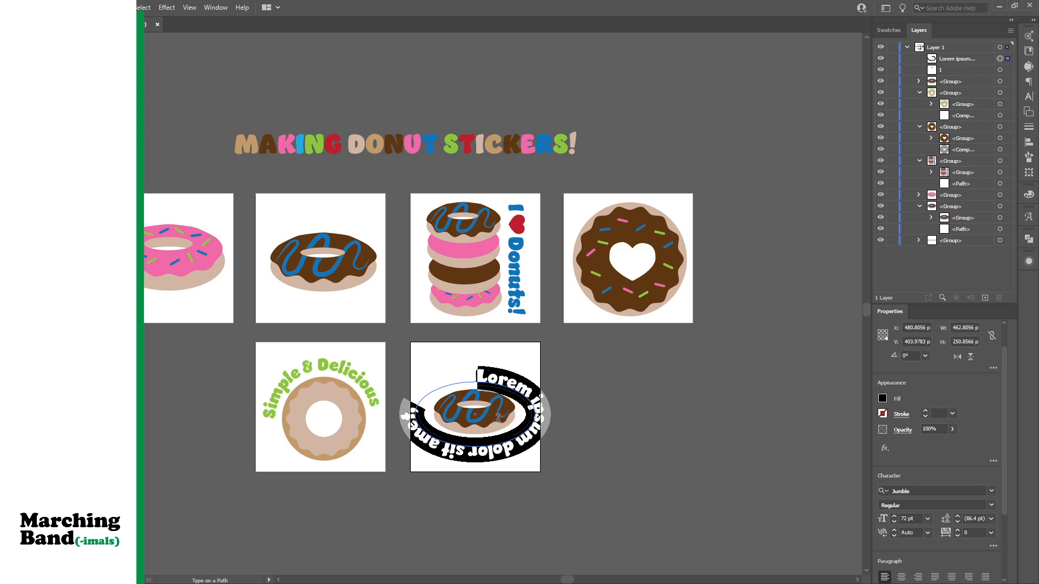
{"action": "type", "text": "CAREc"}
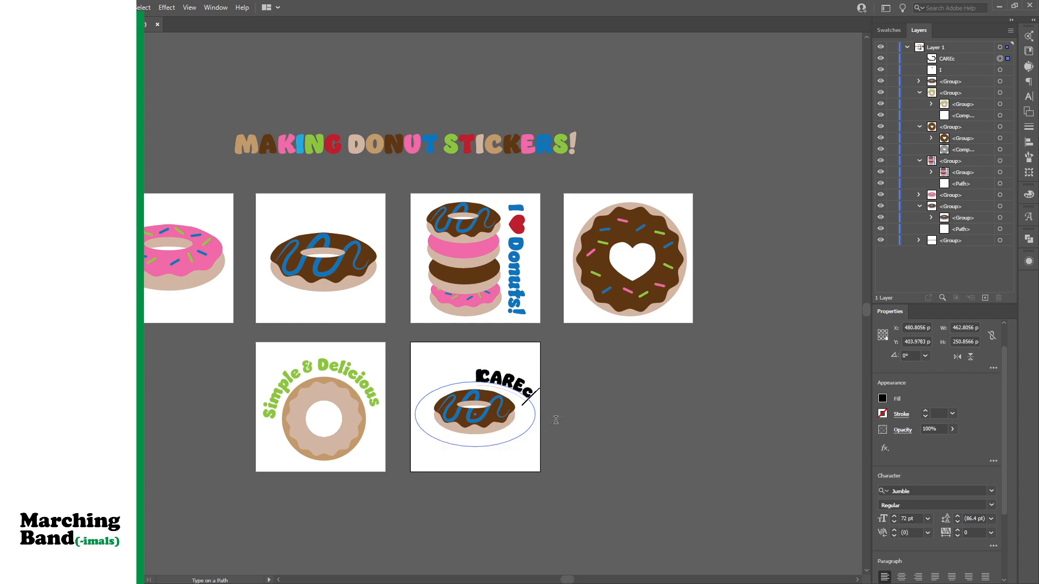
{"action": "key", "text": "BackSpace"}
{"action": "left_click", "coordinate": [902, 577]}
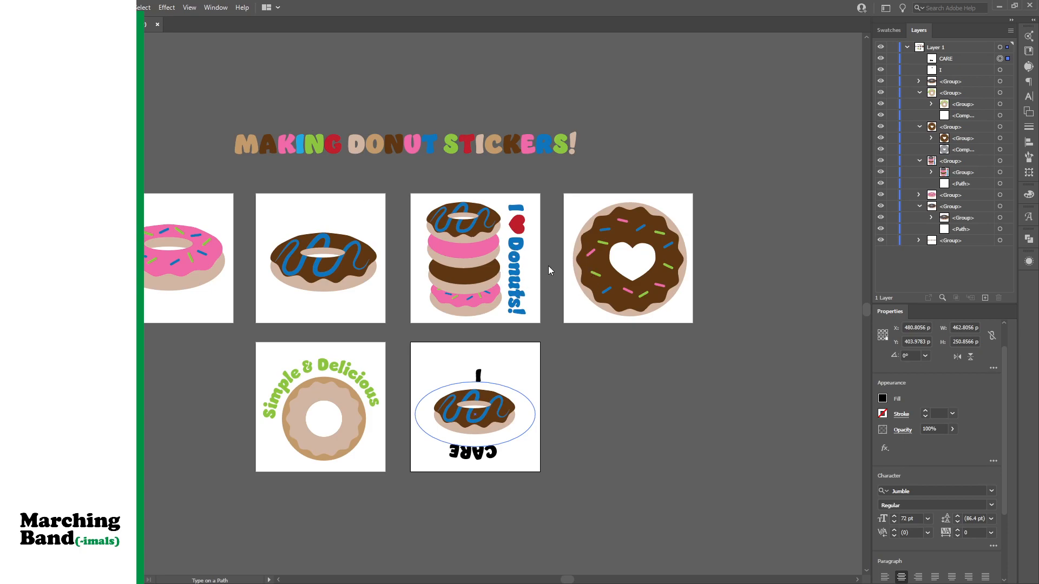
Flip "CARE" on its path to read upright, align it outside the ellipse's lower edge, and shift it slightly to centre under the donut
{"action": "key", "text": "ctrl+z"}
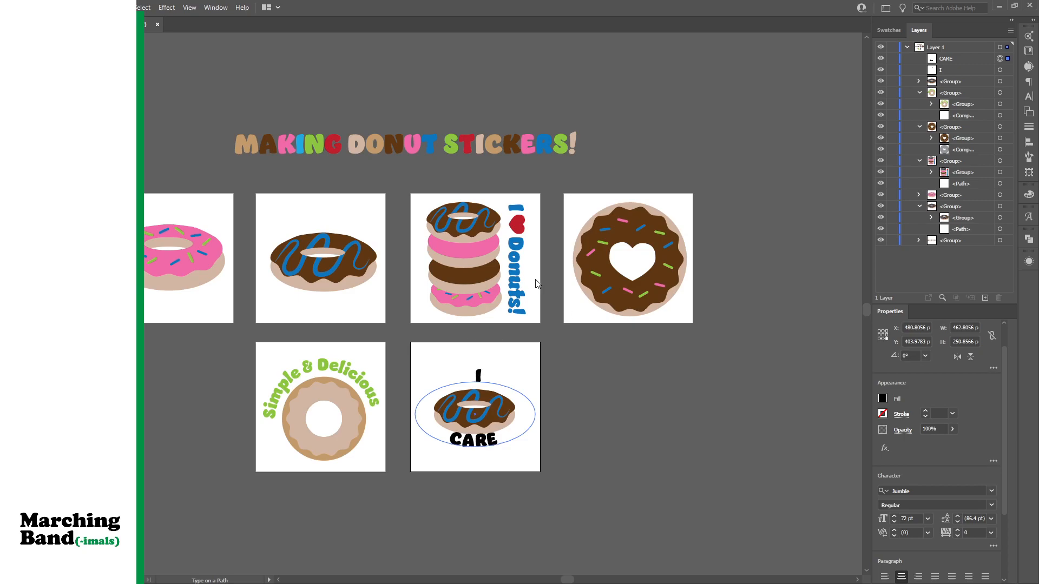
{"action": "key", "text": "ctrl+z"}
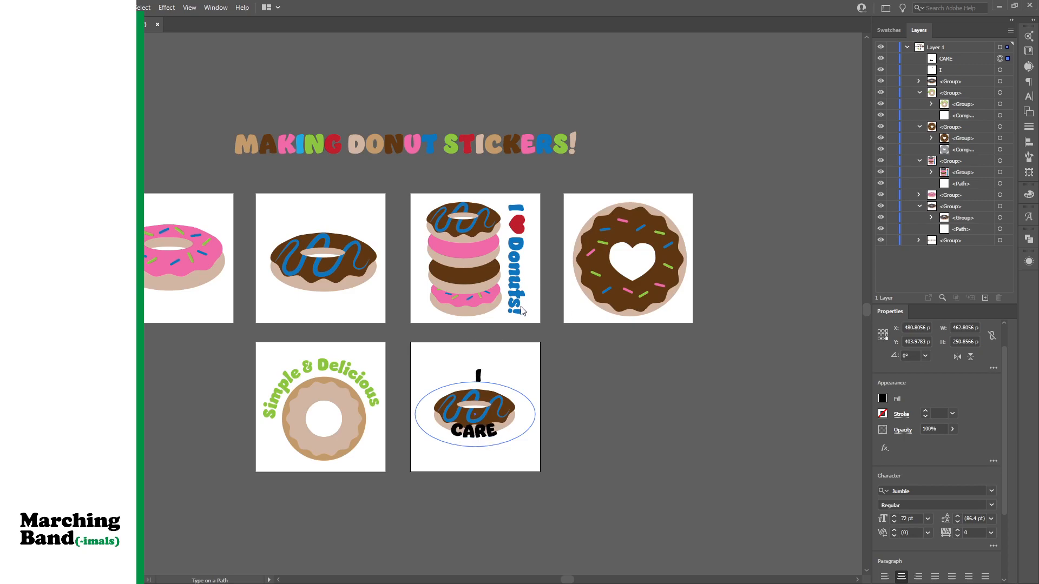
{"action": "key", "text": "ctrl+z"}
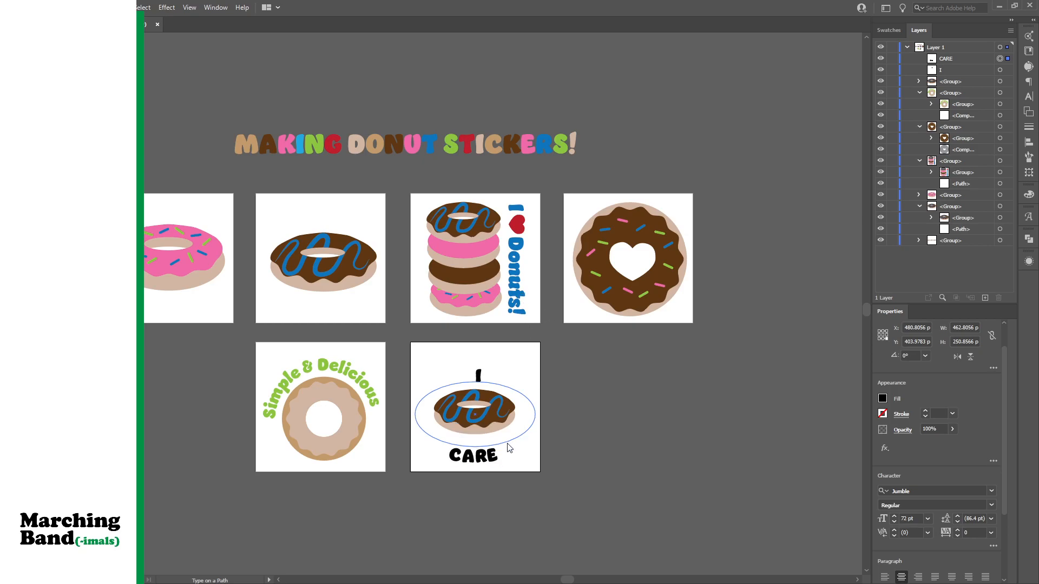
{"action": "left_click", "coordinate": [463, 455]}
{"action": "key", "text": "BackSpace"}
{"action": "key", "text": "Left"}
{"action": "key", "text": "Escape"}
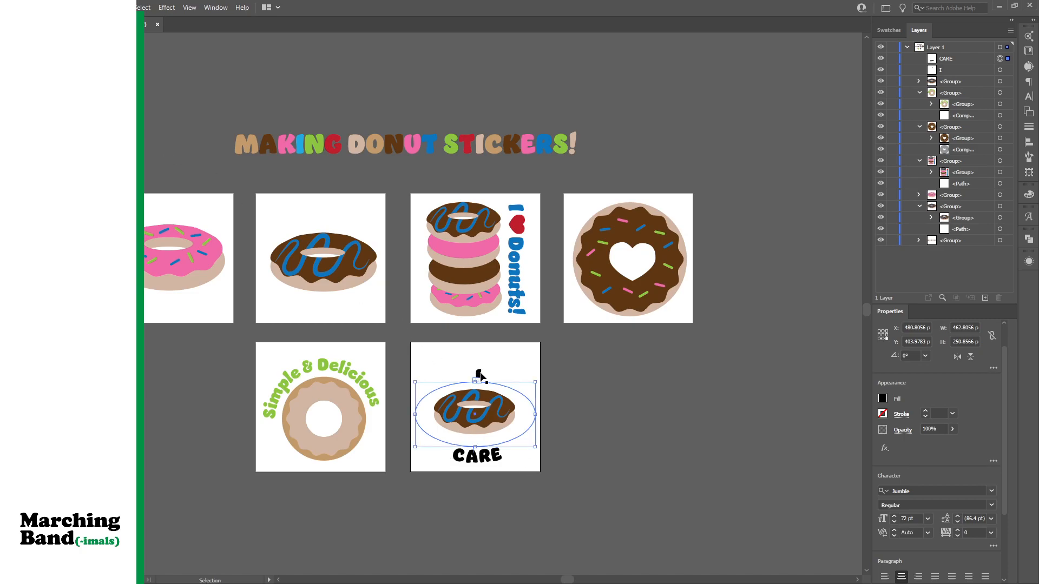
Centre the "I" above the donut at X about 465 px, and nudge the "CARE" text up to Y about 386 px
{"action": "left_click_drag", "start_coordinate": [483, 376], "coordinate": [474, 375]}
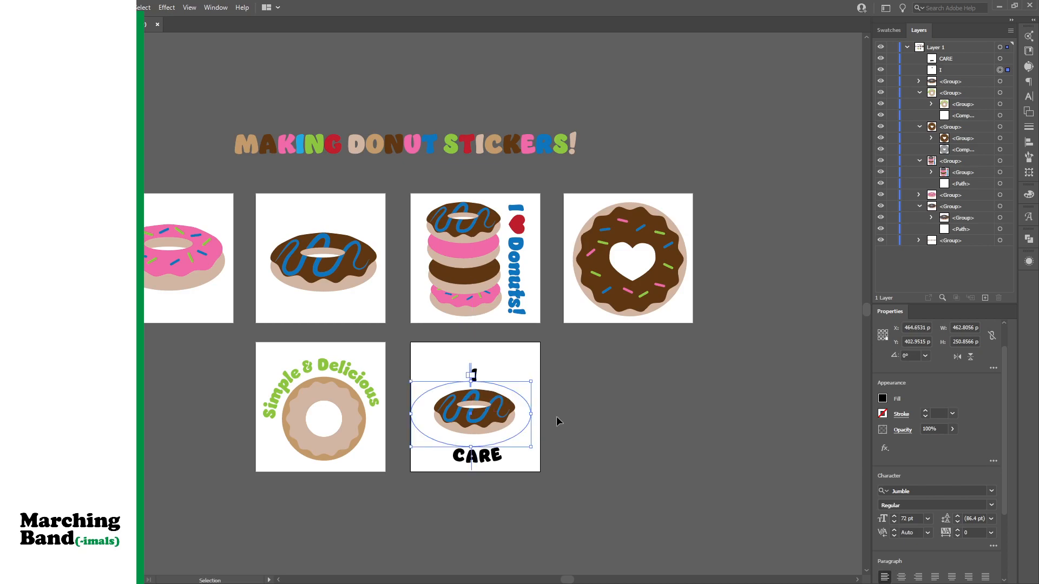
{"action": "left_click", "coordinate": [622, 459]}
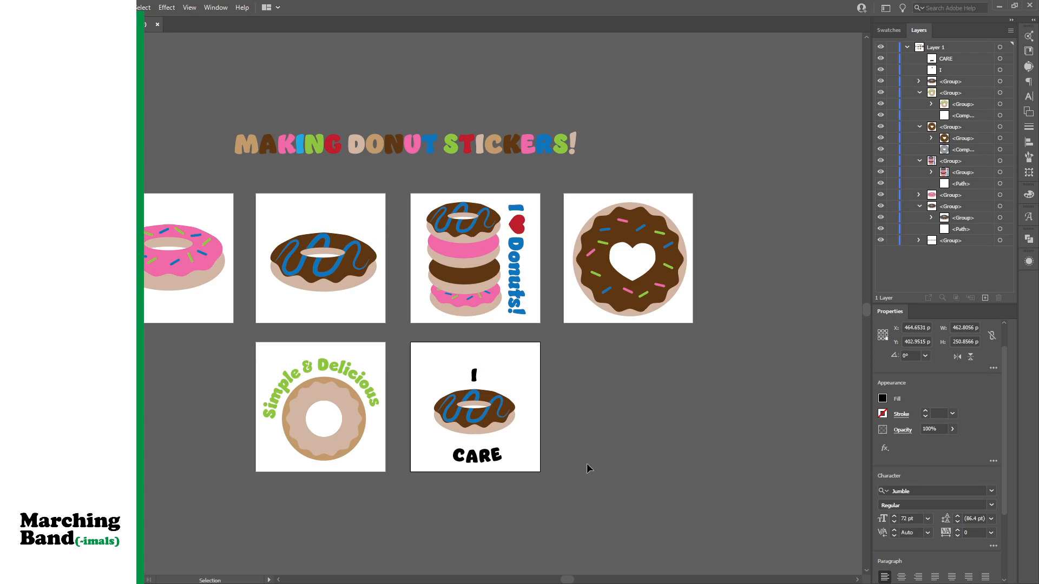
{"action": "left_click", "coordinate": [483, 460]}
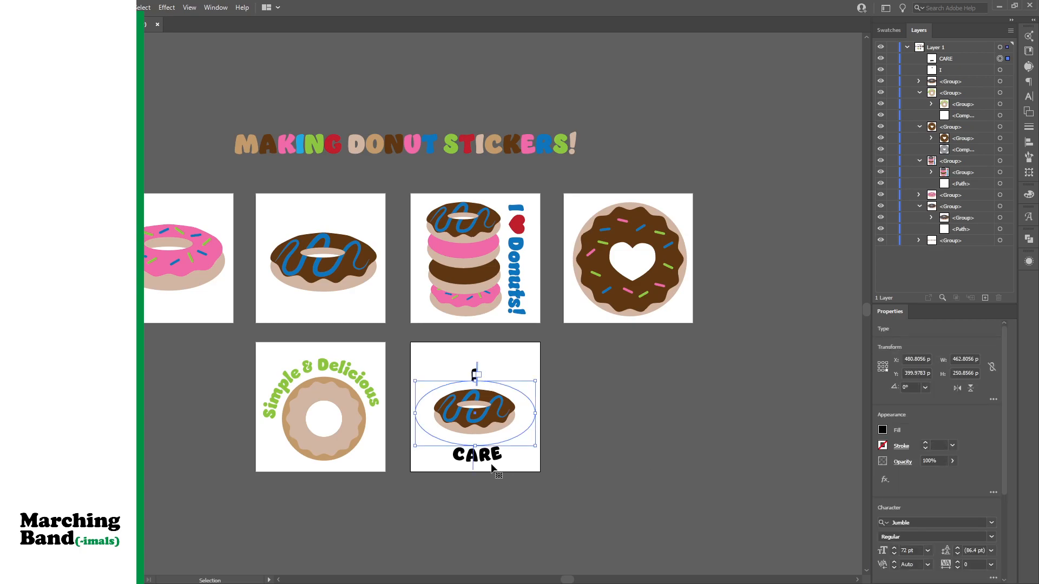
{"action": "key", "text": "Up"}
{"action": "key", "text": "Up"}
{"action": "key", "text": "Up"}
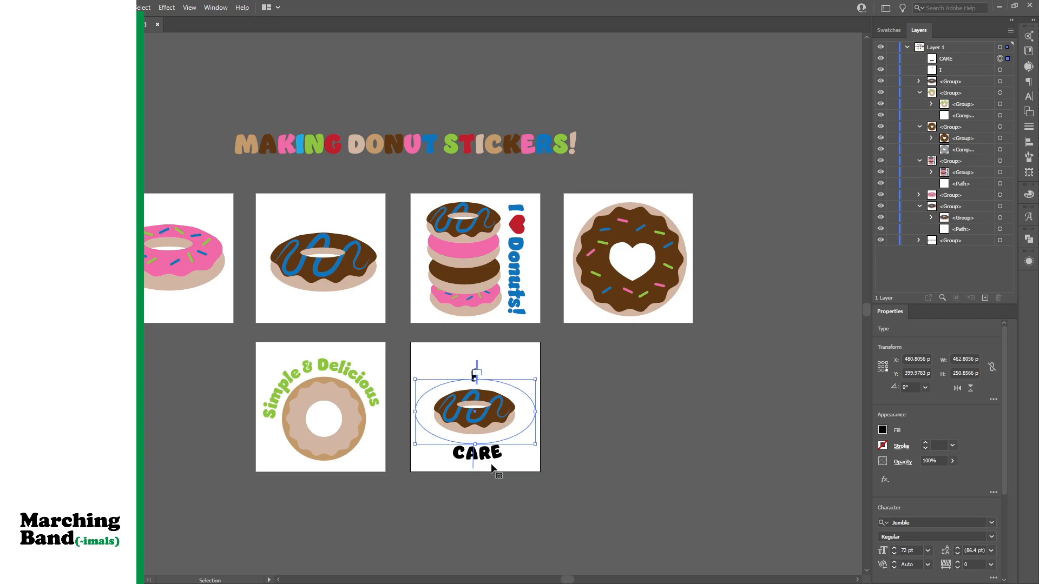
{"action": "key", "text": "Up"}
{"action": "key", "text": "Up"}
{"action": "key", "text": "Up"}
{"action": "key", "text": "Up"}
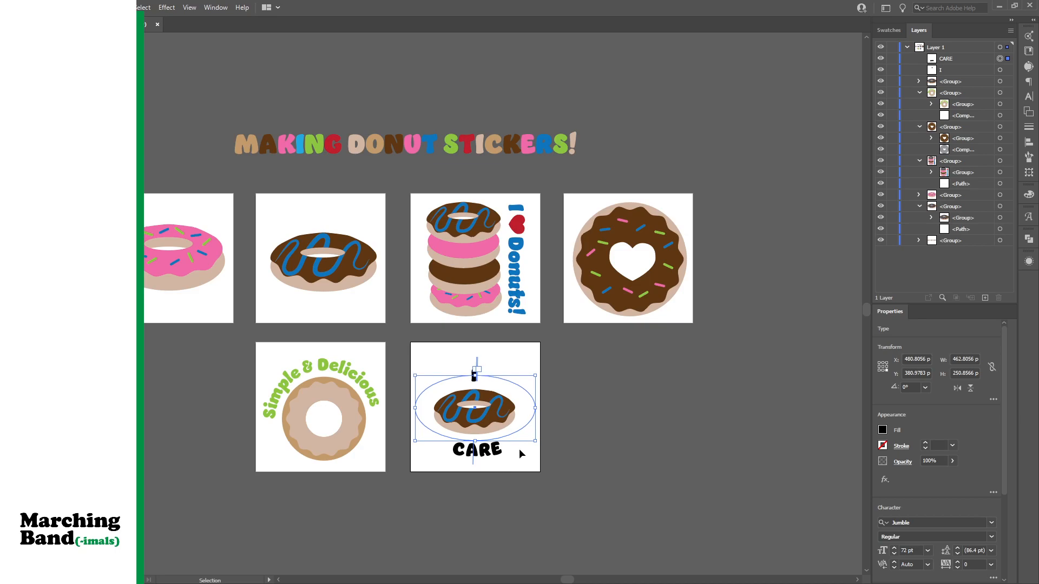
{"action": "left_click", "coordinate": [588, 436]}
{"action": "left_click_drag", "start_coordinate": [475, 375], "coordinate": [490, 393]}
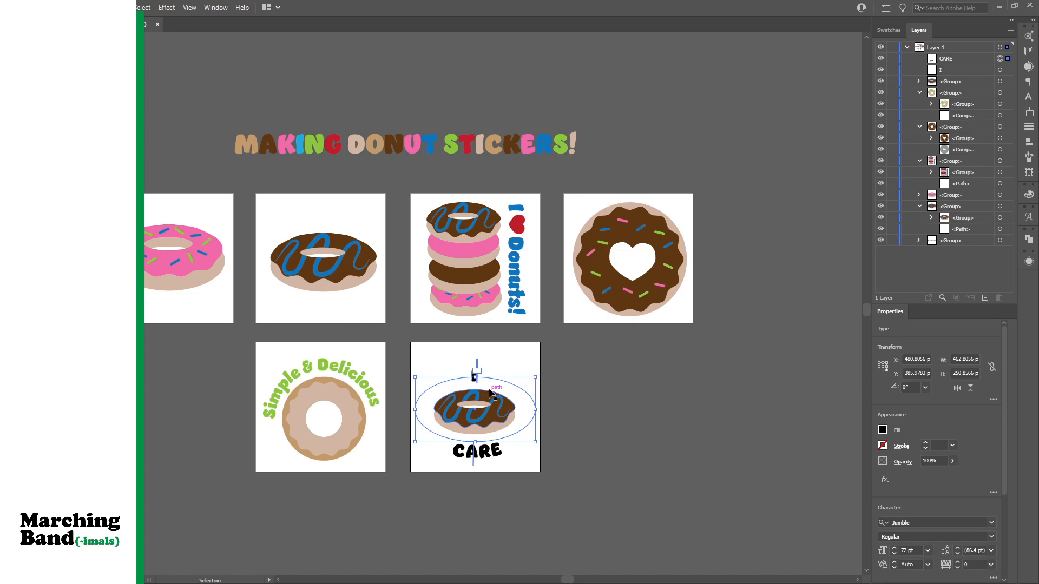
{"action": "left_click", "coordinate": [592, 433]}
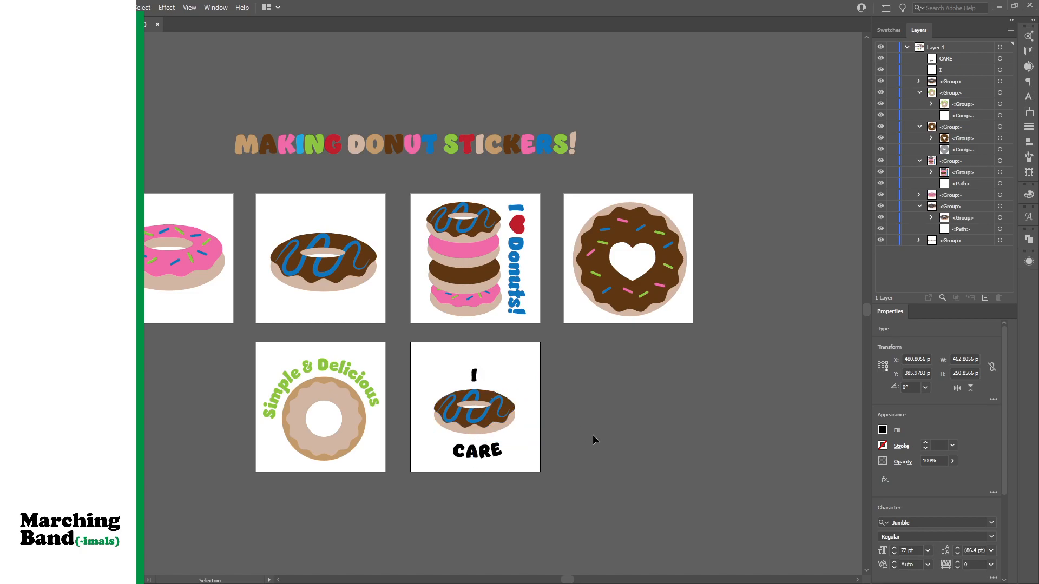
Bring both texts closer to the donut, nudging the "I" down to Y about 409 px and "CARE" up to Y about 379 px
{"action": "left_click", "coordinate": [474, 376]}
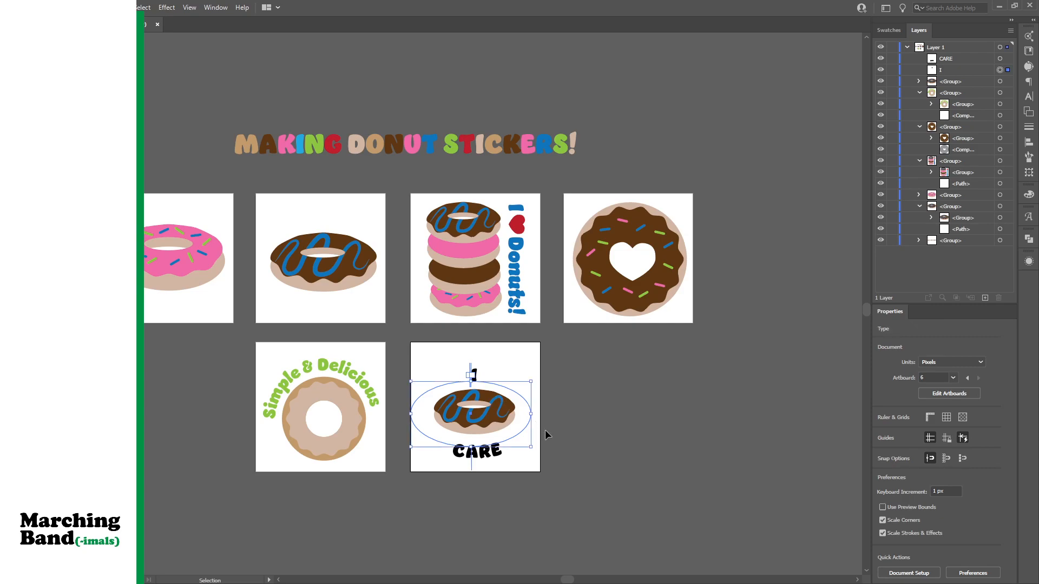
{"action": "left_click", "coordinate": [559, 472]}
{"action": "left_click", "coordinate": [474, 376]}
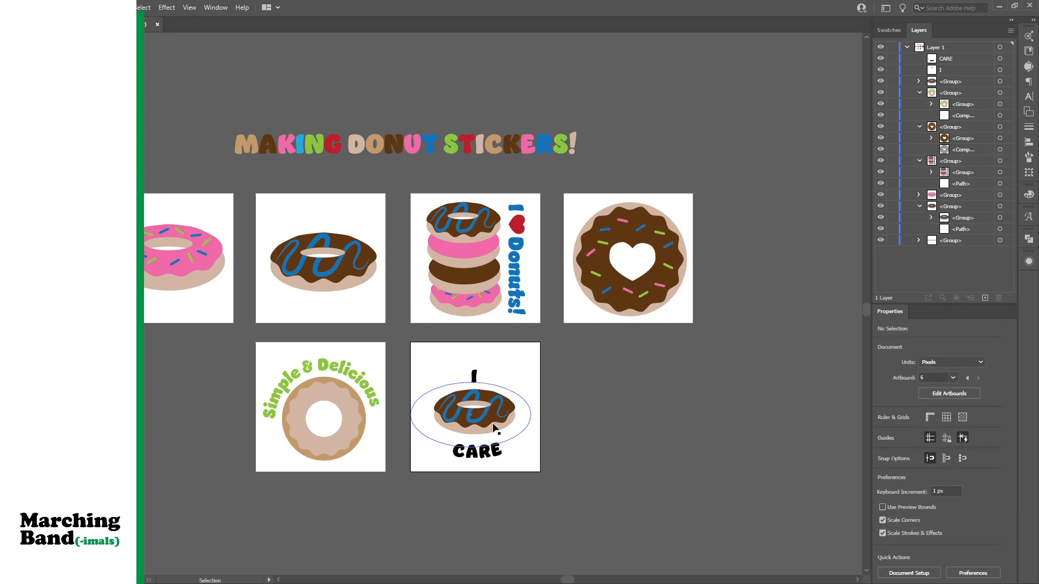
{"action": "left_click", "coordinate": [493, 459]}
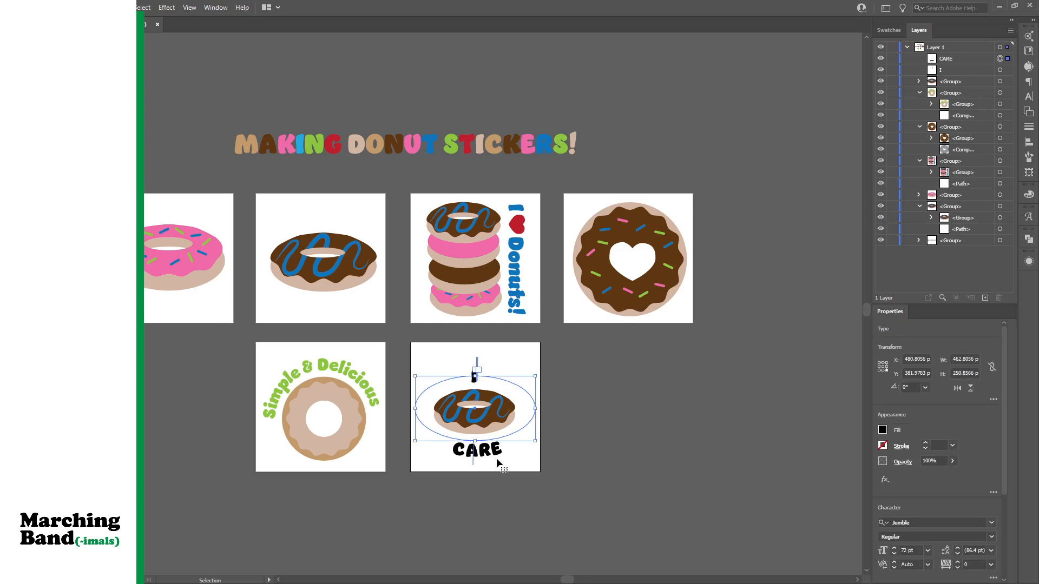
{"action": "key", "text": "Up"}
{"action": "key", "text": "Up"}
{"action": "key", "text": "Up"}
{"action": "left_click", "coordinate": [595, 480]}
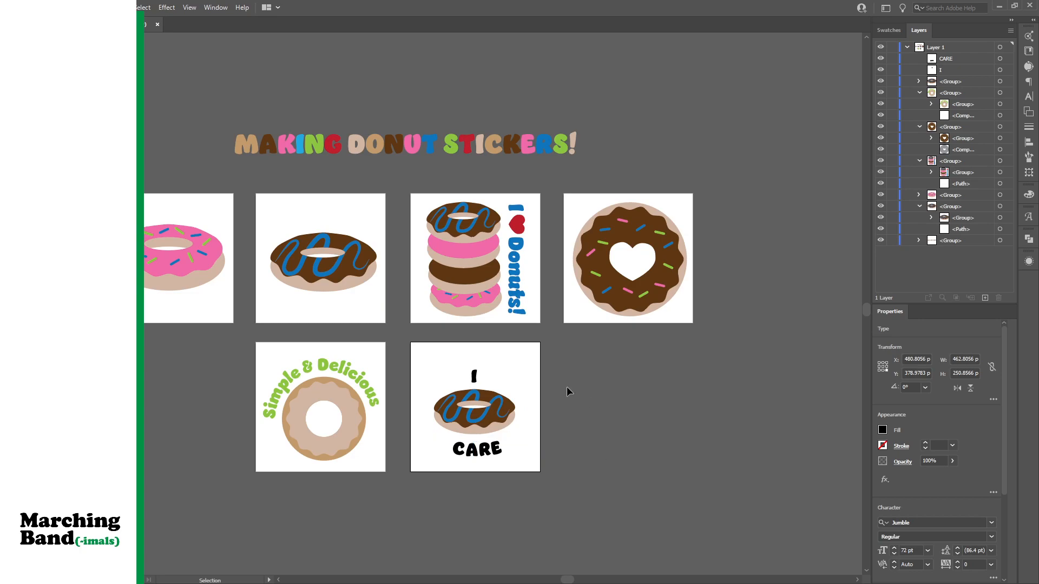
{"action": "left_click", "coordinate": [476, 375]}
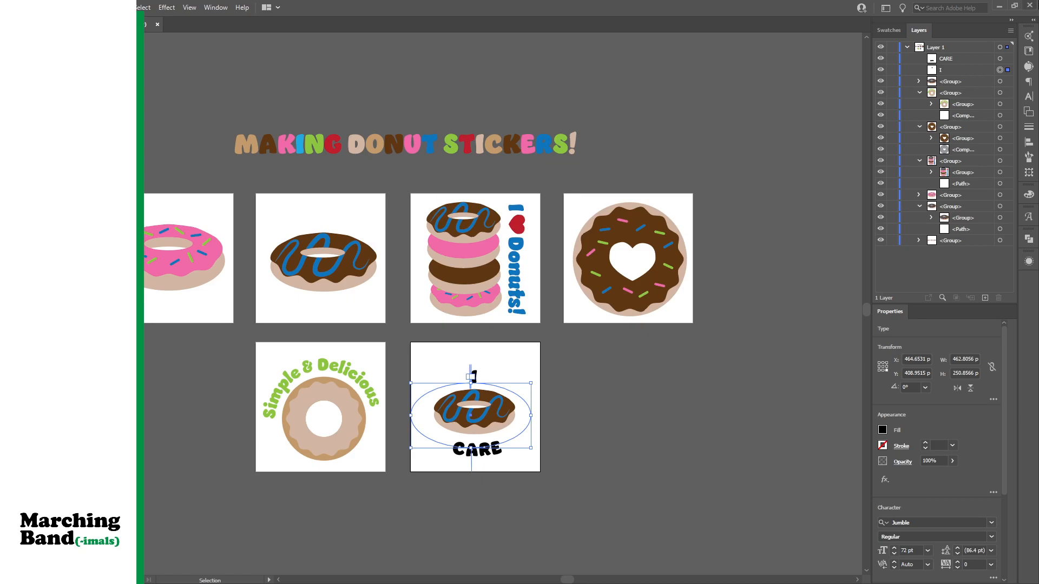
{"action": "left_click", "coordinate": [608, 471]}
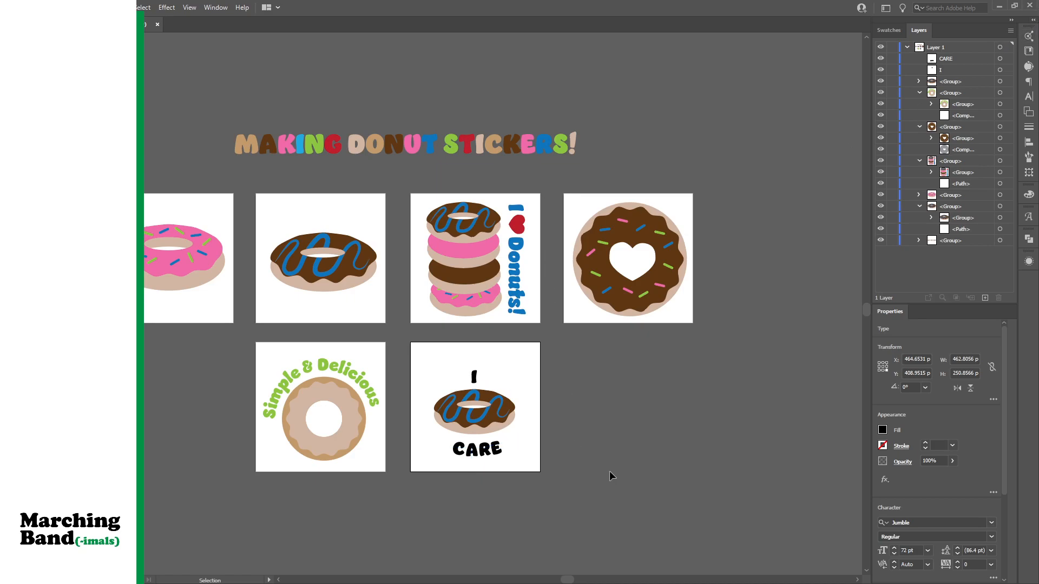
Nudge the "CARE" text upward, closer to the donut, to Y about 371 px
{"action": "left_click", "coordinate": [496, 453]}
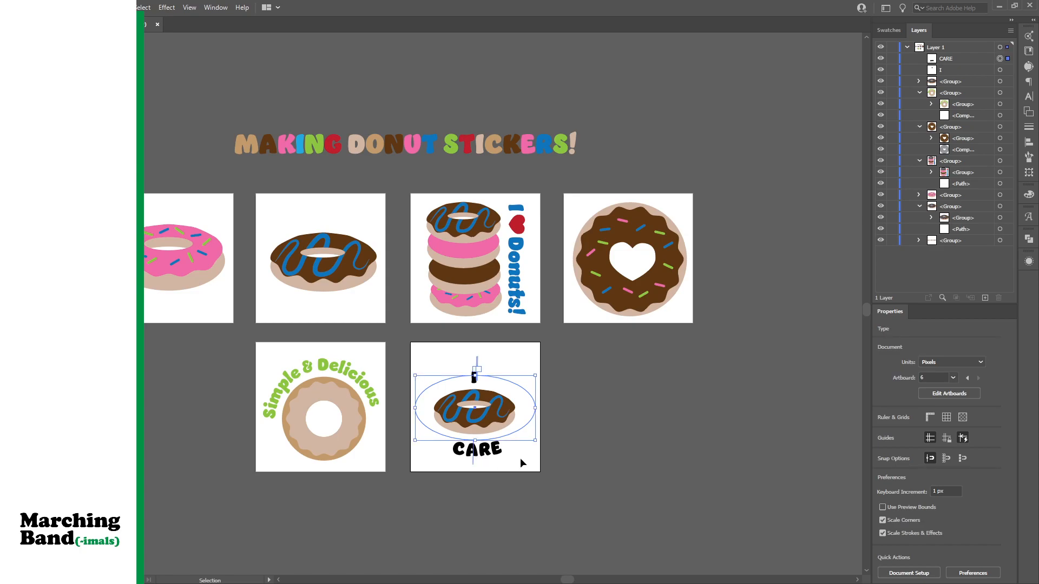
{"action": "key", "text": "Up"}
{"action": "key", "text": "Up"}
{"action": "key", "text": "Up"}
{"action": "key", "text": "Up"}
{"action": "key", "text": "Up"}
{"action": "key", "text": "Up"}
{"action": "key", "text": "Up"}
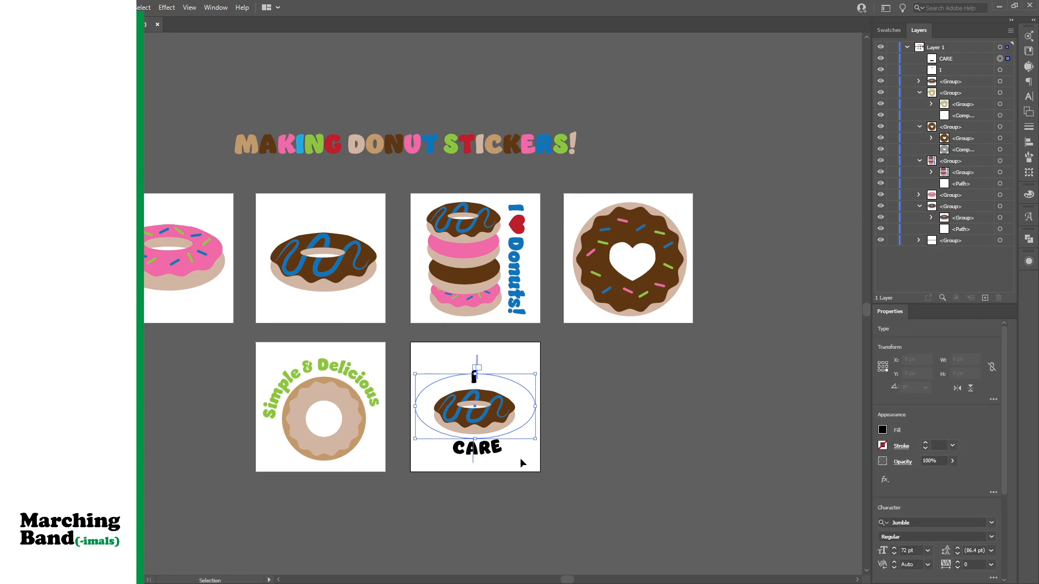
{"action": "key", "text": "Up"}
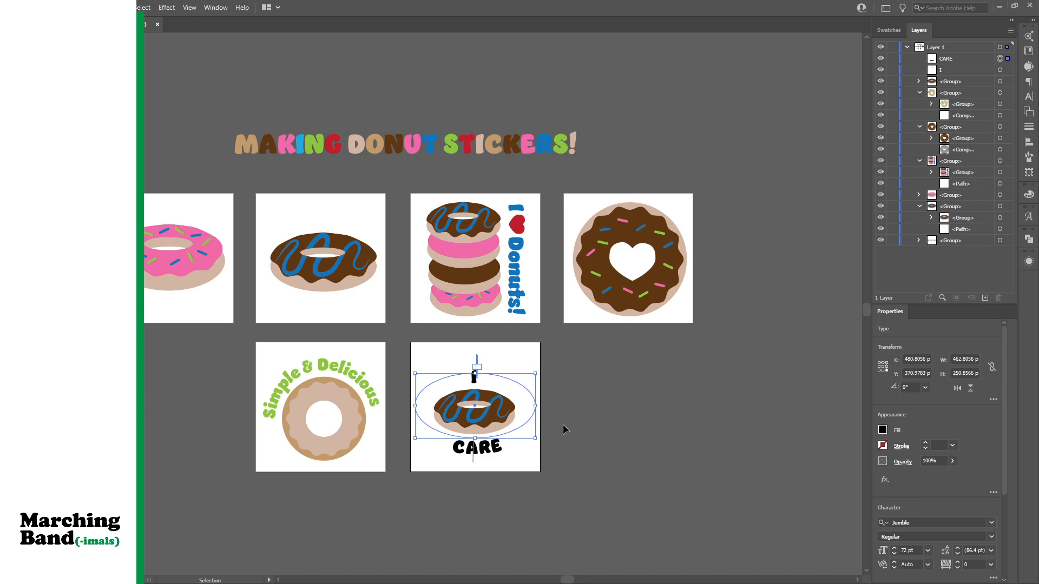
{"action": "left_click", "coordinate": [604, 501]}
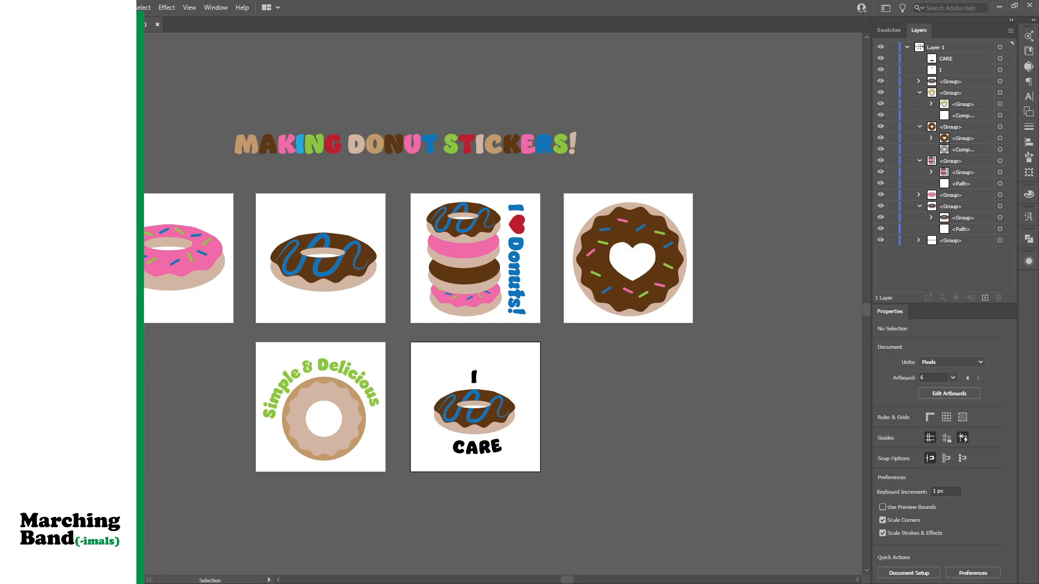
Draw an ellipse about 481 by 349 px over the sixth artboard's artwork and place it behind the donut and text
{"action": "key", "text": "l"}
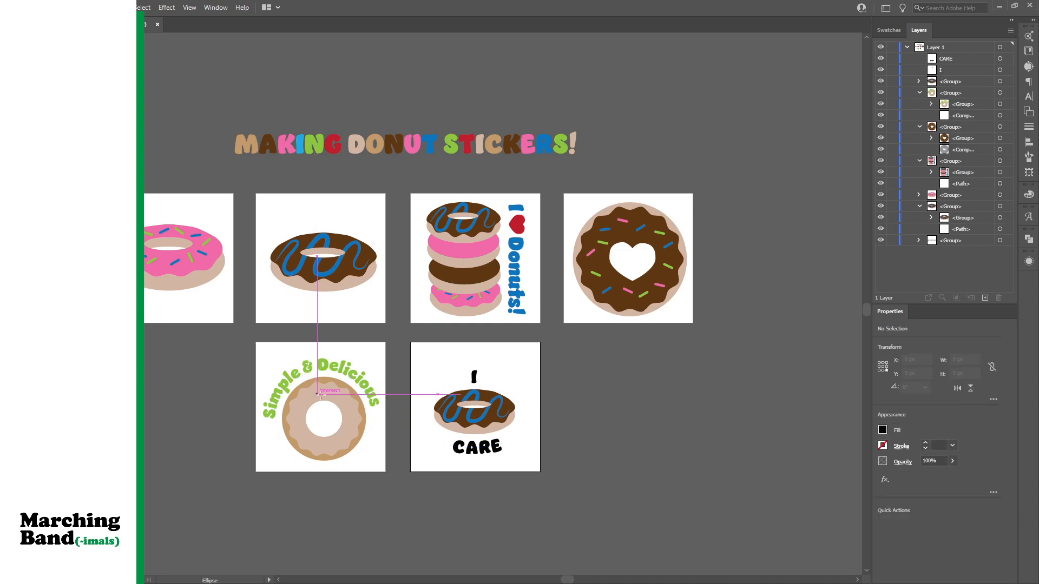
{"action": "left_click_drag", "start_coordinate": [410, 370], "coordinate": [534, 460]}
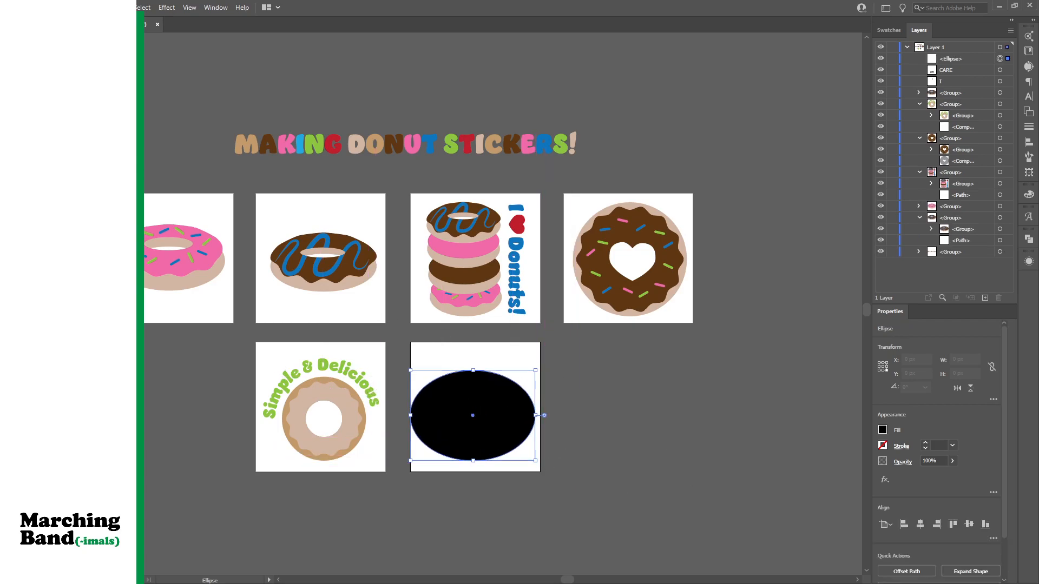
{"action": "left_click_drag", "start_coordinate": [963, 60], "coordinate": [965, 100]}
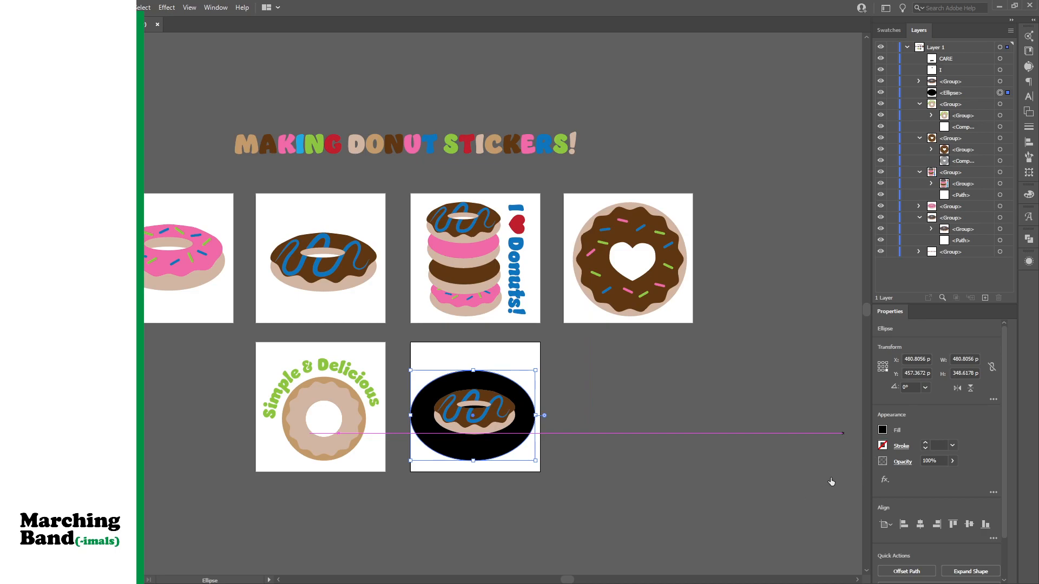
Fill the background ellipse with light green
{"action": "left_click", "coordinate": [749, 481]}
{"action": "left_click", "coordinate": [659, 443]}
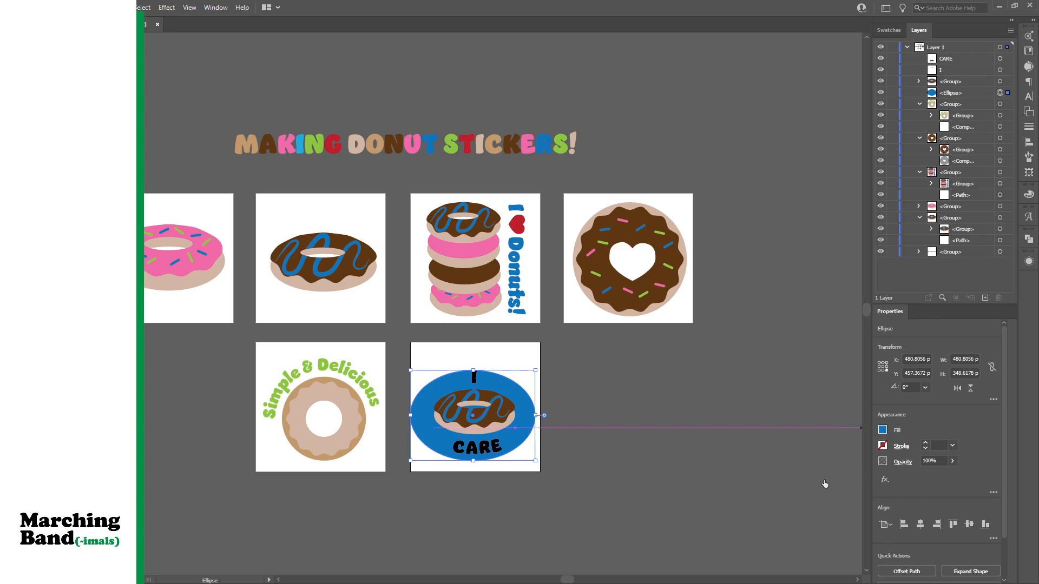
{"action": "left_click", "coordinate": [779, 475]}
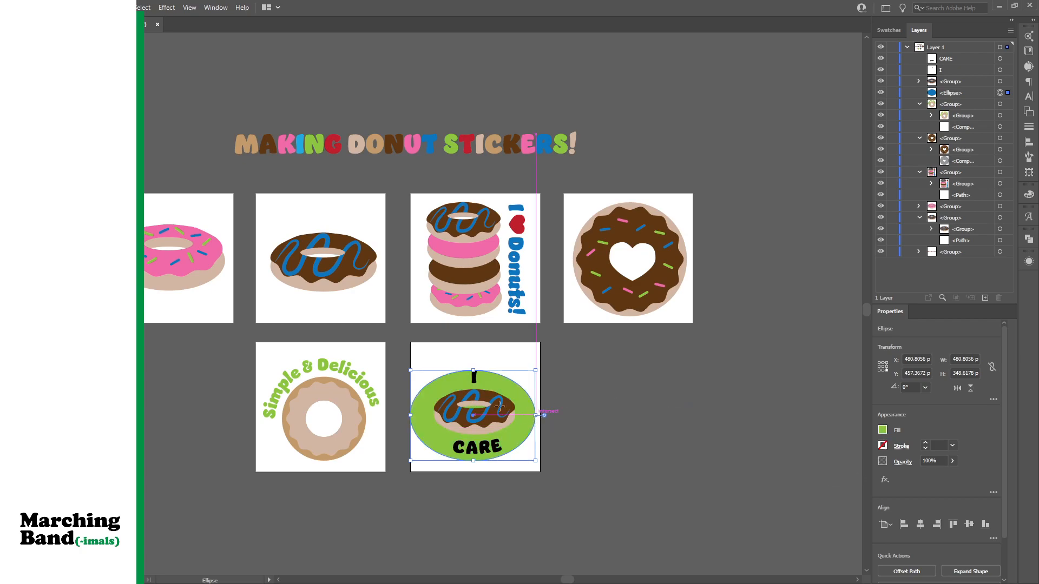
{"action": "left_click_drag", "start_coordinate": [524, 424], "coordinate": [523, 424]}
{"action": "left_click", "coordinate": [610, 417]}
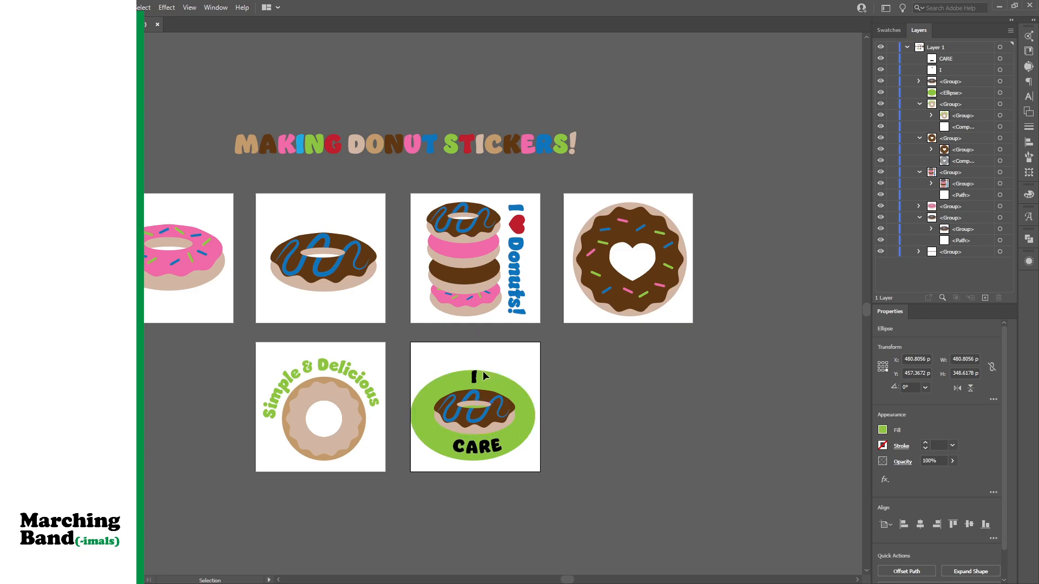
Convert the "I" and "CARE" texts to outlines and align them horizontally on a shared centre
{"action": "left_click", "coordinate": [531, 398]}
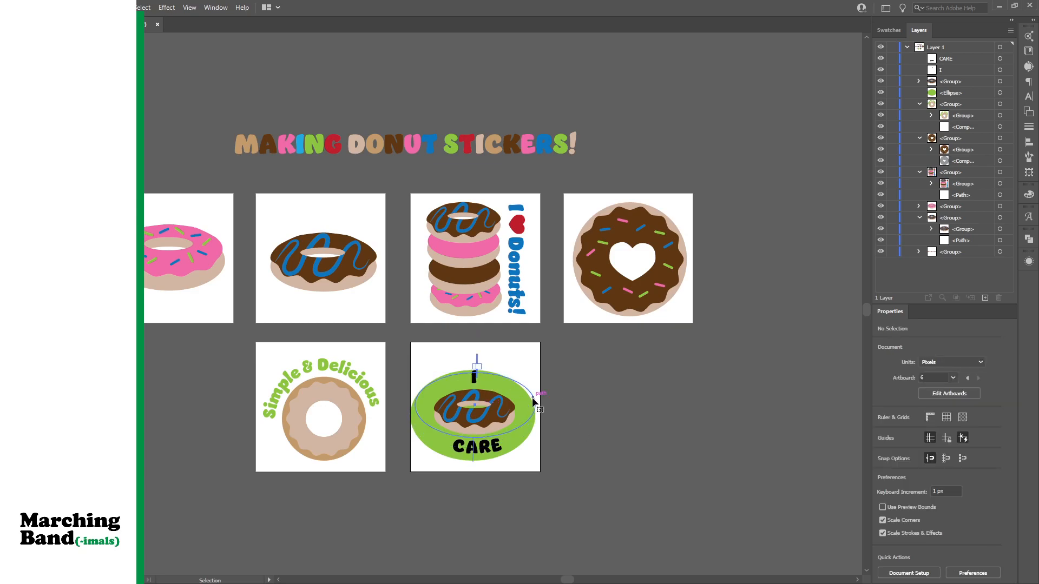
{"action": "left_click", "coordinate": [998, 59]}
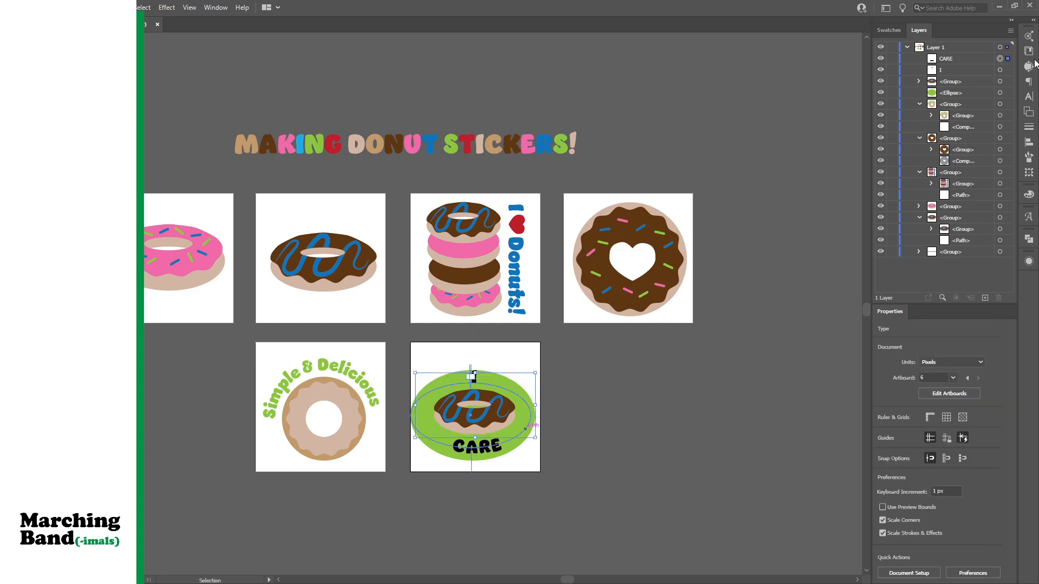
{"action": "left_click", "coordinate": [1000, 71]}
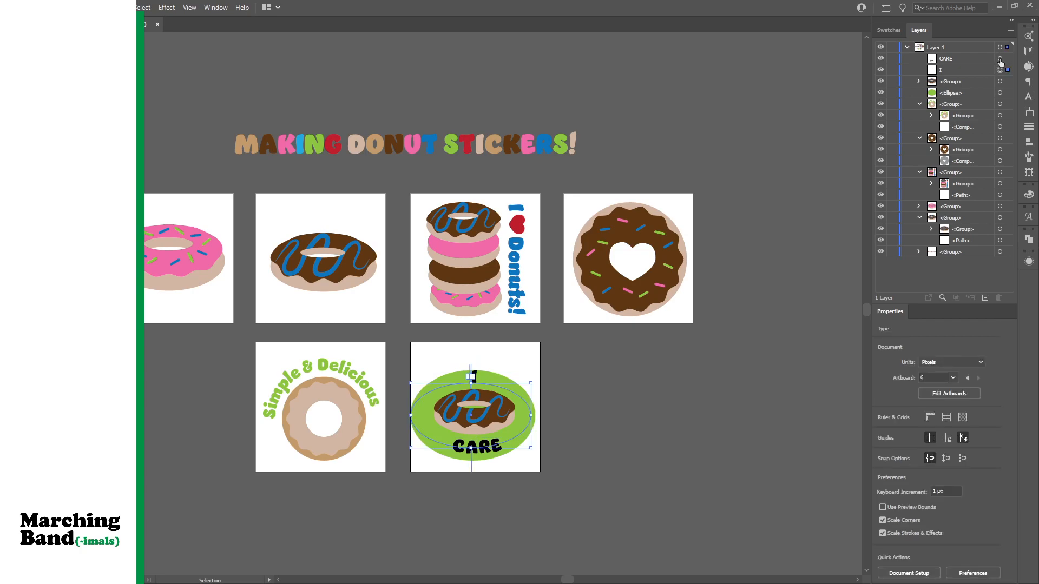
{"action": "left_click", "coordinate": [1007, 71]}
{"action": "left_click", "coordinate": [999, 58]}
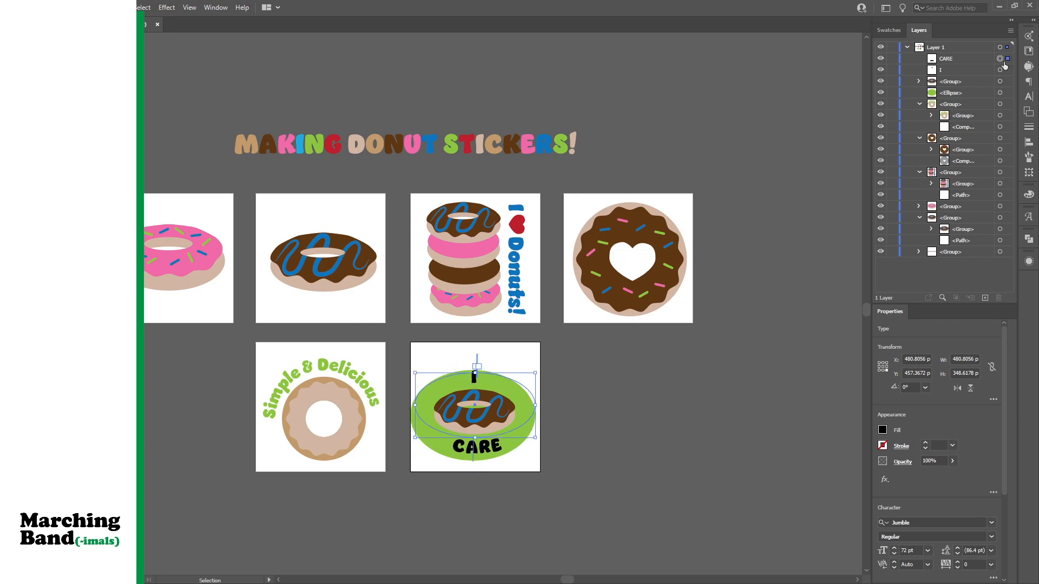
{"action": "left_click", "coordinate": [999, 70], "text": "shift"}
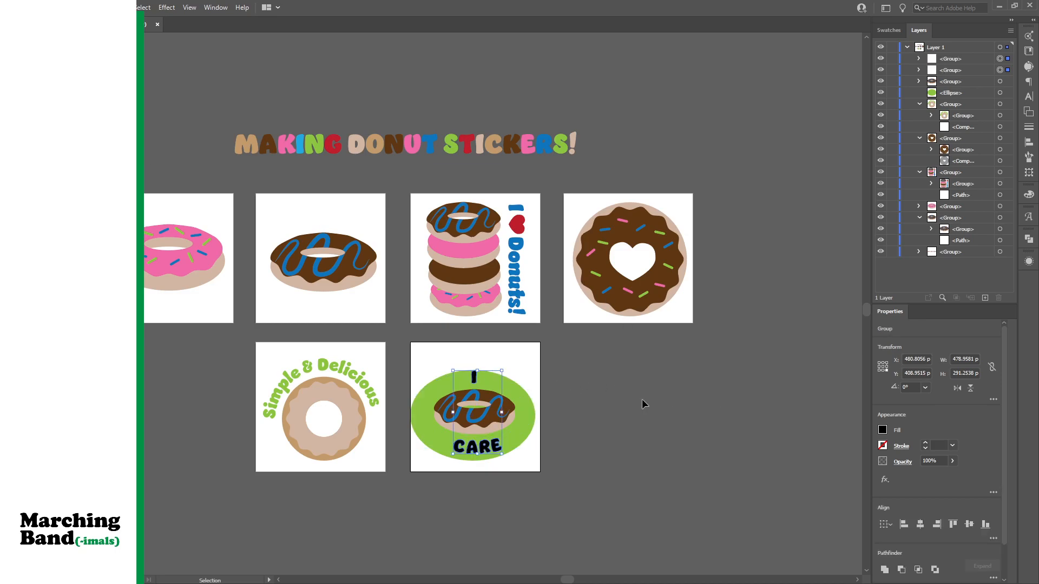
{"action": "left_click", "coordinate": [920, 524]}
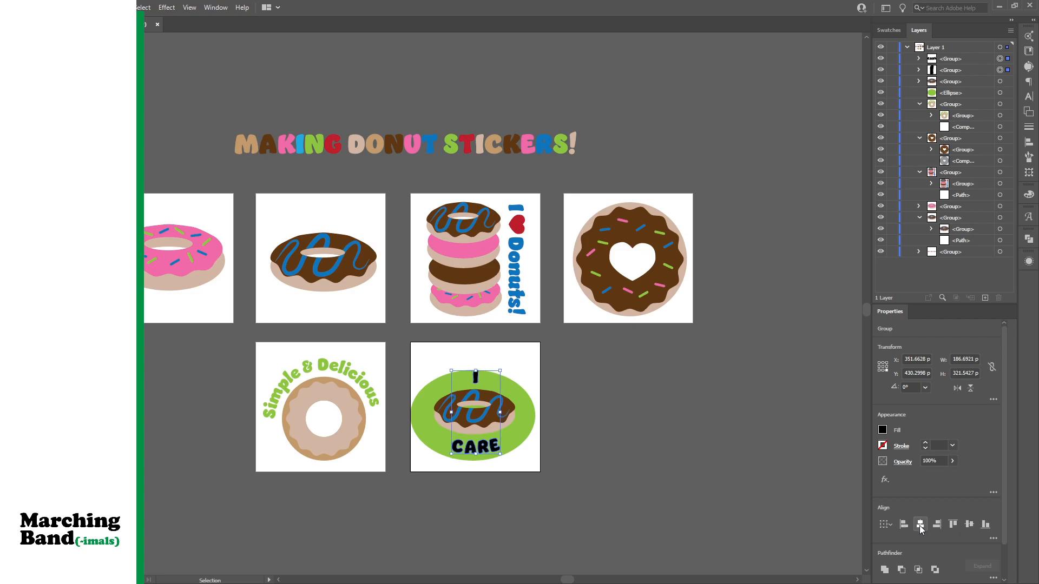
{"action": "left_click", "coordinate": [641, 449]}
Recolour the outlined "I" and "CARE" lettering to white
{"action": "left_click", "coordinate": [475, 376]}
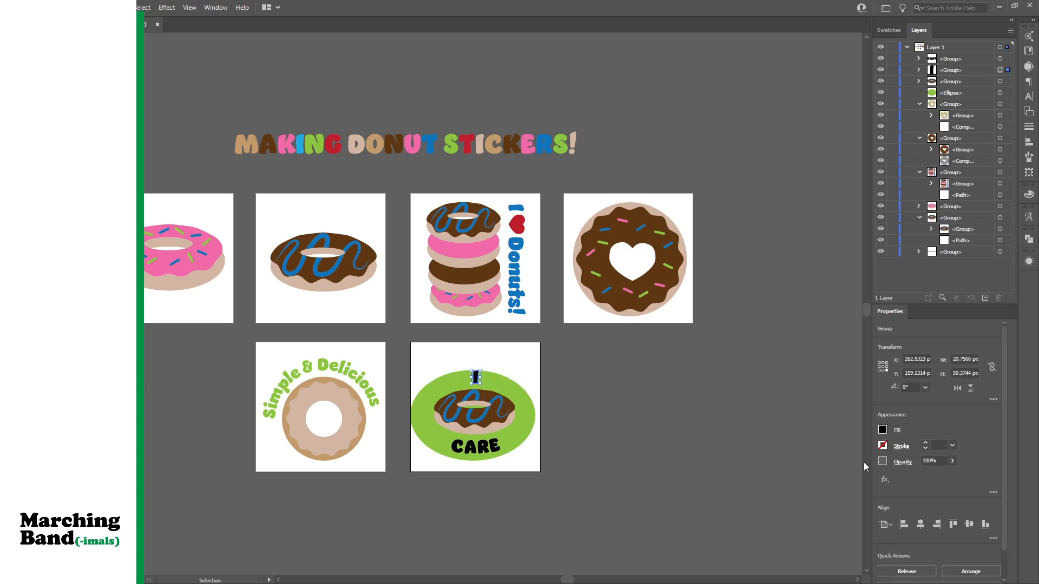
{"action": "left_click", "coordinate": [833, 477]}
{"action": "left_click", "coordinate": [781, 468]}
{"action": "left_click", "coordinate": [475, 446]}
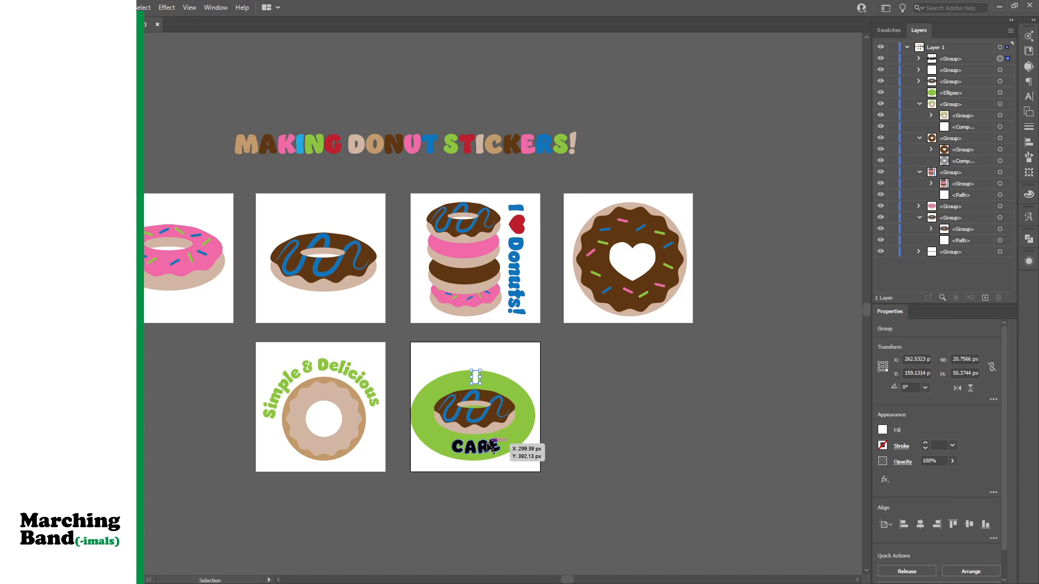
{"action": "left_click", "coordinate": [780, 464]}
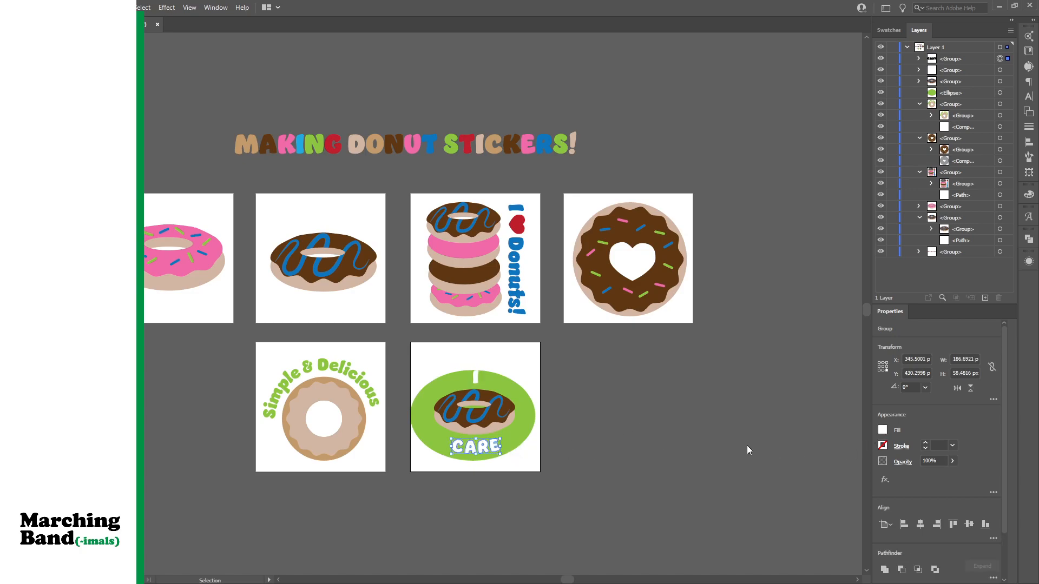
Apply a Zig Zag effect to the green ellipse to give it a scalloped edge
{"action": "left_click", "coordinate": [517, 428]}
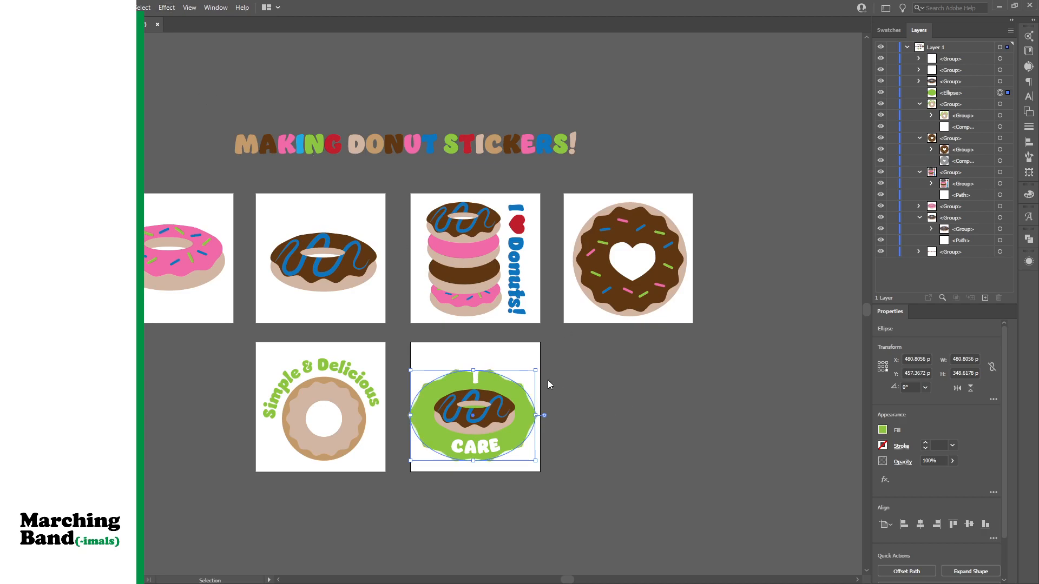
{"action": "left_click", "coordinate": [667, 414]}
{"action": "left_click", "coordinate": [510, 389]}
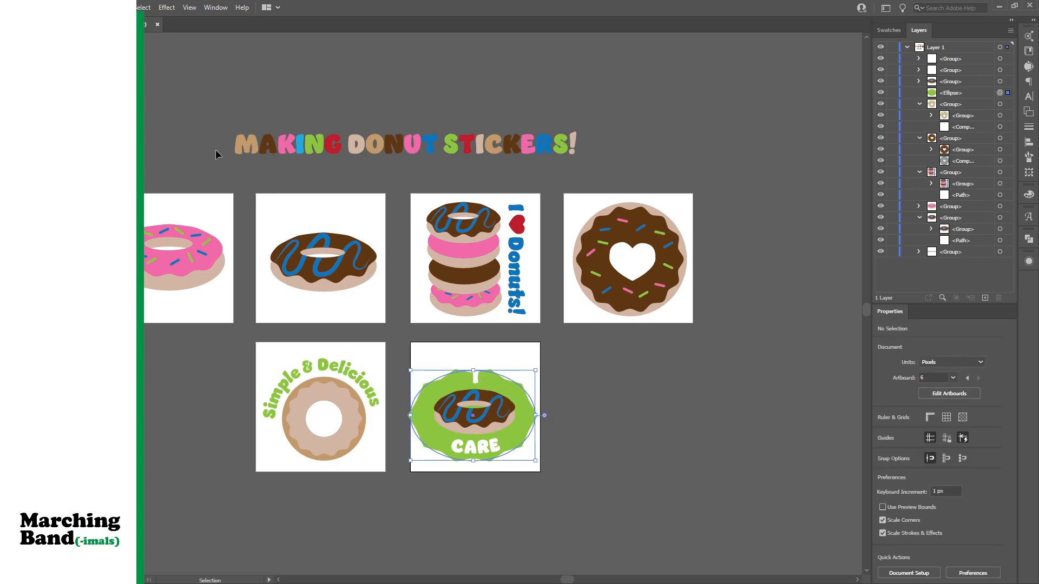
{"action": "left_click", "coordinate": [24, 40]}
{"action": "key", "text": "ctrl+z"}
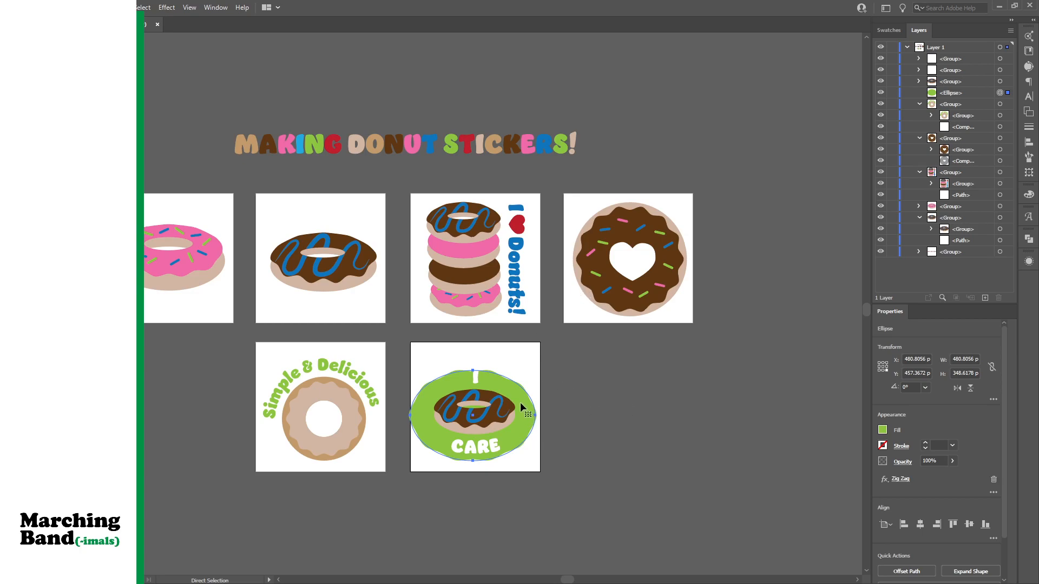
{"action": "key", "text": "v"}
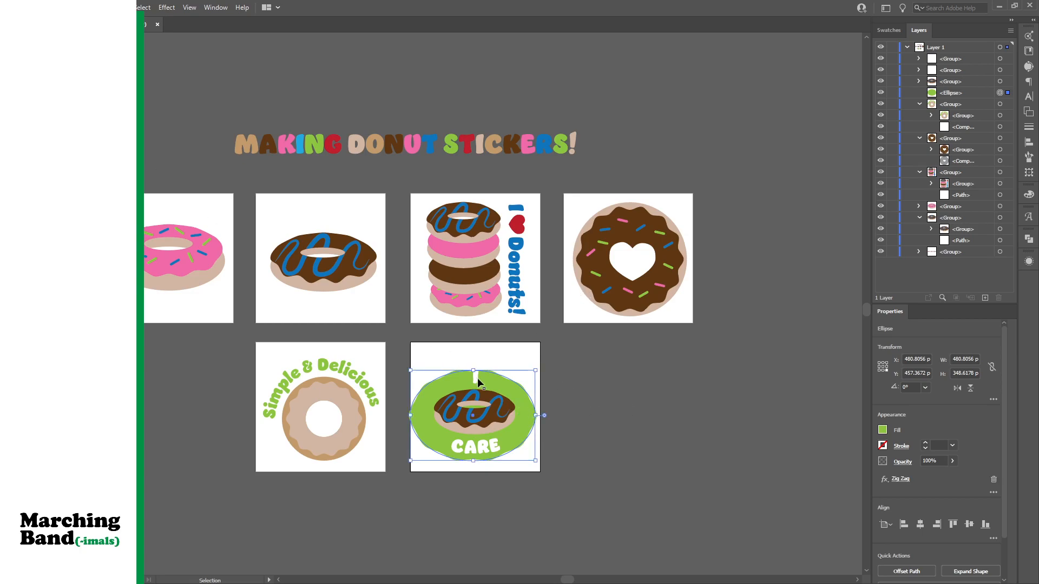
Resize the green scalloped shape to about 418 by 379 px and position it around the donut and both words
{"action": "left_click_drag", "start_coordinate": [536, 415], "coordinate": [510, 447]}
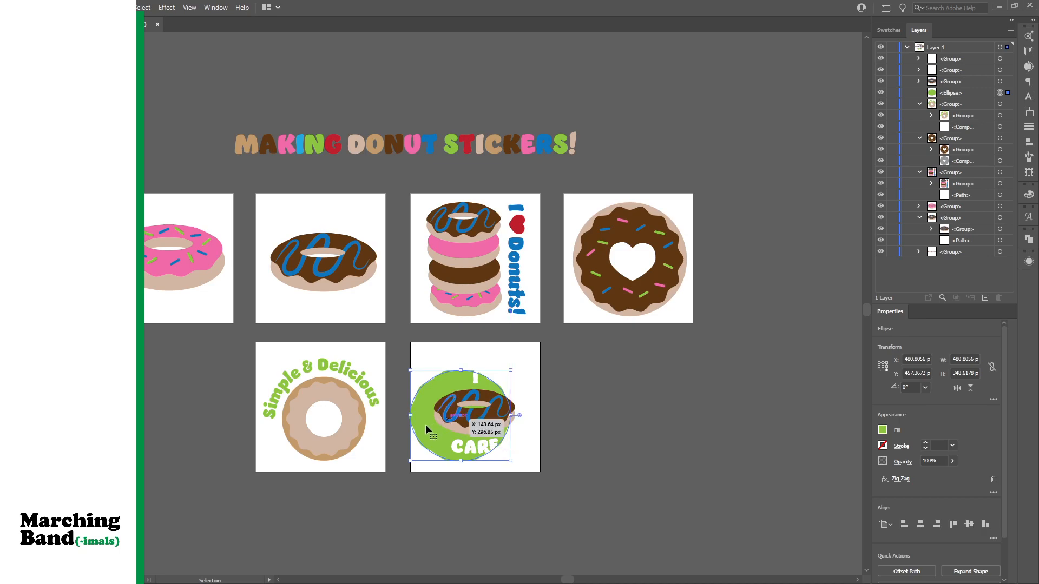
{"action": "left_click_drag", "start_coordinate": [427, 430], "coordinate": [439, 423]}
{"action": "left_click_drag", "start_coordinate": [522, 451], "coordinate": [531, 461]}
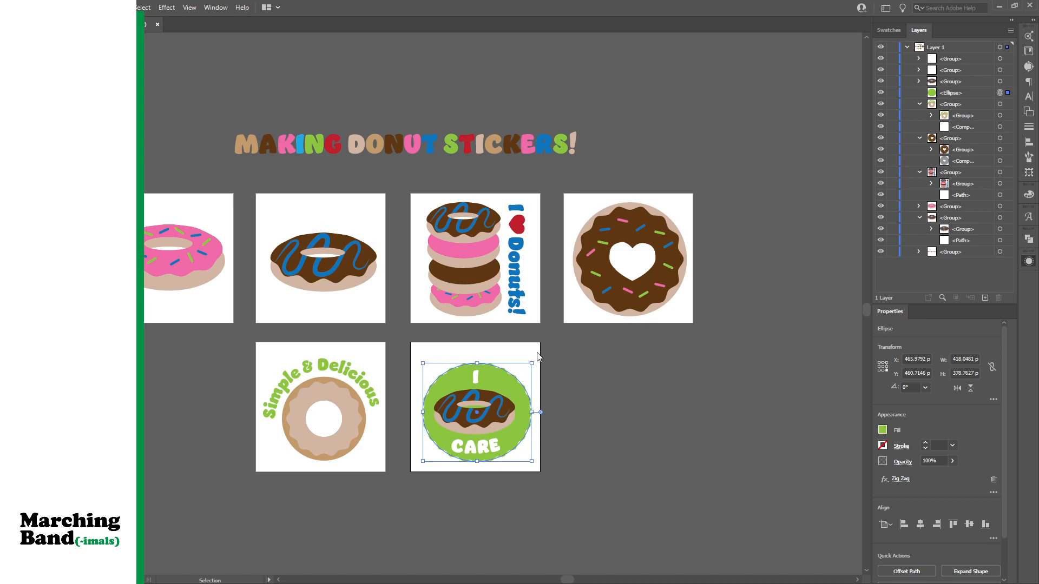
{"action": "left_click", "coordinate": [591, 417]}
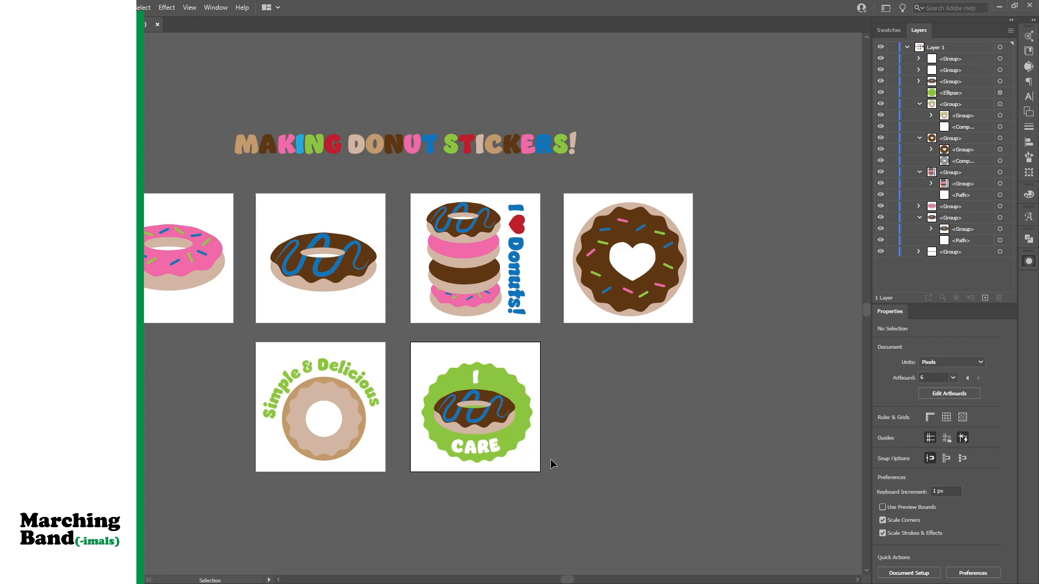
Centre the green scalloped shape horizontally and vertically on the artboard
{"action": "left_click_drag", "start_coordinate": [526, 424], "coordinate": [524, 424]}
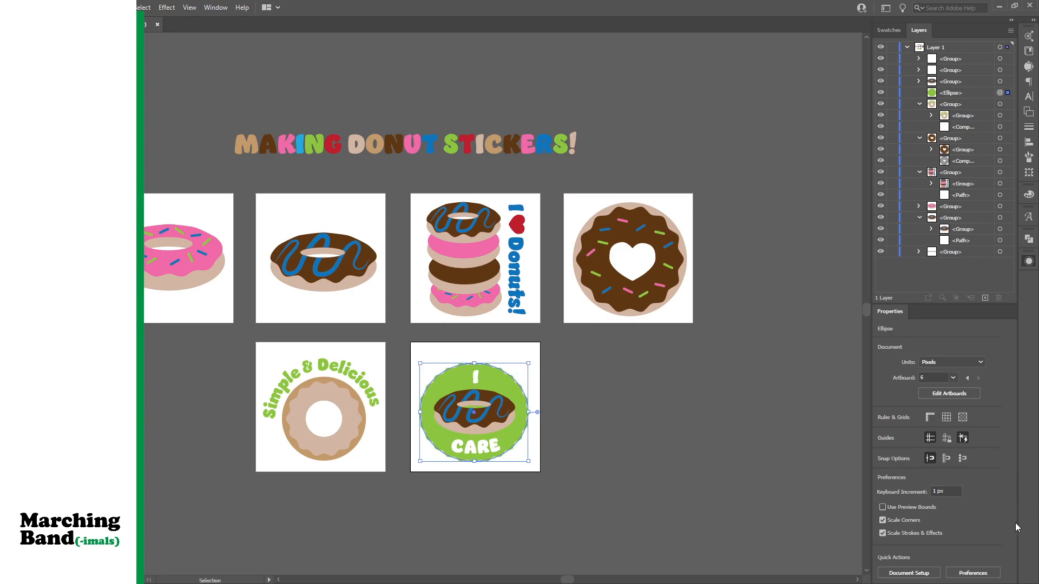
{"action": "left_click", "coordinate": [920, 524]}
{"action": "left_click", "coordinate": [969, 524]}
{"action": "left_click", "coordinate": [720, 468]}
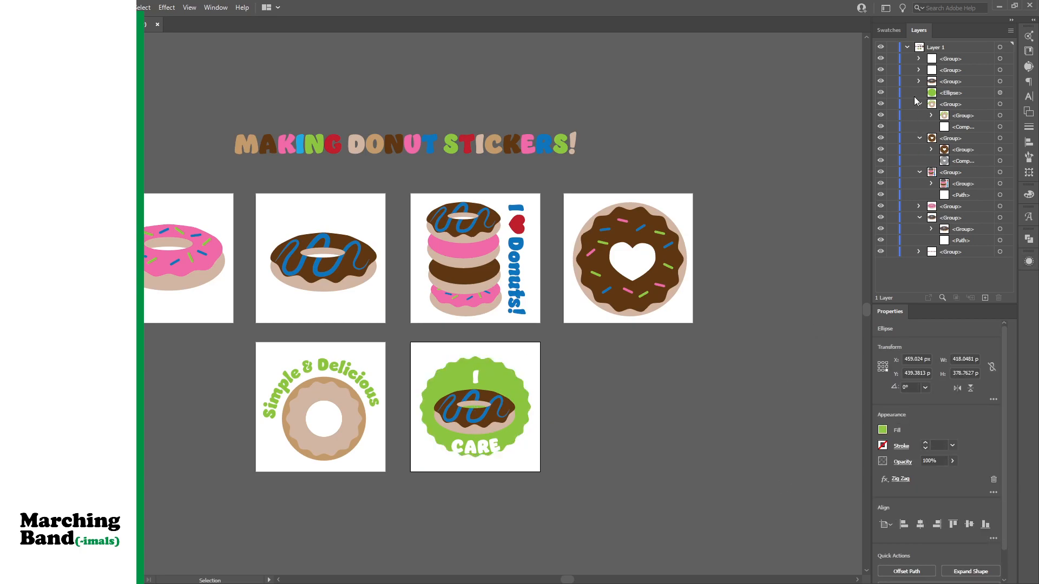
Group the "I" and "CARE" lettering with the donut and centre the group vertically on the artboard
{"action": "left_click", "coordinate": [1000, 58]}
{"action": "left_click", "coordinate": [1000, 69], "text": "shift"}
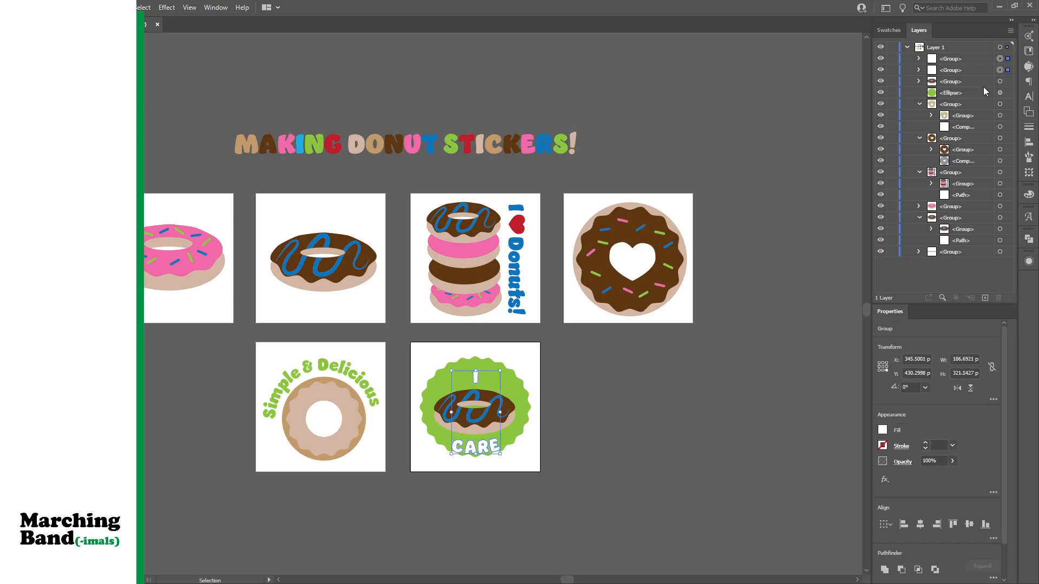
{"action": "key", "text": "ctrl+g"}
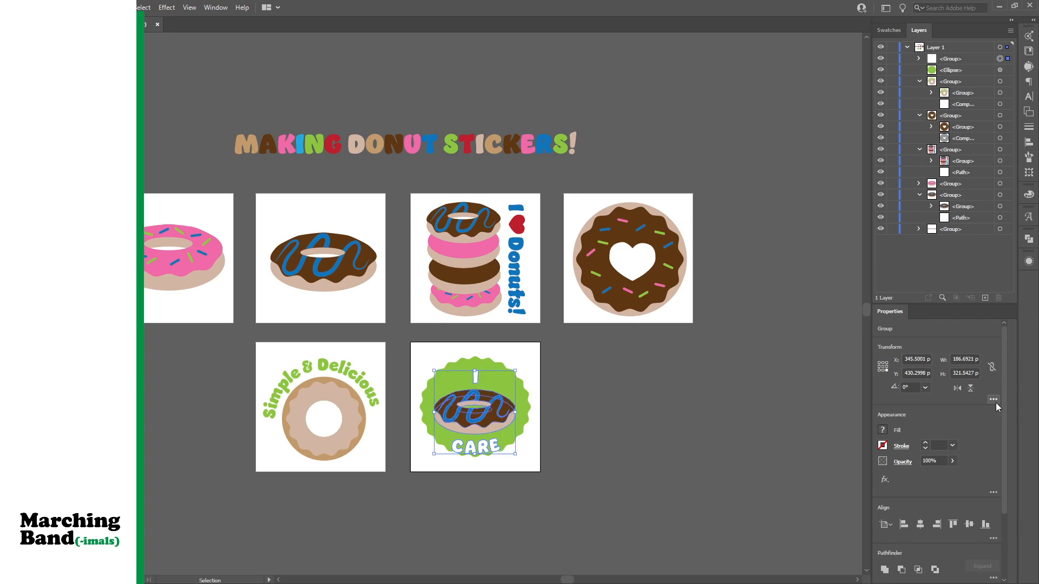
{"action": "left_click", "coordinate": [969, 524]}
{"action": "left_click", "coordinate": [555, 469]}
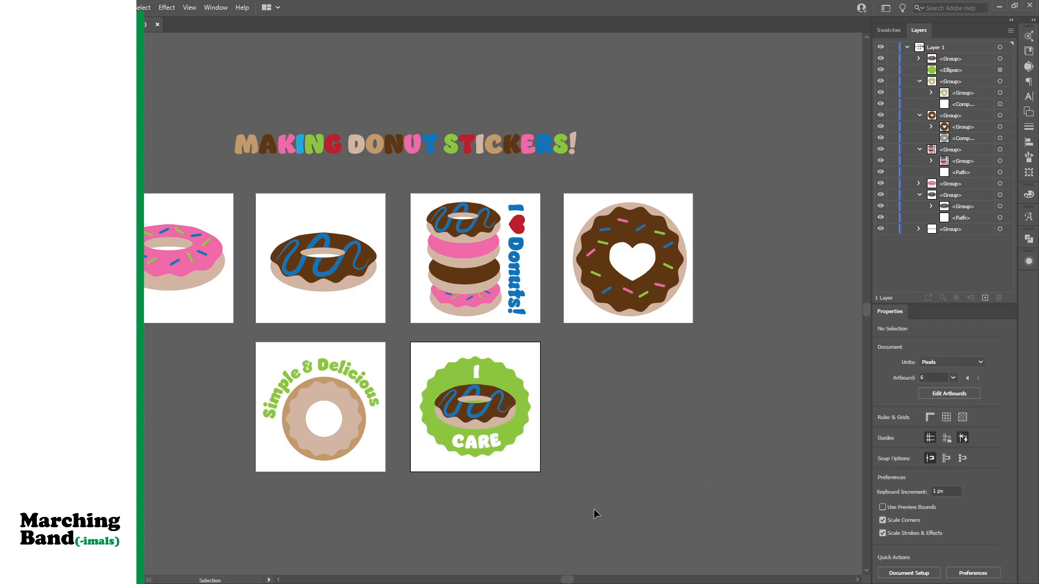
Select the whole sixth sticker, including the green shape, donut and lettering, and enlarge it slightly within its artboard
{"action": "left_click_drag", "start_coordinate": [550, 466], "coordinate": [423, 350]}
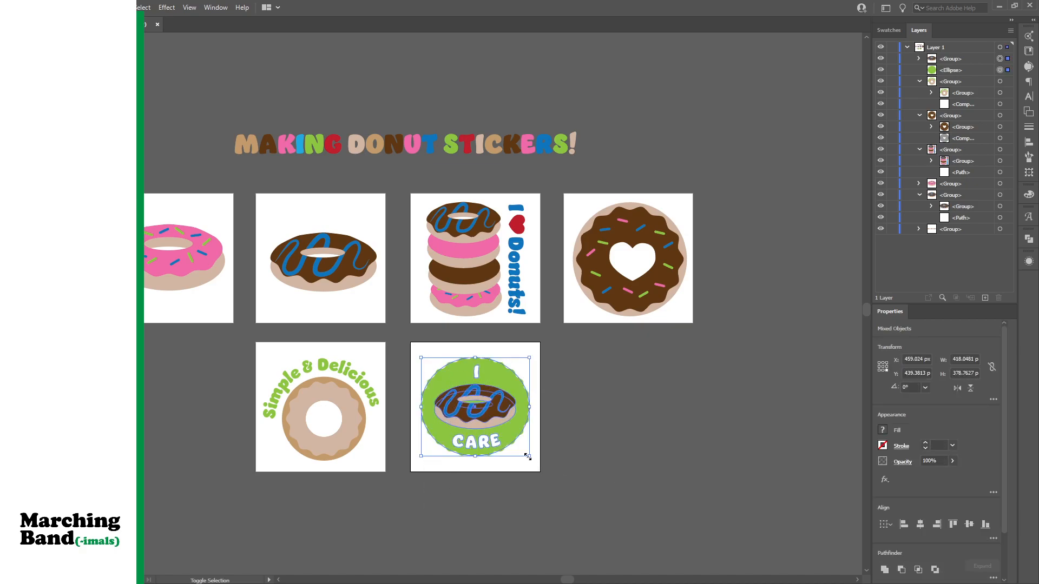
{"action": "scroll", "coordinate": [527, 457], "scroll_direction": "down", "scroll_amount": 5}
{"action": "scroll", "coordinate": [554, 340], "scroll_direction": "up", "scroll_amount": 4}
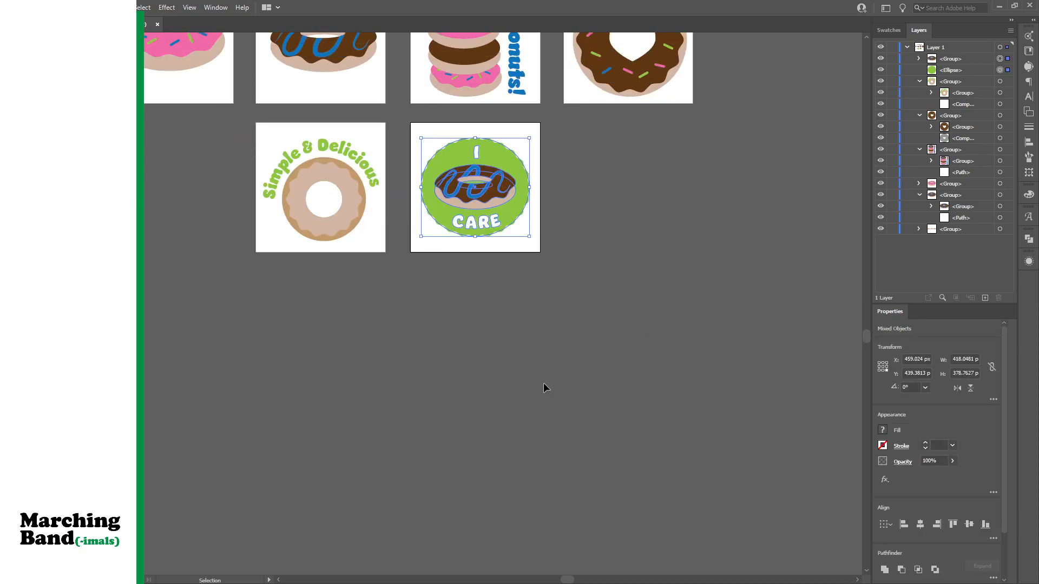
{"action": "scroll", "coordinate": [535, 425], "scroll_direction": "up", "scroll_amount": 1}
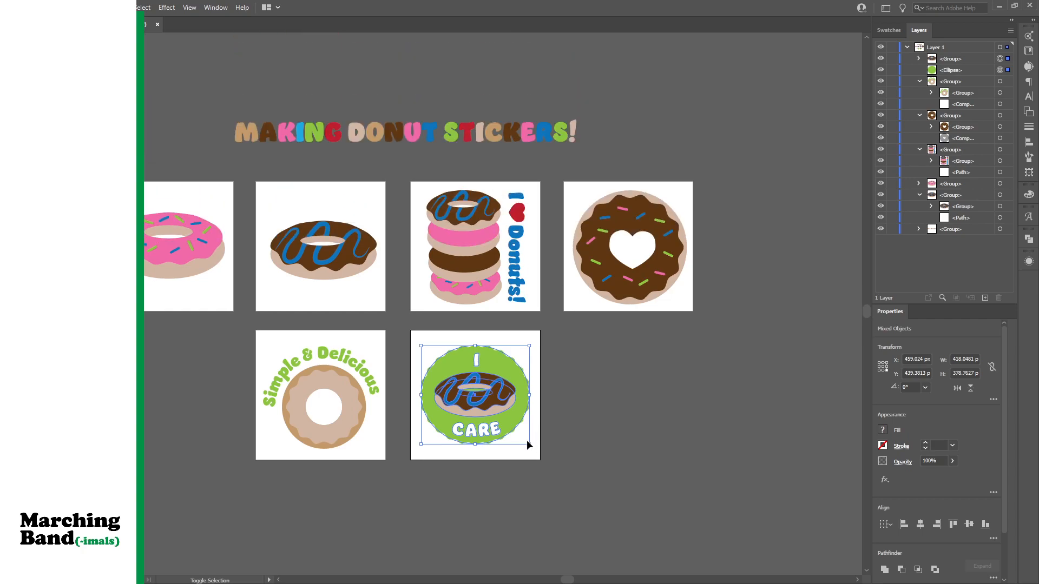
{"action": "left_click_drag", "start_coordinate": [529, 444], "coordinate": [537, 455]}
{"action": "left_click", "coordinate": [563, 423]}
{"action": "left_click_drag", "start_coordinate": [497, 408], "coordinate": [495, 409]}
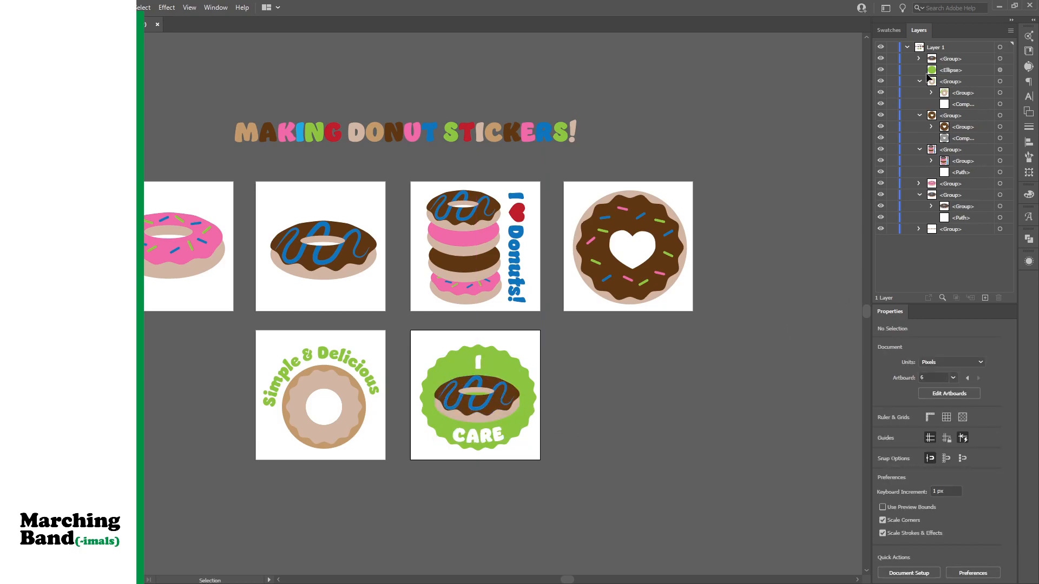
Recolour the brown icing of the sixth sticker's donut pink
{"action": "left_click", "coordinate": [919, 60]}
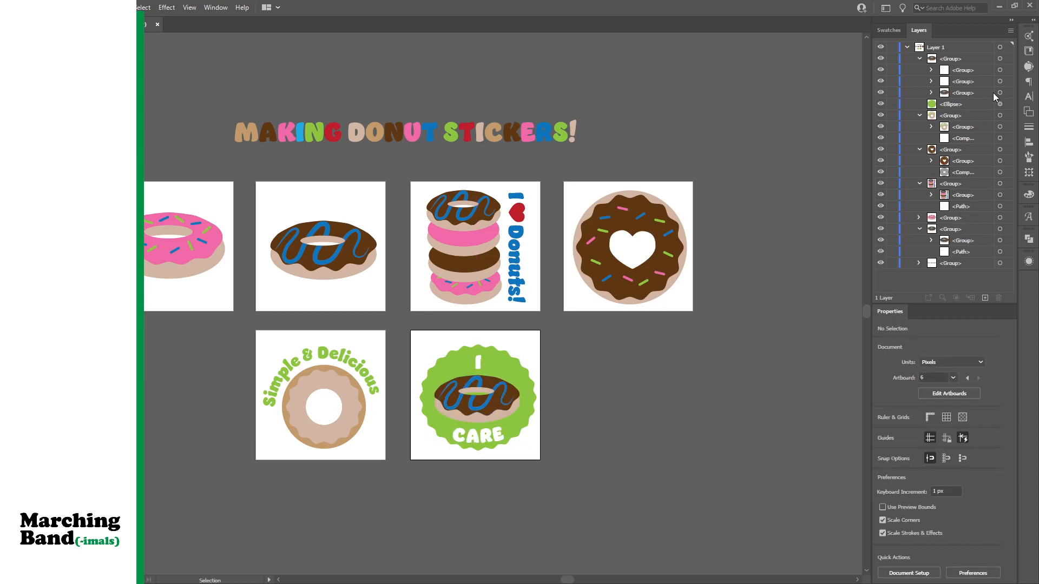
{"action": "key", "text": "a"}
{"action": "left_click", "coordinate": [500, 408]}
{"action": "key", "text": "v"}
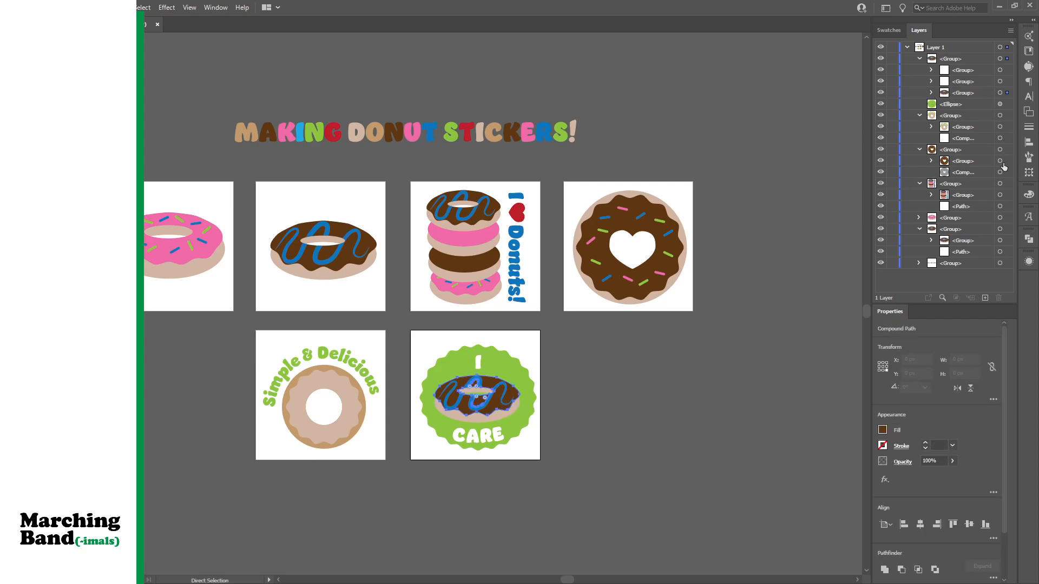
{"action": "left_click", "coordinate": [931, 93]}
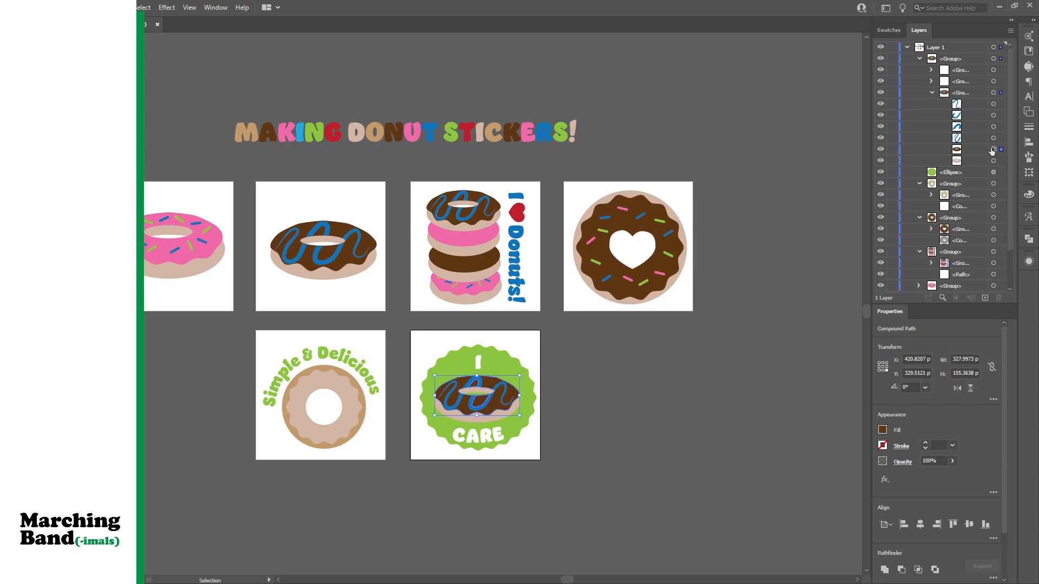
{"action": "left_click", "coordinate": [964, 149]}
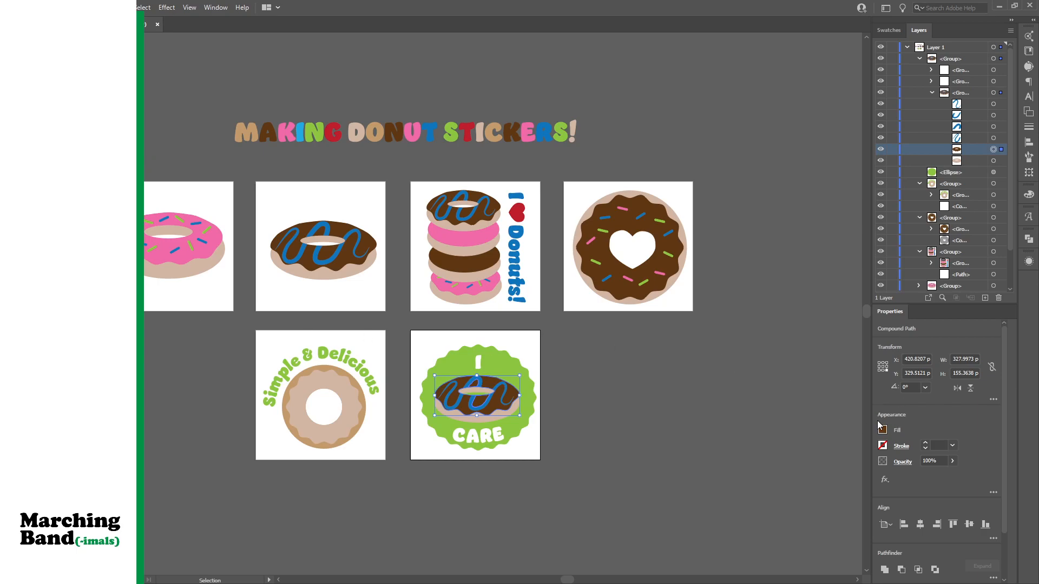
{"action": "left_click", "coordinate": [787, 492]}
{"action": "left_click", "coordinate": [633, 414]}
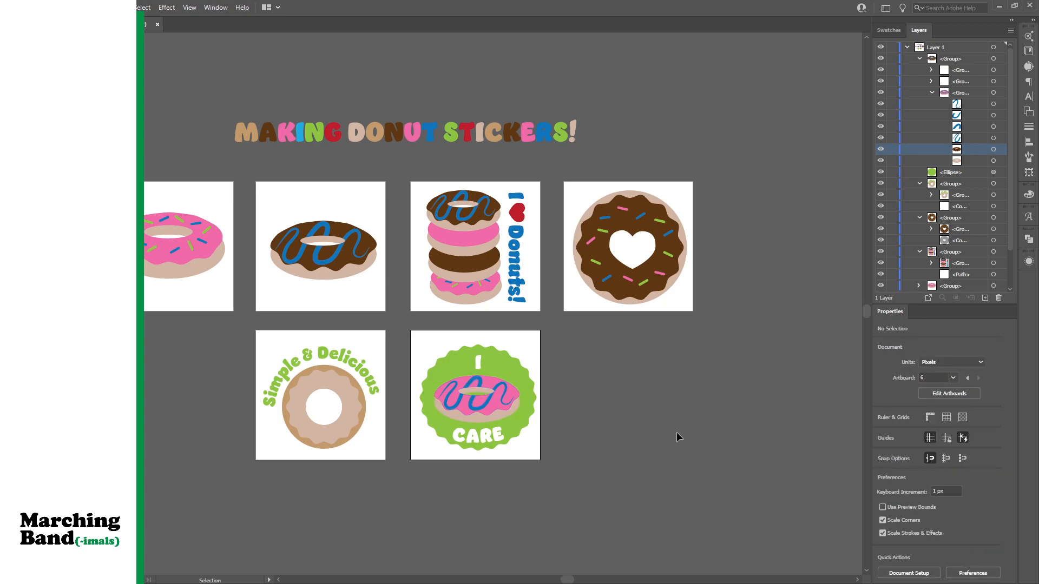
Group the entire "I CARE" sticker and add a grey offset outline behind it
{"action": "left_click_drag", "start_coordinate": [541, 462], "coordinate": [412, 342]}
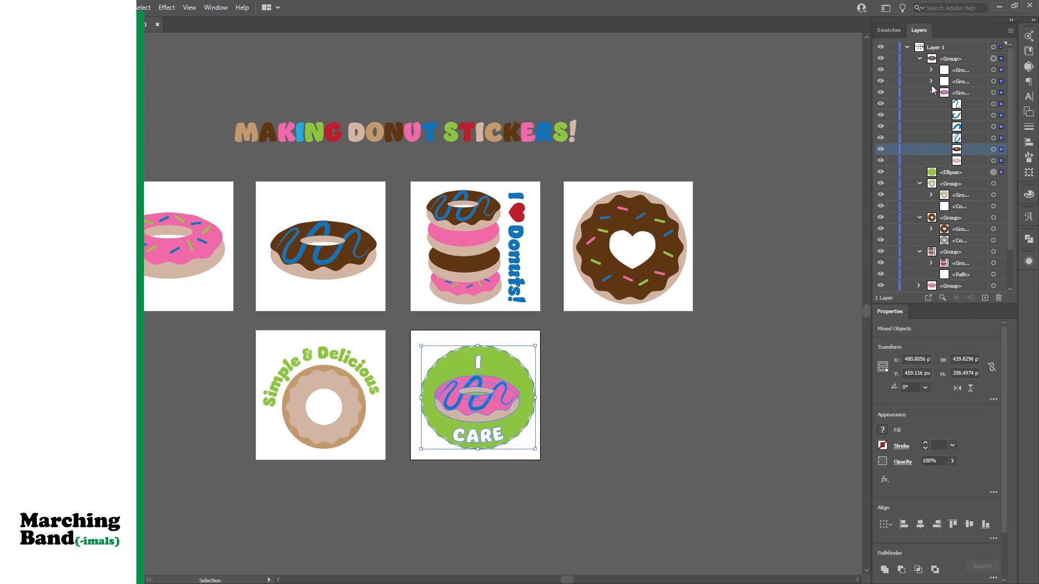
{"action": "left_click", "coordinate": [919, 59]}
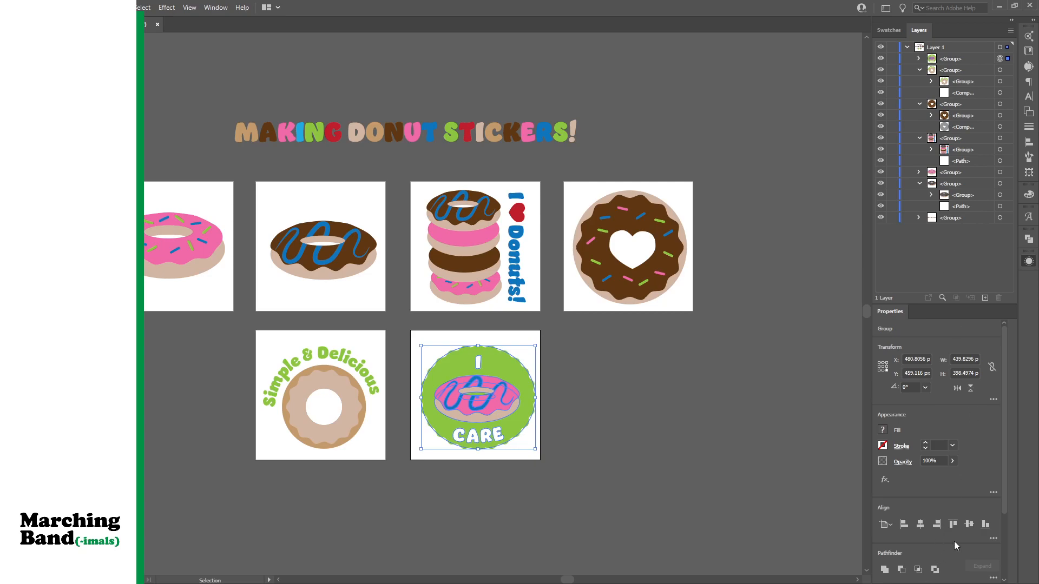
{"action": "key", "text": "ctrl+slash"}
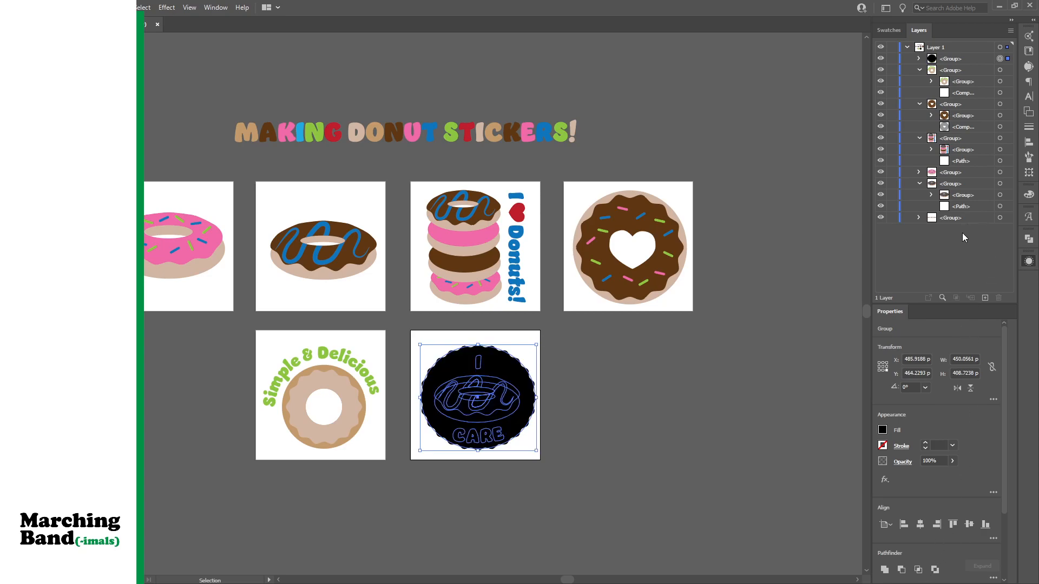
{"action": "left_click", "coordinate": [908, 275]}
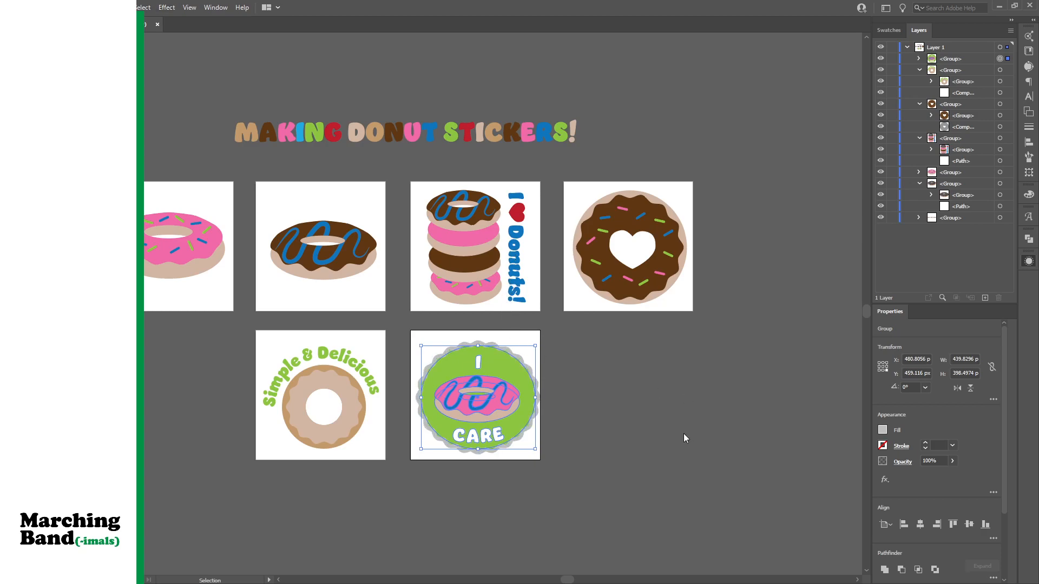
{"action": "left_click", "coordinate": [651, 428]}
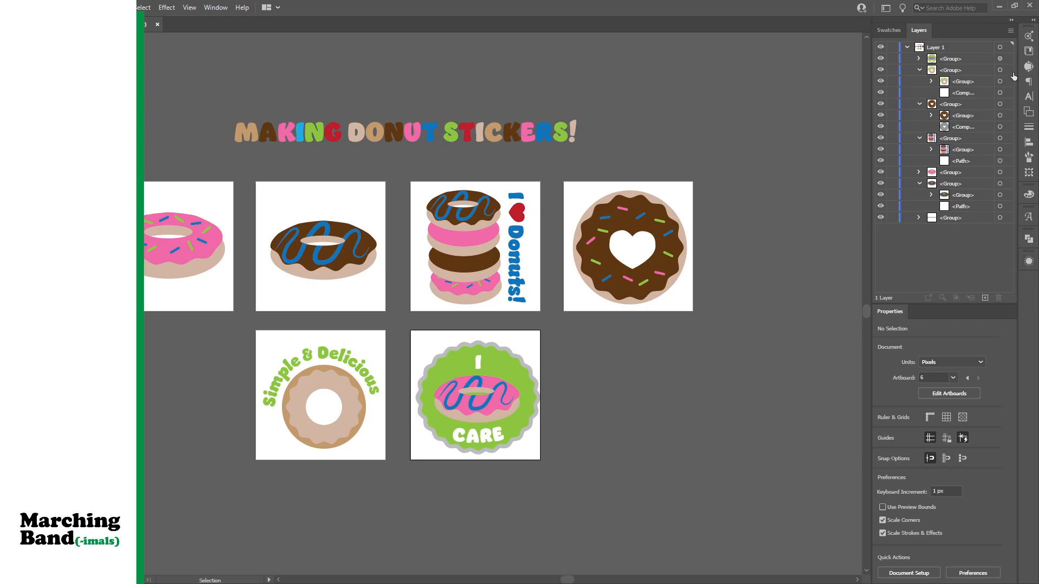
Expand the sixth sticker's offset outline, merge it into one path and fill it white
{"action": "left_click", "coordinate": [514, 374]}
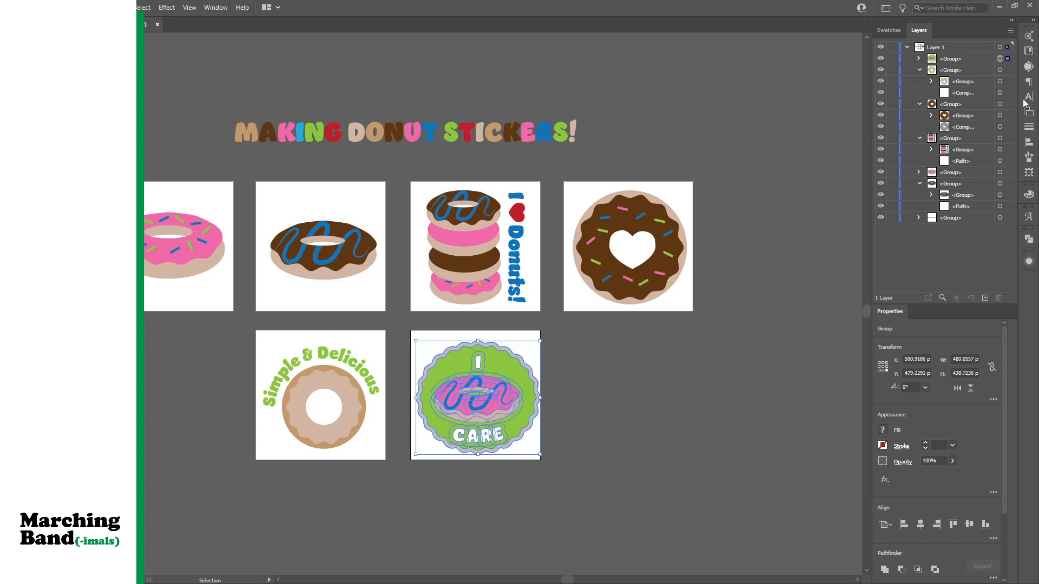
{"action": "left_click", "coordinate": [918, 59]}
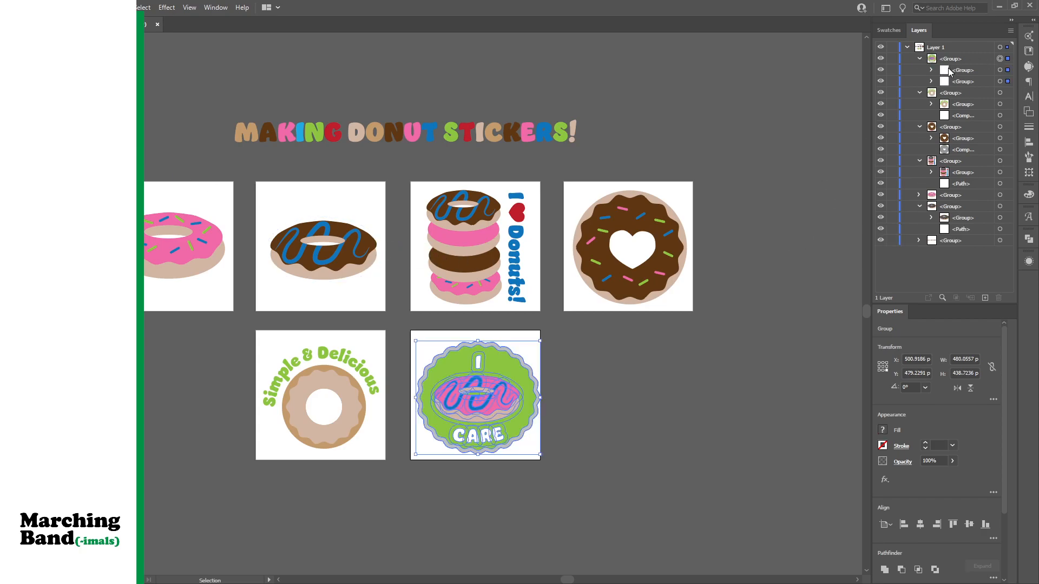
{"action": "left_click", "coordinate": [1000, 82]}
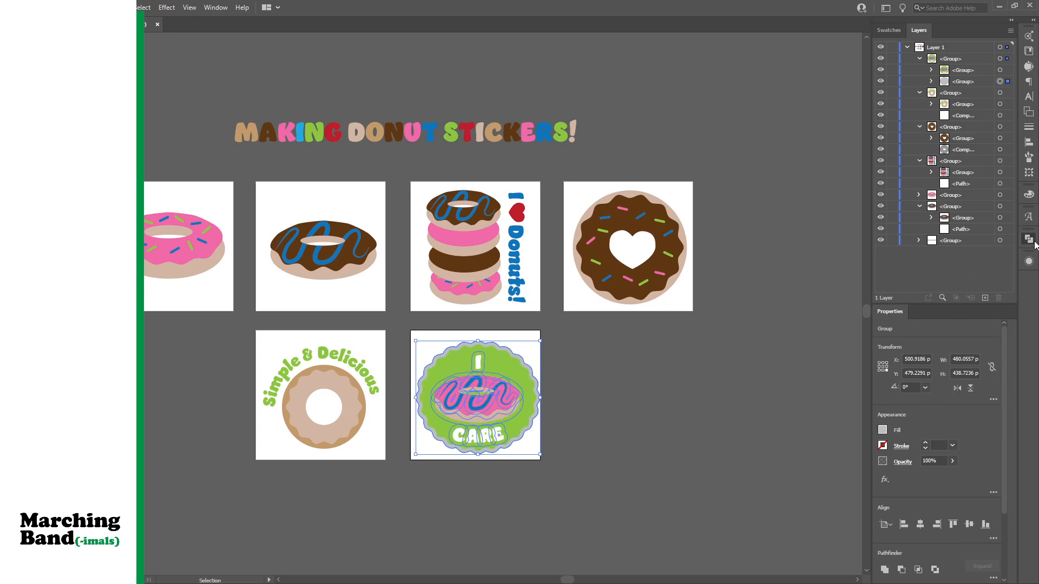
{"action": "key", "text": "ctrl+shift+g"}
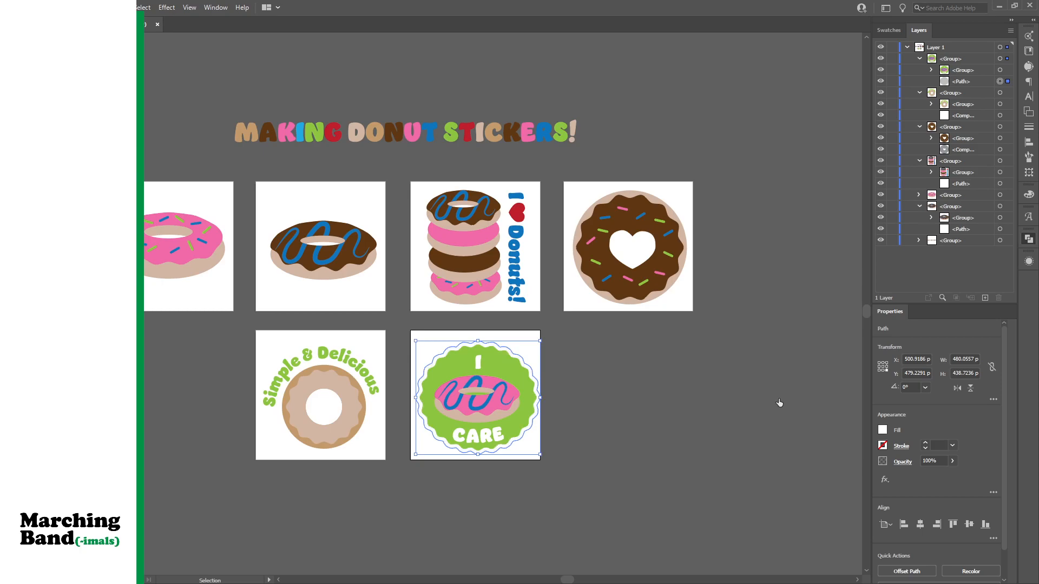
{"action": "left_click", "coordinate": [719, 396]}
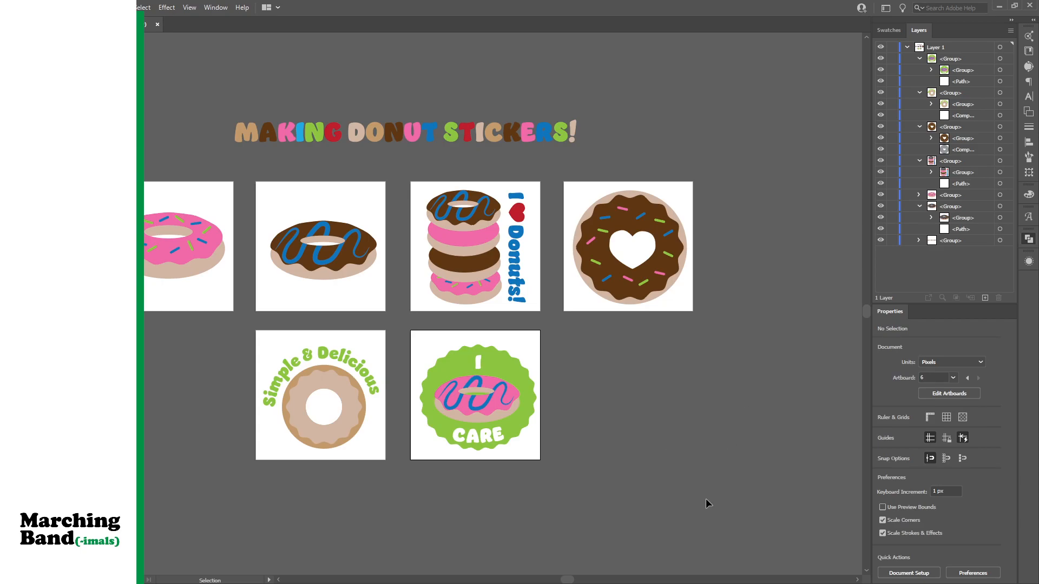
{"action": "left_click_drag", "start_coordinate": [729, 501], "coordinate": [227, 189]}
{"action": "left_click", "coordinate": [749, 430]}
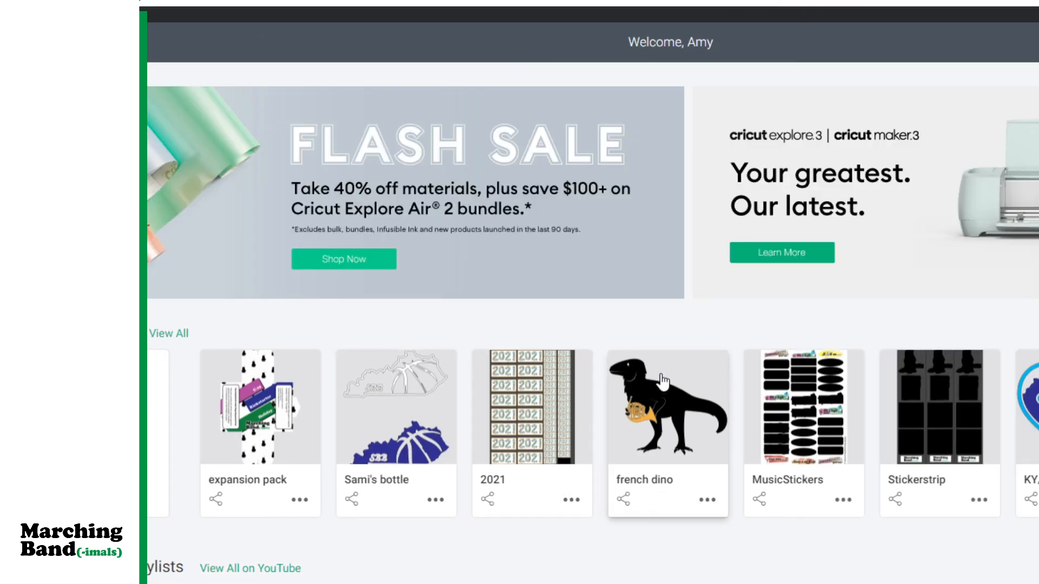
Switch to Cricut Design Space, start a new project and place a square on the canvas
{"action": "scroll", "coordinate": [233, 481], "scroll_direction": "down", "scroll_amount": 5}
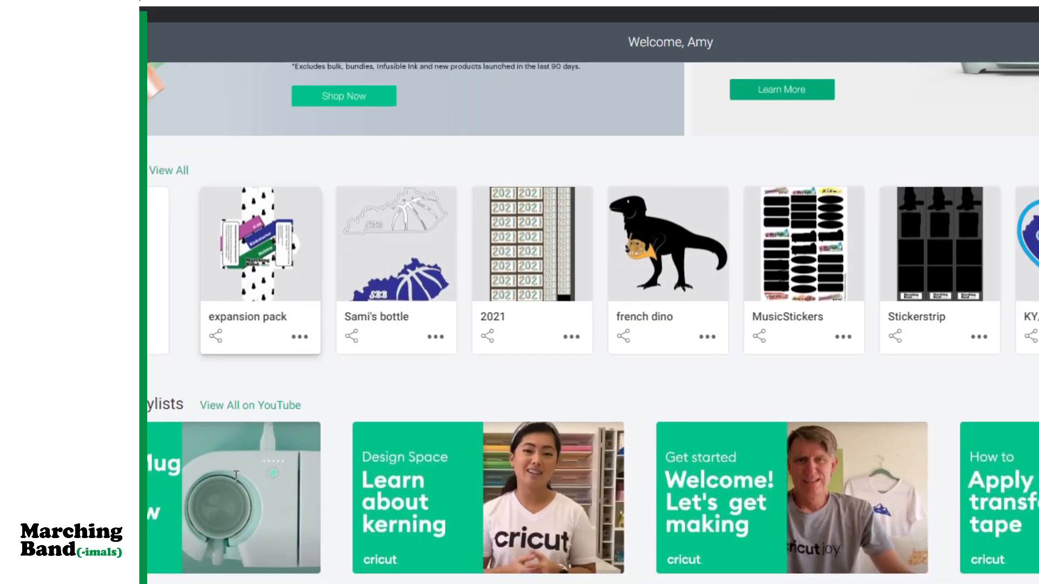
{"action": "scroll", "coordinate": [234, 486], "scroll_direction": "up", "scroll_amount": 5}
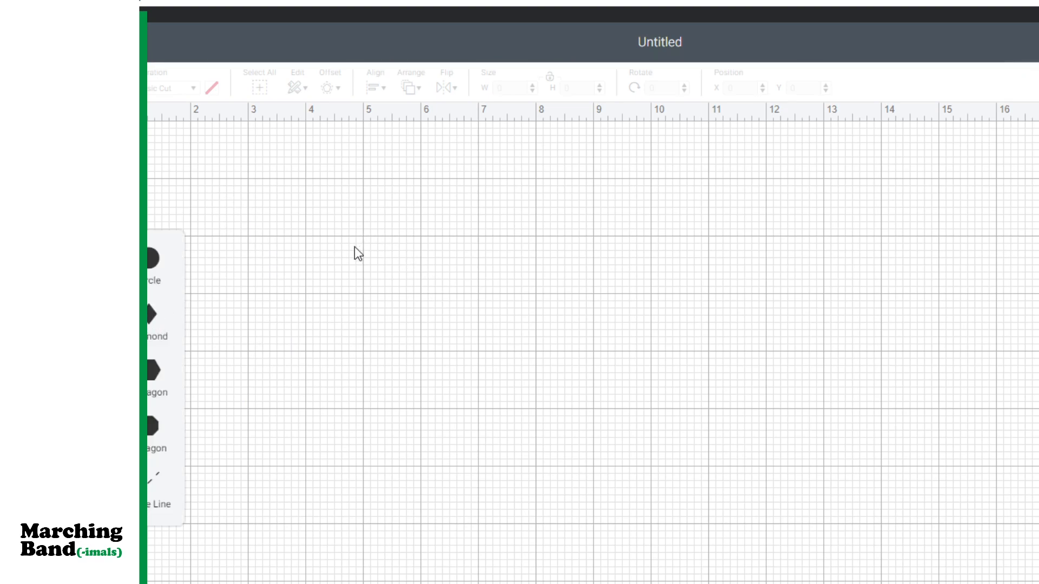
{"action": "left_click_drag", "start_coordinate": [210, 246], "coordinate": [478, 258]}
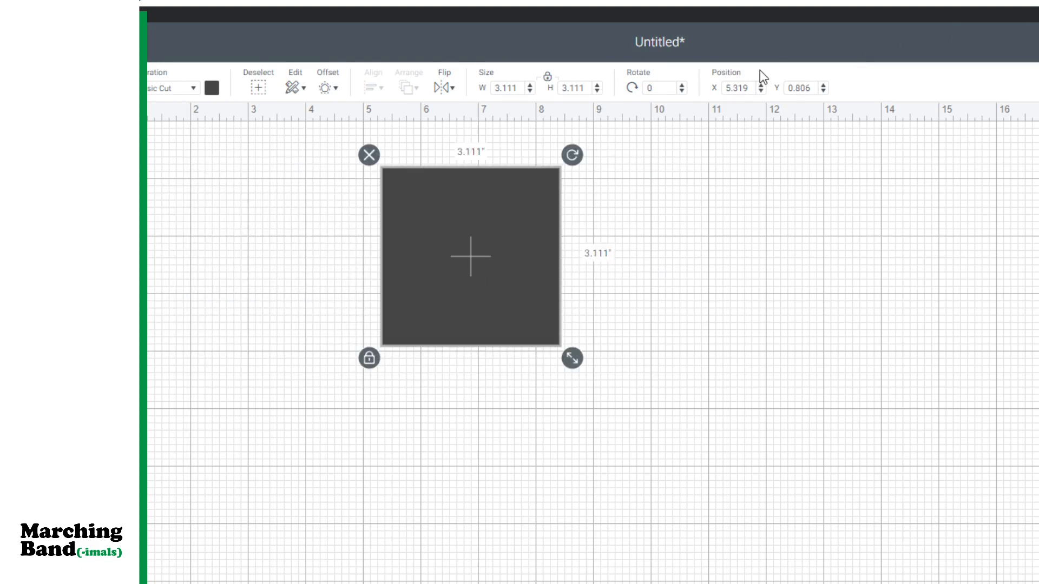
Unlock the square's proportions, resize it to 6.75 by 9.25 inches and move it to about X 3.1, Y 0.18
{"action": "left_click", "coordinate": [507, 88]}
{"action": "type", "text": "6"}
{"action": "key", "text": "Tab"}
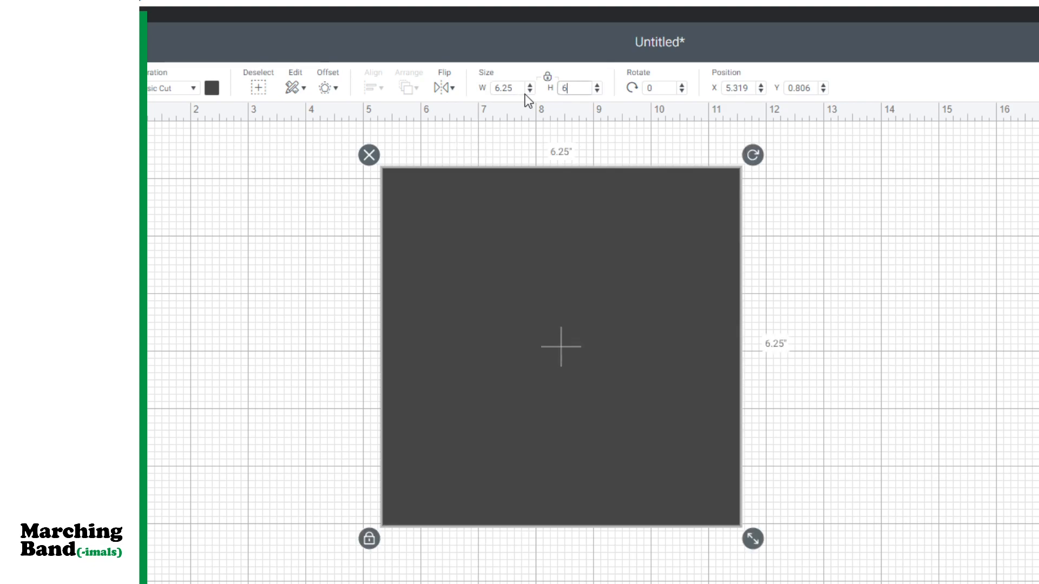
{"action": "left_click", "coordinate": [548, 76]}
{"action": "left_click", "coordinate": [581, 86]}
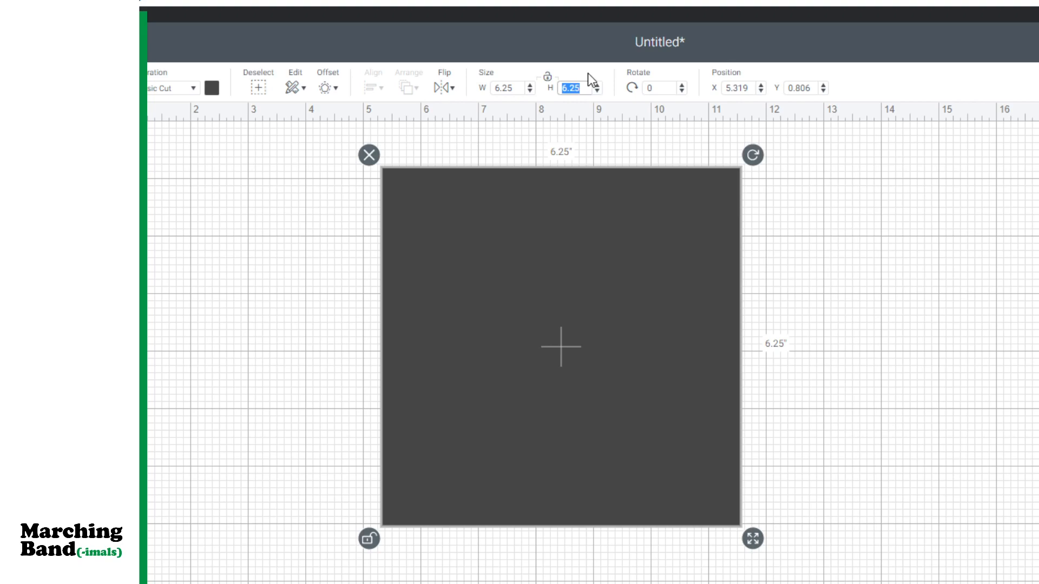
{"action": "key", "text": "shift+Tab"}
{"action": "type", "text": "6.75"}
{"action": "key", "text": "Tab"}
{"action": "type", "text": "9.256"}
{"action": "key", "text": "BackSpace"}
{"action": "key", "text": "Tab"}
{"action": "left_click_drag", "start_coordinate": [574, 376], "coordinate": [484, 346]}
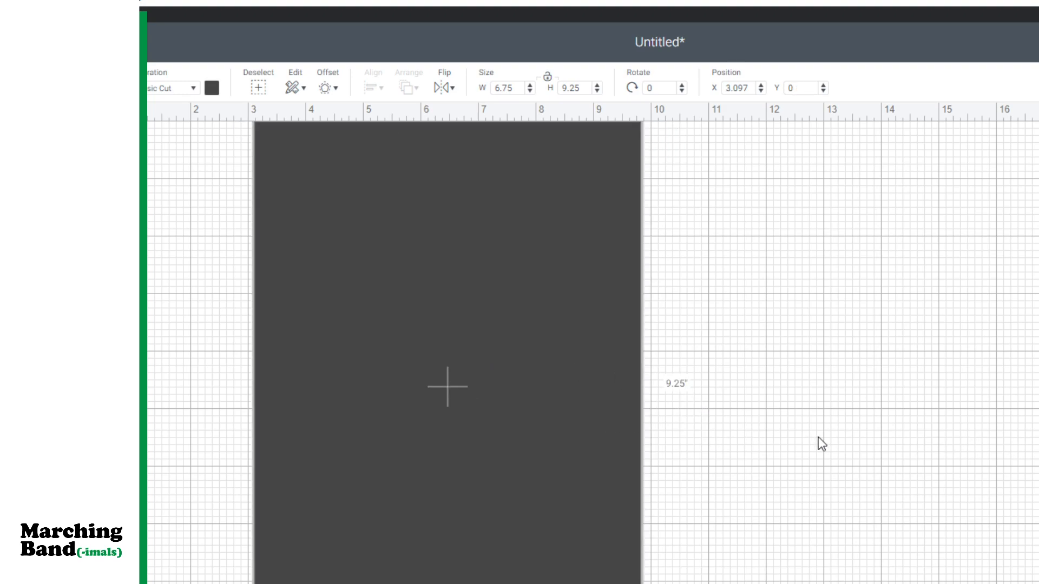
{"action": "left_click_drag", "start_coordinate": [486, 316], "coordinate": [487, 326]}
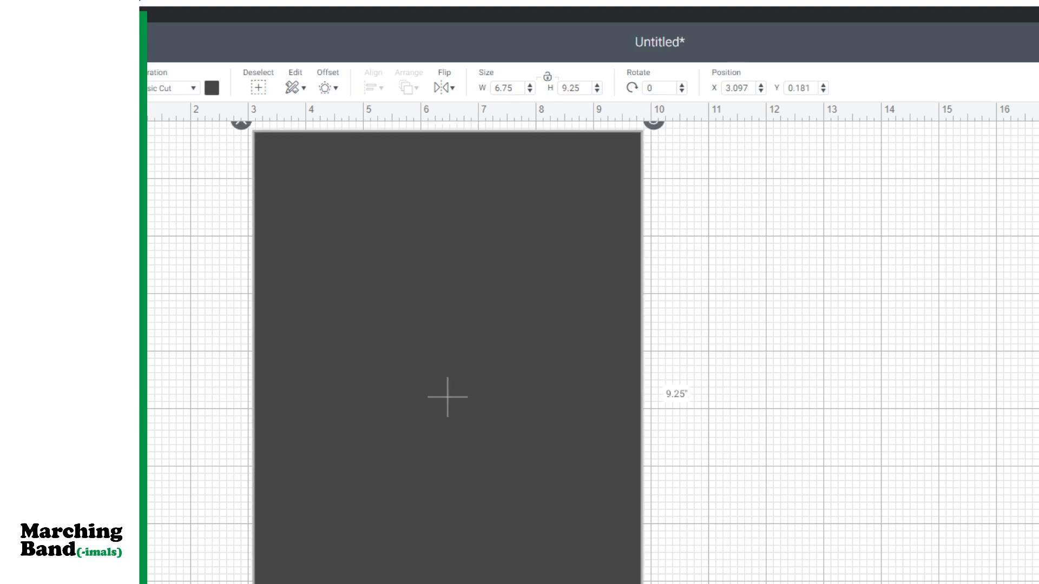
Upload the green "I CARE" sticker image as a complex Print Then Cut image
{"action": "left_click", "coordinate": [70, 487]}
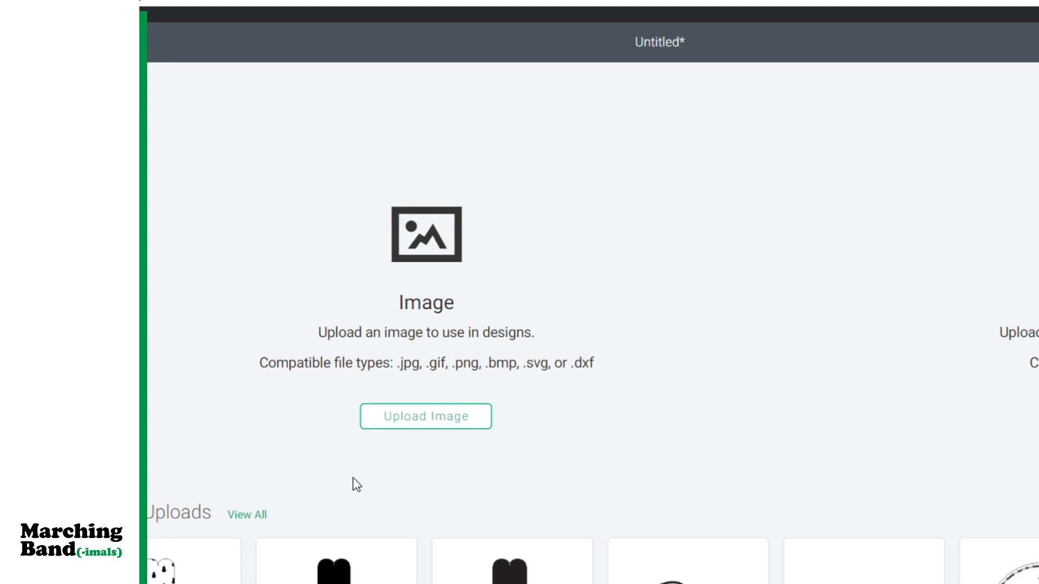
{"action": "left_click", "coordinate": [407, 421]}
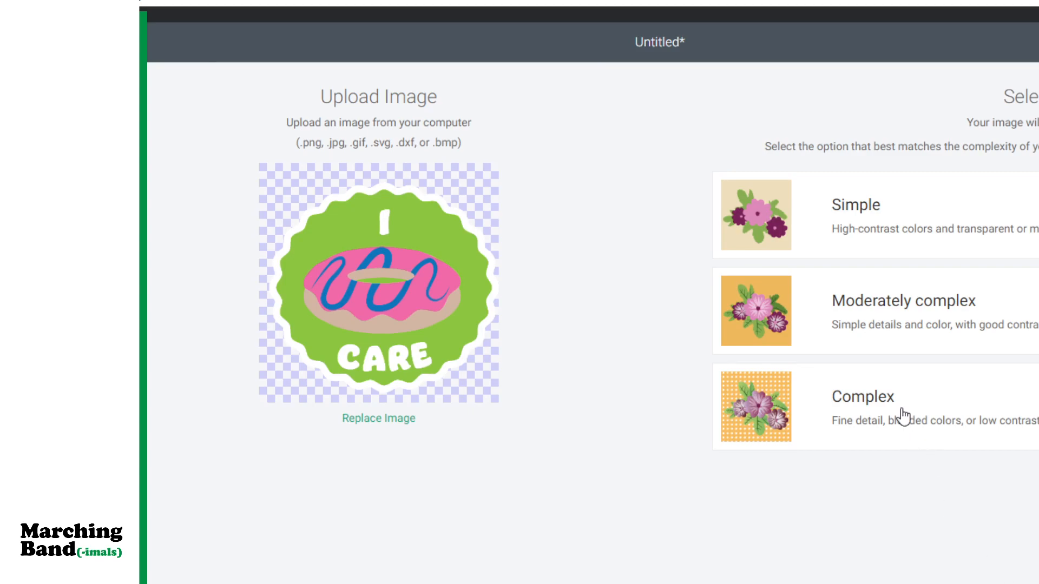
{"action": "left_click", "coordinate": [903, 418]}
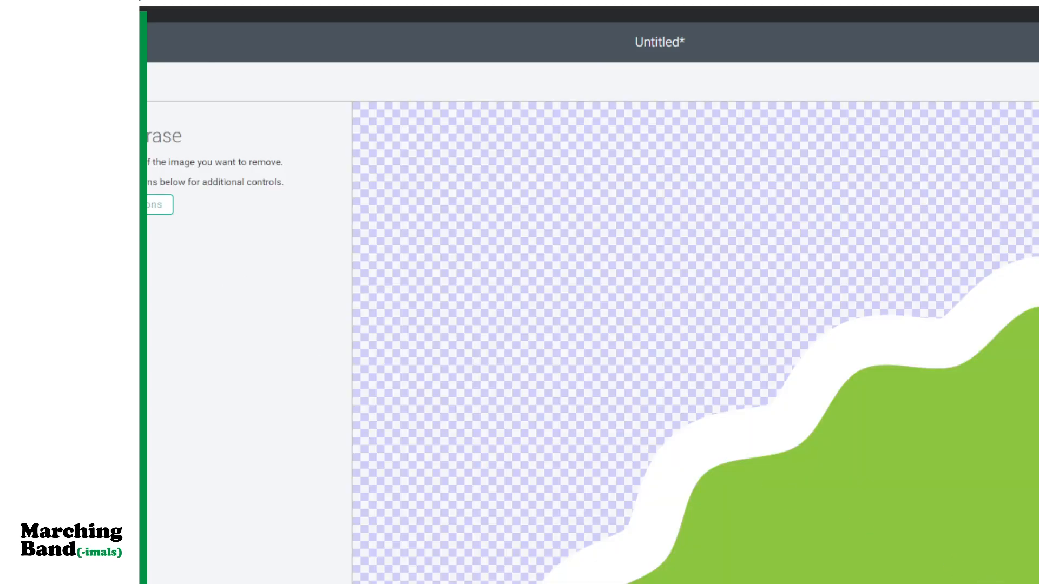
{"action": "left_click", "coordinate": [775, 580]}
{"action": "left_click", "coordinate": [923, 370]}
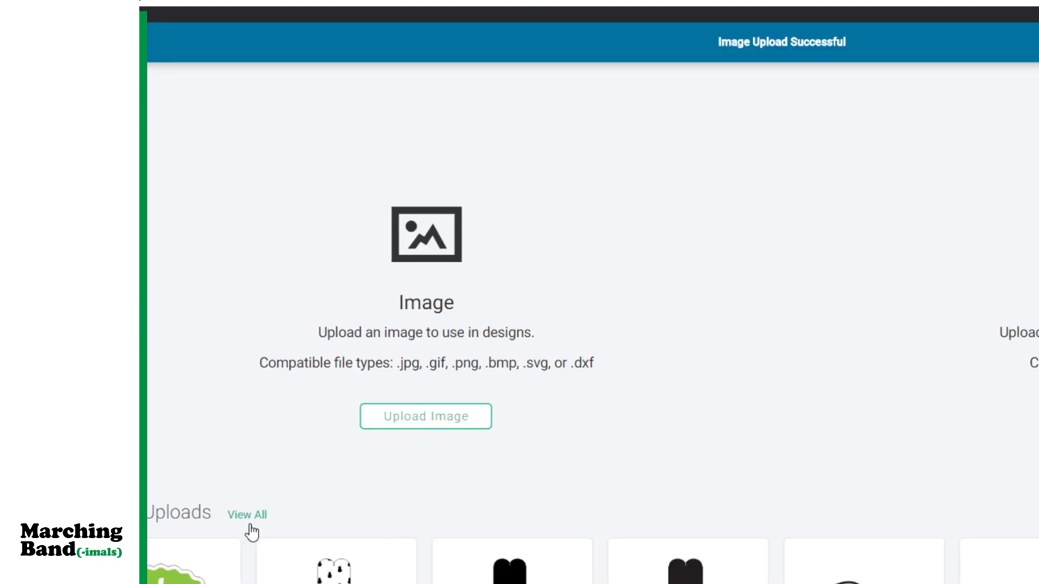
Upload the "Simple & Delicious" sticker as a Print Then Cut image
{"action": "left_click", "coordinate": [431, 419]}
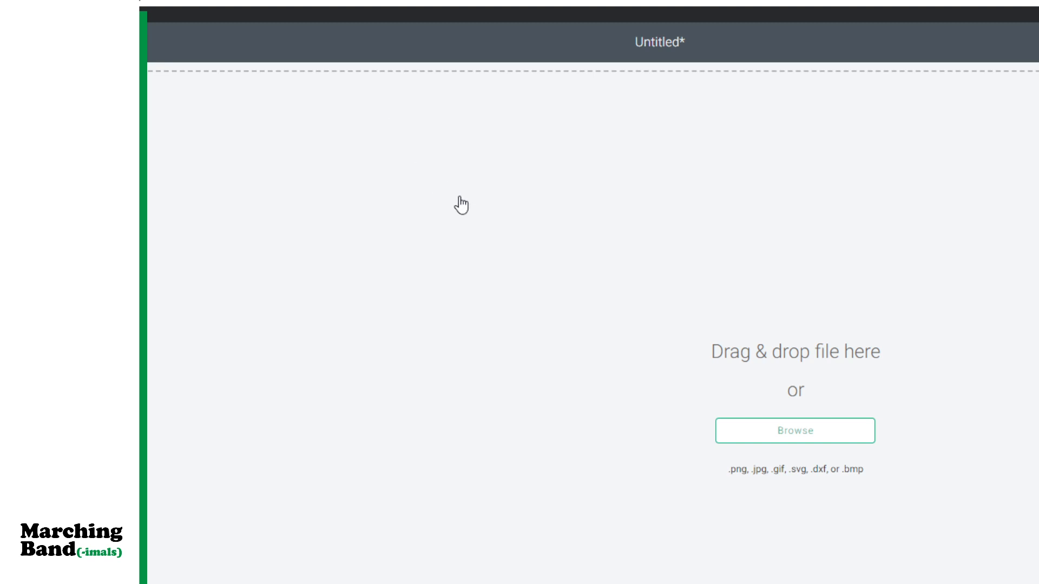
{"action": "left_click", "coordinate": [854, 416]}
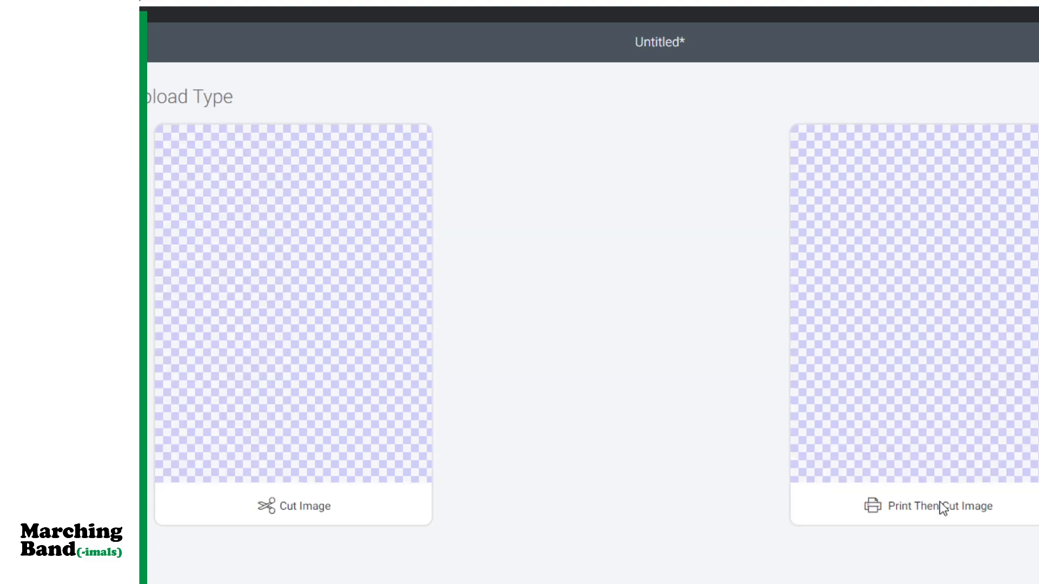
{"action": "left_click", "coordinate": [930, 434]}
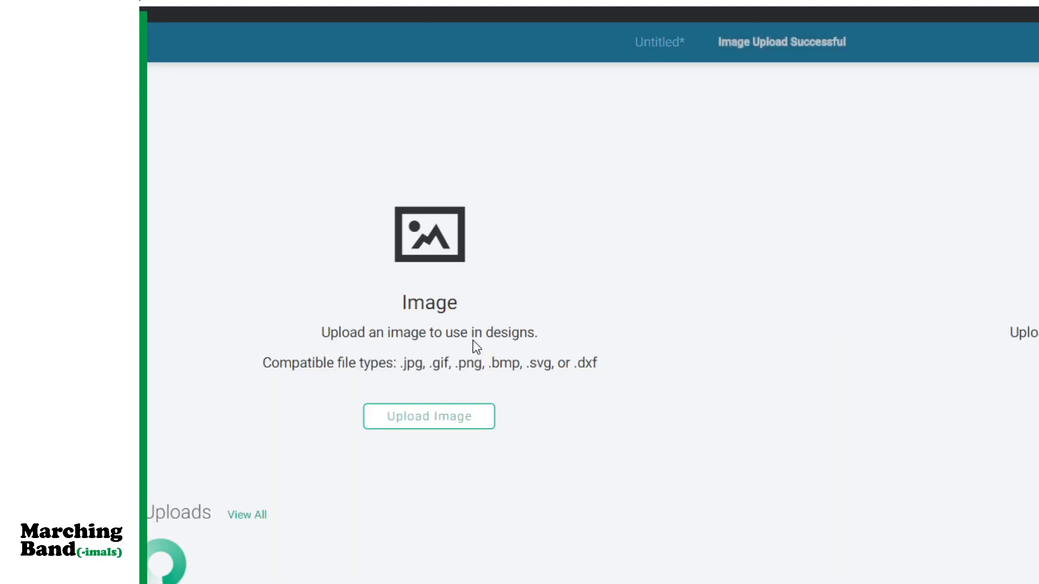
Upload the chocolate donut sticker with sprinkles as a Print Then Cut image
{"action": "left_click", "coordinate": [401, 426]}
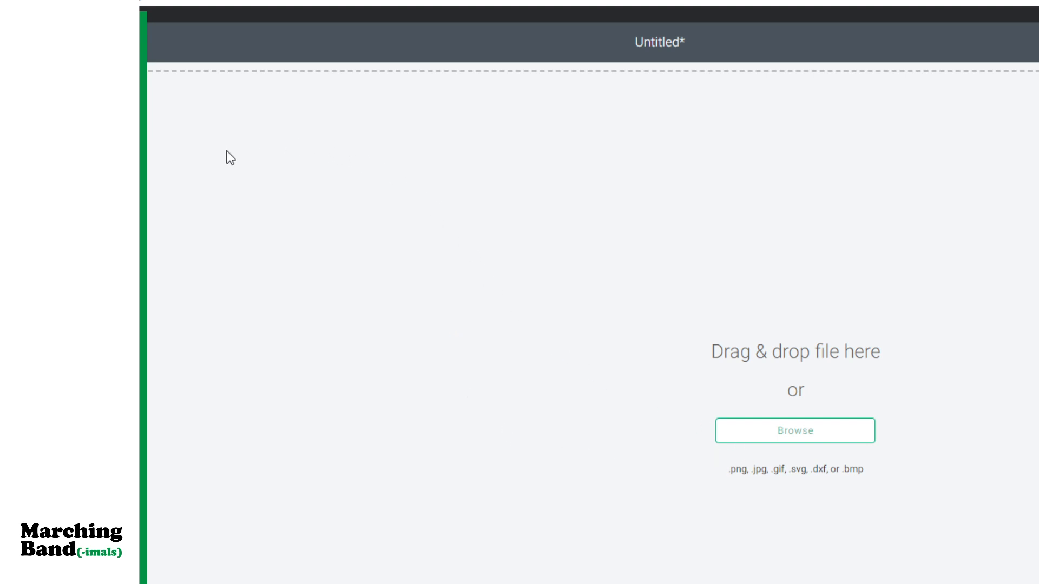
{"action": "left_click", "coordinate": [931, 403]}
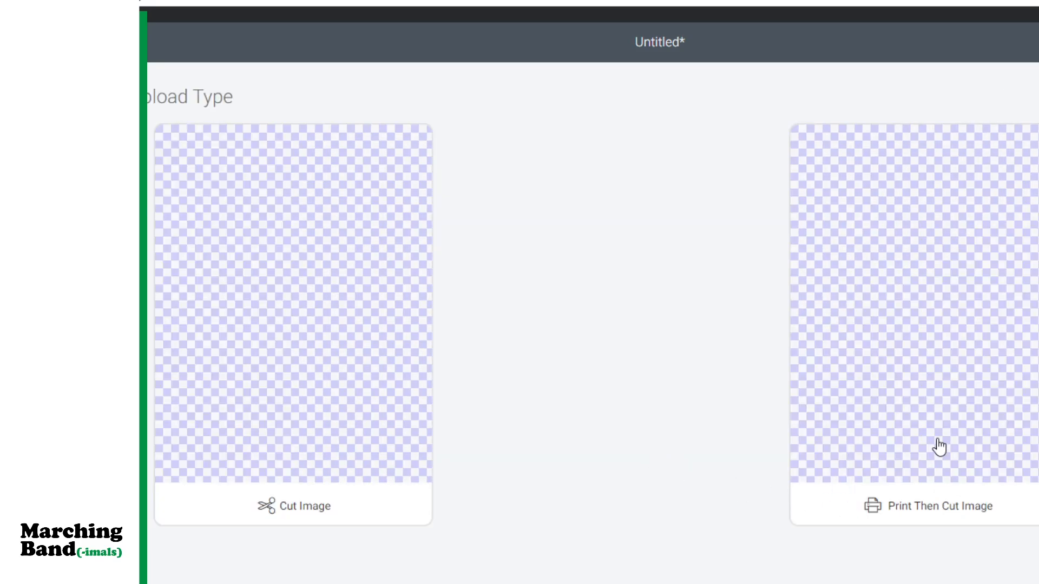
{"action": "left_click", "coordinate": [939, 447]}
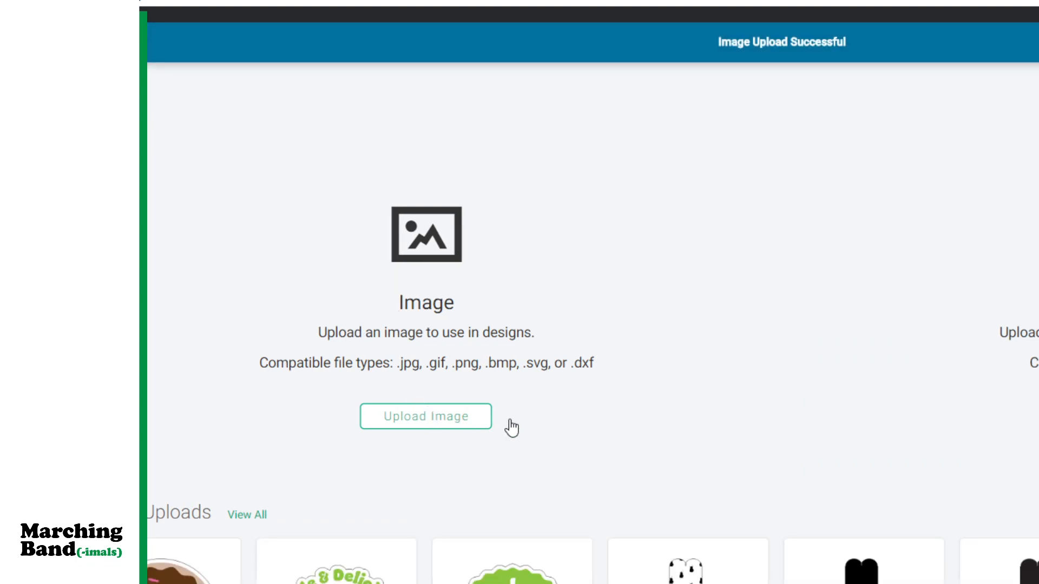
Upload the "I ♥ Donuts!" stack, the blue-drizzled chocolate donut and the pink sprinkled donut as Print Then Cut images
{"action": "left_click", "coordinate": [479, 423]}
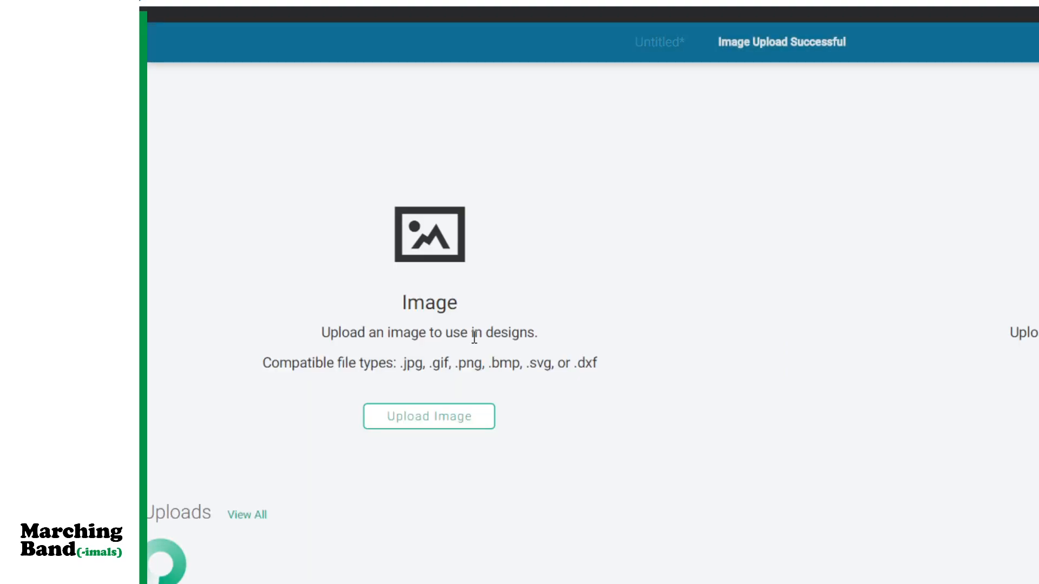
{"action": "left_click", "coordinate": [427, 417]}
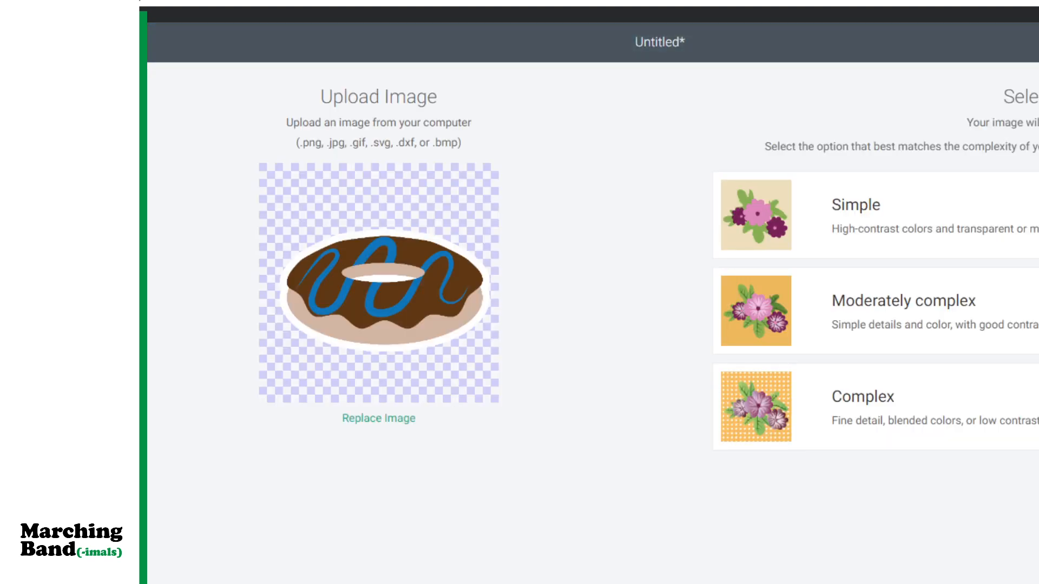
{"action": "left_click", "coordinate": [952, 421]}
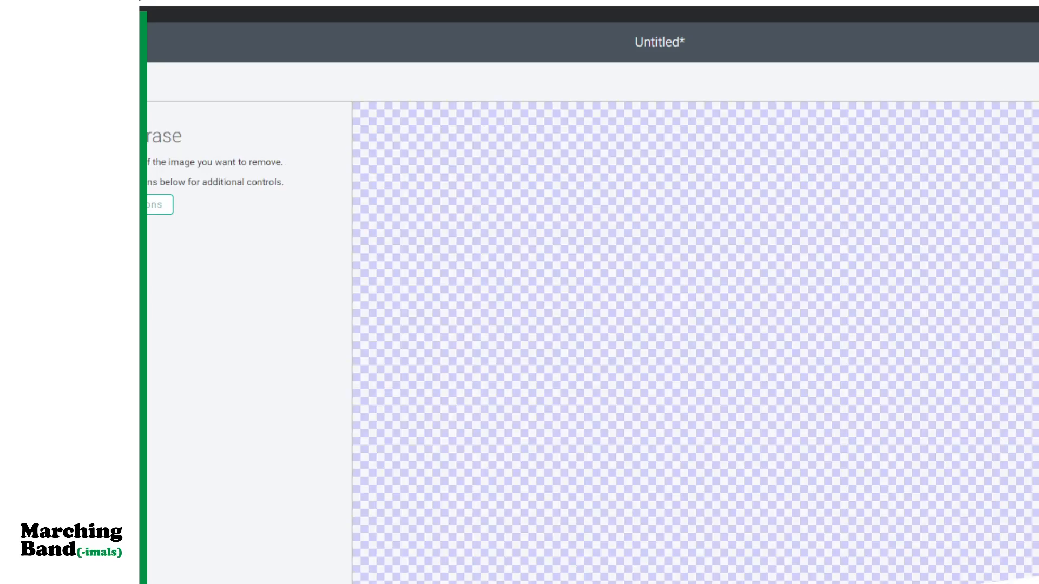
{"action": "left_click", "coordinate": [941, 555]}
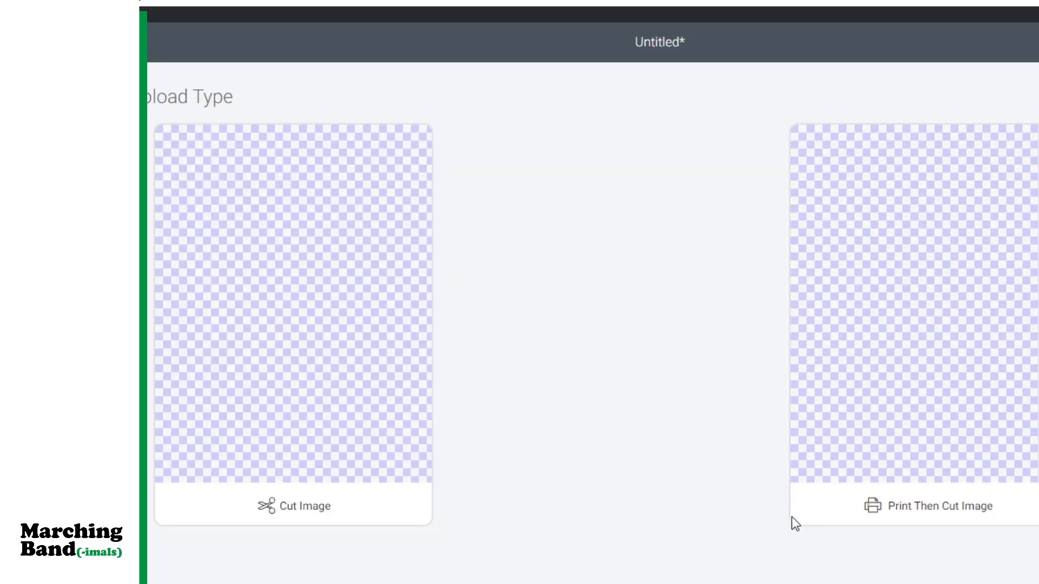
{"action": "left_click", "coordinate": [852, 368]}
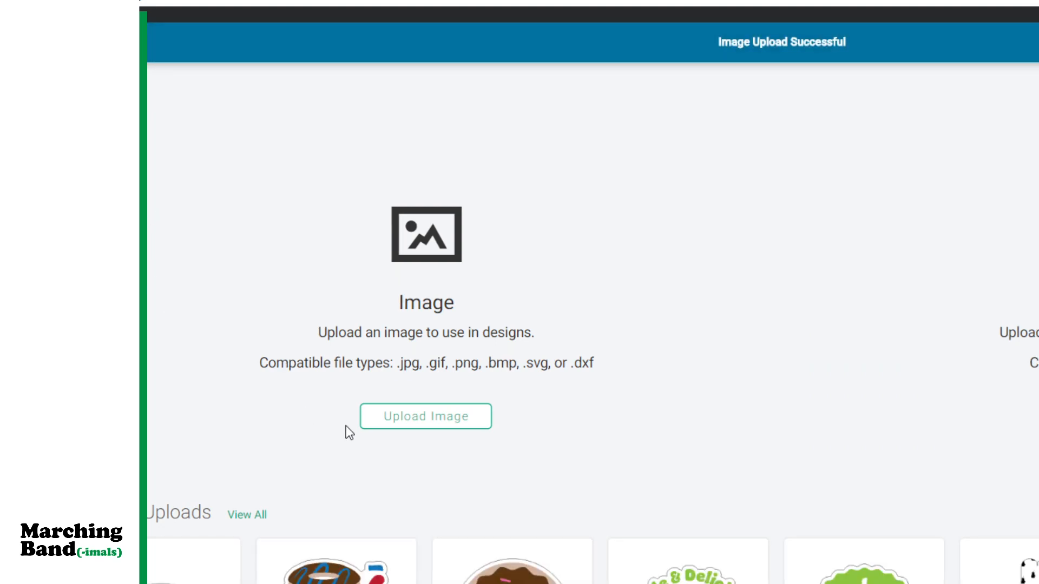
{"action": "left_click", "coordinate": [441, 427]}
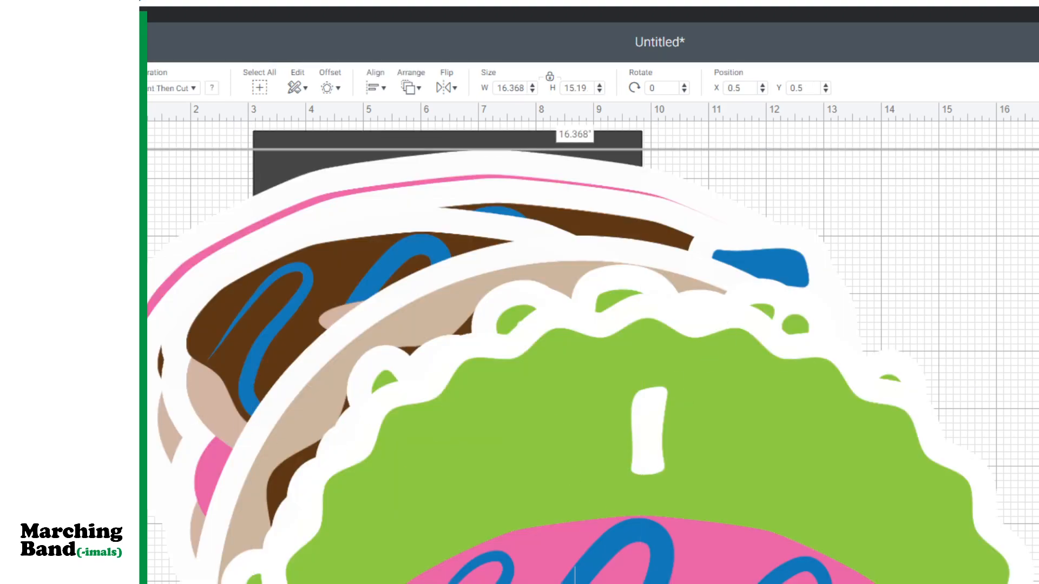
Set the "I CARE" sticker's width to 2 inches and move it onto the empty canvas beside the dark rectangle
{"action": "left_click", "coordinate": [719, 521]}
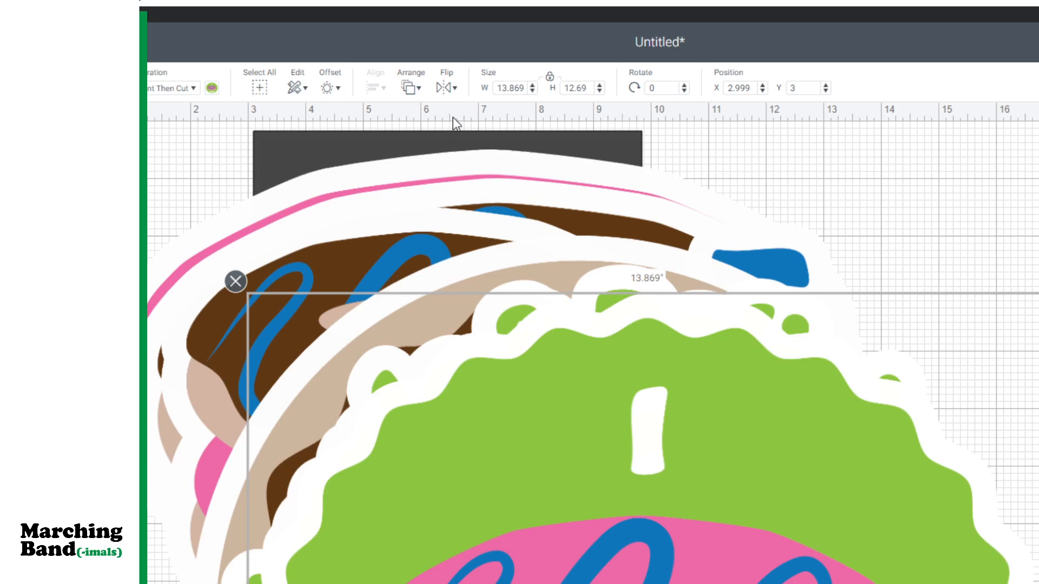
{"action": "left_click", "coordinate": [516, 88]}
{"action": "key", "text": "Tab"}
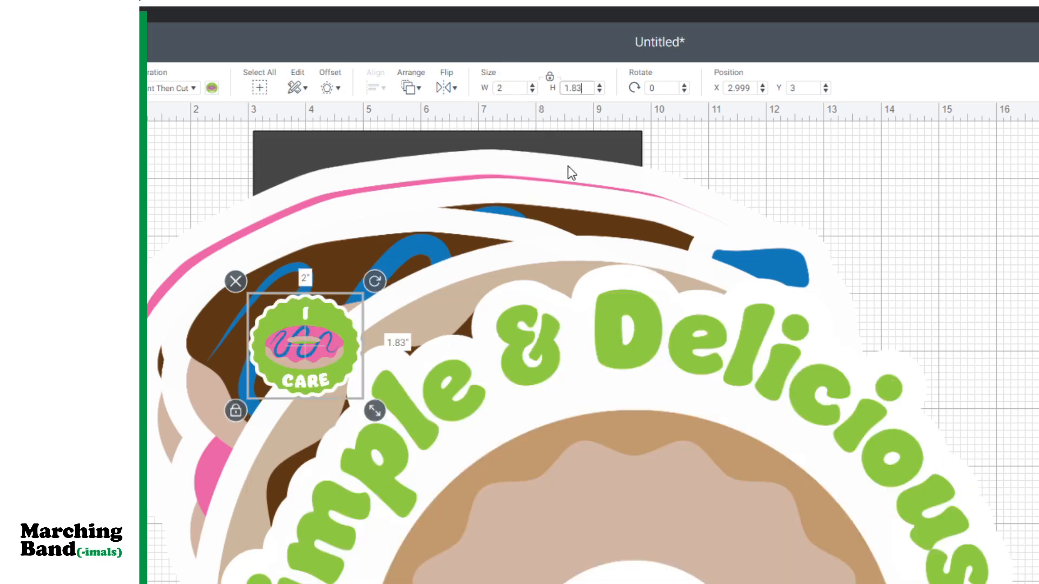
{"action": "left_click_drag", "start_coordinate": [320, 345], "coordinate": [959, 226]}
Set the "Simple & Delicious" sticker's width to 2 inches and place it near the "I CARE" sticker
{"action": "left_click", "coordinate": [690, 482]}
{"action": "left_click", "coordinate": [507, 92]}
{"action": "type", "text": "2"}
{"action": "key", "text": "Tab"}
{"action": "left_click_drag", "start_coordinate": [315, 357], "coordinate": [1036, 373]}
Resize the round chocolate sprinkle donut to 2 by 2 inches and move it below the "I CARE" sticker
{"action": "left_click", "coordinate": [627, 494]}
{"action": "left_click", "coordinate": [508, 88]}
{"action": "type", "text": "2"}
{"action": "key", "text": "Tab"}
{"action": "type", "text": "2"}
{"action": "left_click_drag", "start_coordinate": [300, 343], "coordinate": [973, 372]}
Set the "I ♥ Donuts!" stack's width to 2 inches and move it below the round chocolate donut
{"action": "left_click", "coordinate": [514, 350]}
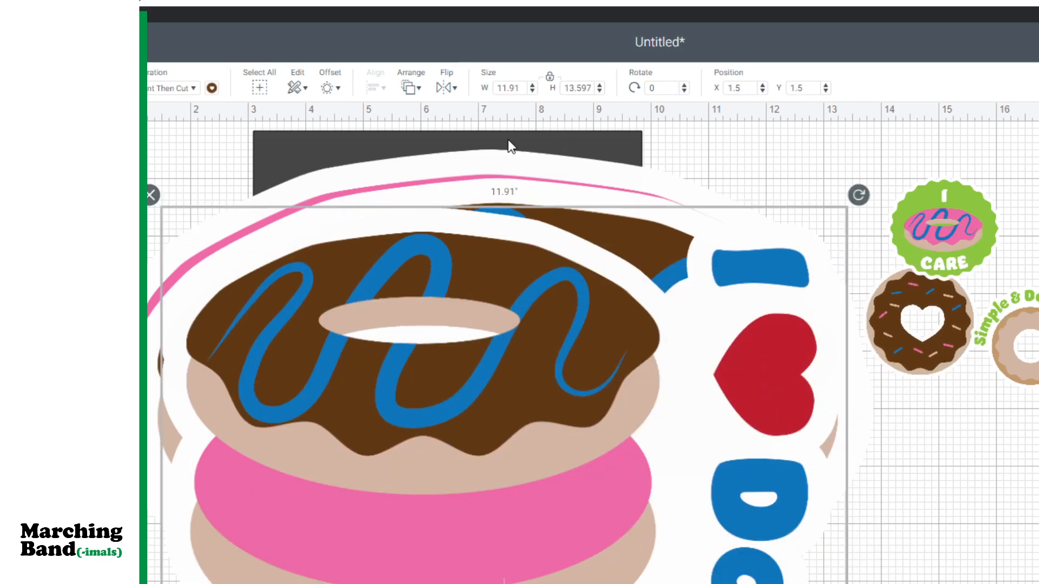
{"action": "left_click", "coordinate": [509, 89]}
{"action": "type", "text": "1"}
{"action": "key", "text": "BackSpace"}
{"action": "type", "text": "2"}
{"action": "key", "text": "Tab"}
{"action": "left_click_drag", "start_coordinate": [184, 281], "coordinate": [912, 489]}
Set the widths of the blue-drizzled chocolate donut and the pink sprinkled donut to 2 inches each
{"action": "left_click", "coordinate": [580, 349]}
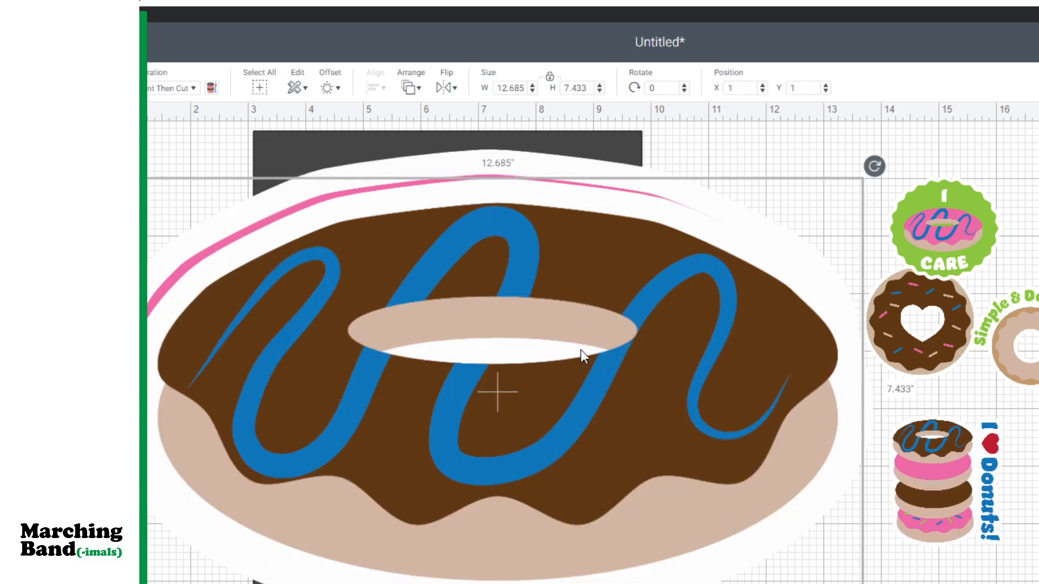
{"action": "double_click", "coordinate": [511, 93]}
{"action": "type", "text": "2"}
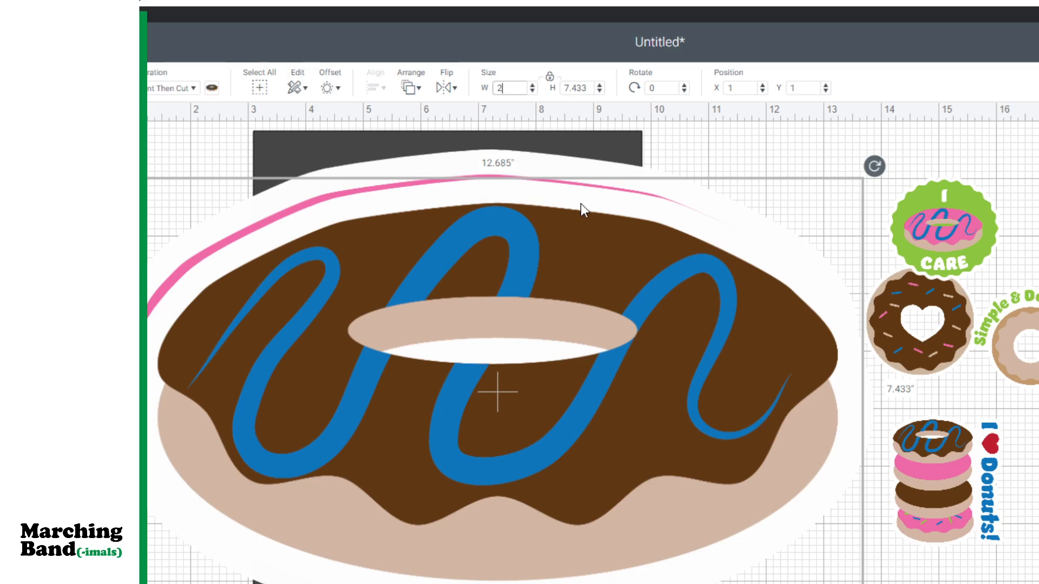
{"action": "key", "text": "Tab"}
{"action": "left_click", "coordinate": [512, 271]}
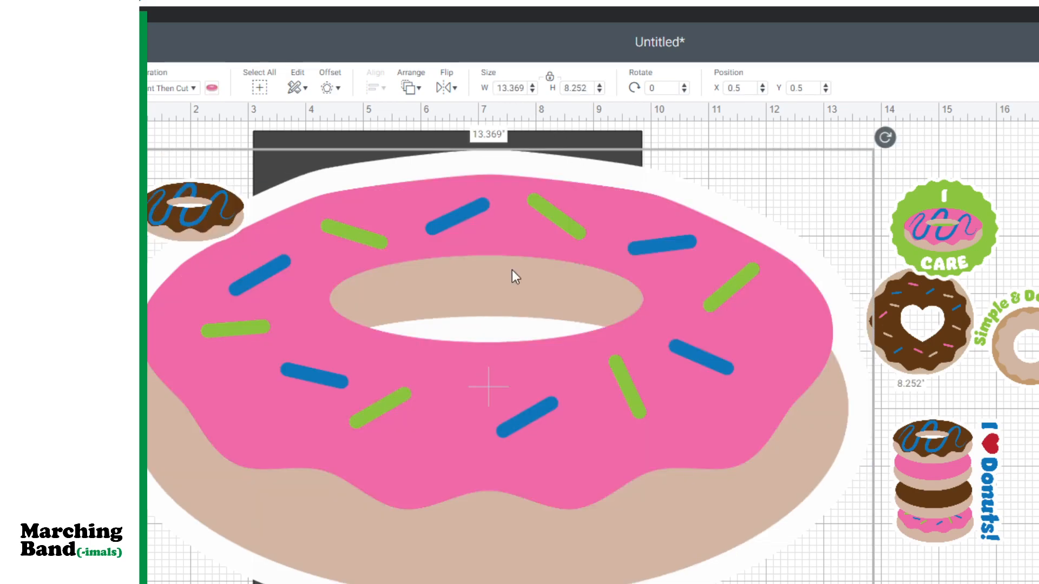
{"action": "double_click", "coordinate": [511, 87]}
{"action": "type", "text": "2"}
{"action": "key", "text": "Tab"}
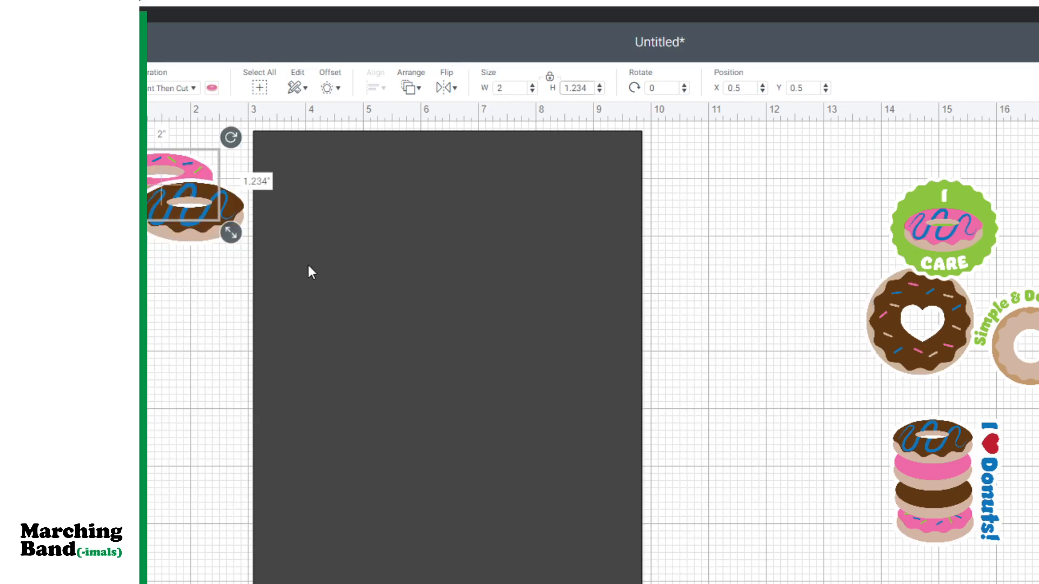
Place the donut stack, drizzled donut, pink donut and round chocolate donut in a column on the dark rectangle, with "I CARE" near its lower middle
{"action": "left_click_drag", "start_coordinate": [928, 505], "coordinate": [308, 233]}
{"action": "left_click_drag", "start_coordinate": [165, 219], "coordinate": [300, 326]}
{"action": "left_click_drag", "start_coordinate": [161, 182], "coordinate": [327, 394]}
{"action": "left_click_drag", "start_coordinate": [902, 338], "coordinate": [304, 513]}
{"action": "left_click_drag", "start_coordinate": [944, 195], "coordinate": [498, 581]}
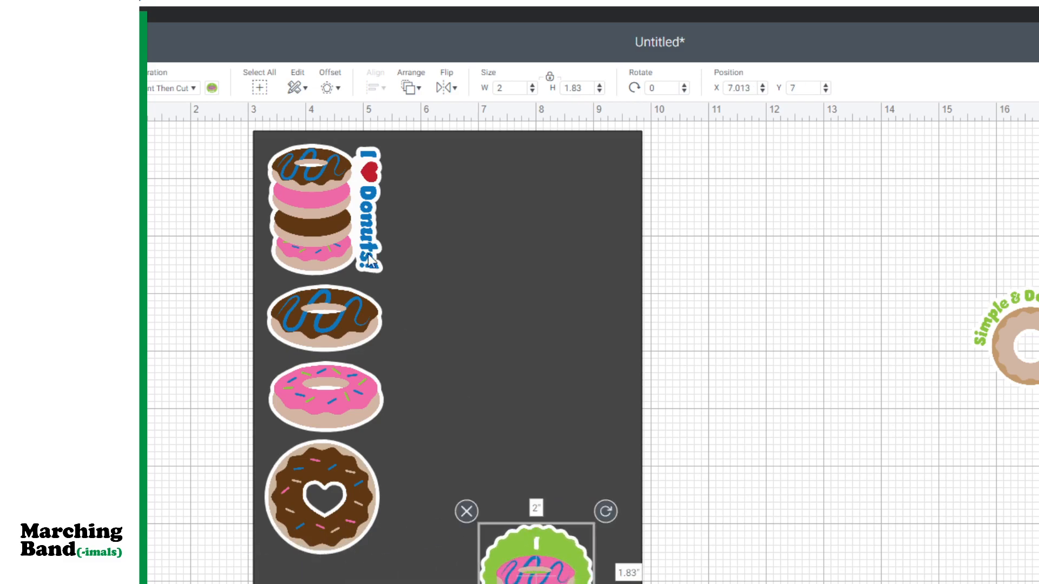
Tuck the donut stack into the dark rectangle's upper-left corner and align the drizzled and pink donuts closely beneath it
{"action": "left_click_drag", "start_coordinate": [320, 192], "coordinate": [309, 186]}
{"action": "key", "text": "ctrl+a"}
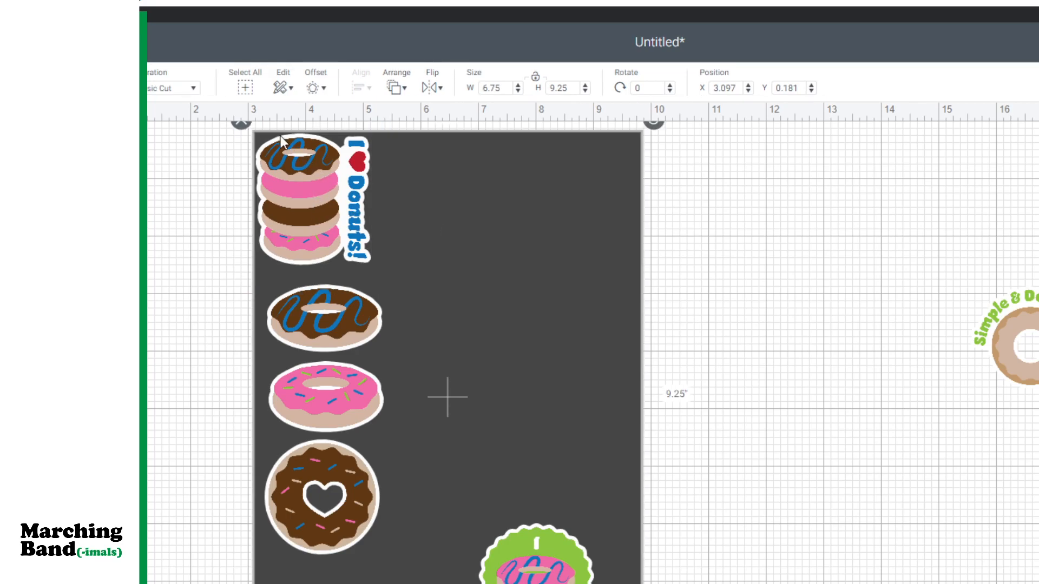
{"action": "left_click_drag", "start_coordinate": [316, 331], "coordinate": [305, 319]}
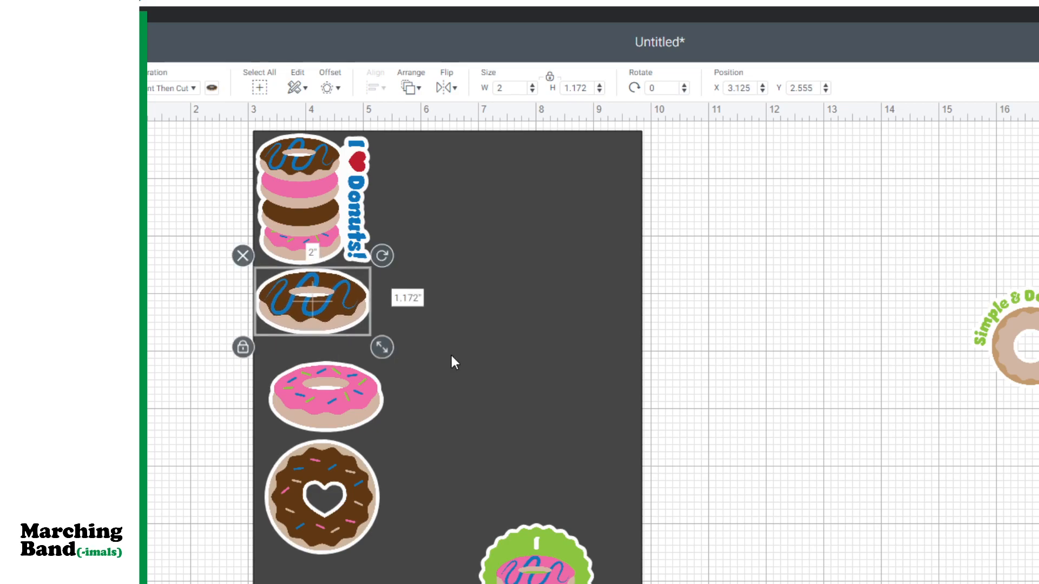
{"action": "key", "text": "ctrl+a"}
{"action": "left_click_drag", "start_coordinate": [339, 398], "coordinate": [332, 379]}
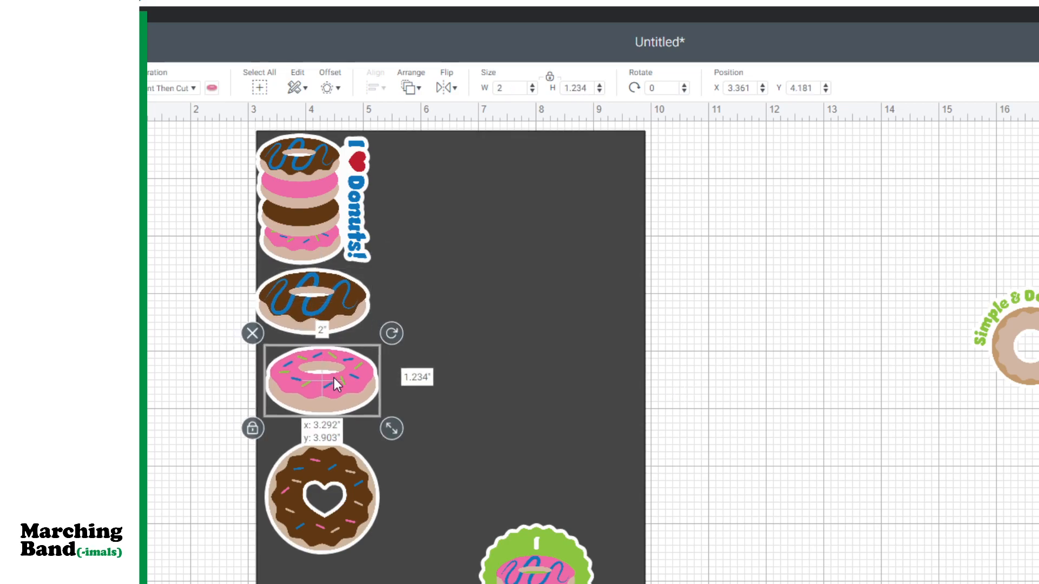
{"action": "left_click", "coordinate": [312, 292]}
{"action": "left_click_drag", "start_coordinate": [313, 287], "coordinate": [316, 285]}
{"action": "left_click_drag", "start_coordinate": [327, 369], "coordinate": [317, 369]}
{"action": "left_click_drag", "start_coordinate": [411, 371], "coordinate": [469, 388]}
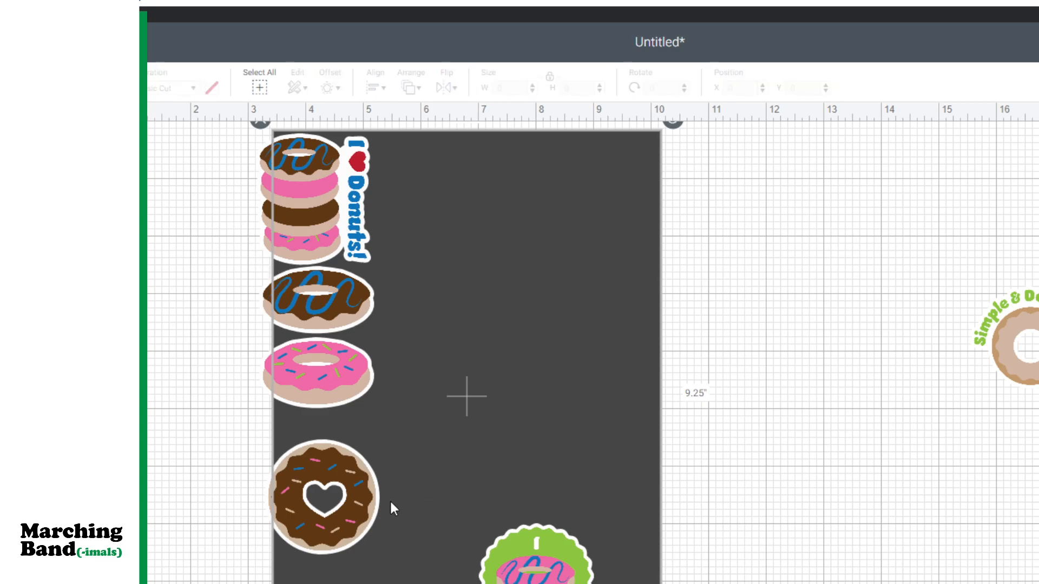
{"action": "left_click", "coordinate": [809, 432]}
{"action": "key", "text": "ctrl+z"}
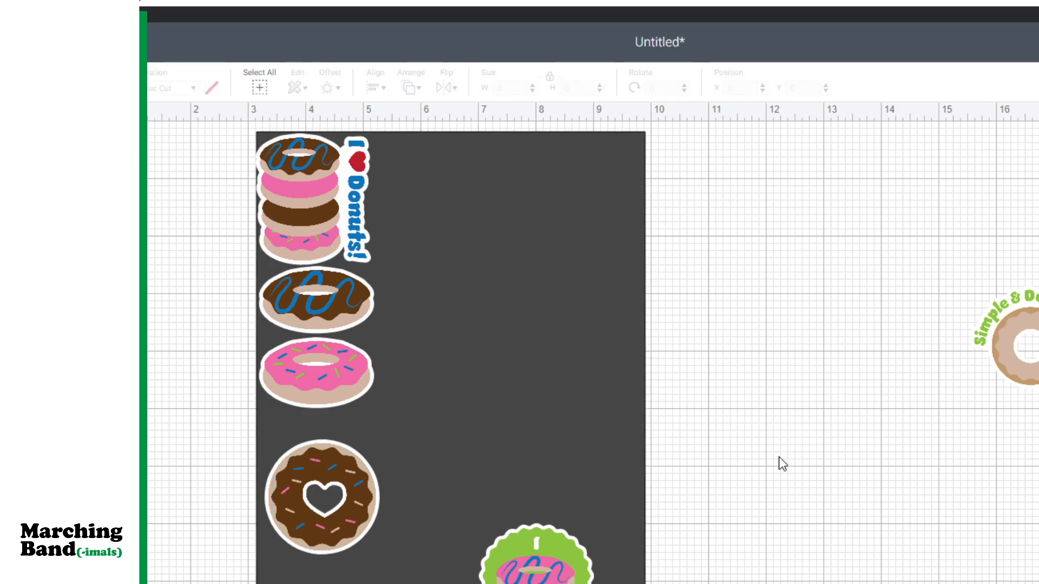
Place the round chocolate donut and "I CARE" sticker beneath the pink donut, and "Simple & Delicious" low in the middle column
{"action": "left_click_drag", "start_coordinate": [358, 514], "coordinate": [352, 484]}
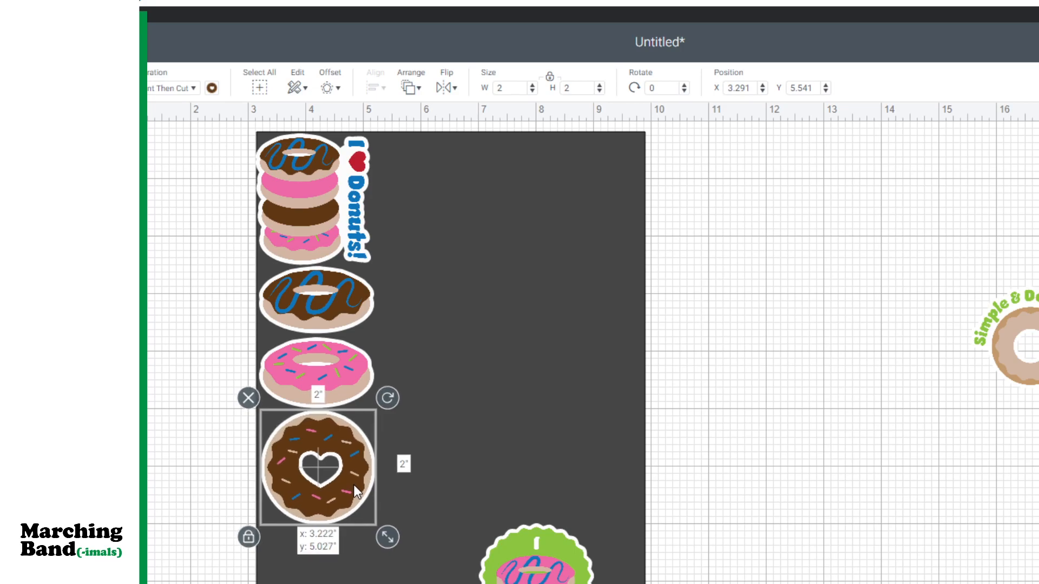
{"action": "left_click", "coordinate": [563, 576]}
{"action": "left_click_drag", "start_coordinate": [562, 580], "coordinate": [344, 583]}
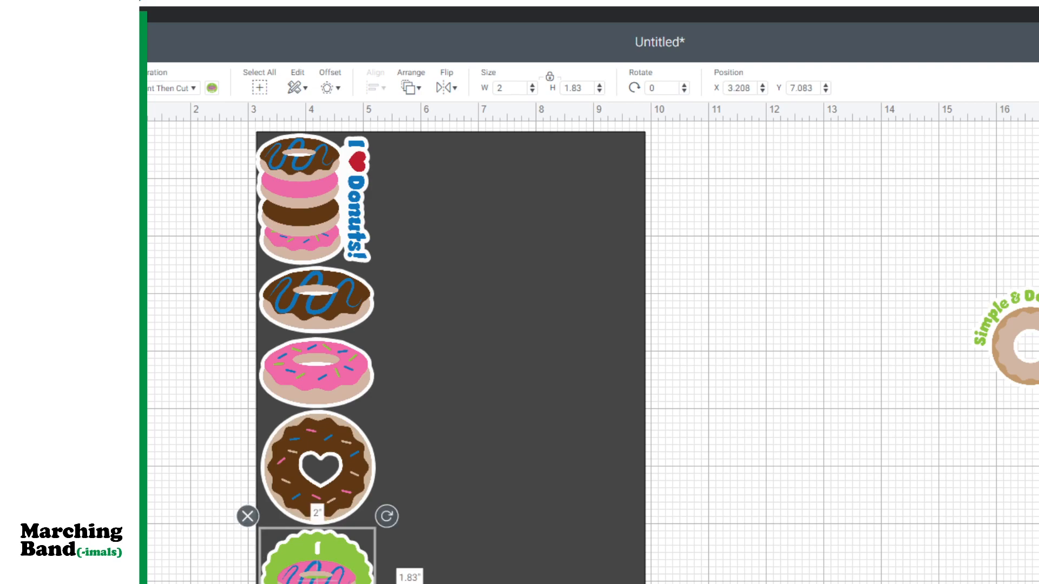
{"action": "left_click", "coordinate": [487, 582]}
{"action": "left_click_drag", "start_coordinate": [1011, 346], "coordinate": [436, 583]}
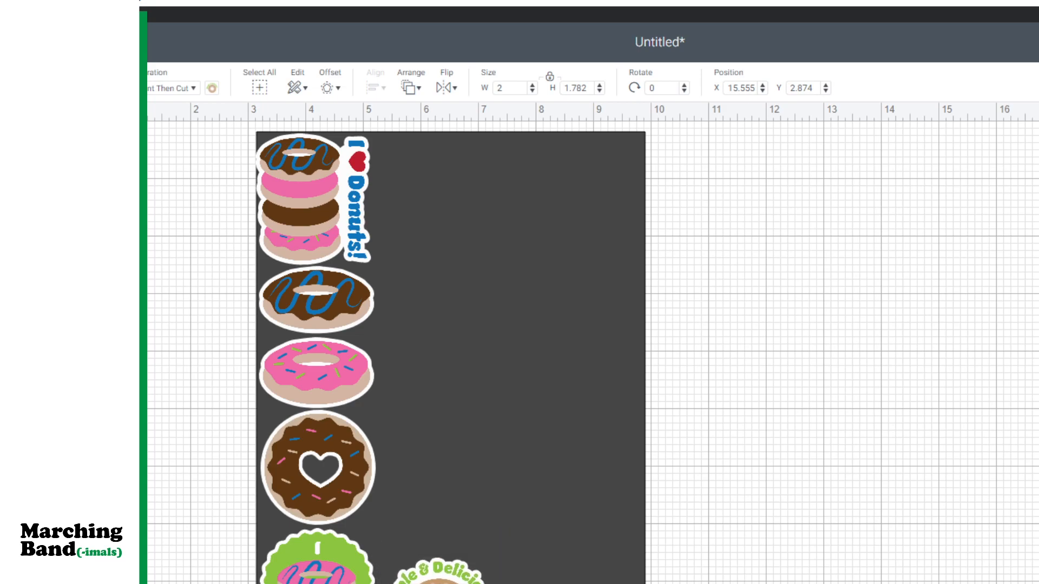
{"action": "left_click", "coordinate": [705, 542]}
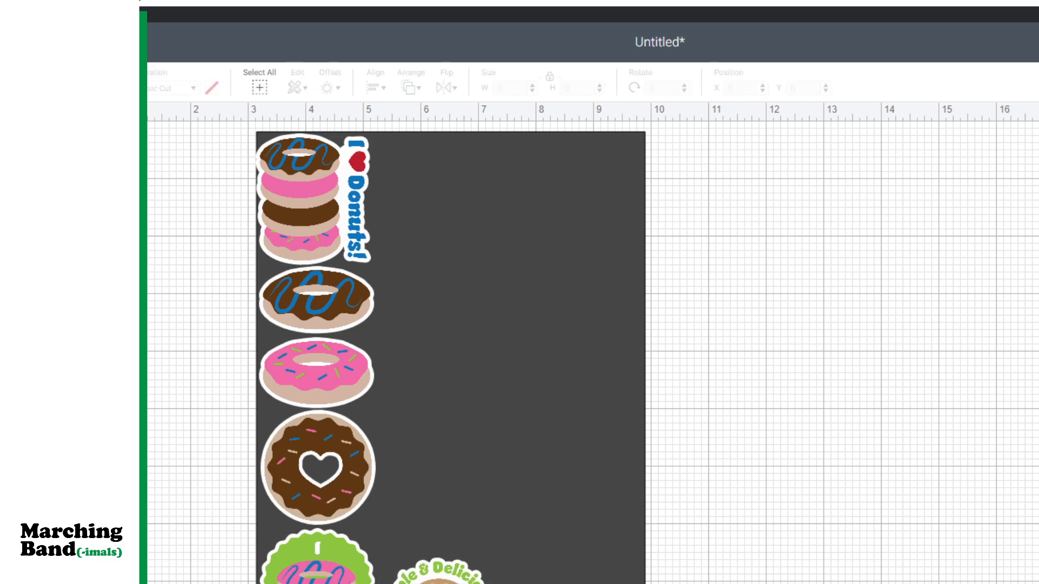
Duplicate all six stickers together and place the copies along the right side of the dark rectangle
{"action": "mouse_move", "coordinate": [378, 412]}
{"action": "left_mouse_down"}
{"action": "mouse_move", "coordinate": [379, 269]}
{"action": "mouse_move", "coordinate": [374, 397]}
{"action": "left_mouse_up"}
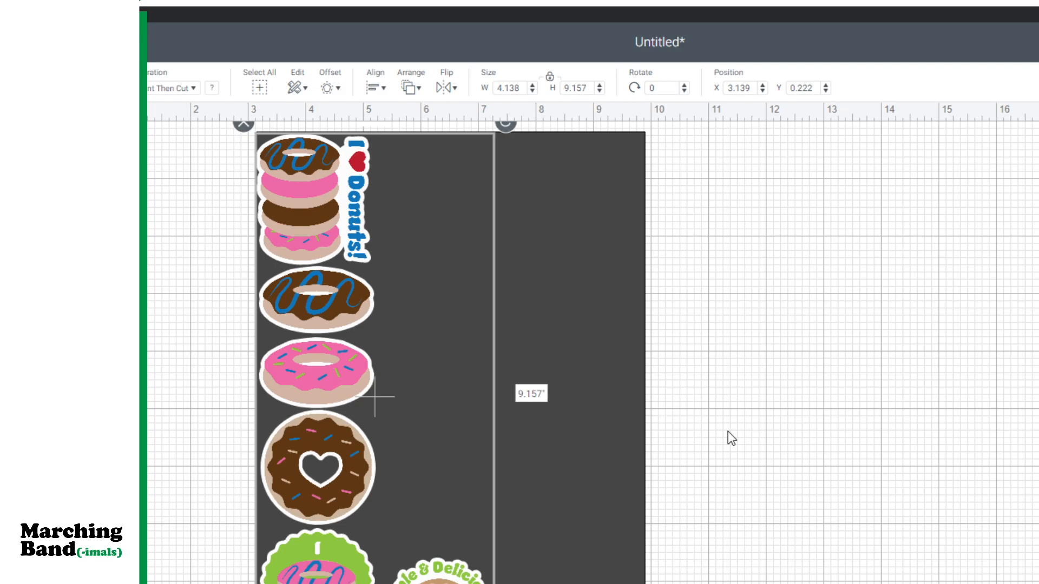
{"action": "key", "text": "ctrl+d"}
{"action": "left_click_drag", "start_coordinate": [329, 325], "coordinate": [567, 328]}
{"action": "left_click", "coordinate": [870, 394]}
Move the duplicate "Simple & Delicious" sticker into the middle column, directly above the original one
{"action": "left_click", "coordinate": [693, 582]}
{"action": "left_click_drag", "start_coordinate": [693, 582], "coordinate": [468, 527]}
{"action": "left_click_drag", "start_coordinate": [440, 575], "coordinate": [449, 571]}
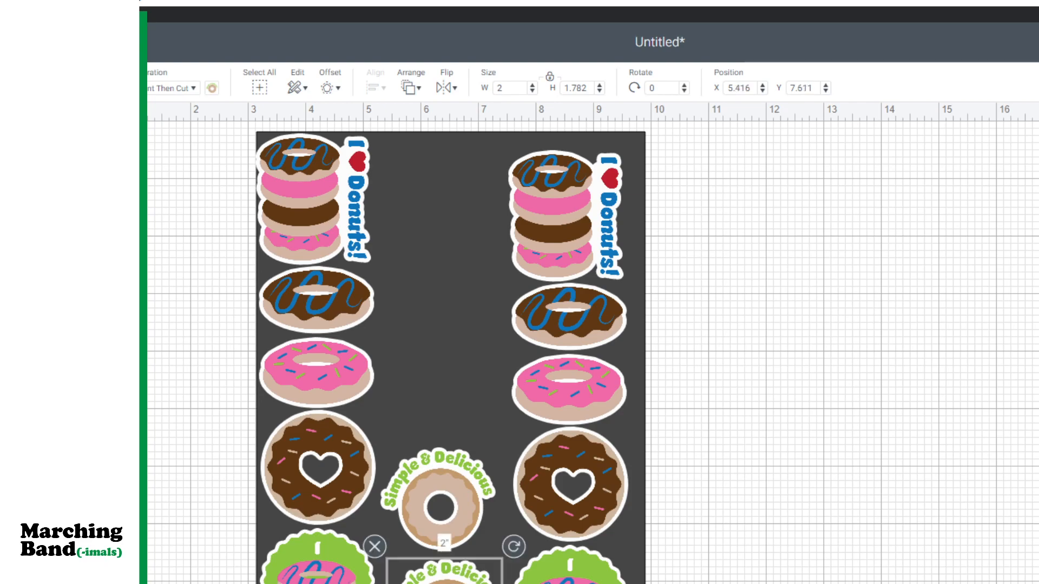
{"action": "left_click_drag", "start_coordinate": [472, 520], "coordinate": [475, 518]}
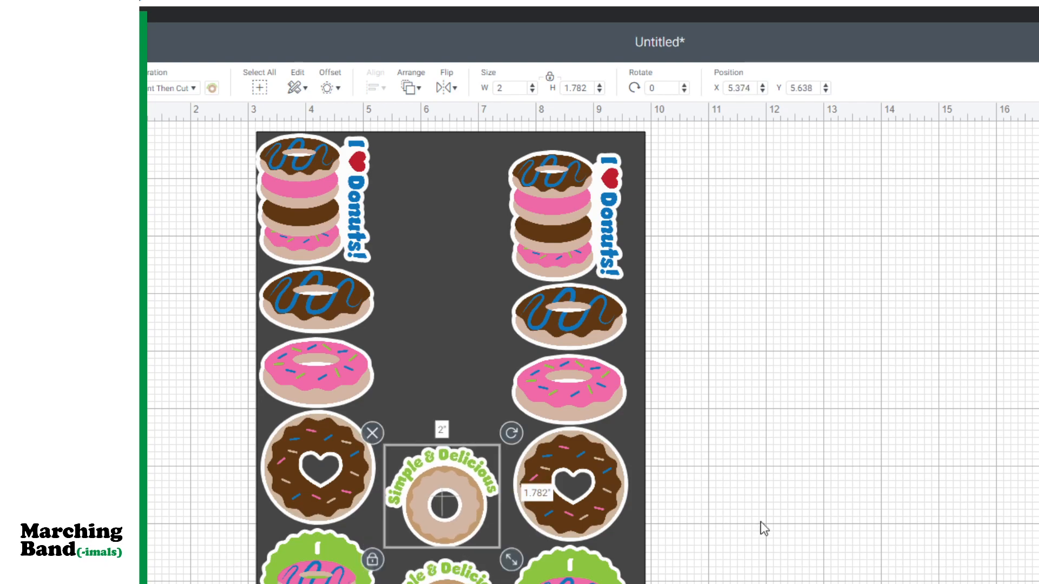
Add copies of the donut stack and the round chocolate donut to the middle column, with the round donut at the top
{"action": "left_click", "coordinate": [752, 380]}
{"action": "left_click", "coordinate": [537, 212]}
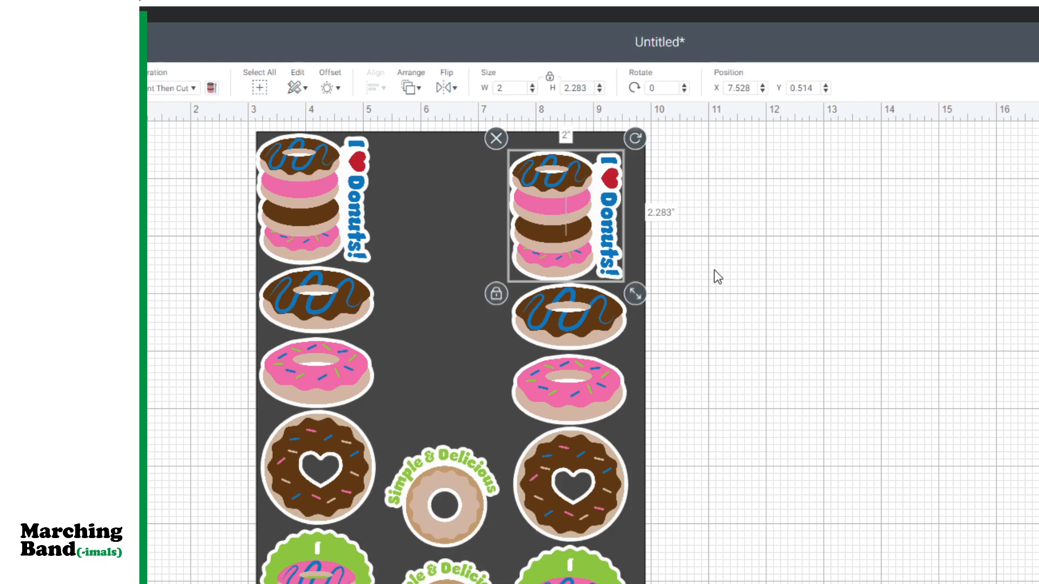
{"action": "left_click_drag", "start_coordinate": [551, 270], "coordinate": [430, 402]}
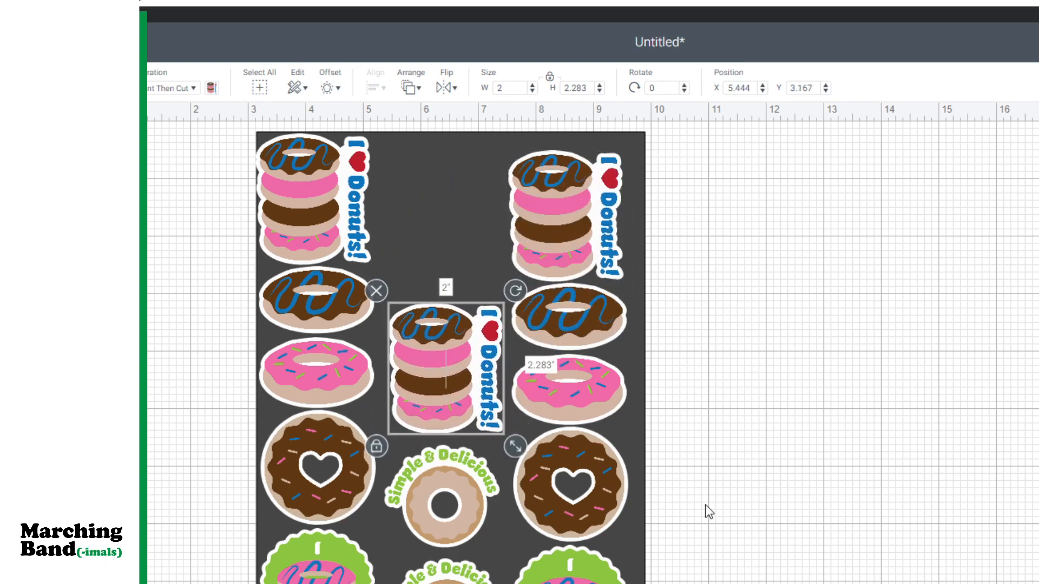
{"action": "left_click", "coordinate": [598, 514]}
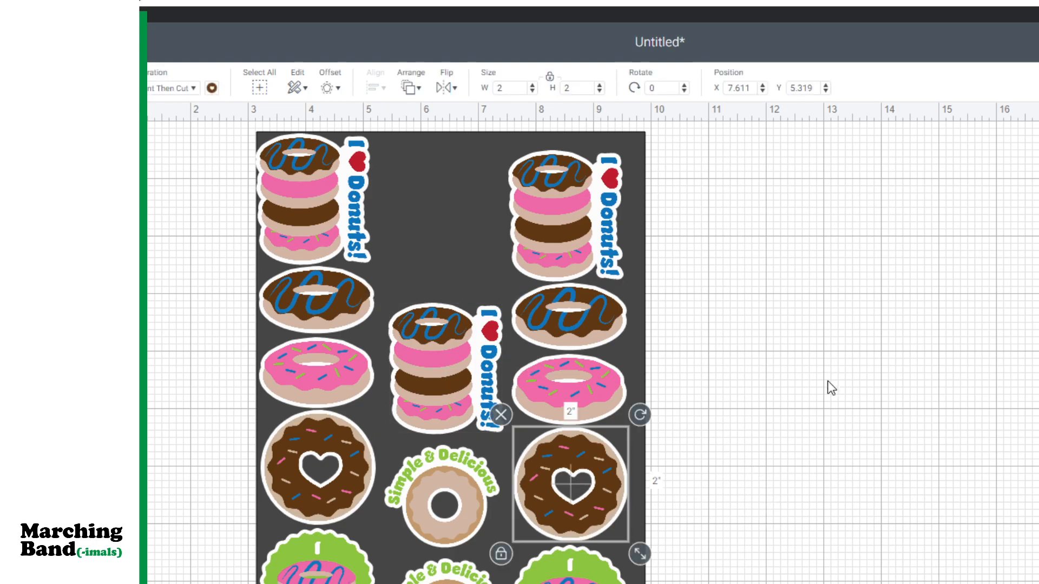
{"action": "key", "text": "ctrl+v"}
{"action": "left_click_drag", "start_coordinate": [629, 519], "coordinate": [483, 225]}
Shift the middle column's donut stack and both "Simple & Delicious" stickers slightly upward, and nudge the left donut stack inward
{"action": "left_click_drag", "start_coordinate": [438, 385], "coordinate": [439, 361]}
{"action": "left_click_drag", "start_coordinate": [453, 498], "coordinate": [445, 479]}
{"action": "left_click_drag", "start_coordinate": [444, 569], "coordinate": [445, 550]}
{"action": "left_click", "coordinate": [836, 496]}
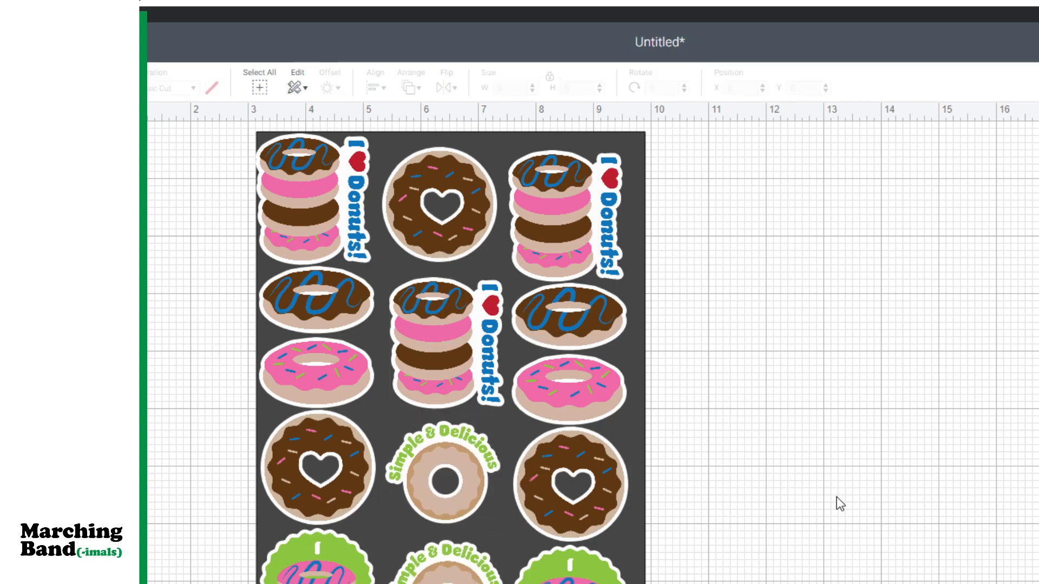
{"action": "left_click_drag", "start_coordinate": [318, 218], "coordinate": [321, 218]}
Select all the stickers together with the dark background rectangle
{"action": "left_click", "coordinate": [828, 562]}
{"action": "left_click_drag", "start_coordinate": [827, 563], "coordinate": [234, 154]}
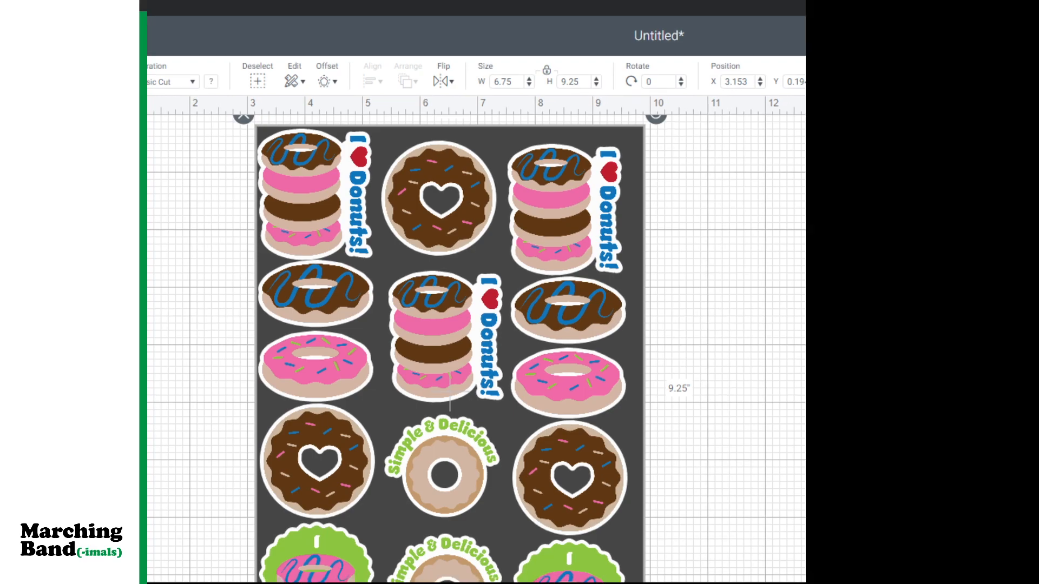
{"action": "left_click", "coordinate": [763, 36]}
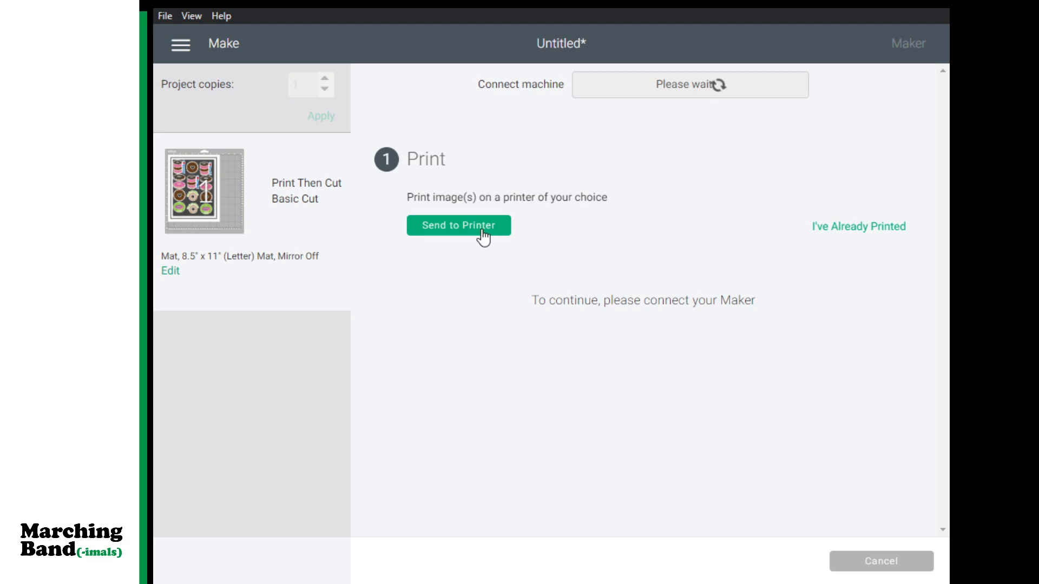
Send the sticker sheet to the printer with the system dialog enabled and bleed left on
{"action": "left_click", "coordinate": [483, 237]}
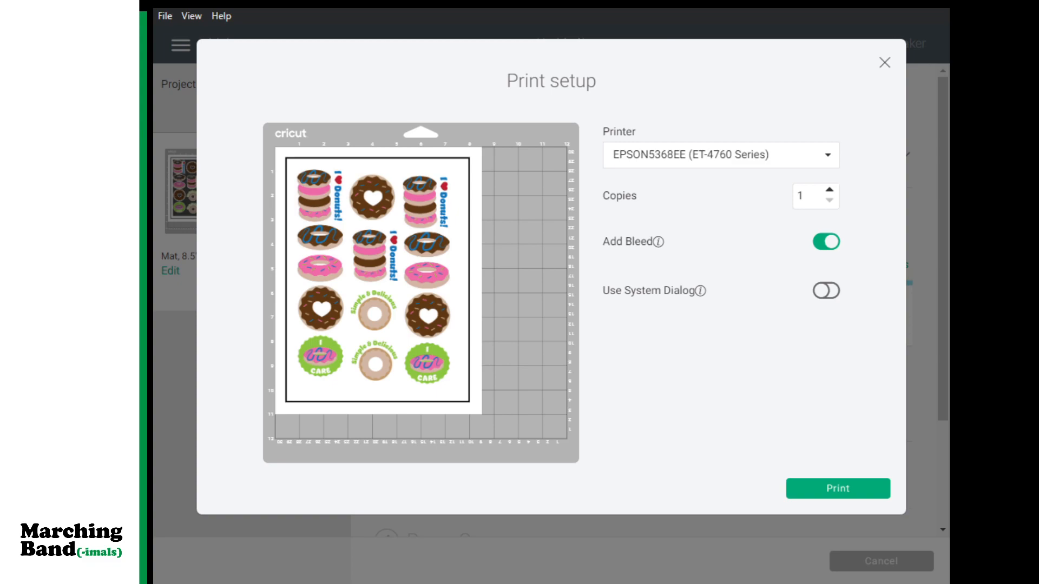
{"action": "left_click", "coordinate": [826, 294]}
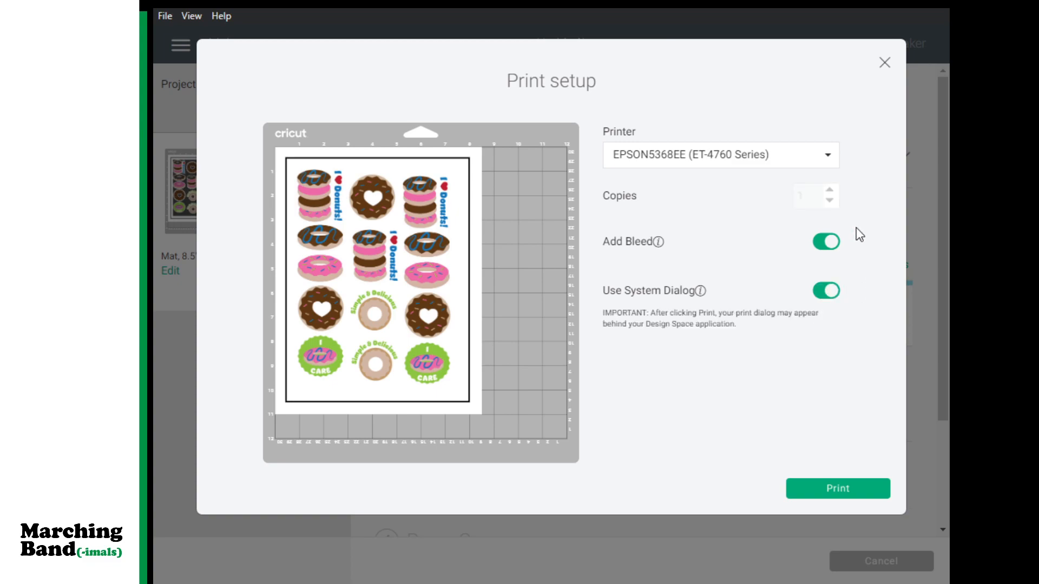
{"action": "left_click", "coordinate": [831, 489]}
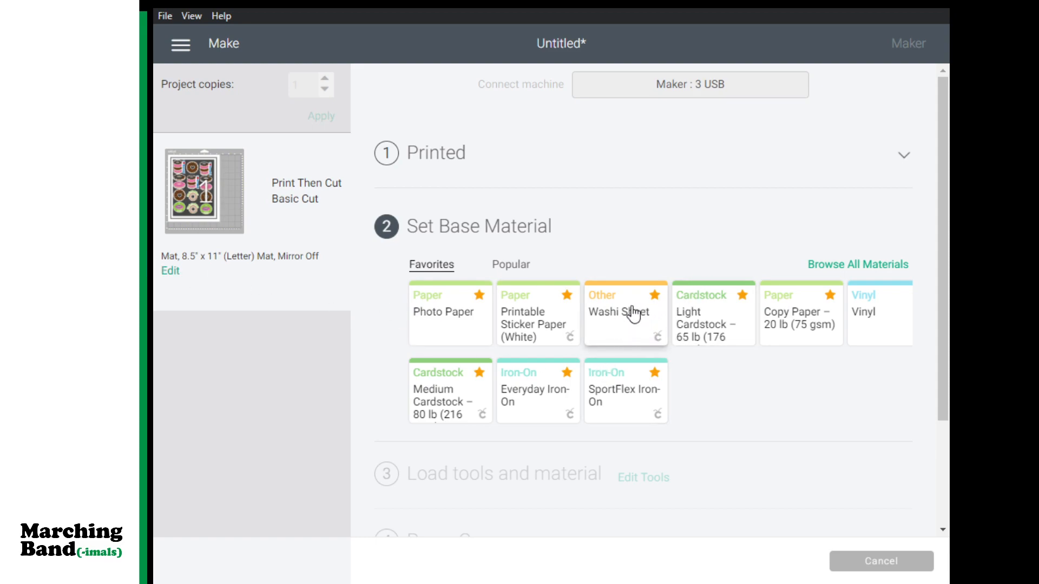
Set the base material to Washi Sheet
{"action": "left_click", "coordinate": [657, 349]}
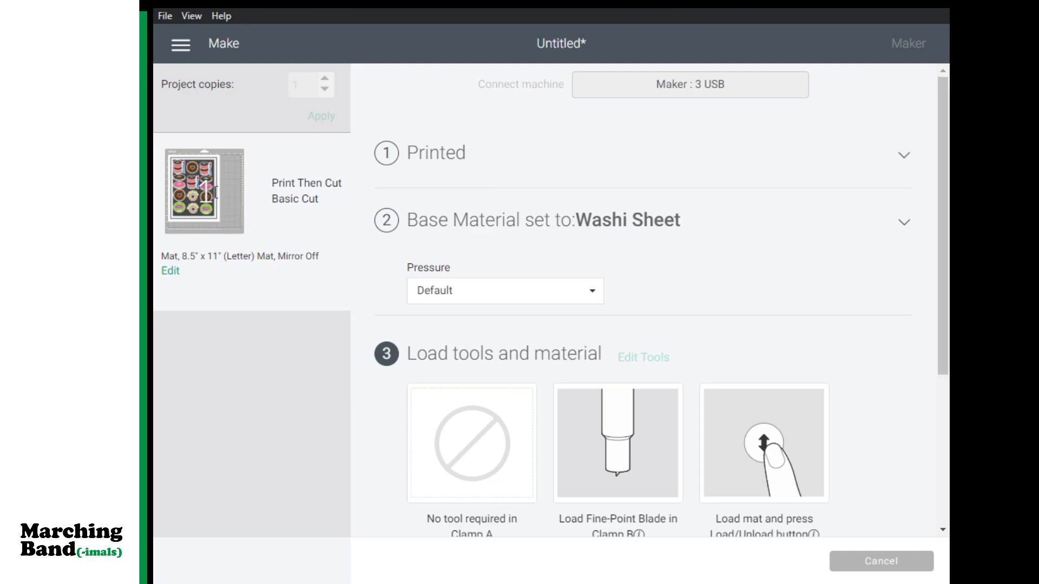
{"action": "mouse_move", "coordinate": [211, 222]}
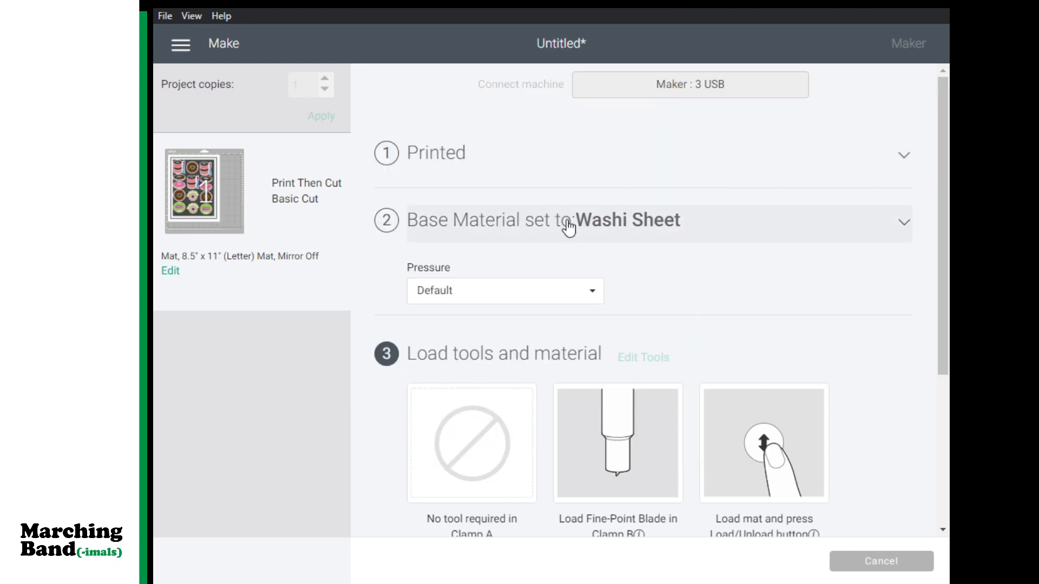